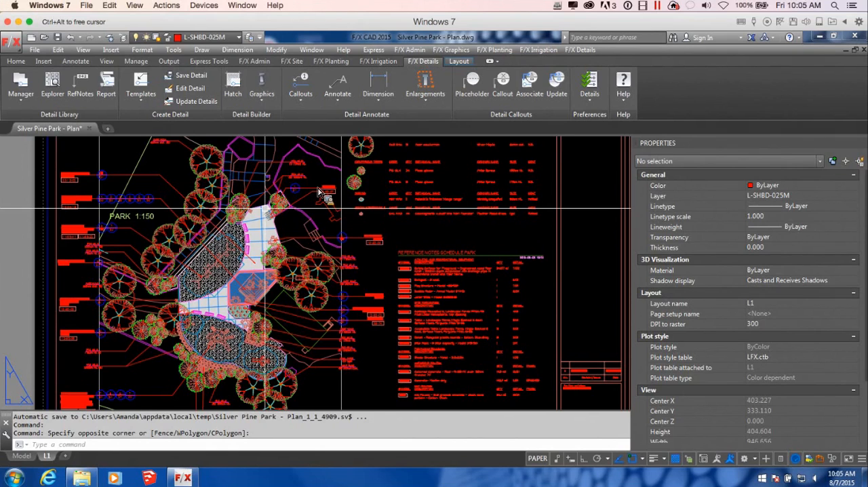
Step: Examine the park plan on layout L1, including its detail callouts, planting labels and reference notes
middle_click_drag(350, 228, 449, 227)
scroll(236, 225, "up", 5)
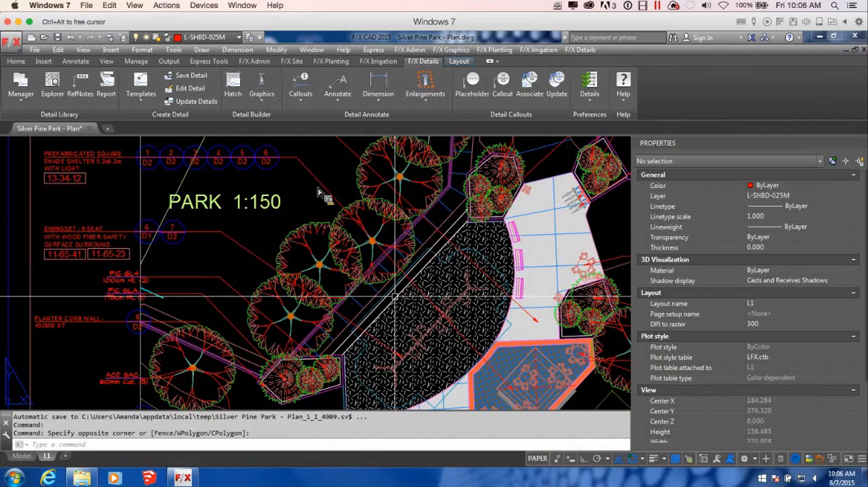
mouse_move(396, 313)
middle_mouse_down()
mouse_move(371, 267)
mouse_move(357, 293)
middle_mouse_up()
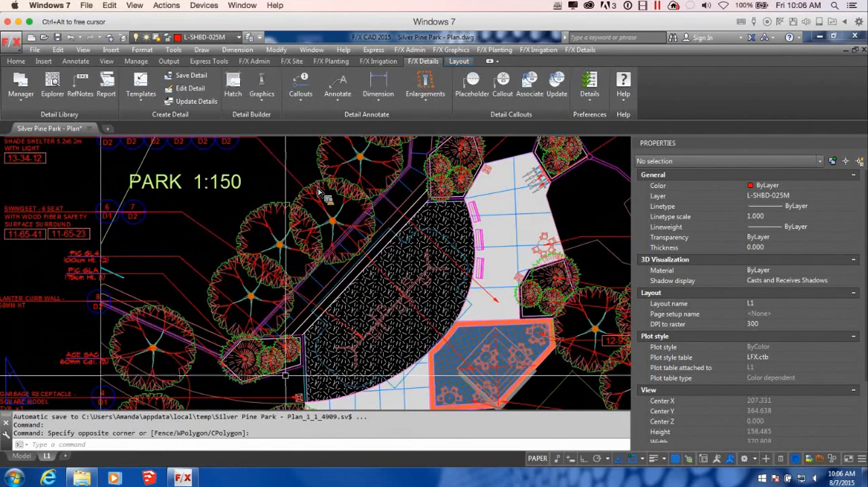
middle_click_drag(478, 259, 386, 372)
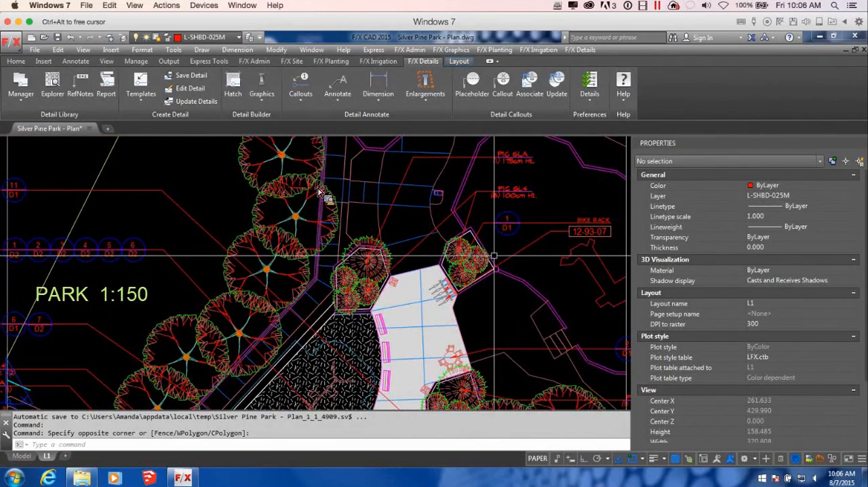
scroll(494, 256, "down", 2)
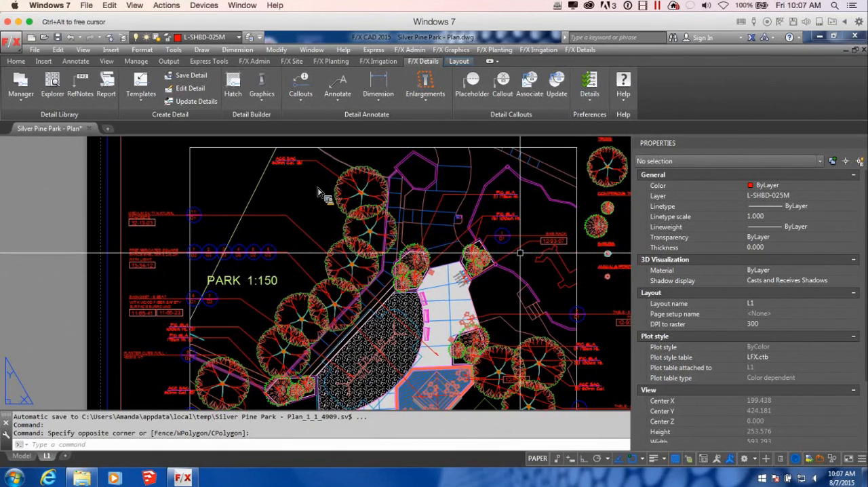
scroll(510, 255, "down", 1)
middle_click_drag(539, 286, 336, 218)
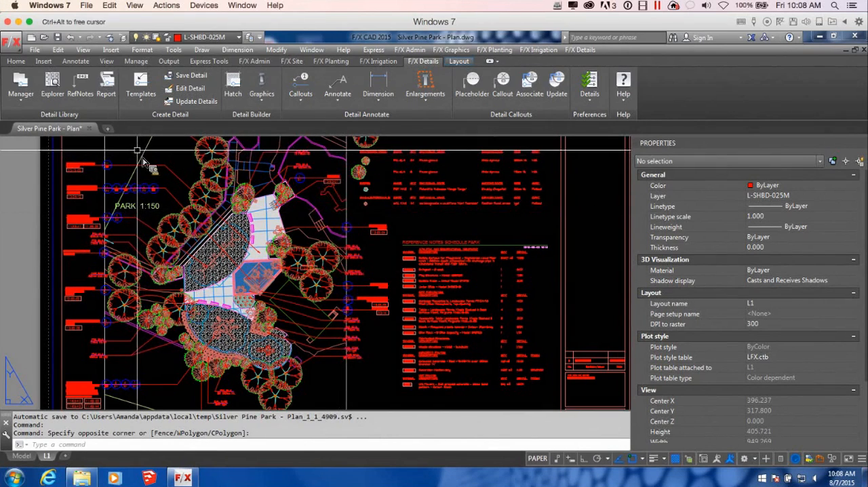
Step: Create a new drawing from the LFX-NEW-DRAWING-Decimal-Metres-Template.dwt template
left_click(107, 128)
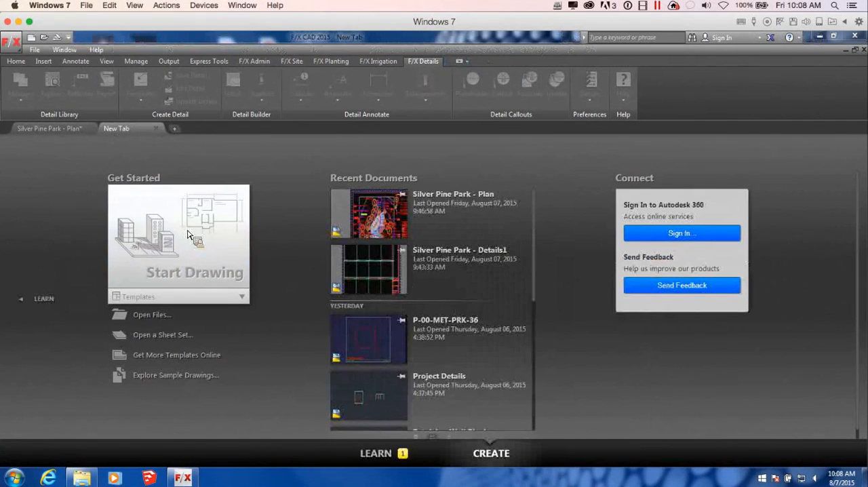
left_click(214, 297)
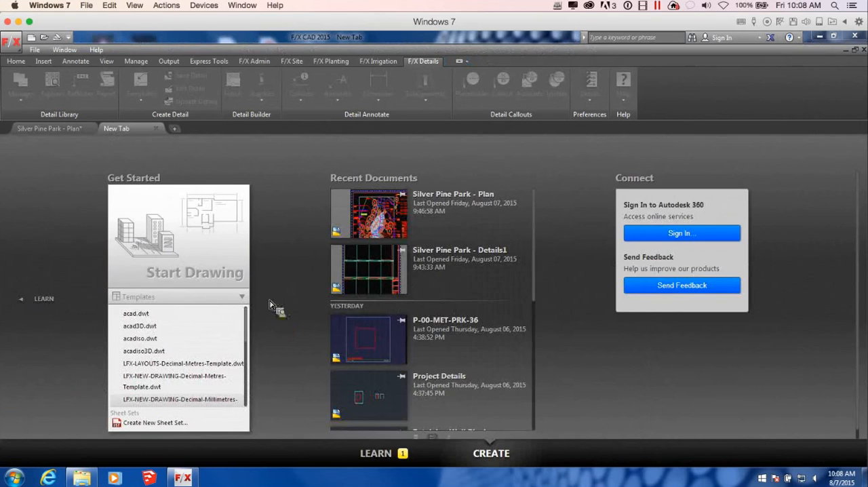
scroll(271, 305, "down", 1)
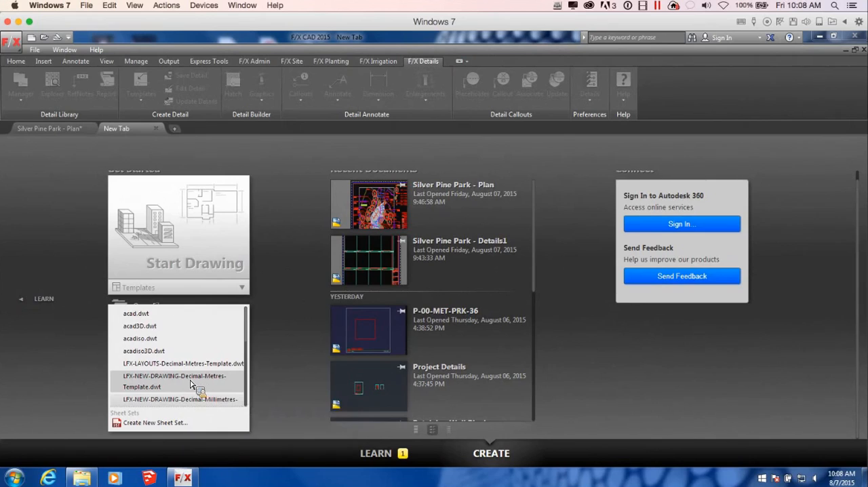
left_click(189, 385)
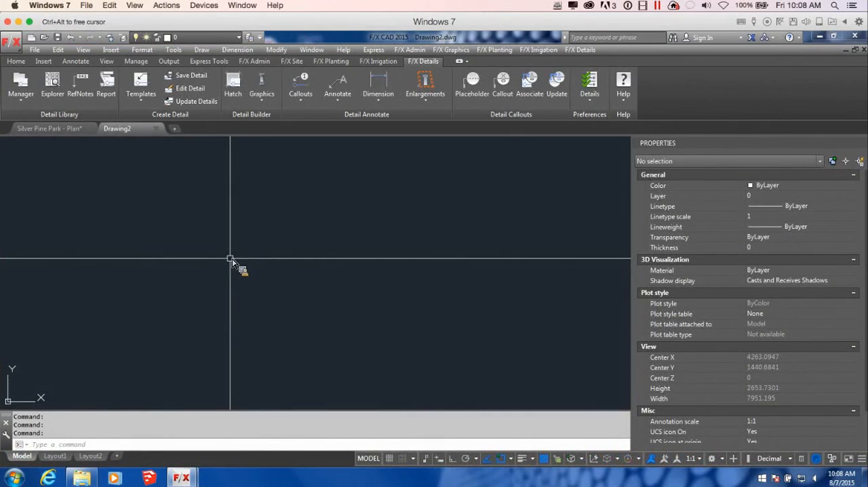
Step: Add the 24x36 layout to the new drawing from the LFX-LAYOUTS-Decimal-Metres-Template file
right_click(66, 456)
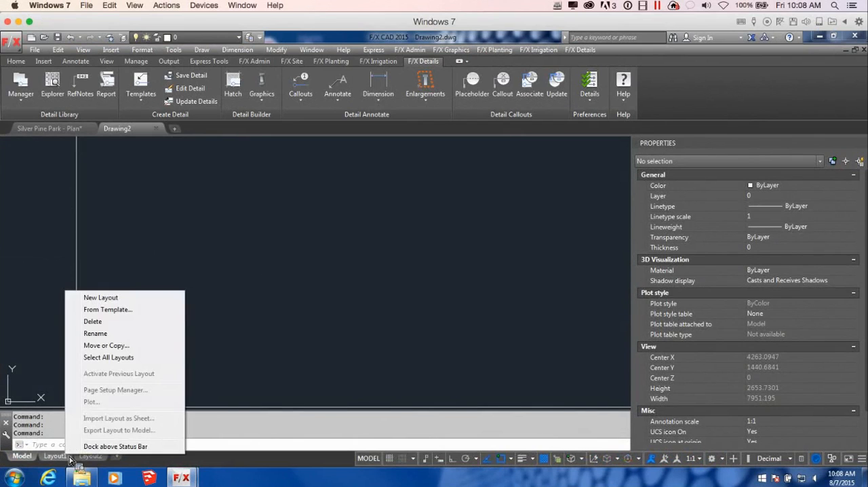
left_click(119, 310)
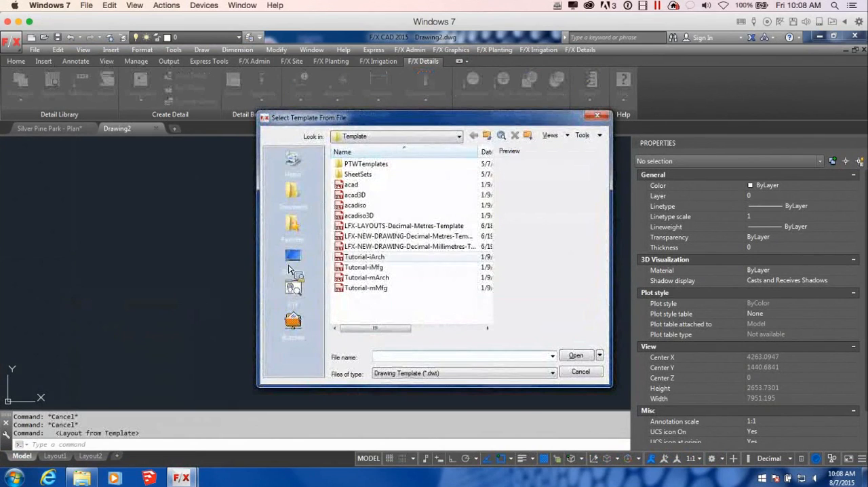
left_click(394, 226)
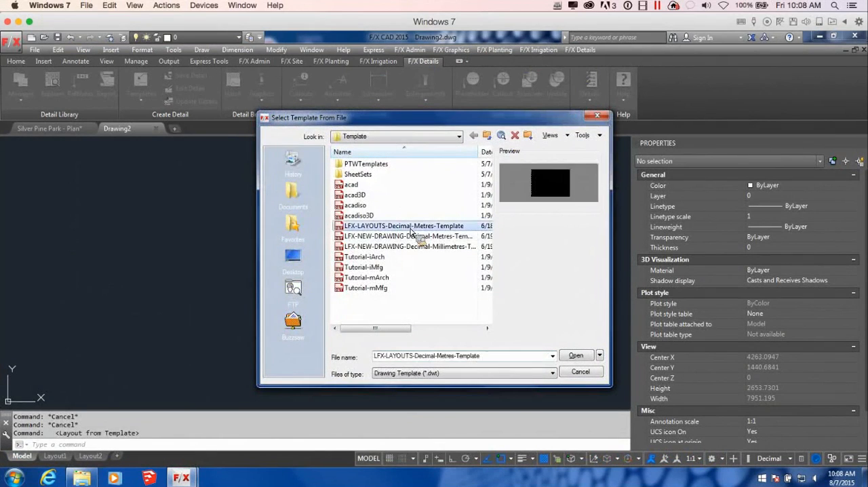
left_click(576, 355)
left_click(346, 224)
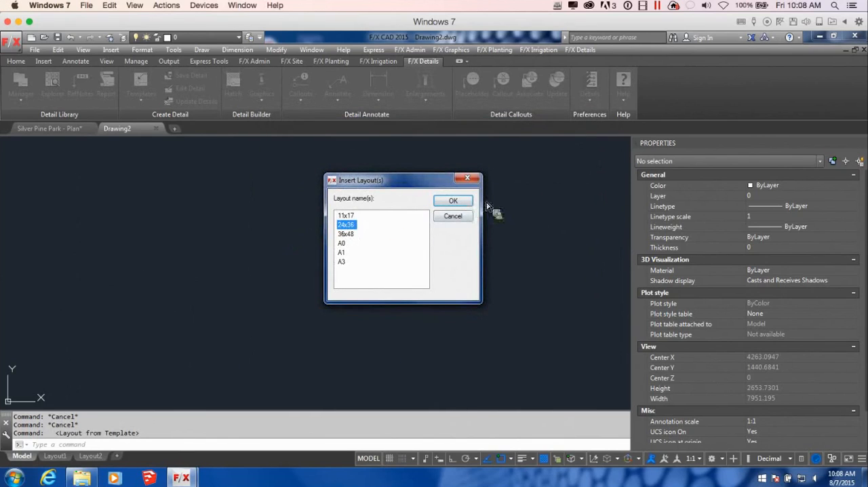
left_click(452, 202)
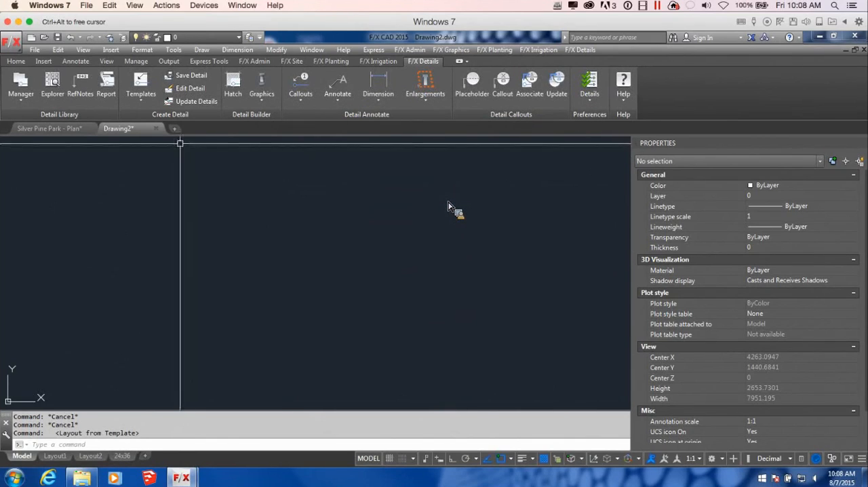
Step: Delete the default layouts Layout1 and Layout2 from the new drawing
right_click(91, 456)
left_click(126, 322)
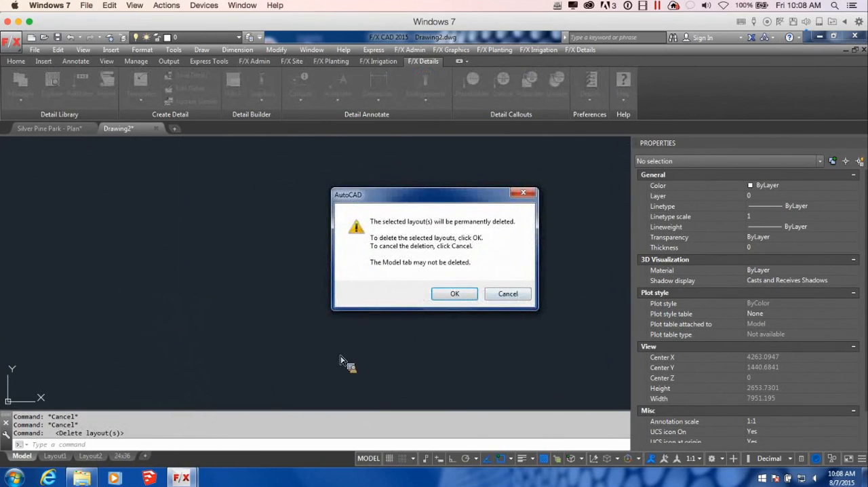
key("Return")
right_click(95, 456)
left_click(122, 321)
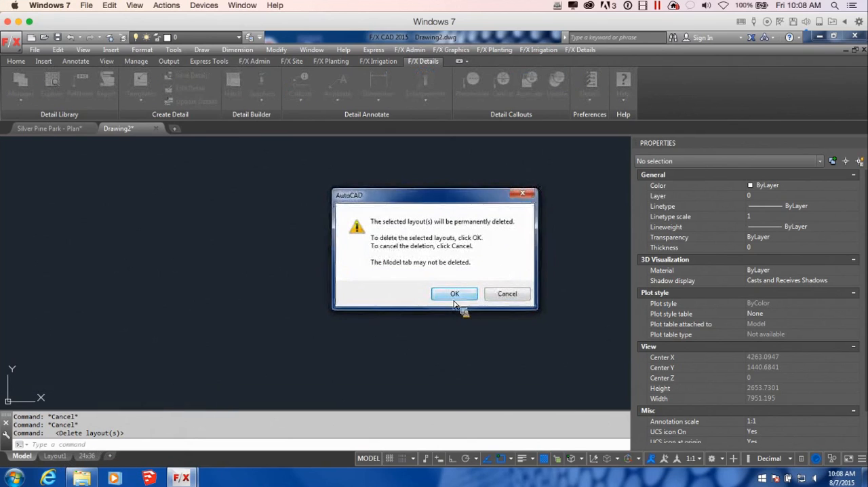
left_click(451, 297)
Step: Make the 24x36 layout current to work on its sheet
left_click(57, 456)
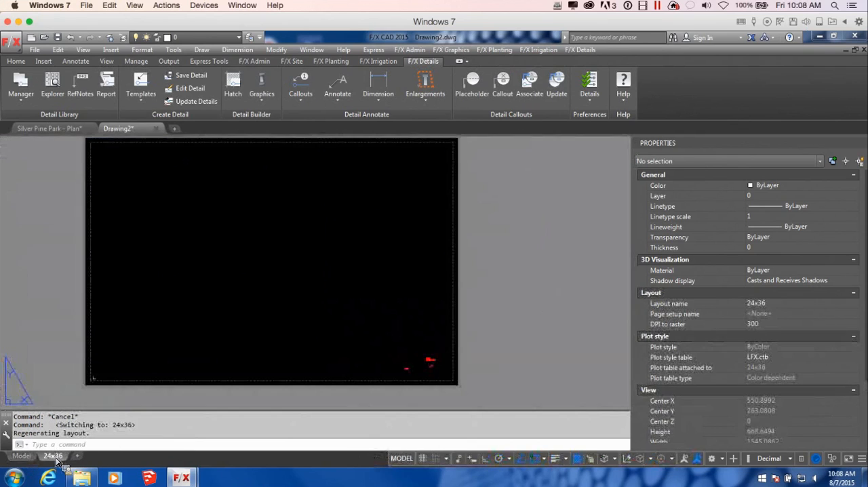
scroll(271, 275, "down", 1)
middle_click_drag(260, 267, 379, 267)
scroll(427, 247, "up", 2)
middle_click_drag(427, 248, 394, 235)
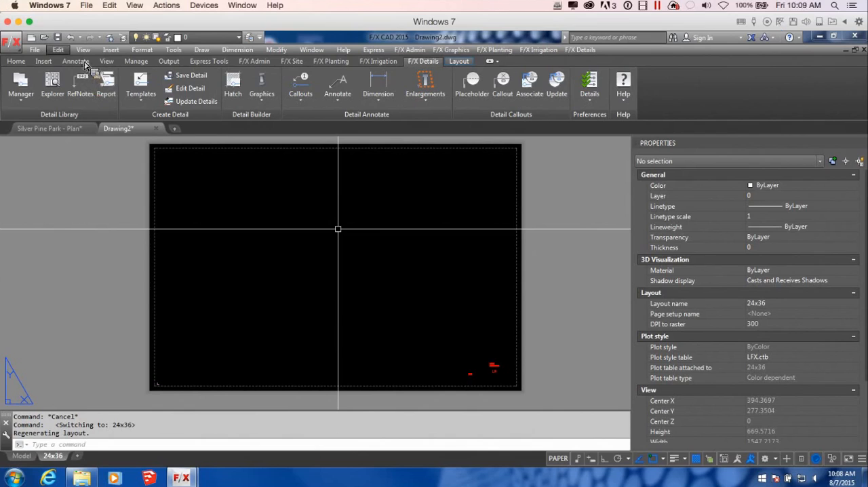
Step: Save the drawing as Silver Pine Park - Details2 in the CAD folder, replacing the existing file
left_click(57, 39)
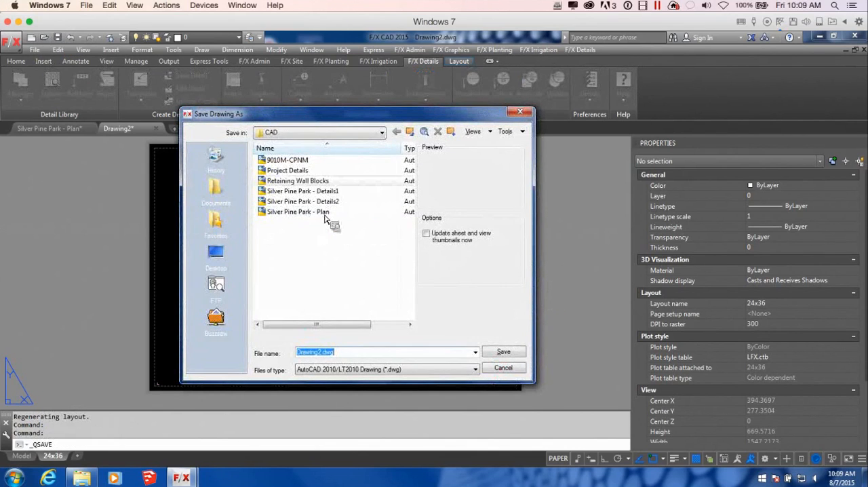
left_click(366, 201)
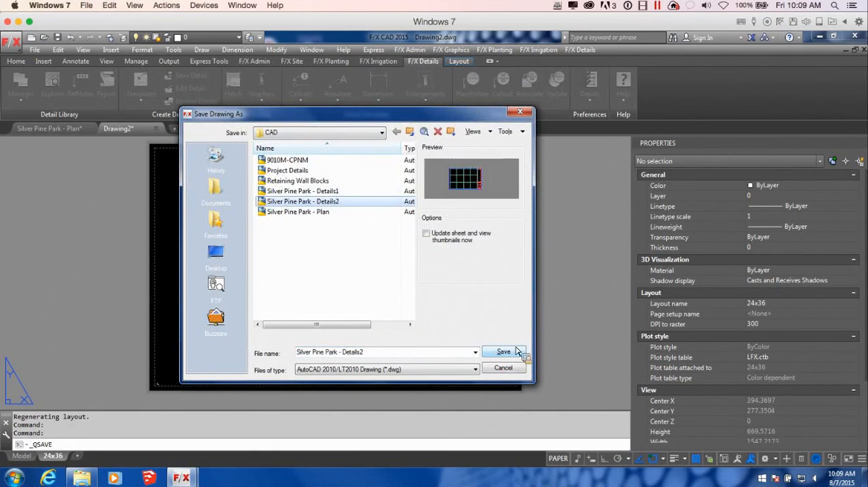
left_click(512, 358)
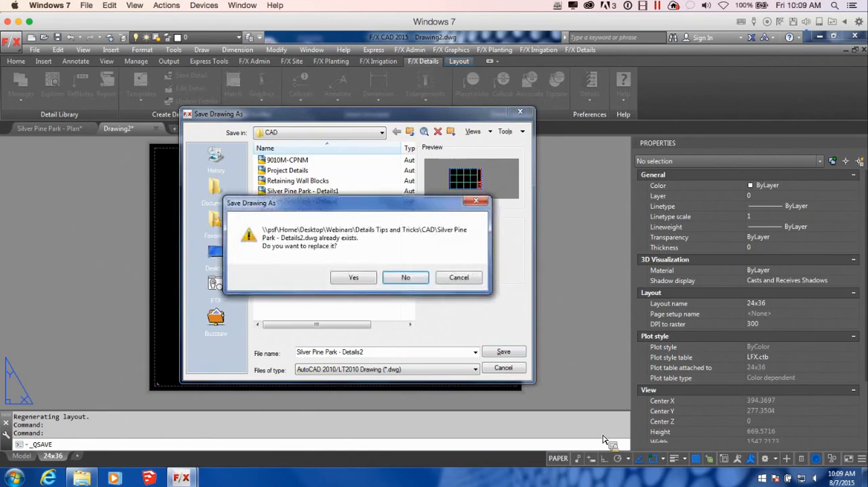
left_click(366, 284)
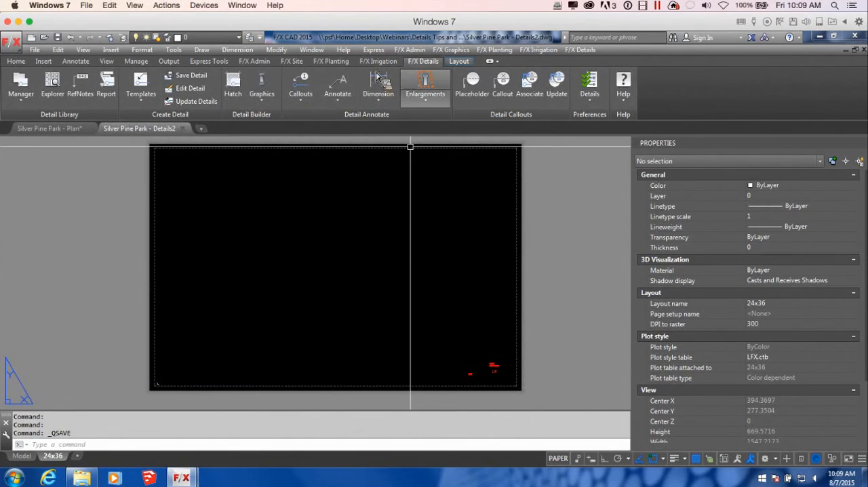
mouse_move(23, 463)
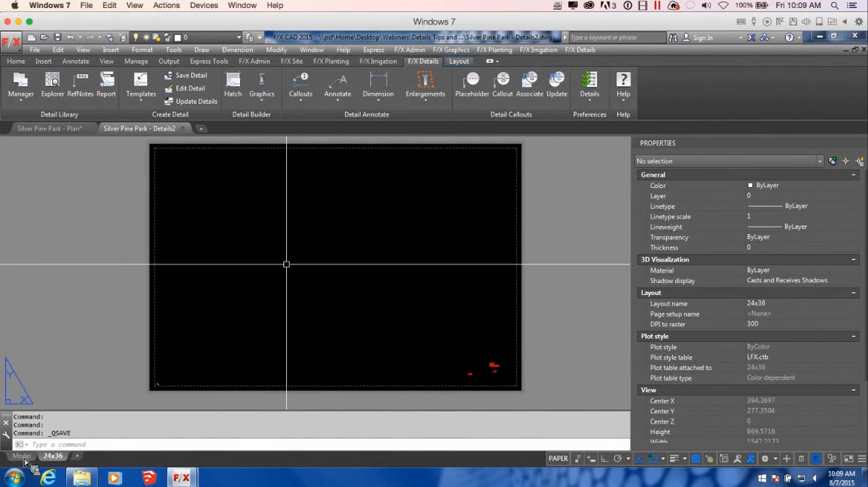
left_click(47, 128)
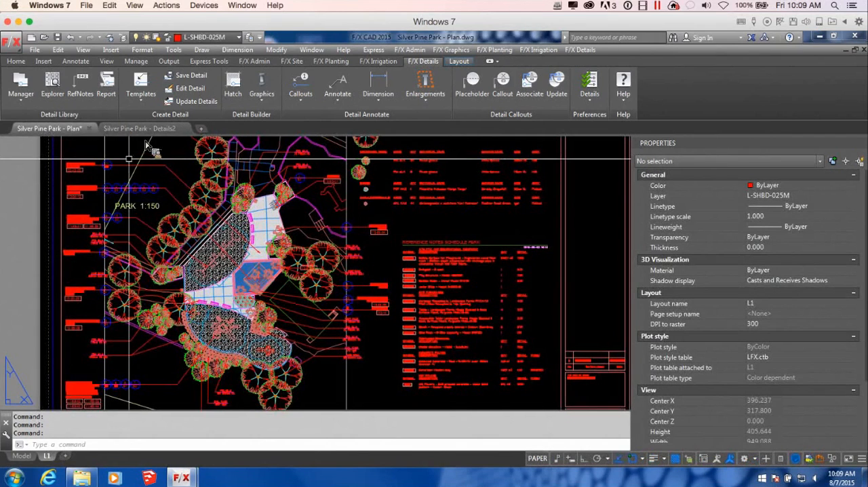
left_click(142, 129)
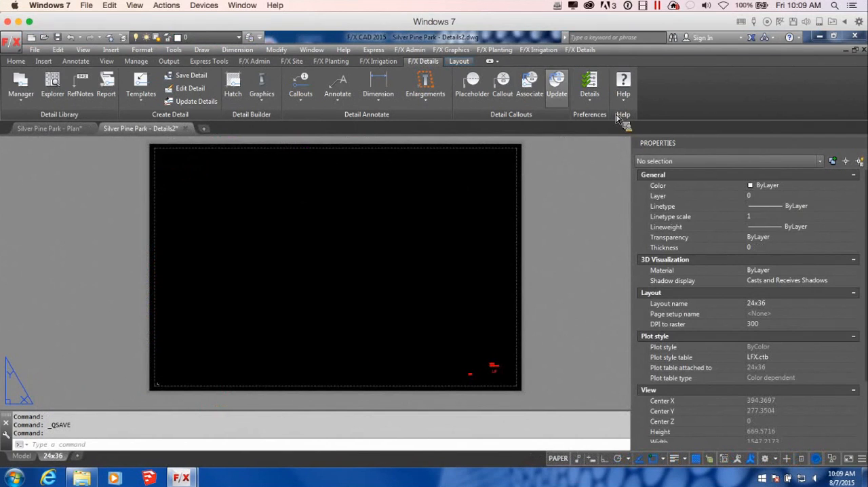
Step: Open the Silver Pine Park project in the Land F/X project list for the Details2 drawing and accept its project settings
left_click(255, 61)
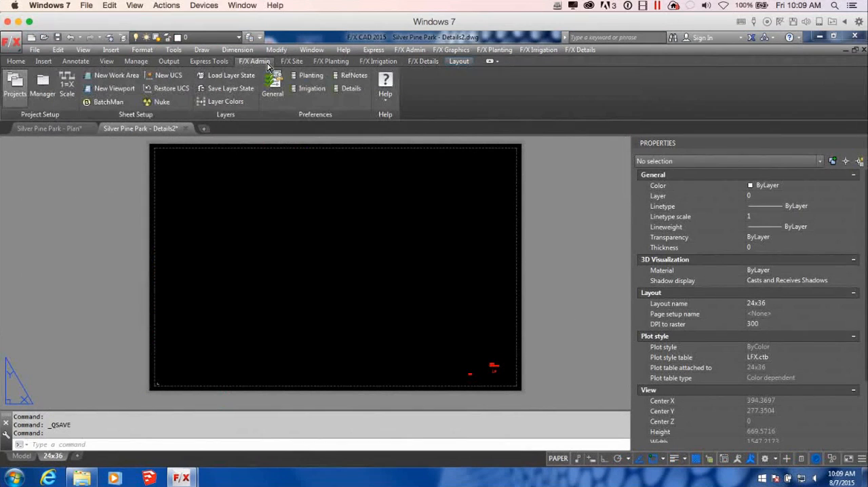
left_click(48, 93)
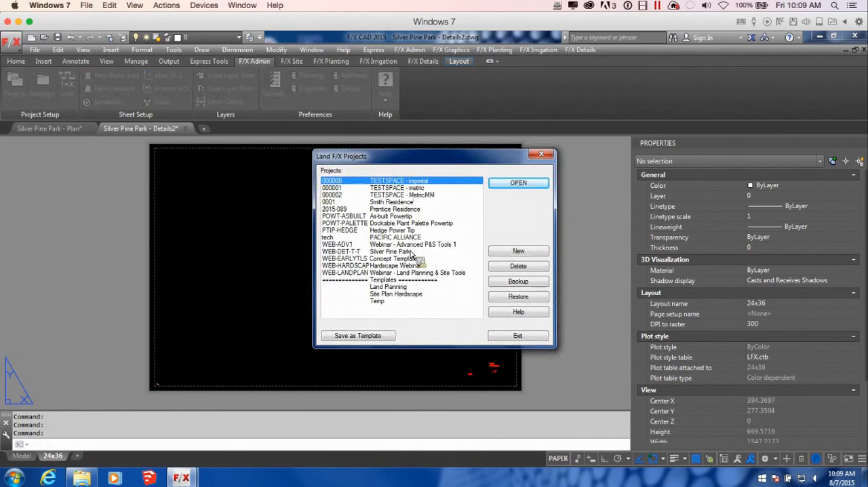
left_click(395, 251)
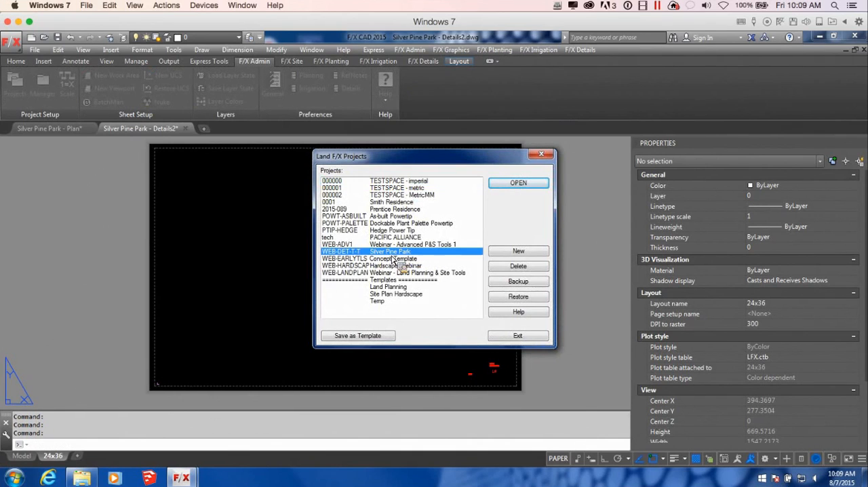
left_click(518, 183)
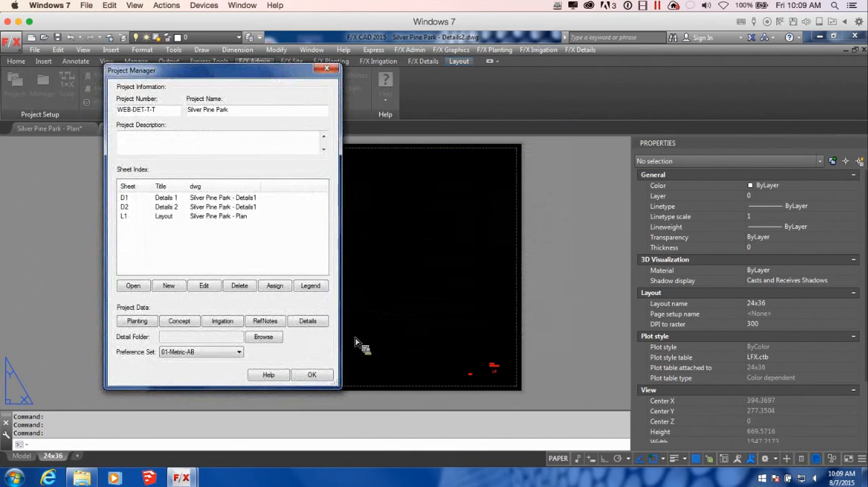
left_click(311, 375)
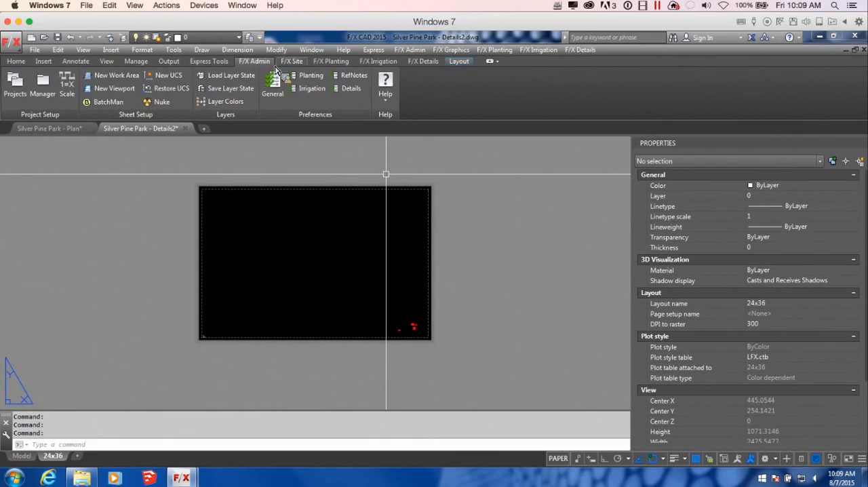
Step: Insert the TITLE-24X36-M title block from the discipline graphics onto the 24x36 layout, aligned with the sheet
left_click(296, 62)
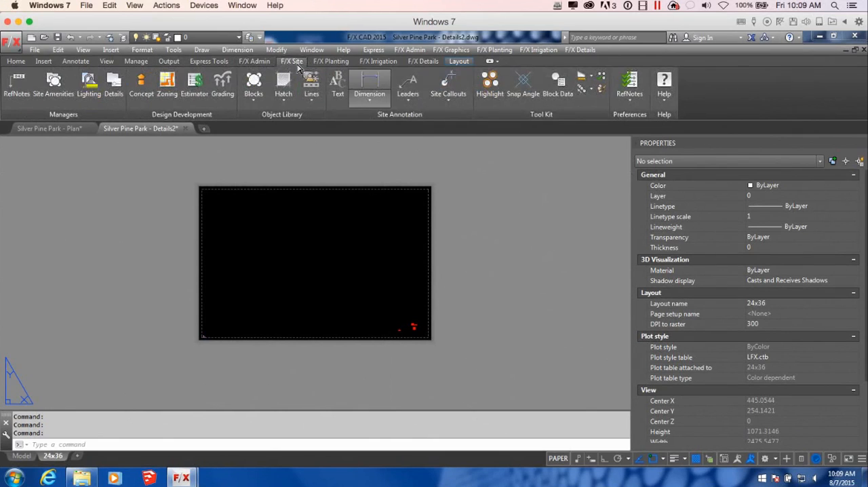
left_click(258, 99)
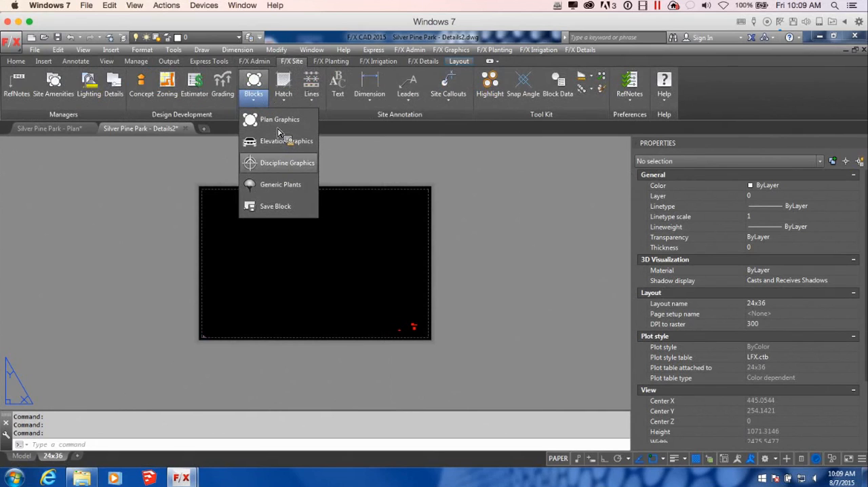
left_click(286, 163)
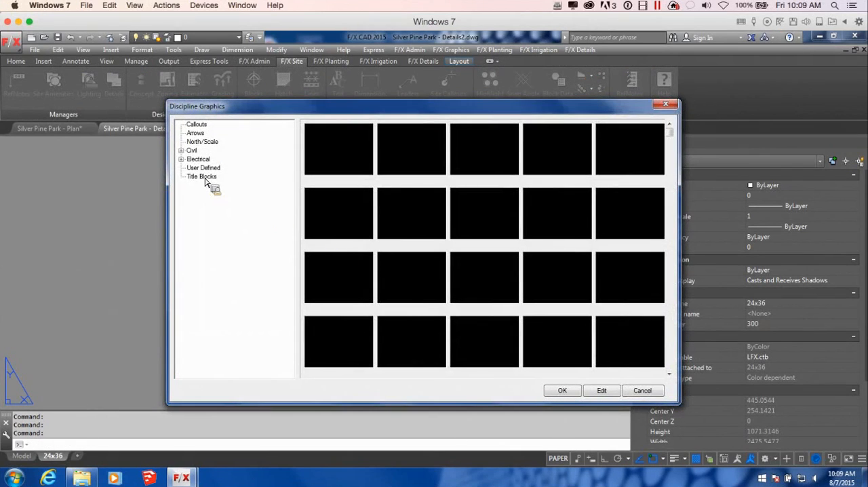
left_click(203, 177)
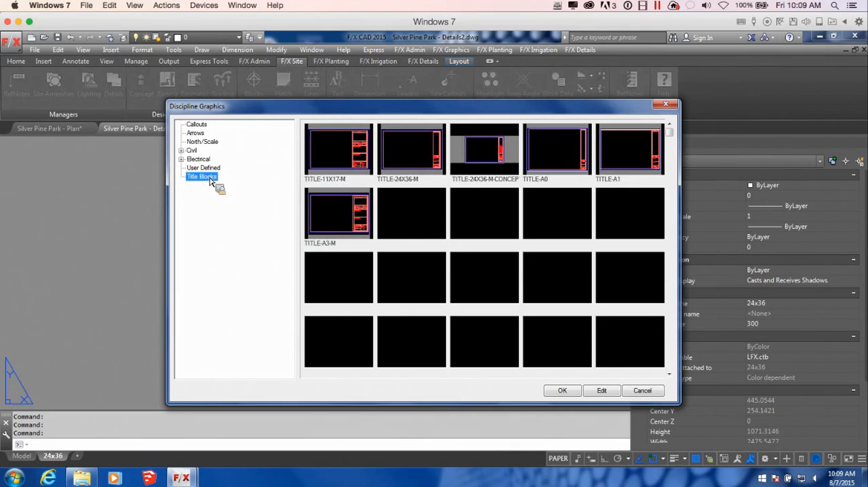
left_click(407, 160)
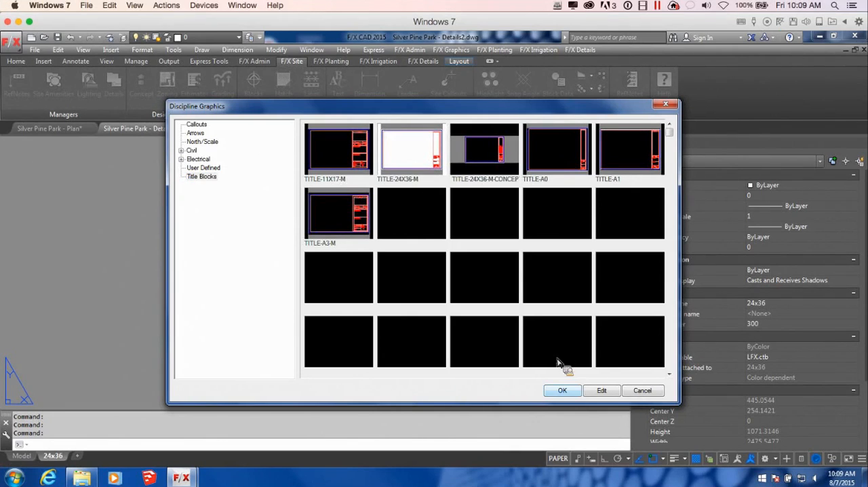
left_click(561, 390)
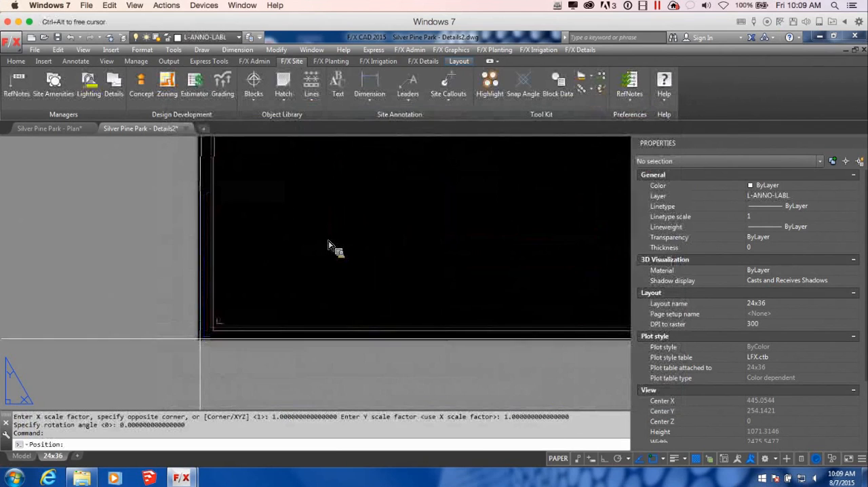
left_click(328, 244)
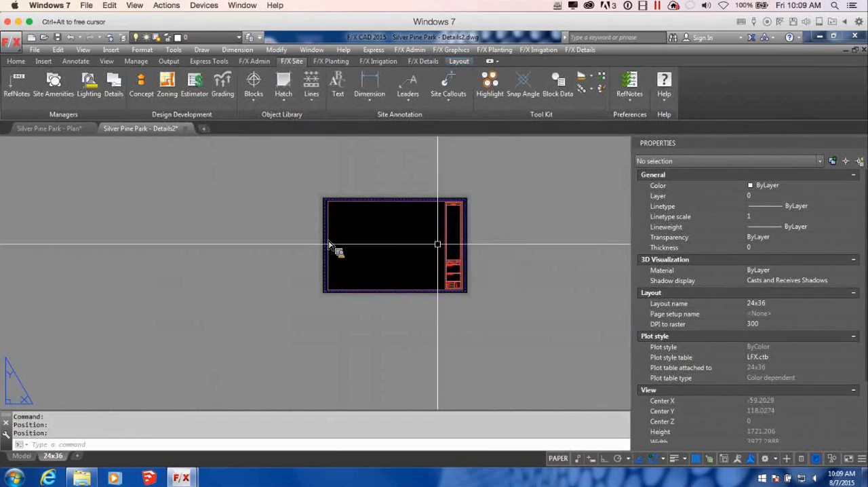
scroll(438, 244, "up", 2)
middle_click_drag(483, 240, 486, 266)
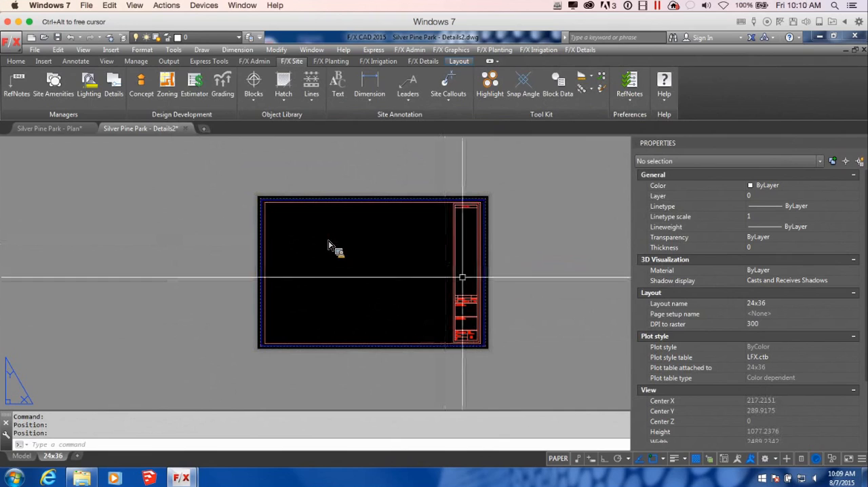
Step: Insert a detail sheet template spanning the title block's drawing area from upper left to lower right corner, with object snap off, and save the drawing
left_click(423, 61)
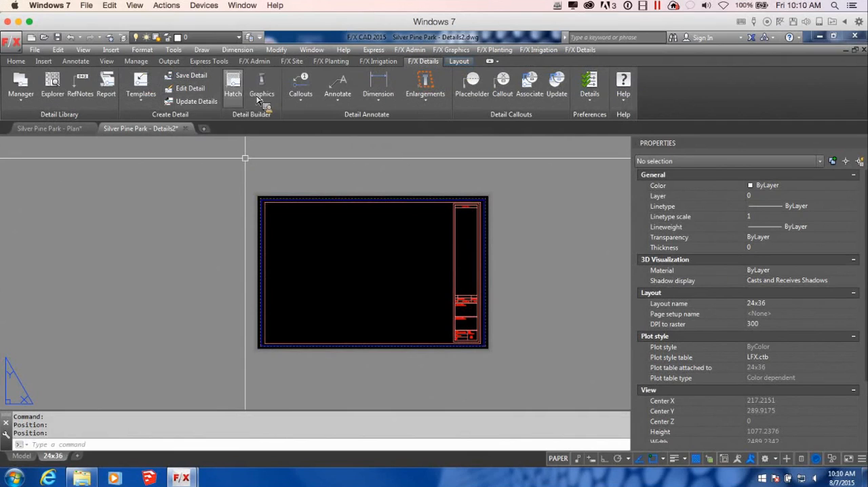
left_click(140, 92)
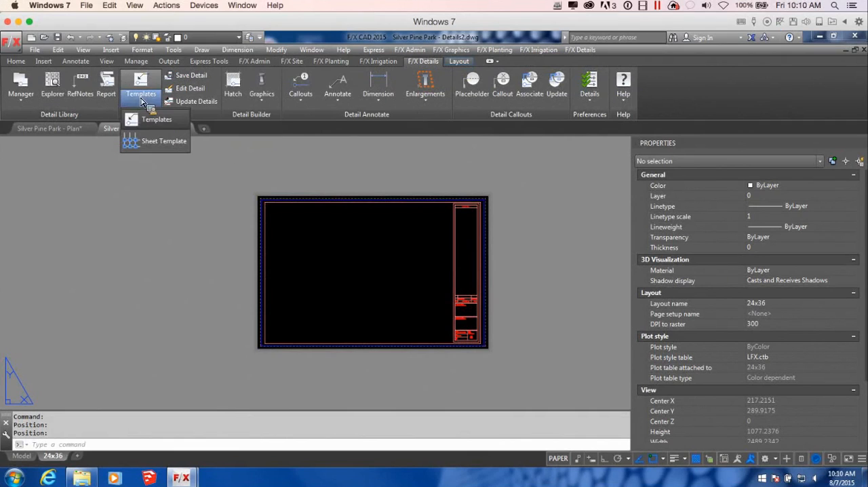
left_click(161, 140)
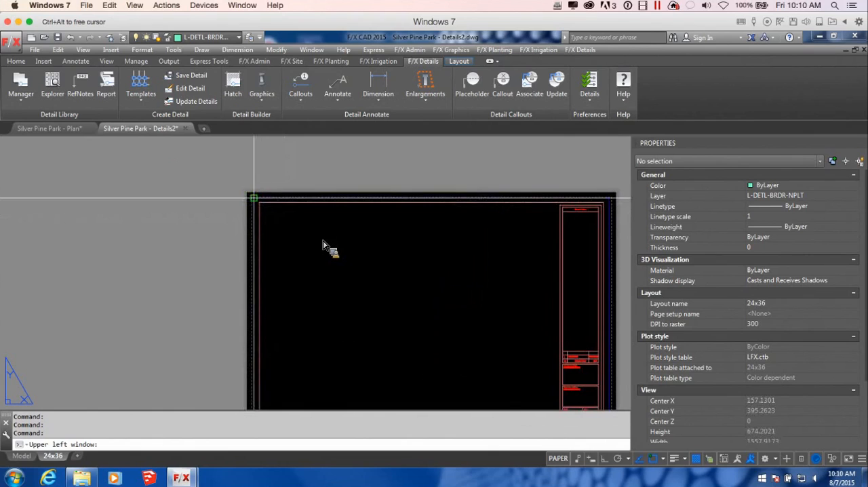
left_click(258, 200)
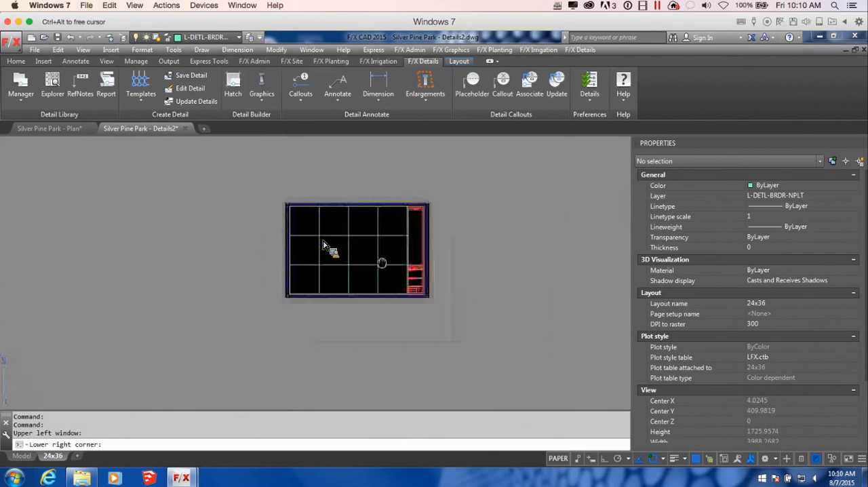
key("F3")
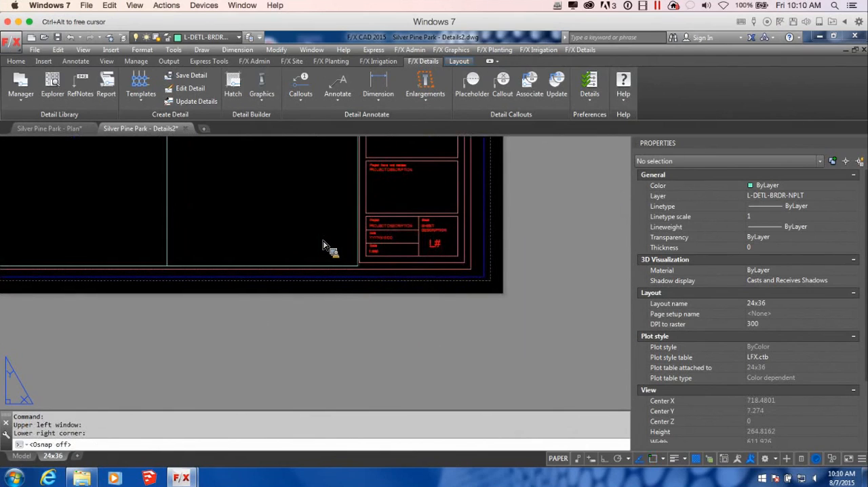
left_click(359, 270)
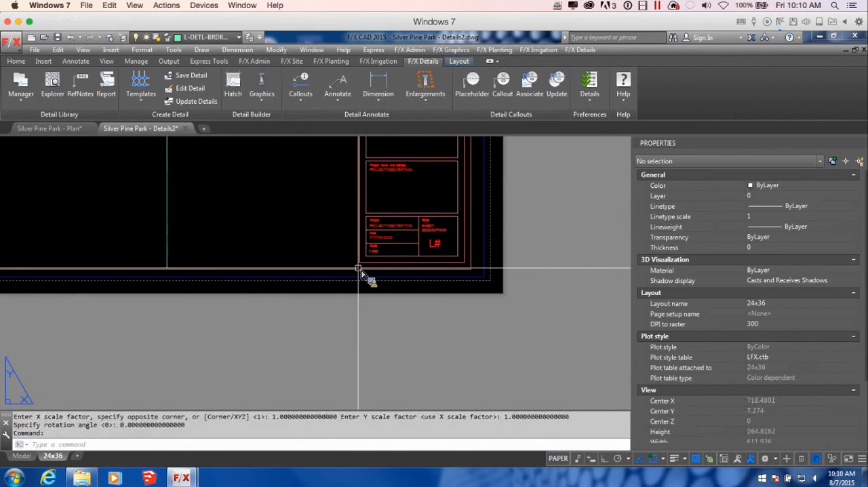
scroll(359, 268, "down", 3)
middle_click_drag(290, 221, 403, 284)
scroll(405, 274, "up", 2)
scroll(407, 272, "down", 3)
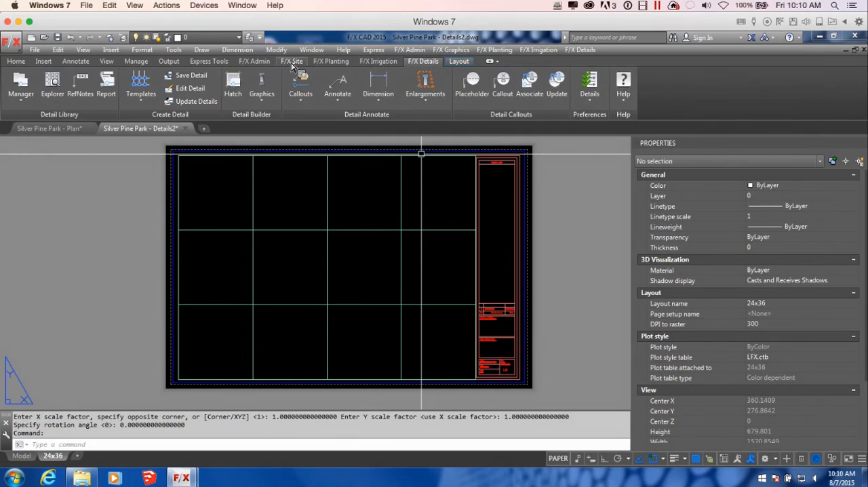
left_click(57, 37)
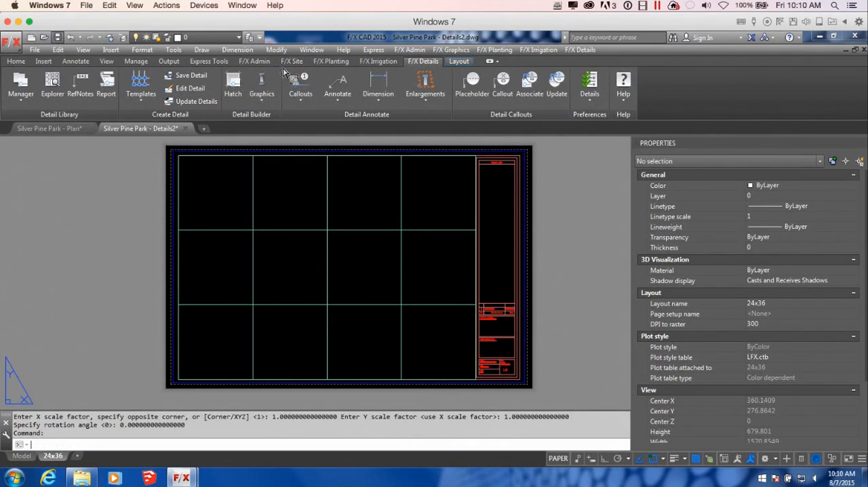
Step: Add sheet D3 with the title Detail 3 to the project's sheet index in the Project Manager
left_click(255, 61)
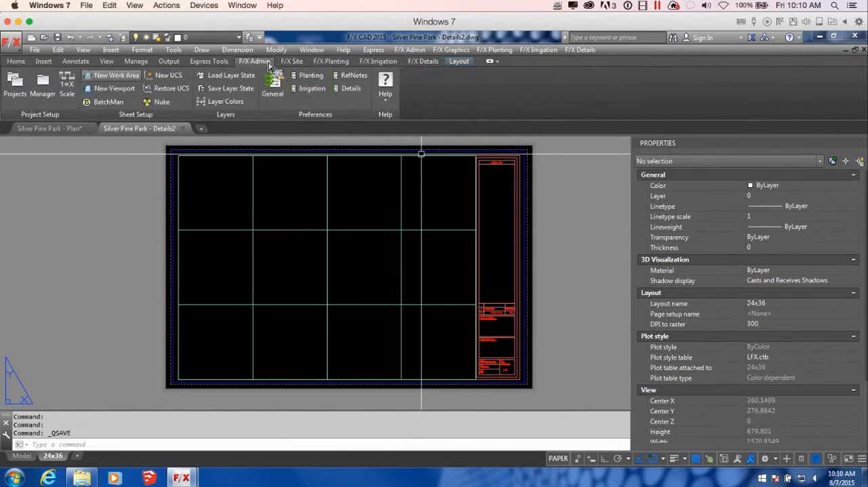
left_click(41, 87)
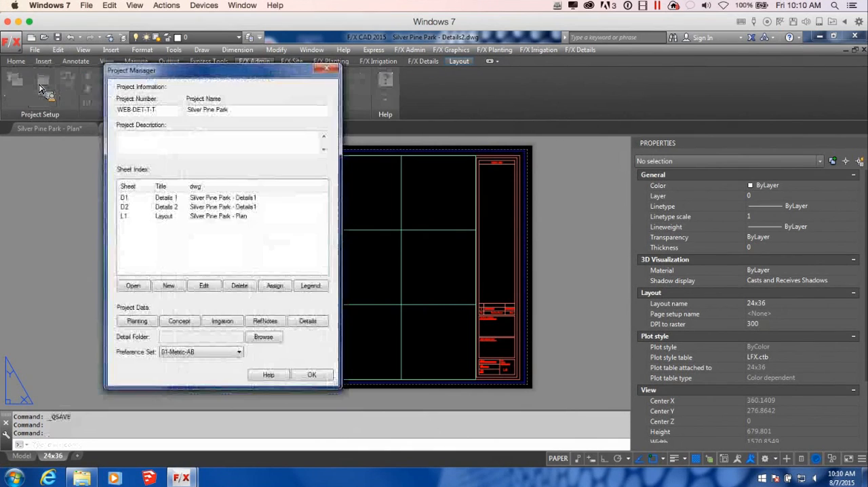
left_click_drag(224, 82, 507, 83)
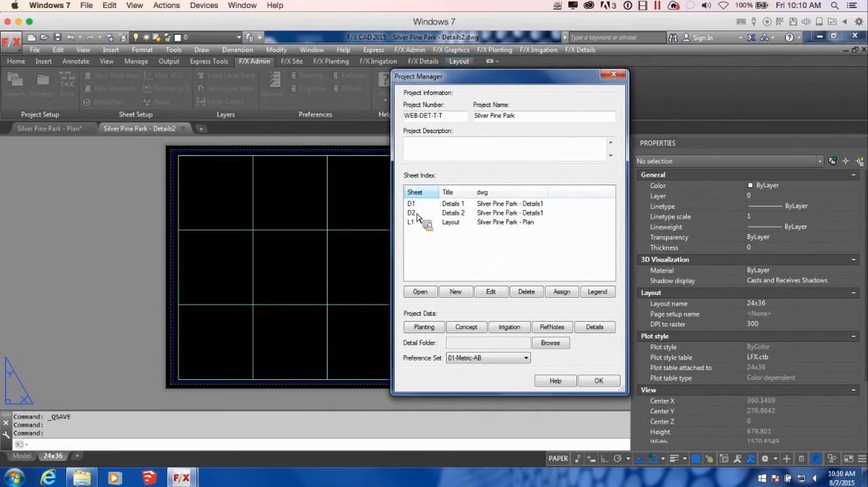
left_click(459, 295)
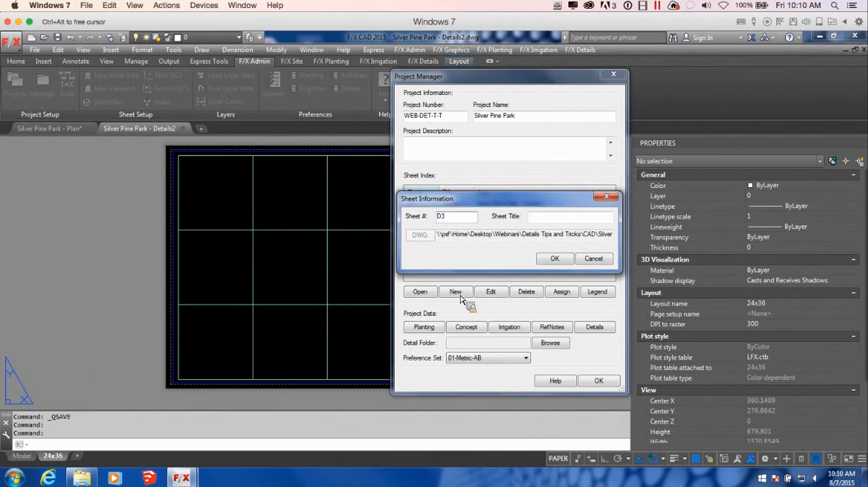
left_click(571, 219)
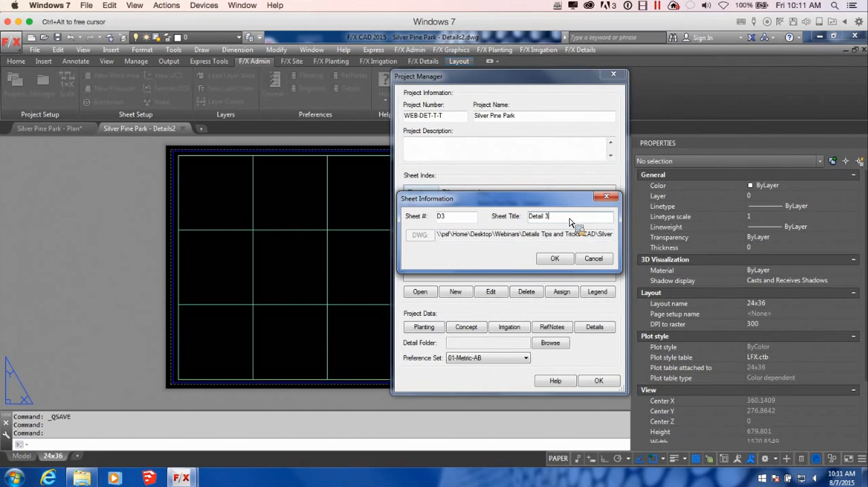
left_click(554, 259)
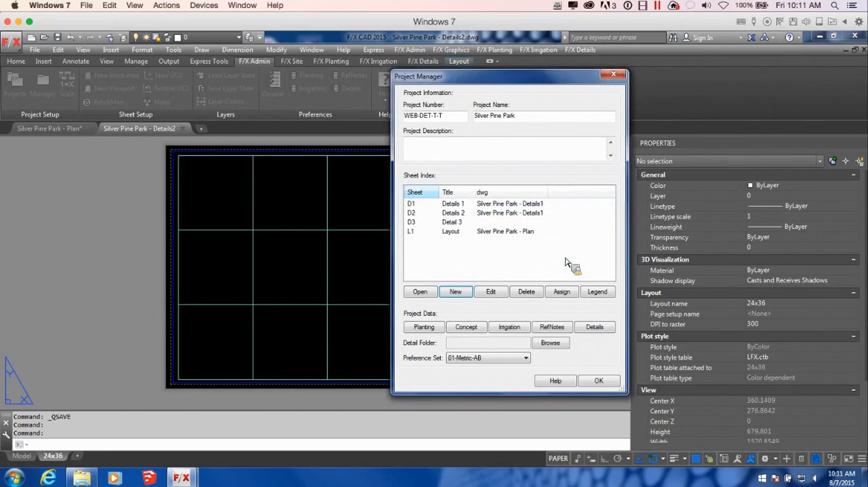
left_click(468, 223)
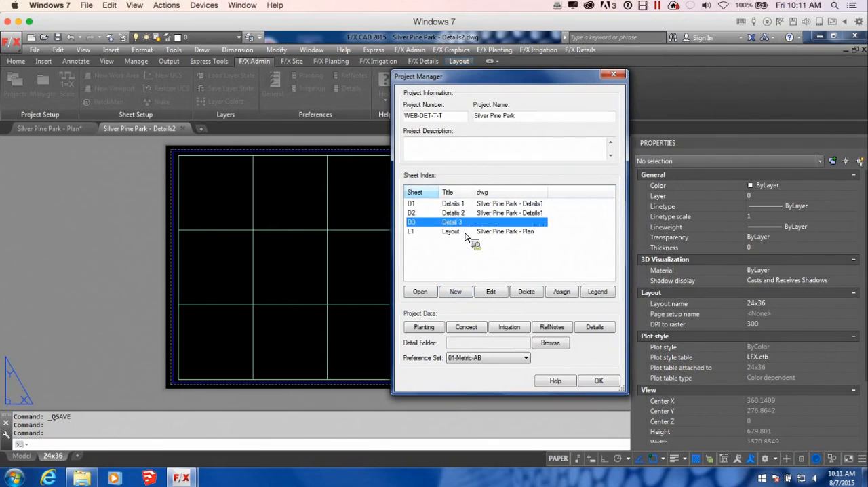
left_click(568, 294)
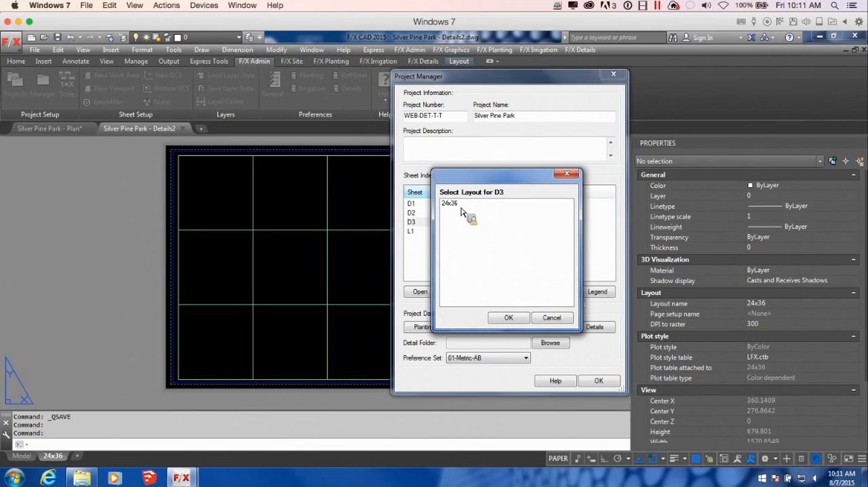
left_click(551, 317)
left_click(599, 382)
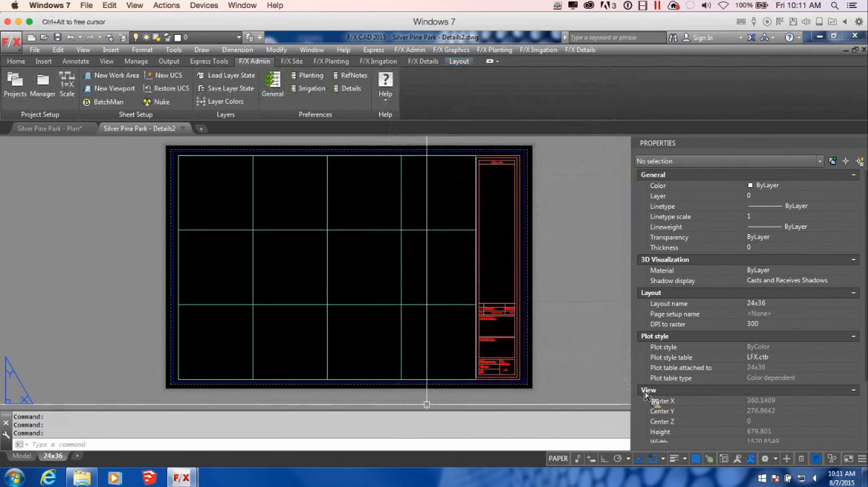
Step: Rename the 24x36 layout as D3
double_click(54, 456)
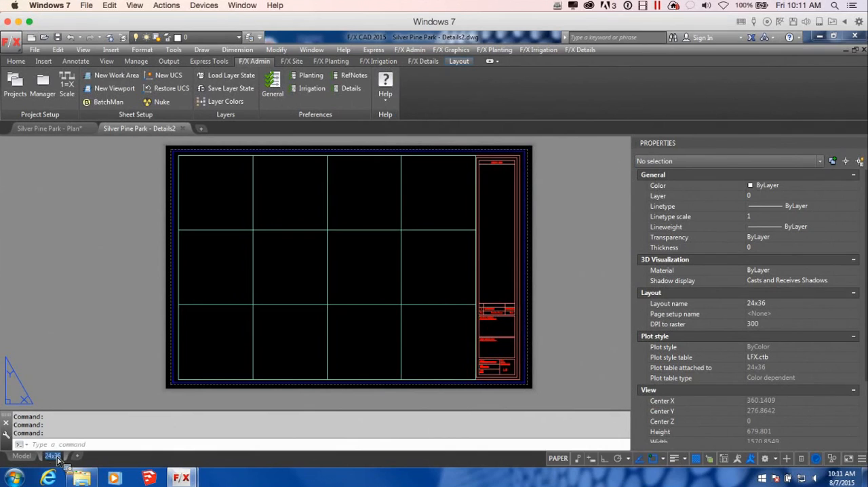
type("D3")
key("Return")
left_click(96, 372)
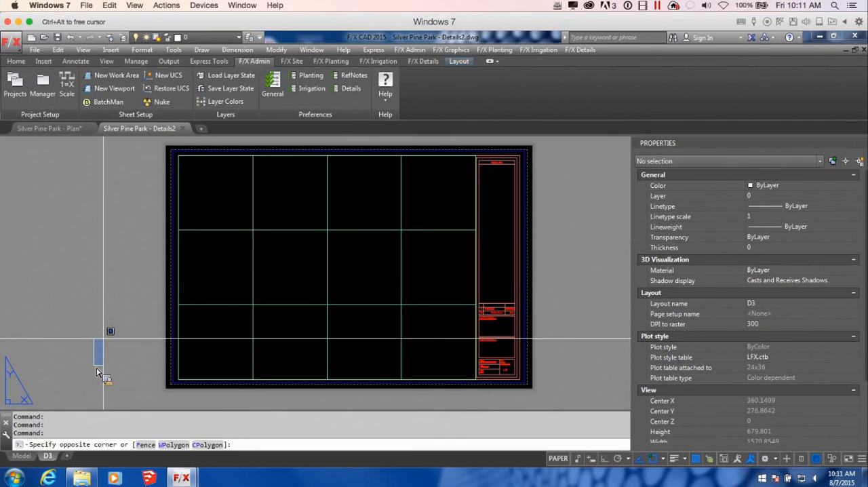
left_click(101, 370)
Step: Assign sheet D3 in the Project Manager's sheet index to the D3 layout and accept the project settings
left_click(42, 82)
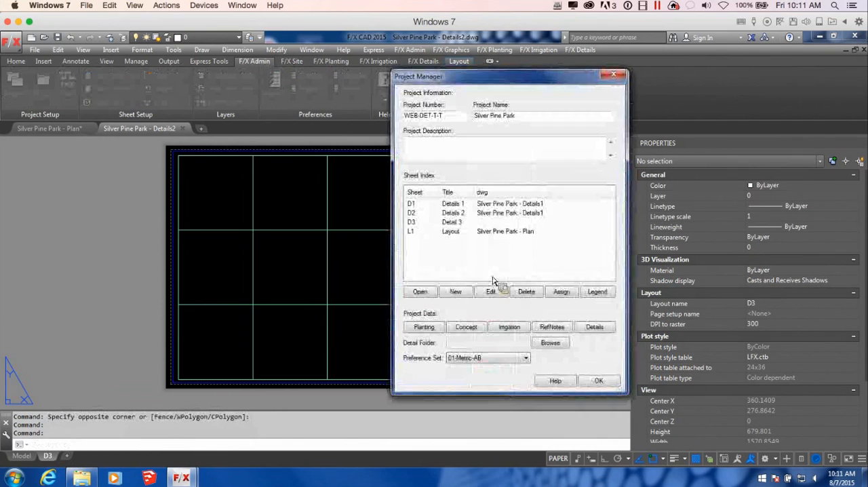
left_click(467, 222)
left_click(561, 290)
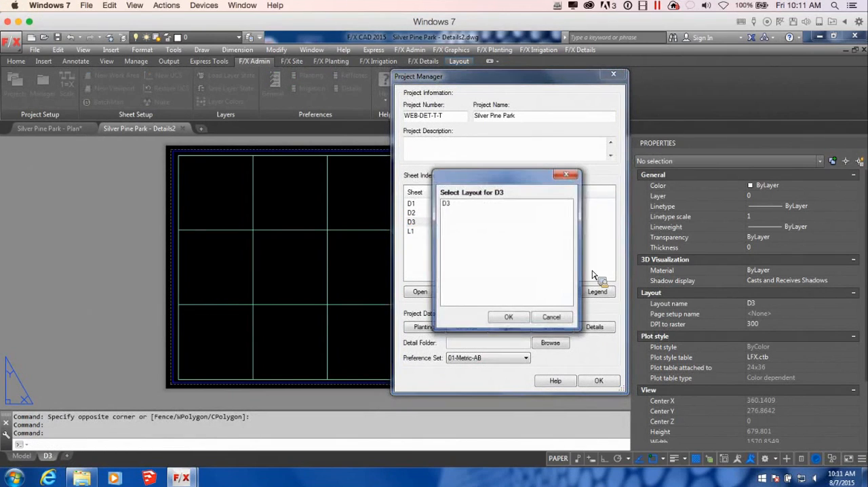
left_click(475, 204)
left_click(523, 317)
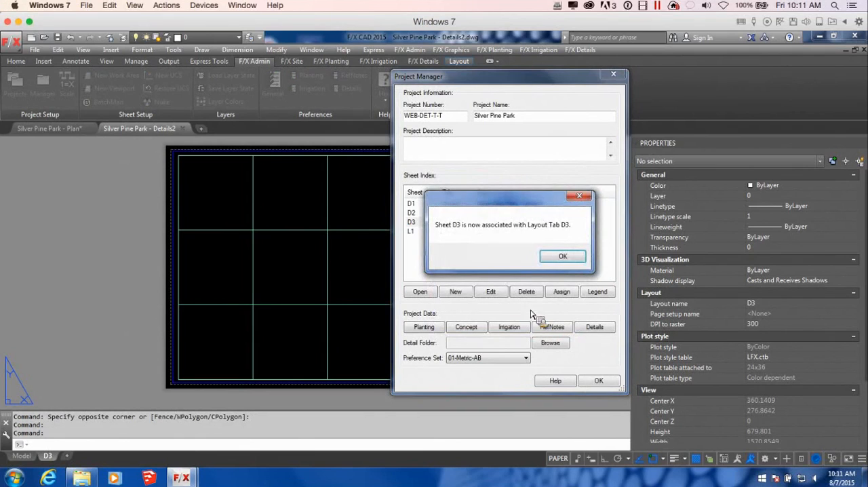
left_click(560, 256)
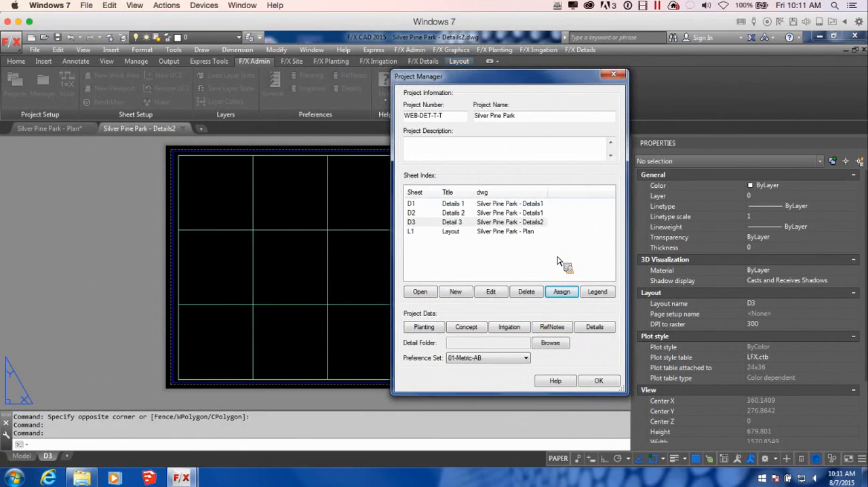
left_click(597, 382)
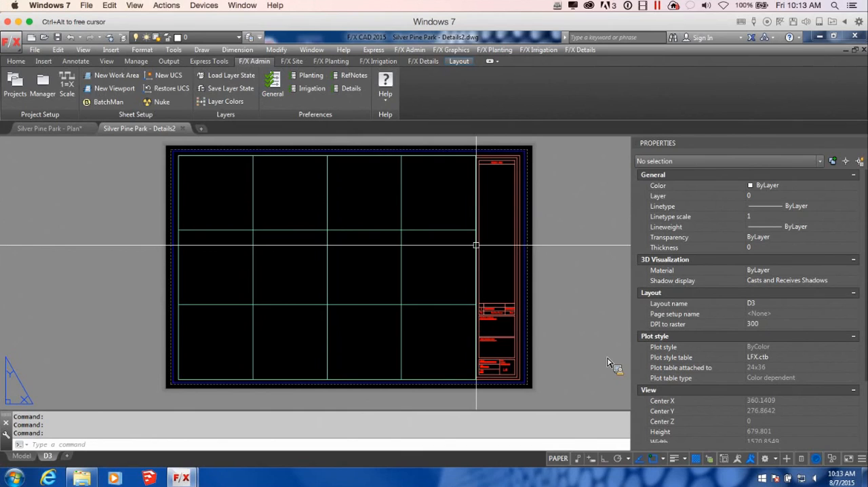
Step: Open the Retaining Wall Blocks drawing from the CAD folder and bring its wall block outlines into closer view
middle_click_drag(515, 252, 520, 251)
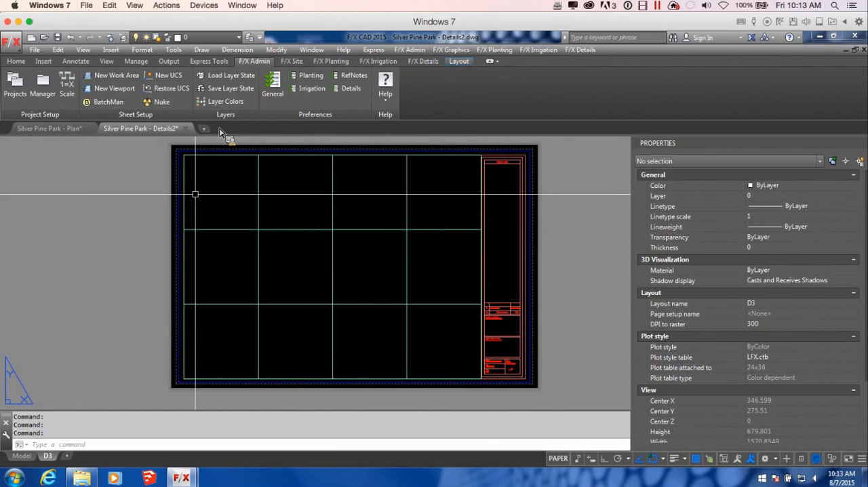
left_click(88, 481)
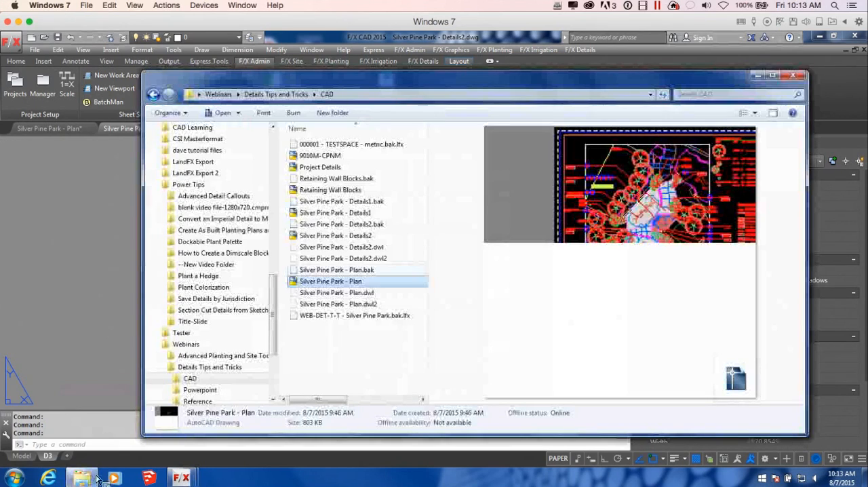
mouse_move(358, 281)
left_mouse_down()
mouse_move(348, 278)
mouse_move(352, 180)
mouse_move(350, 195)
left_mouse_up()
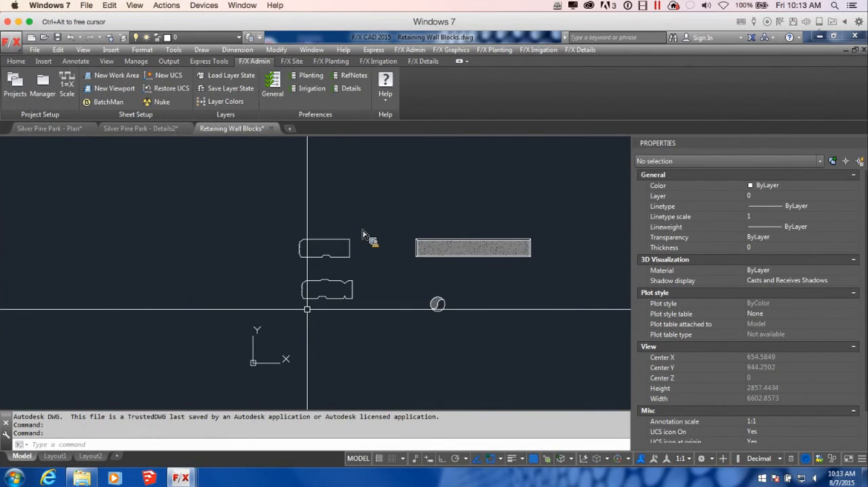
middle_click_drag(340, 263, 337, 270)
scroll(334, 271, "up", 3)
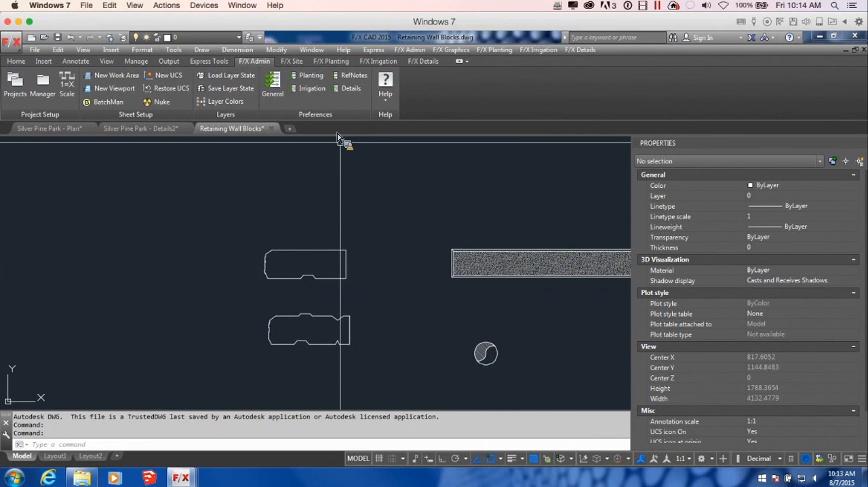
Step: Draw a rectangle with length 150 and width 500 above the two retaining wall block outlines
left_click(293, 61)
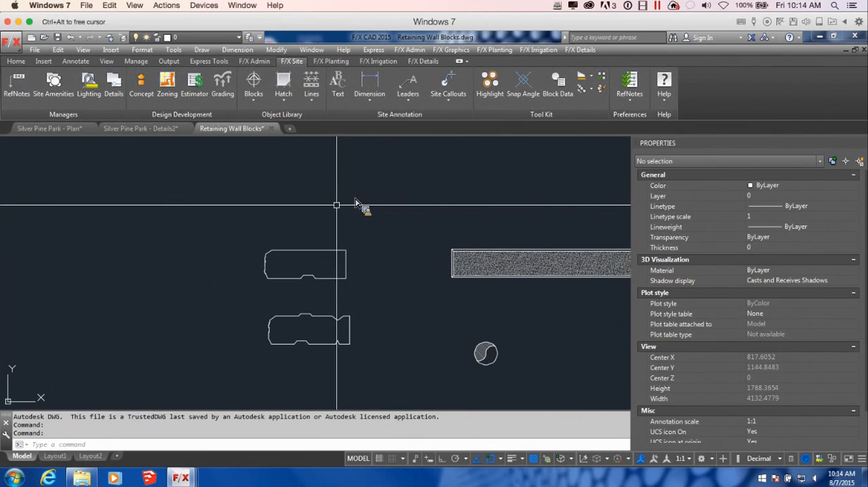
scroll(355, 259, "down", 3)
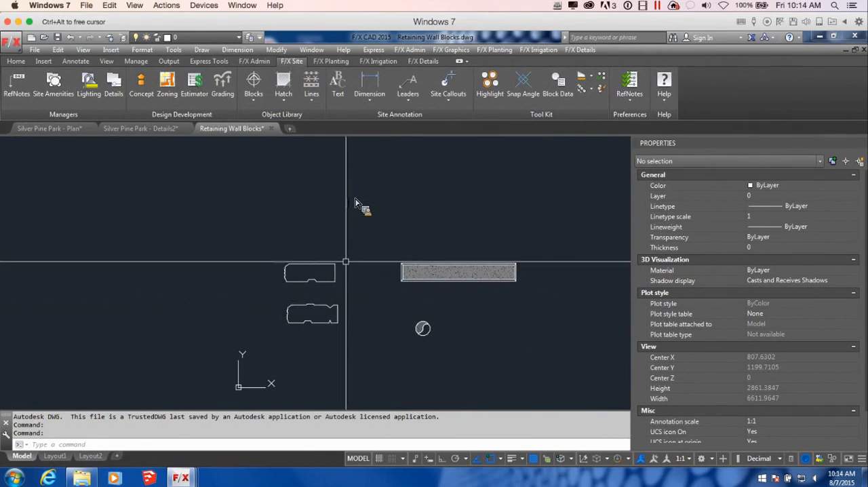
type("rec")
key("Return")
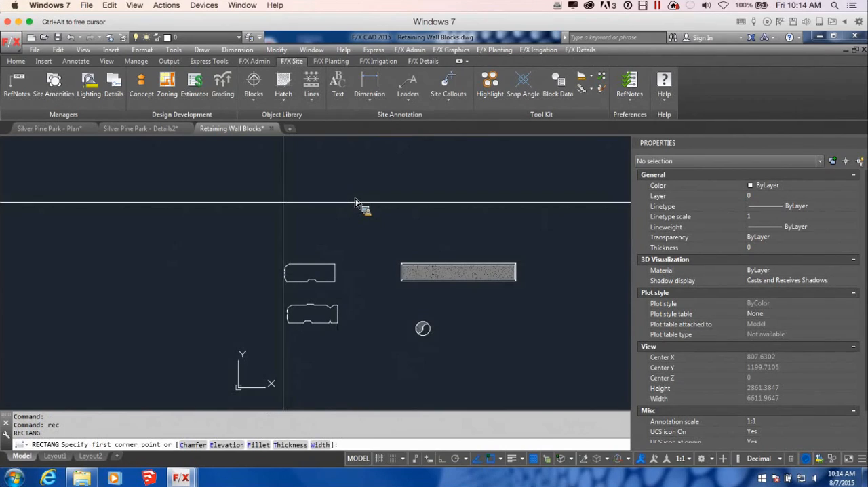
left_click(284, 202)
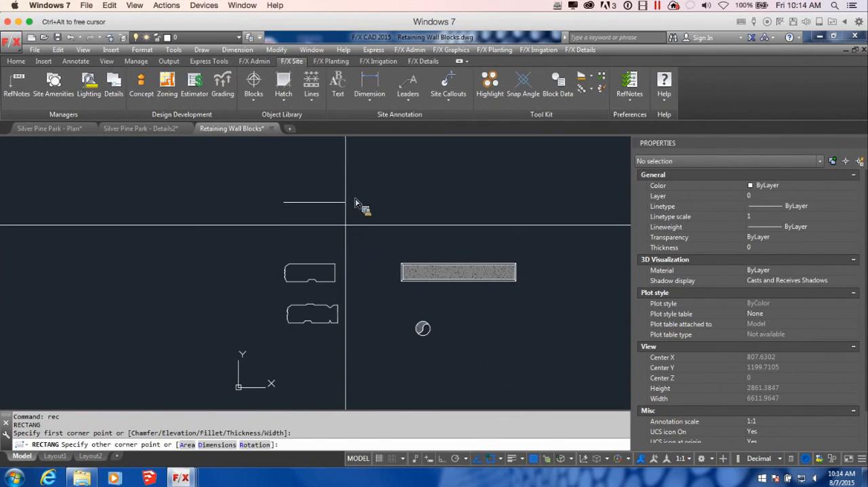
type("d")
key("Return")
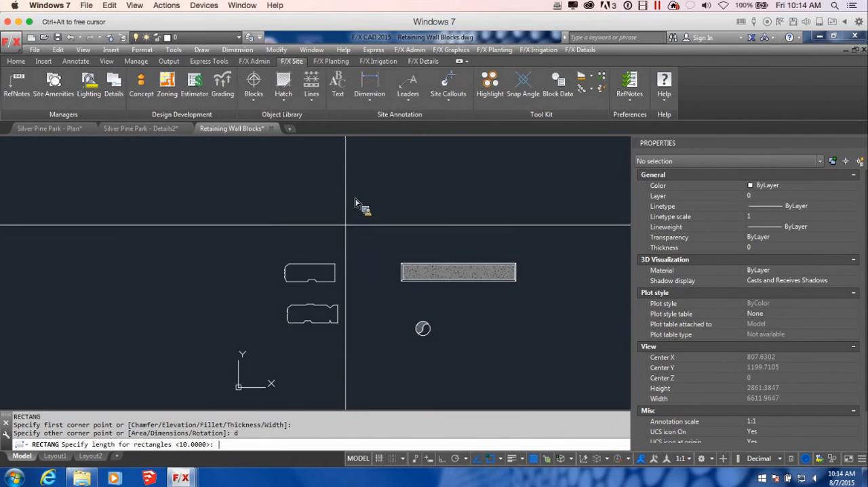
type("150")
key("Return")
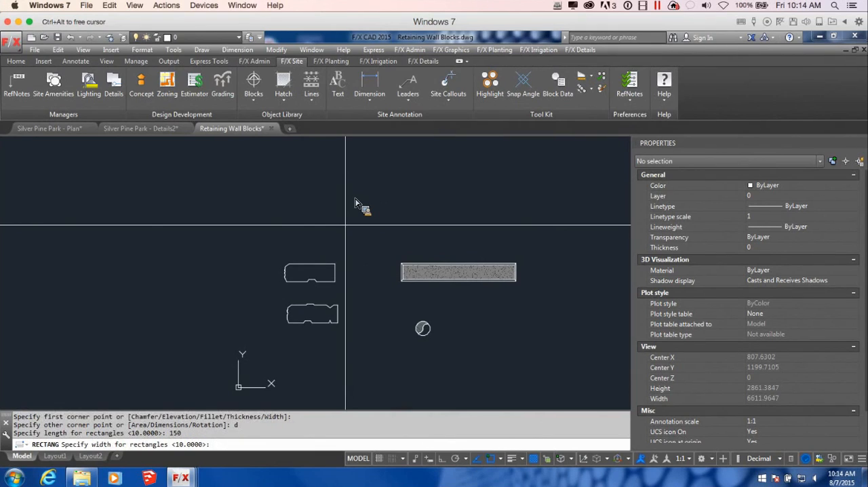
type("500")
key("Return")
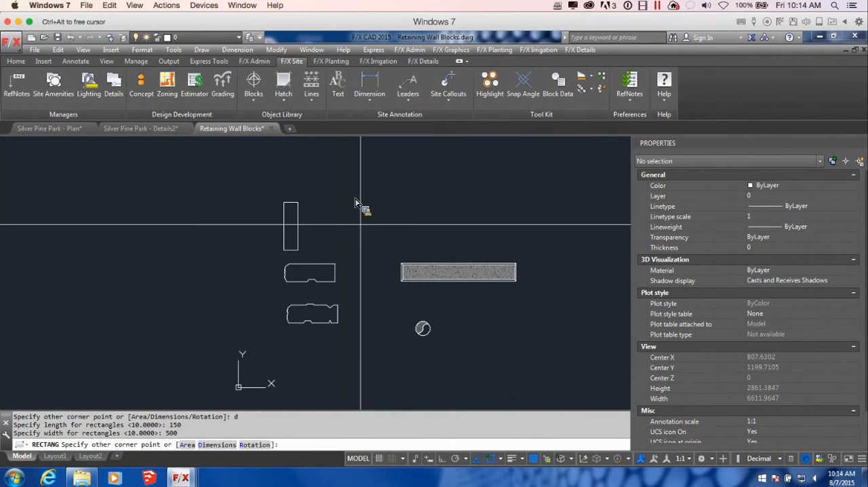
left_click(339, 196)
Step: Rotate the new rectangle 90° about its upper-left corner with Ortho on so it lies horizontally
left_click(278, 200)
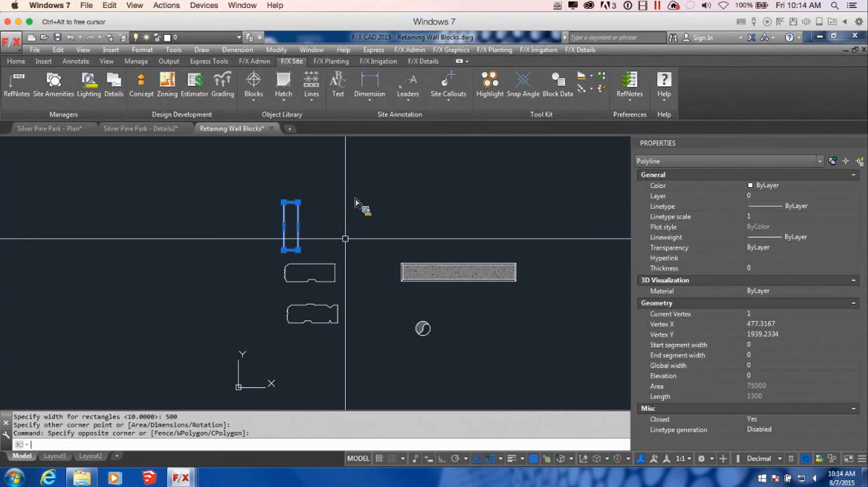
type("r")
key("Return")
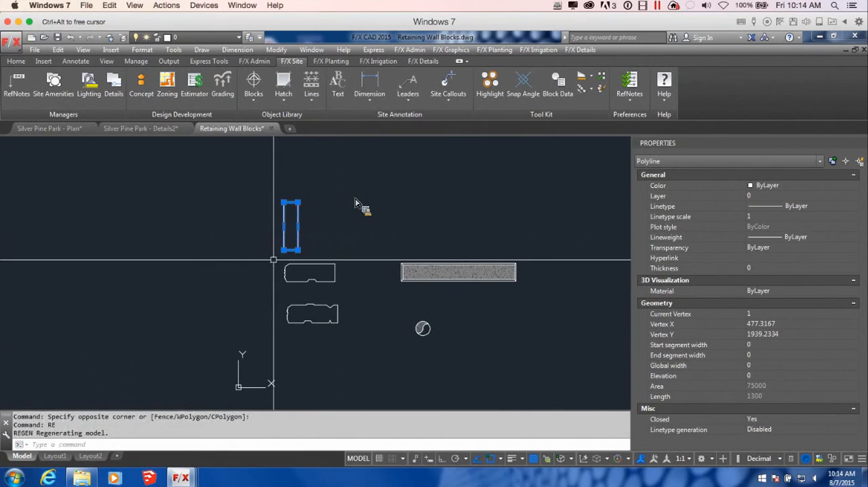
type("ro")
key("Return")
left_click(284, 202)
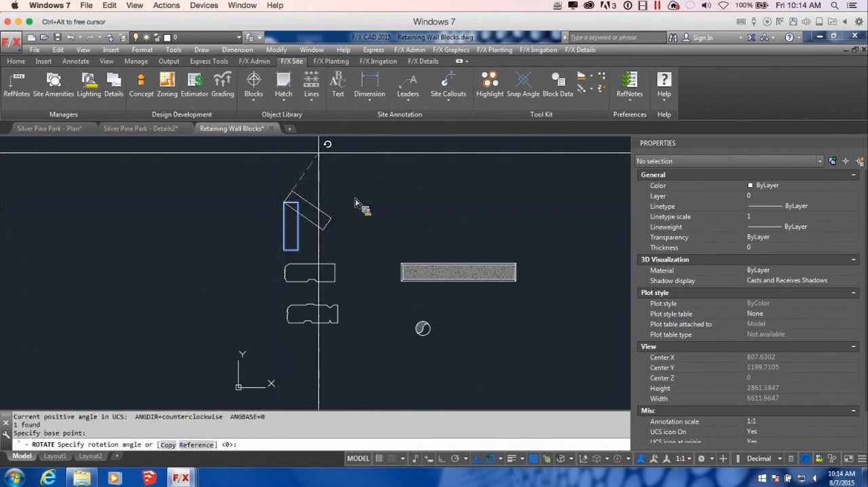
key("F8")
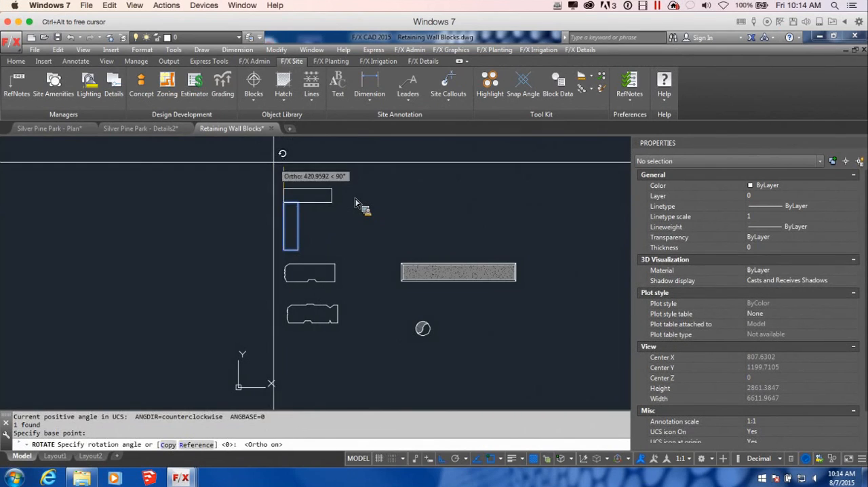
key("Return")
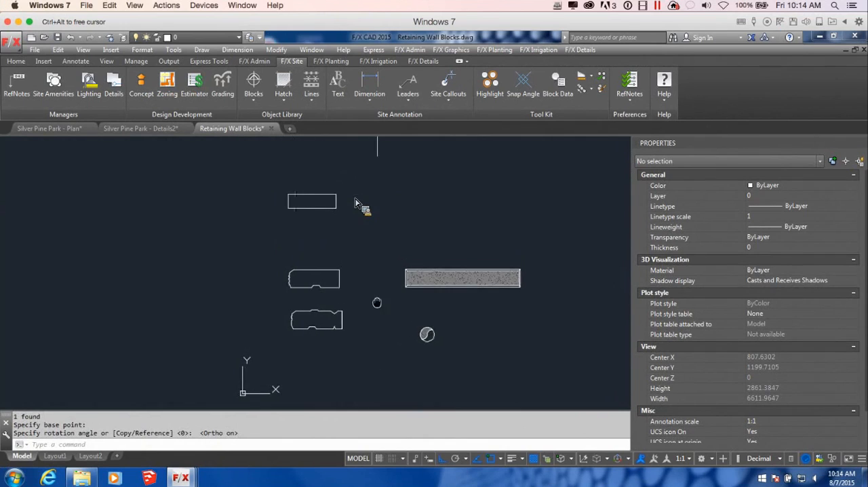
scroll(297, 262, "up", 2)
scroll(289, 318, "up", 2)
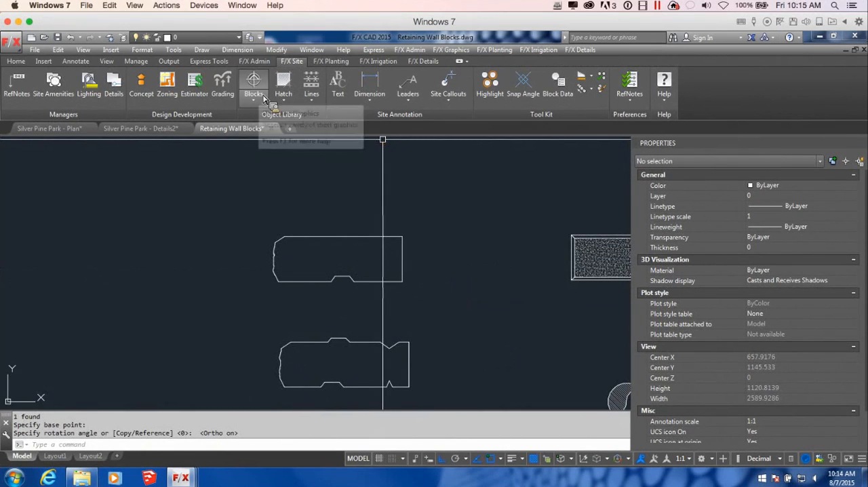
left_click(263, 101)
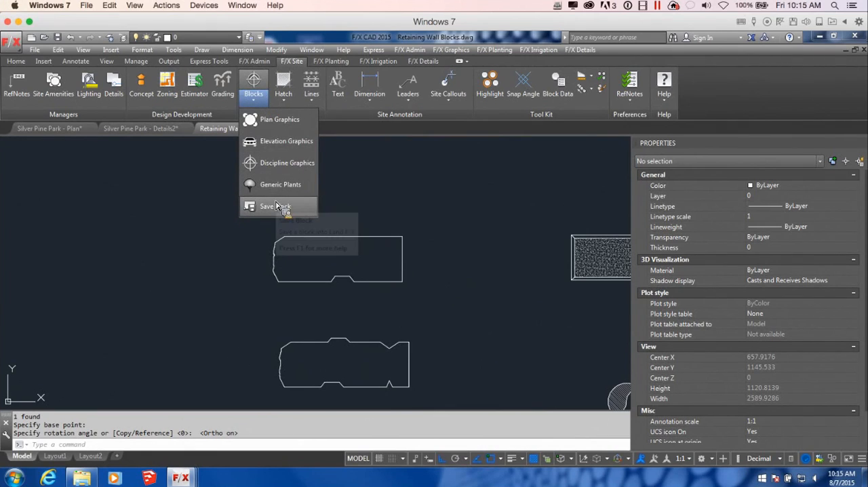
left_click(293, 207)
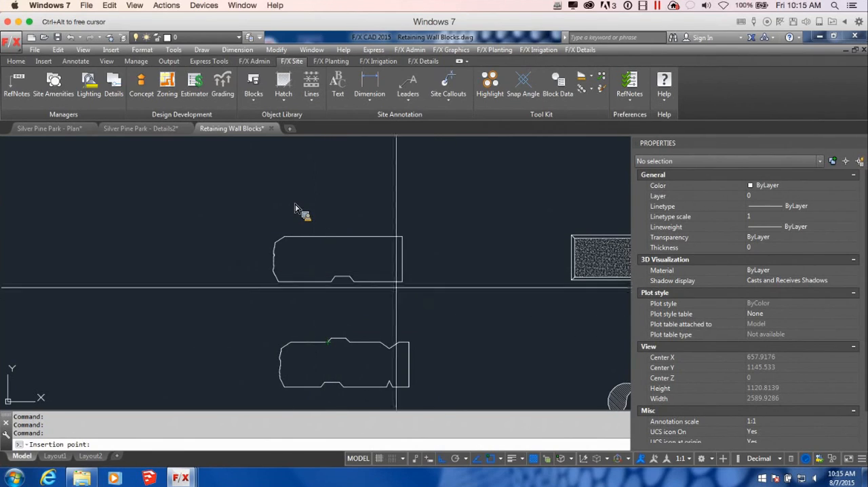
left_click(331, 281)
left_click(412, 291)
left_click(255, 210)
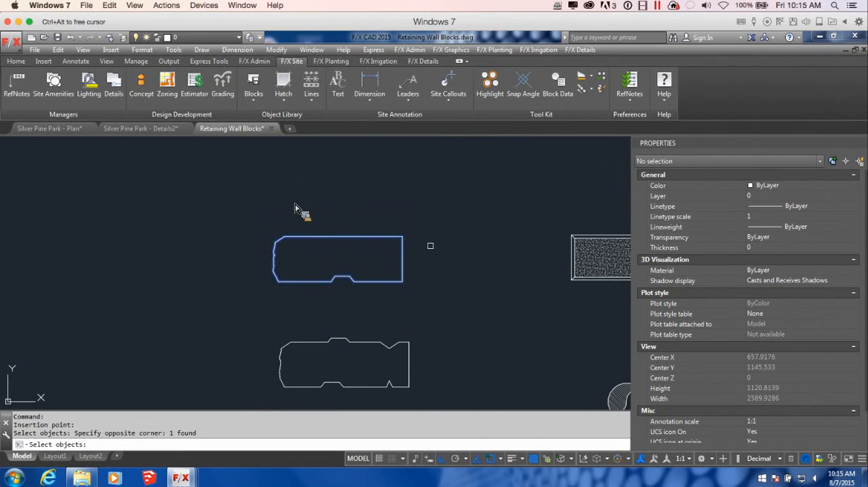
key("Return")
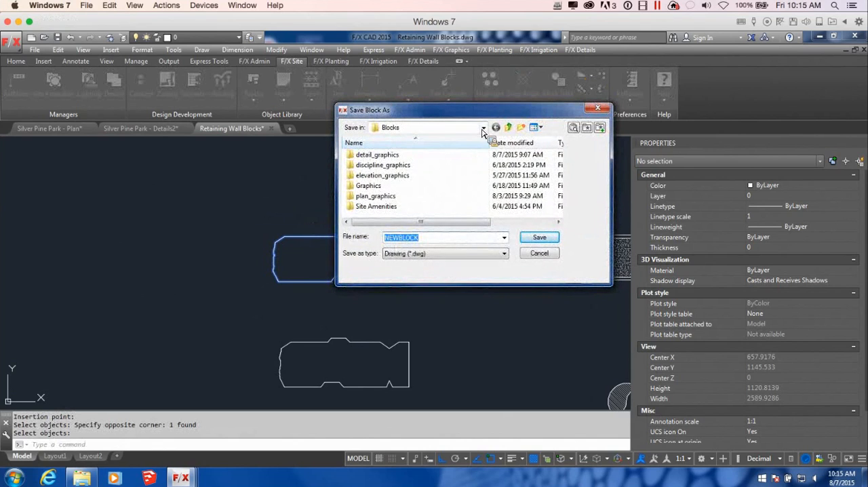
left_click_drag(467, 107, 401, 167)
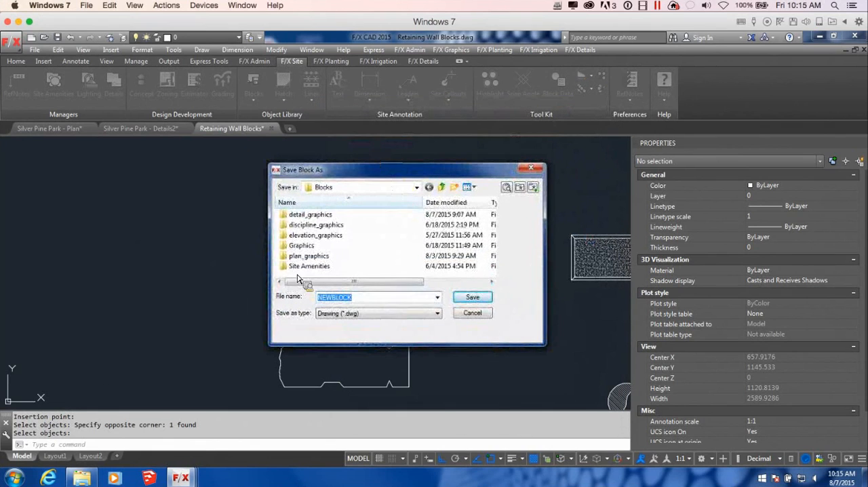
left_click(539, 170)
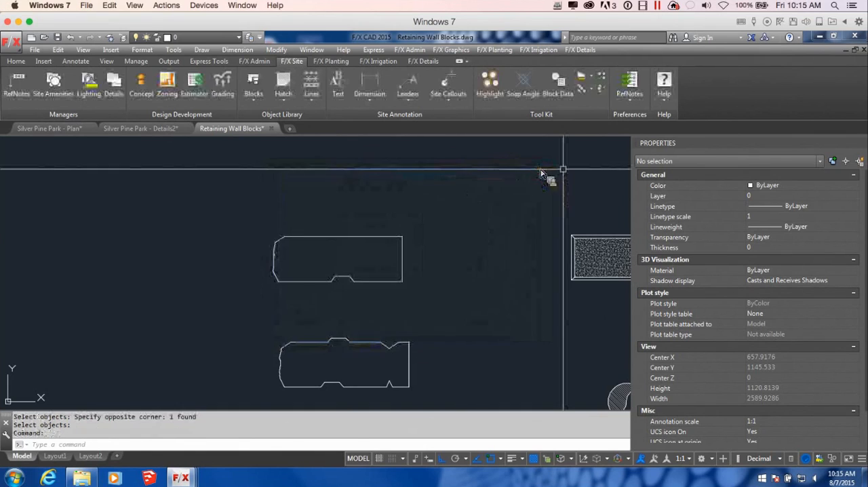
Step: Start saving the upper wall block outline as a detail block, with its insertion point at the left corner of the bottom notch
left_click(423, 61)
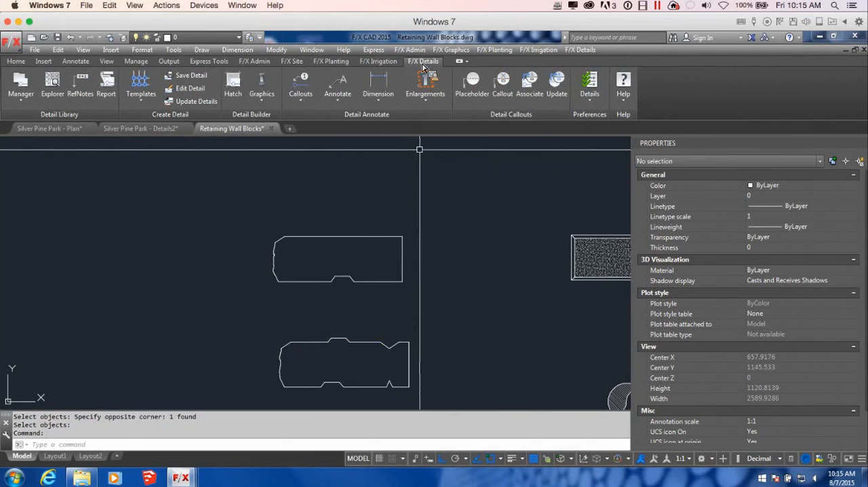
left_click(269, 100)
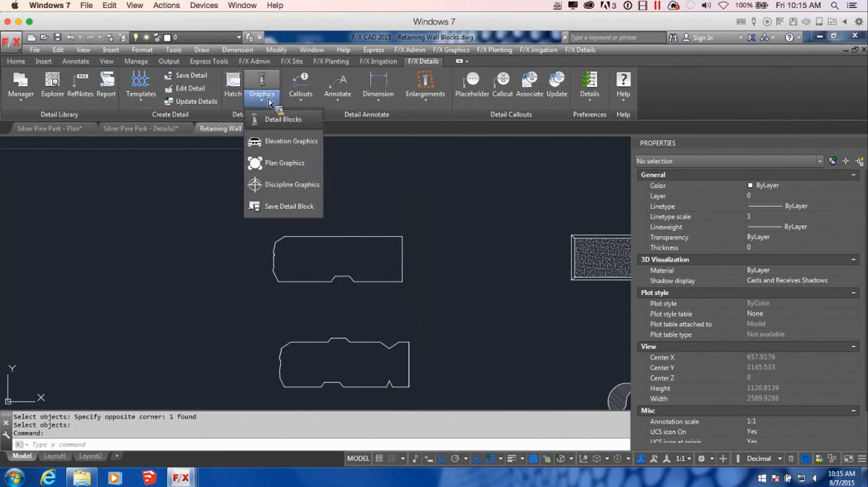
left_click(284, 207)
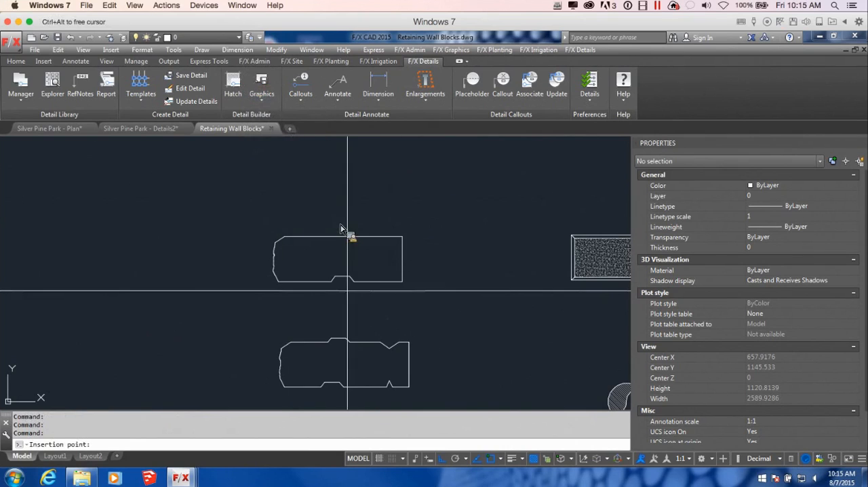
left_click(334, 282)
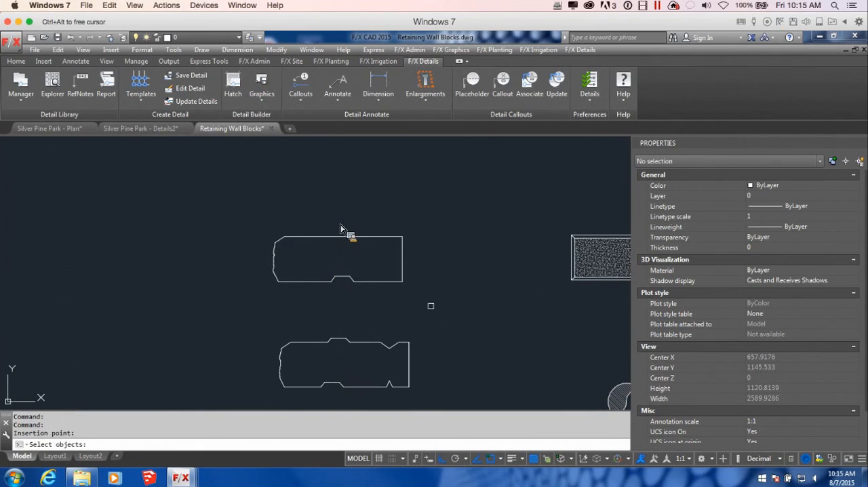
left_click(430, 295)
left_click(248, 207)
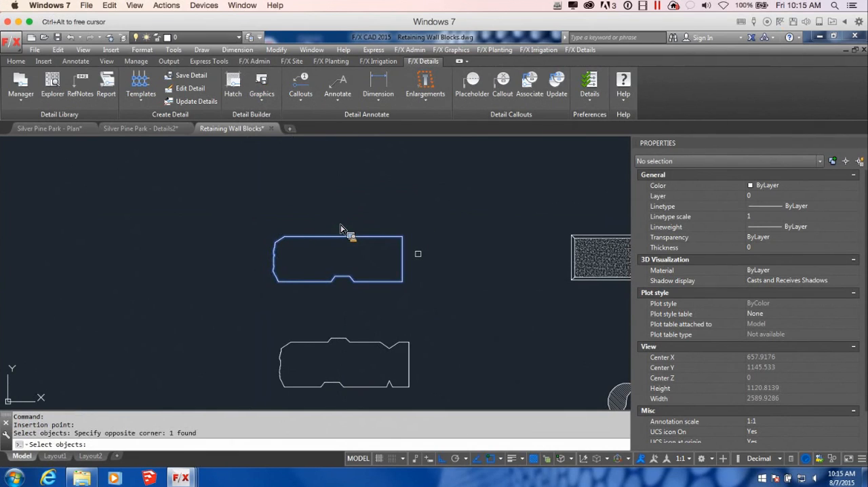
key("Return")
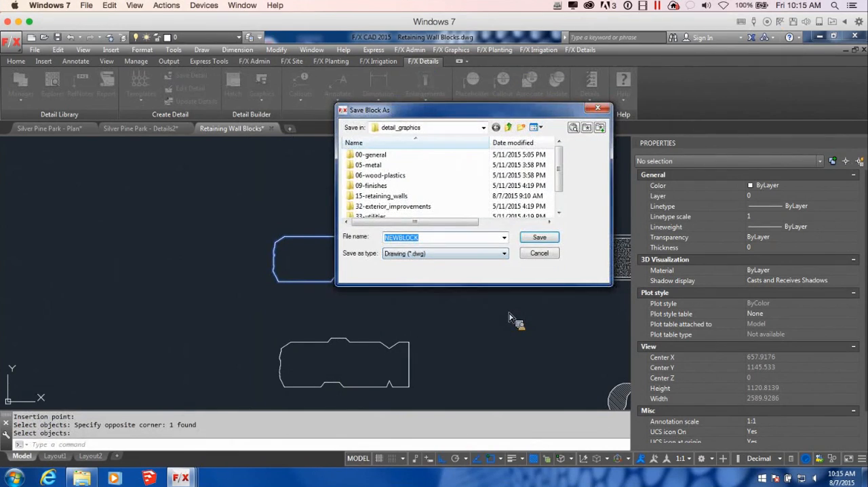
Step: Save the detail block as LANDSTONE_COPING in the 15-retaining_walls folder under detail_graphics, replacing the existing file
left_click(483, 128)
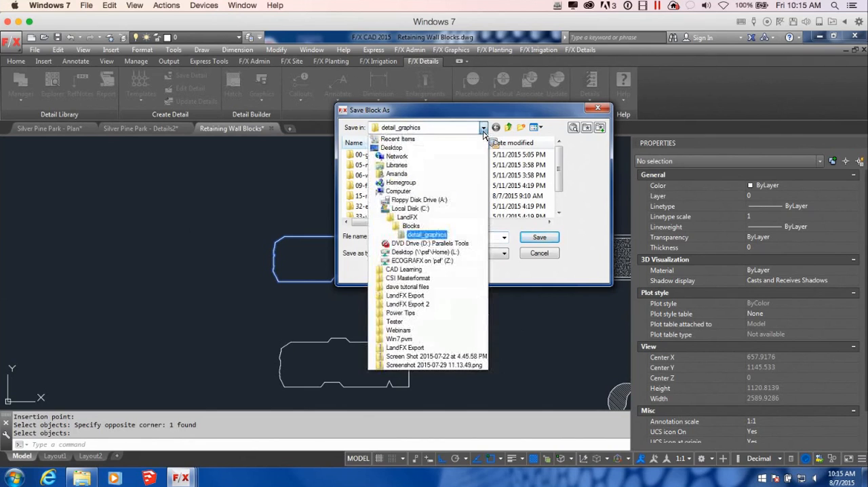
left_click(427, 234)
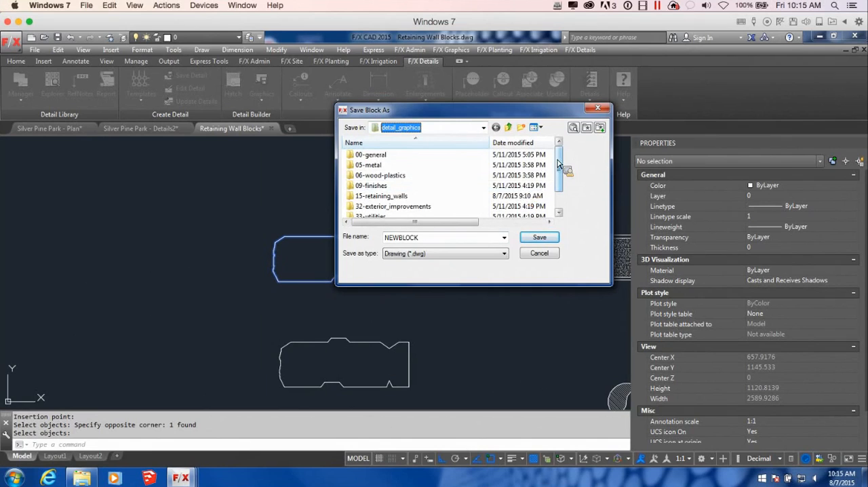
left_click_drag(561, 160, 559, 176)
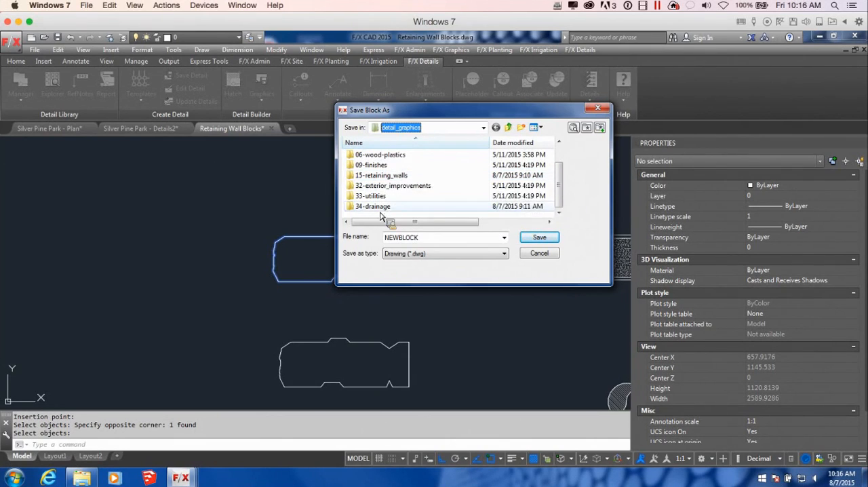
double_click(398, 176)
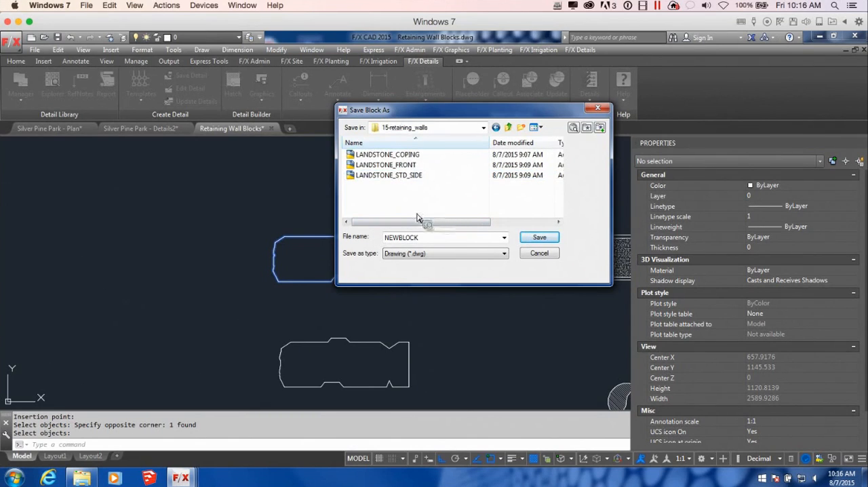
left_click_drag(444, 115, 490, 100)
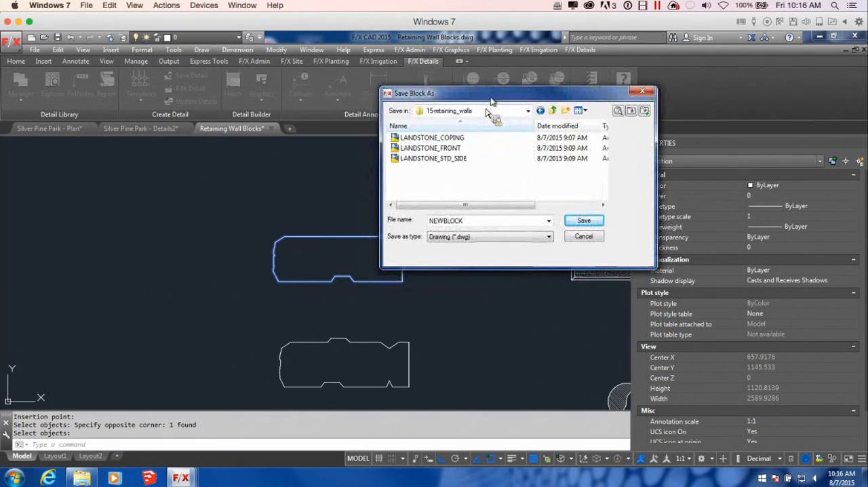
left_click(449, 137)
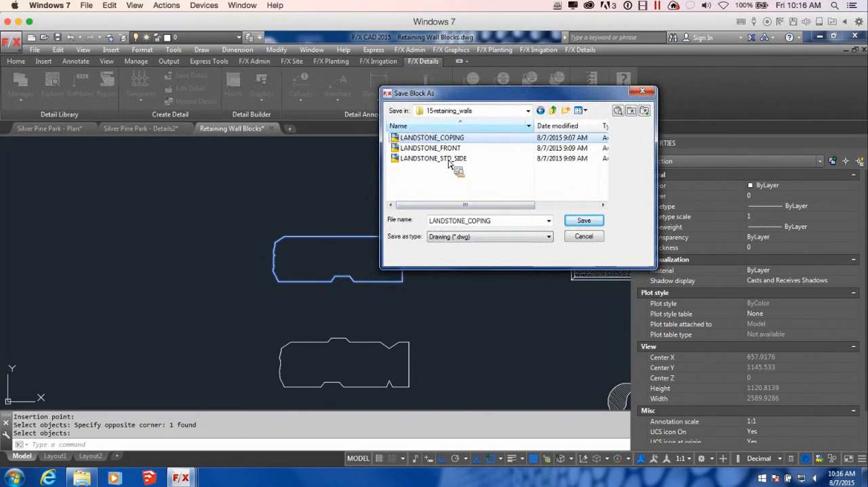
left_click_drag(507, 102, 493, 99)
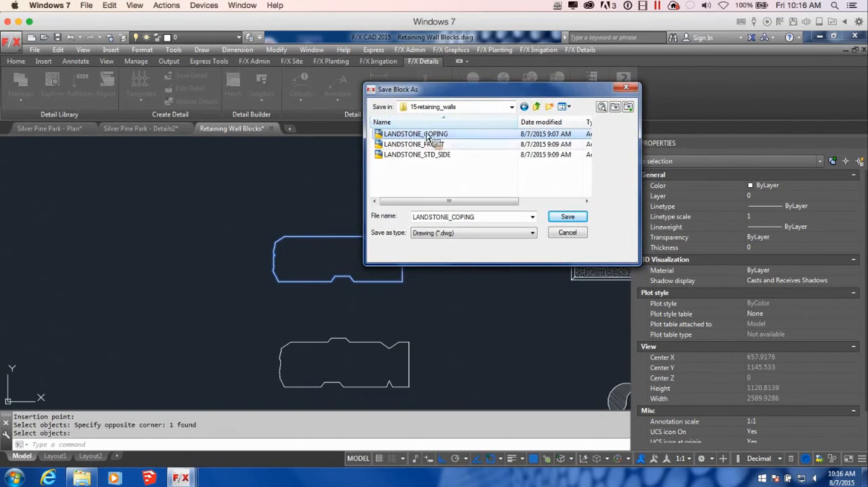
left_click_drag(417, 132, 445, 172)
left_click(565, 219)
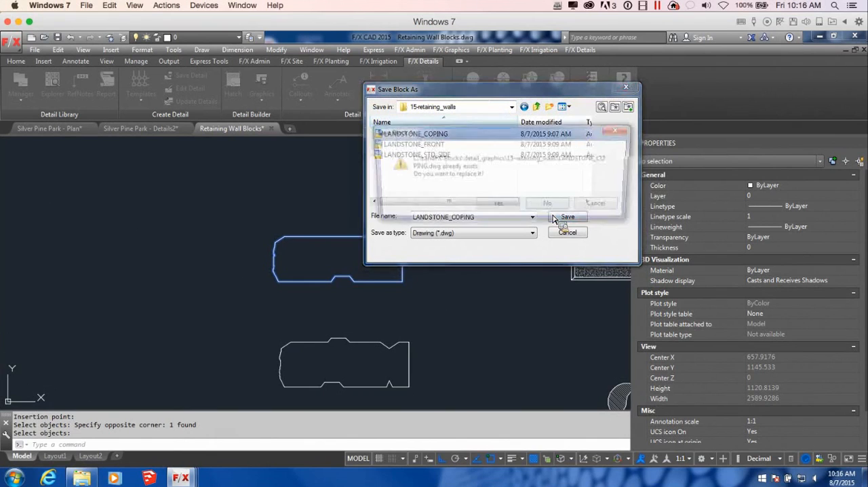
left_click(549, 208)
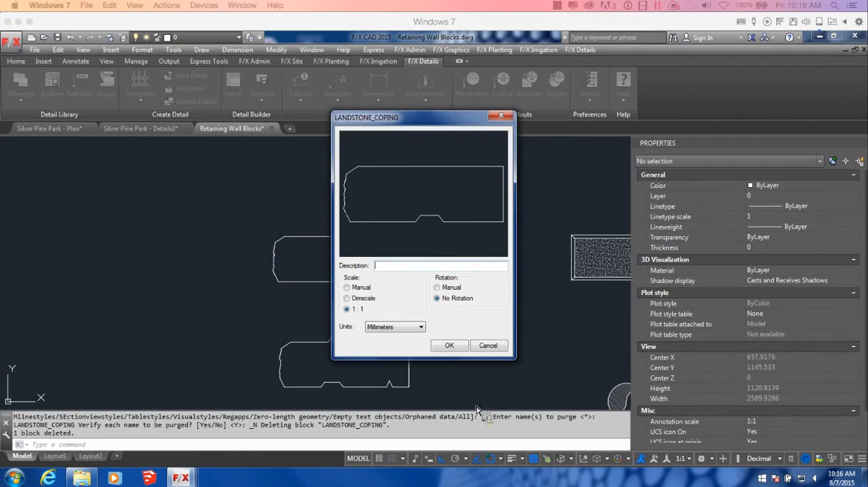
Step: Give the coping block the description LANDSTONE COPING with units in Millimeters and accept its settings
left_click(426, 272)
type("LANDSTONE COPING")
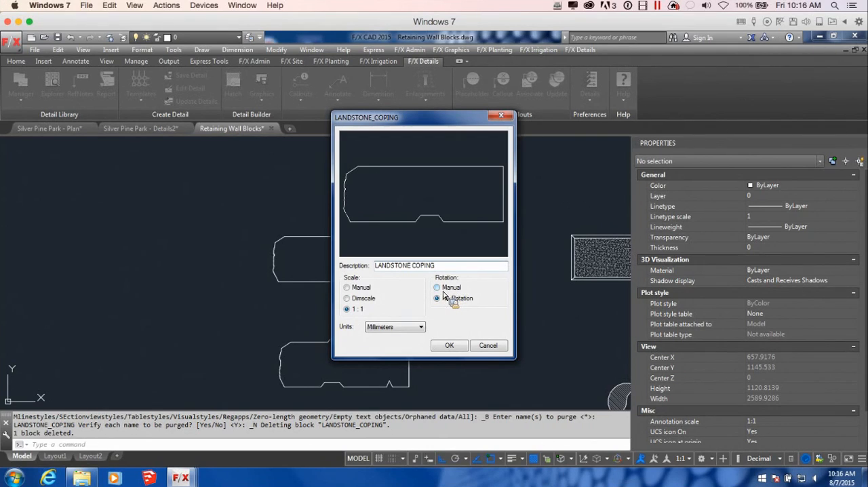
left_click(418, 327)
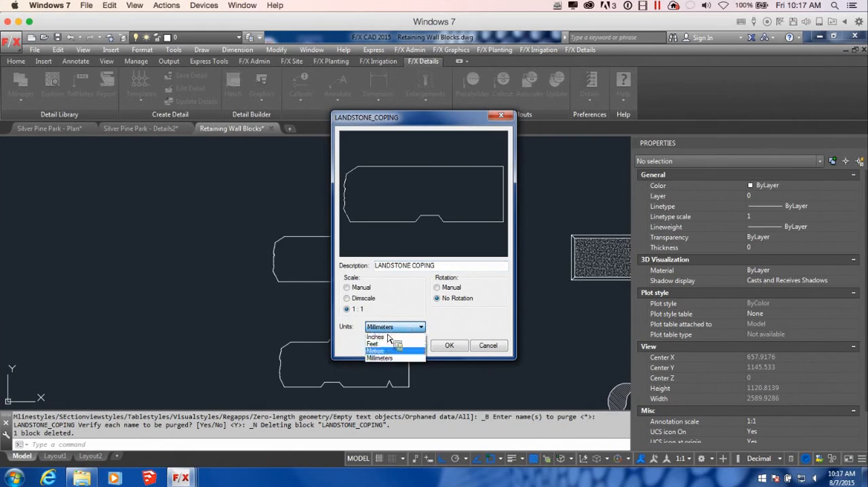
left_click(400, 357)
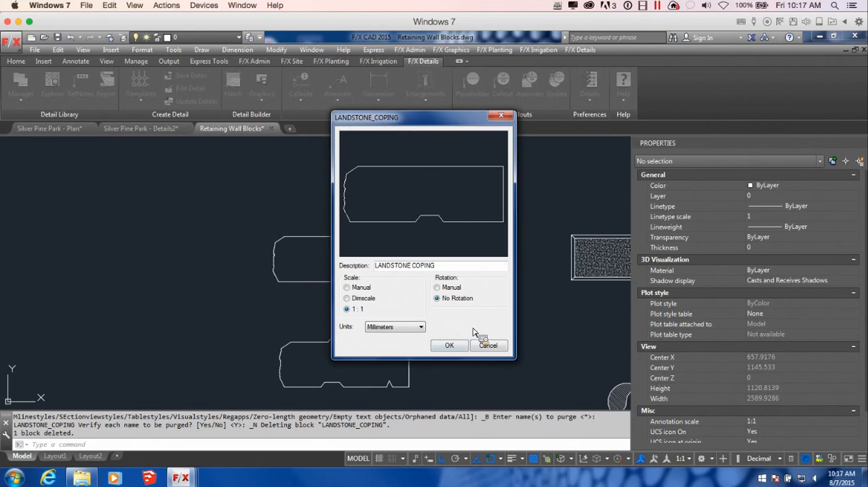
left_click(460, 347)
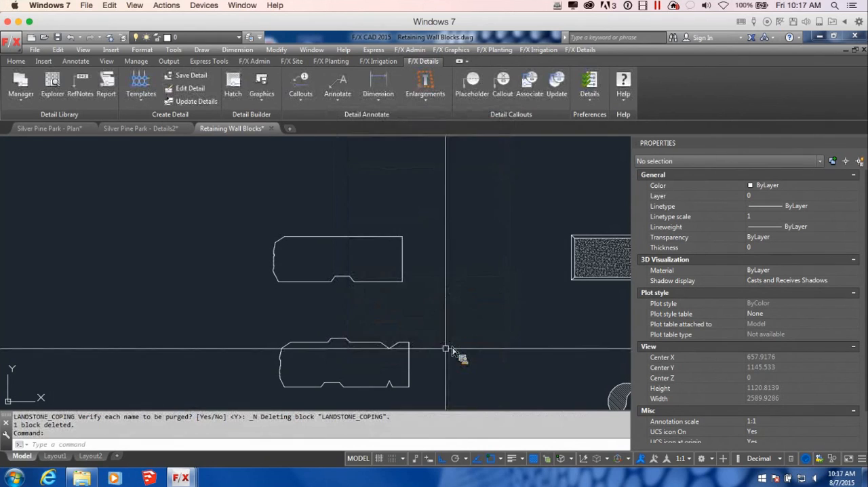
Step: Start saving the lower wall block outline as a detail block, with its insertion point at the left corner of the bottom notch
scroll(475, 361, "down", 2)
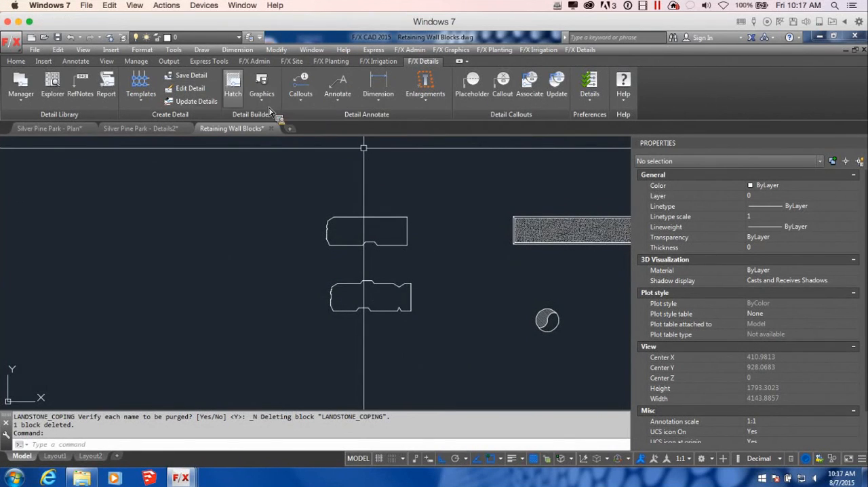
left_click(262, 88)
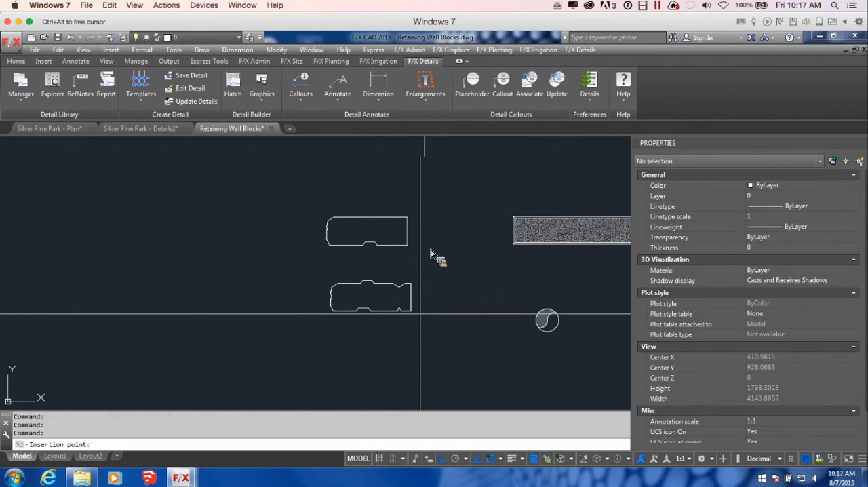
scroll(357, 313, "up", 4)
left_click(357, 314)
left_click(535, 334)
left_click(380, 219)
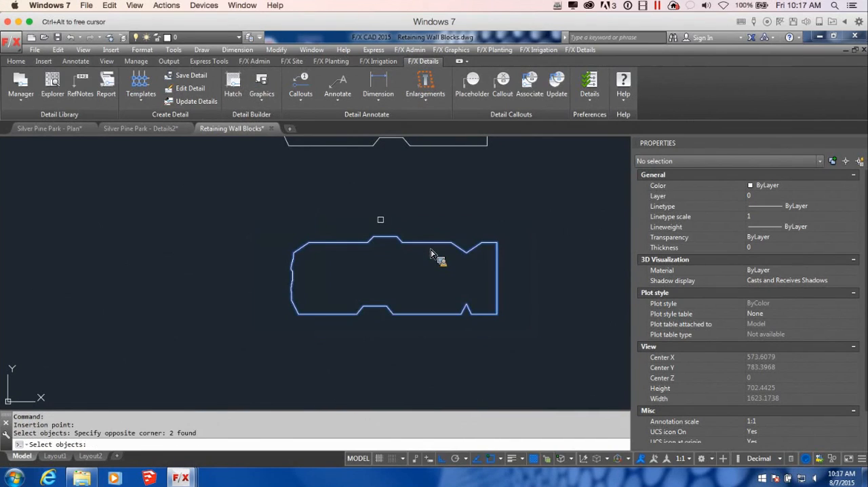
key("Return")
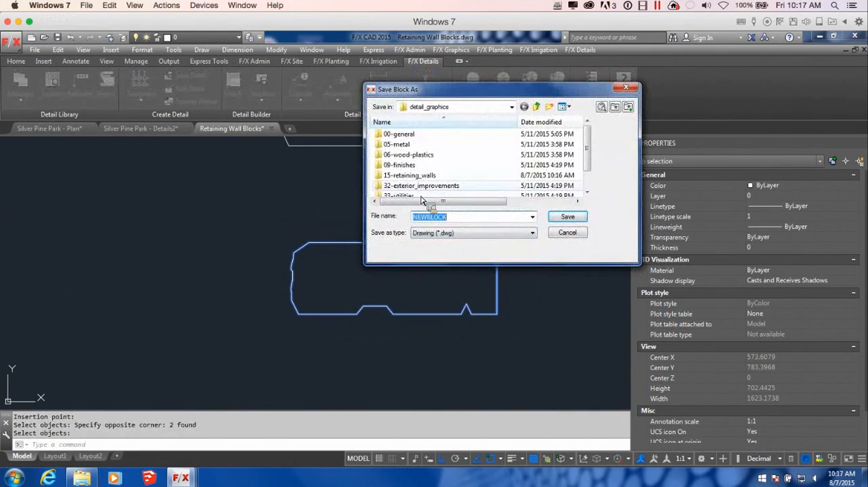
Step: Save the lower block as LANDSTONE_STD_SIDE in the 15-retaining_walls folder, replacing the existing file
double_click(410, 177)
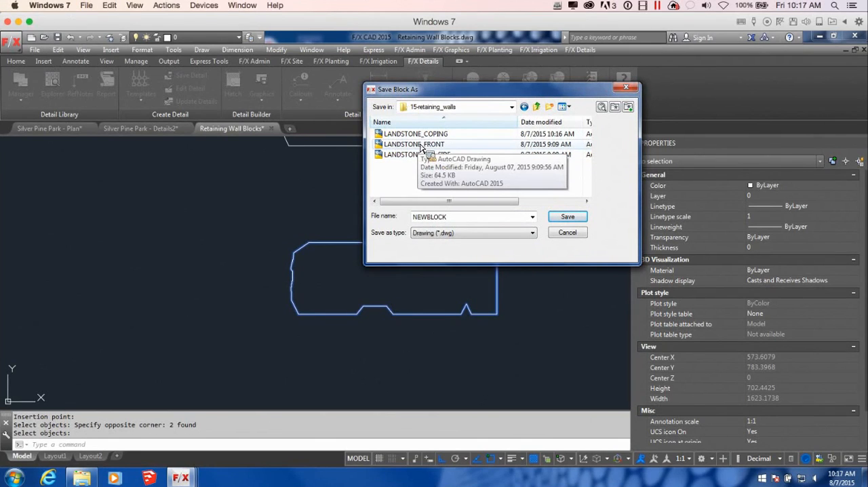
left_click(415, 155)
left_click(566, 216)
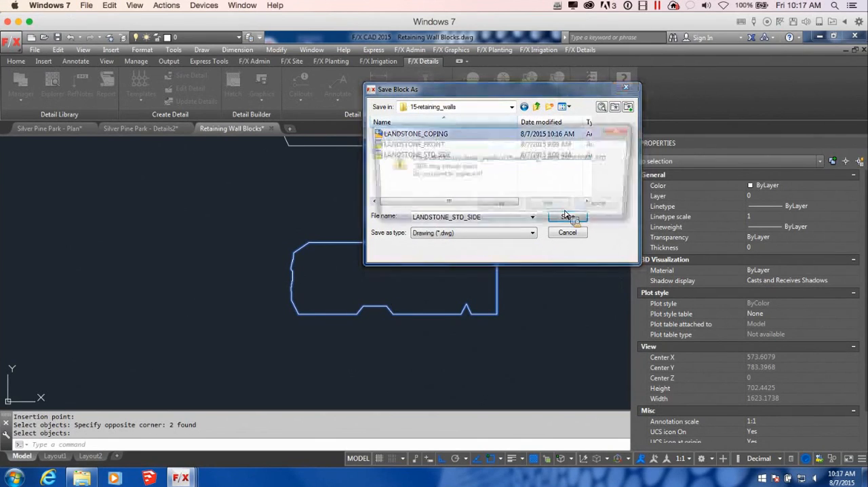
left_click(501, 206)
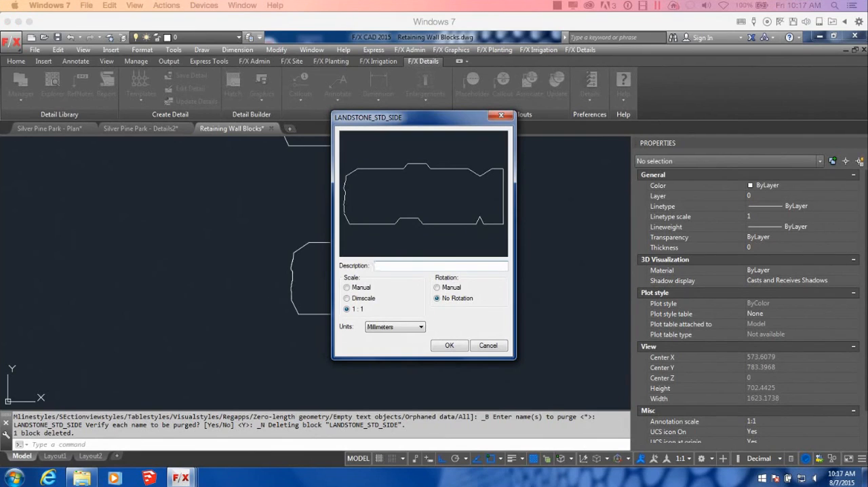
Step: Give the standard side block the description LANDSTONE STD BLOCK and accept its settings
left_click(384, 270)
type("LANDSTONE STD BLOCK")
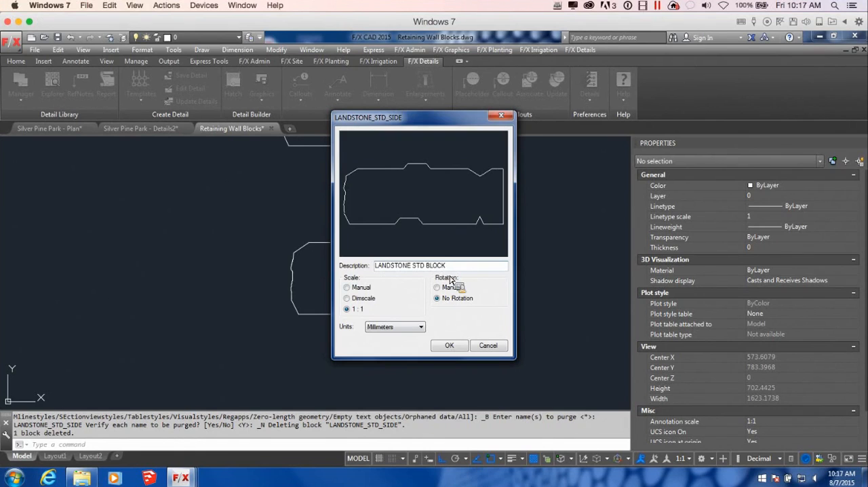
left_click(447, 346)
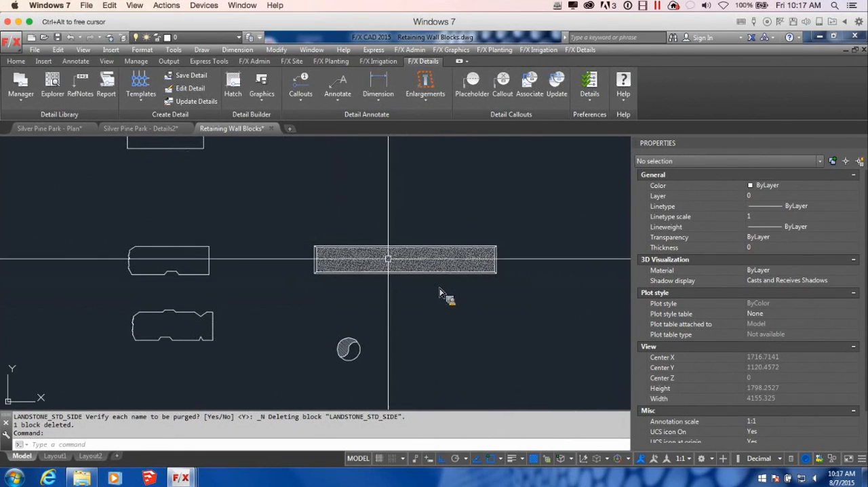
Step: Delete the dense AR-CONC hatch inside the long front-view block
scroll(440, 293, "up", 3)
middle_click_drag(521, 268, 514, 269)
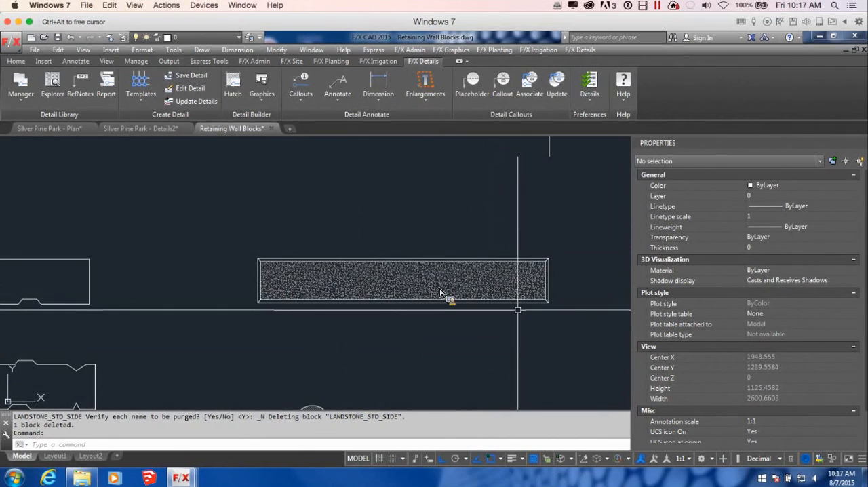
left_click(441, 293)
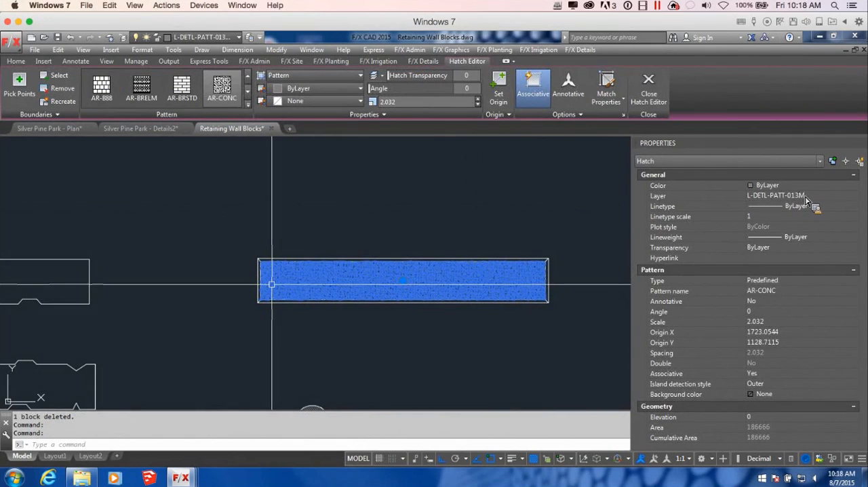
key("Delete")
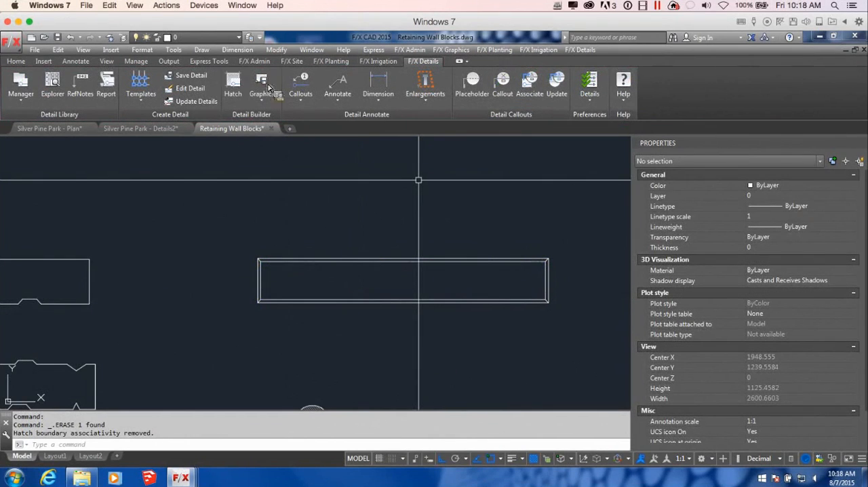
Step: Fill the inner rectangle of the front-view block with the CONCRETE detail hatch
left_click(234, 81)
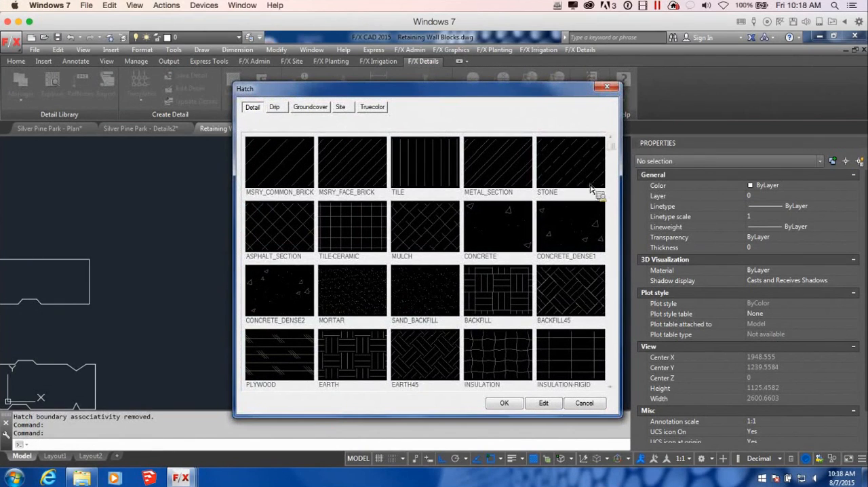
left_click(505, 241)
left_click(503, 404)
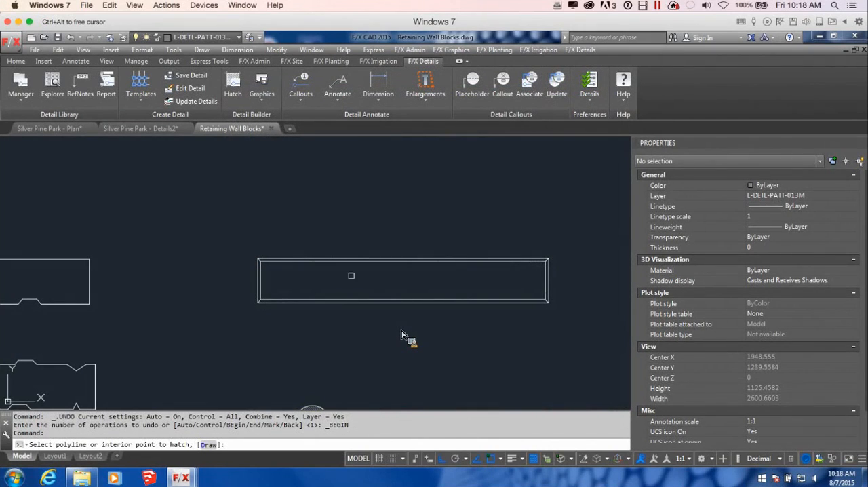
left_click(419, 278)
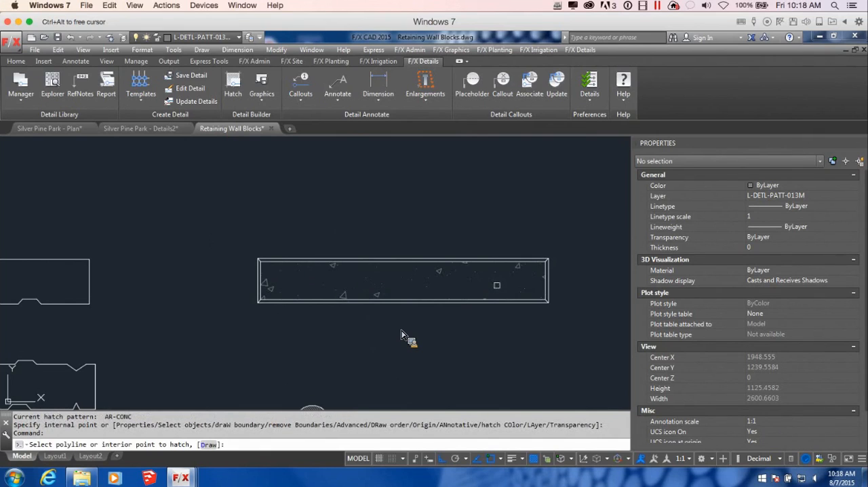
key("Return")
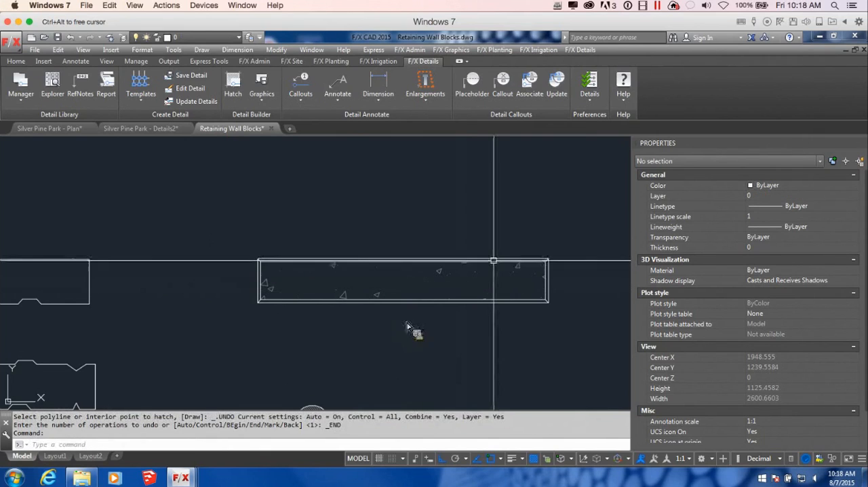
Step: Try a pattern scale of 1 on the front-view block's concrete hatch, and settle on 0.5
left_click(468, 296)
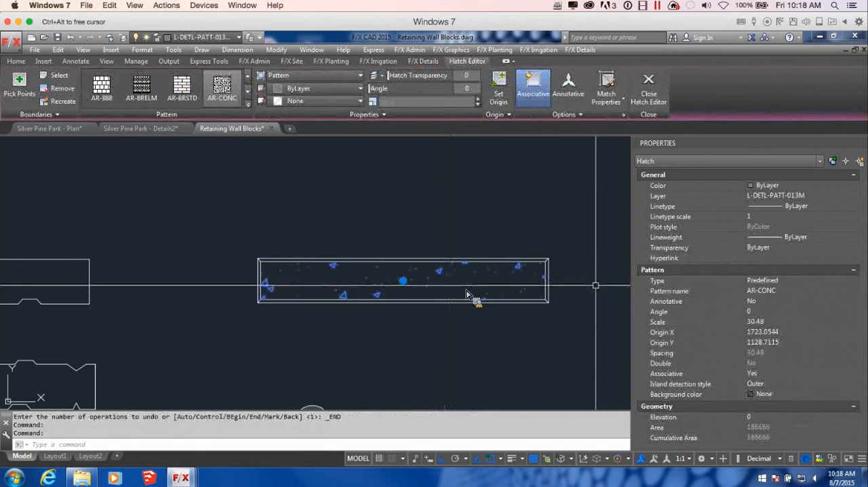
left_click(767, 322)
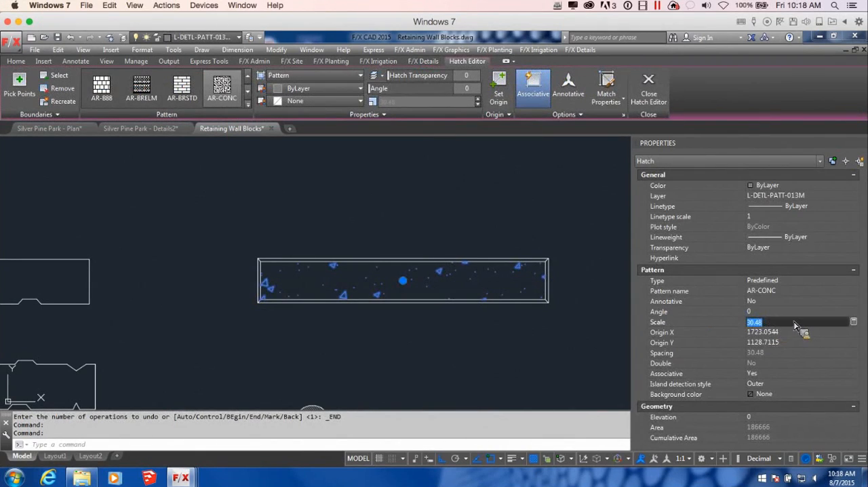
key("Return")
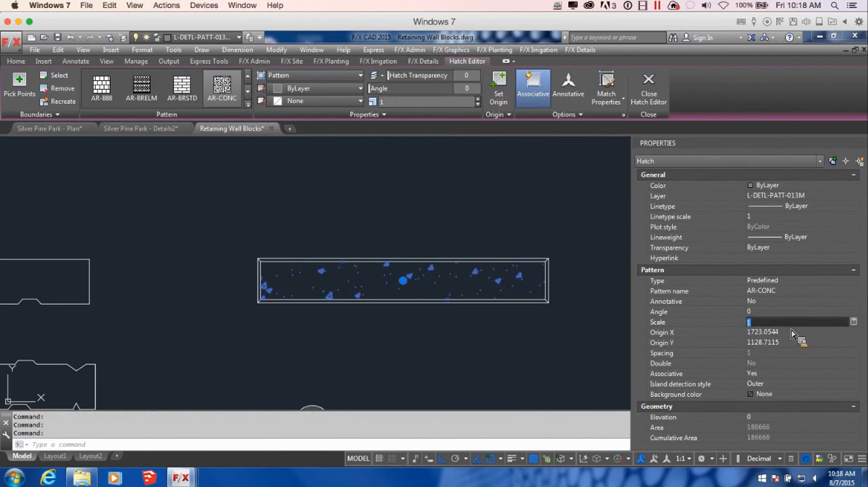
type("5")
key("Tab")
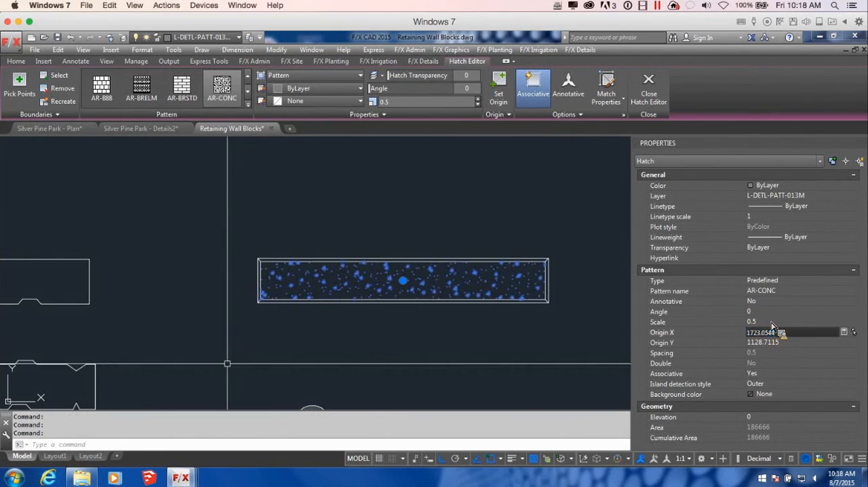
left_click(433, 331)
key("Escape")
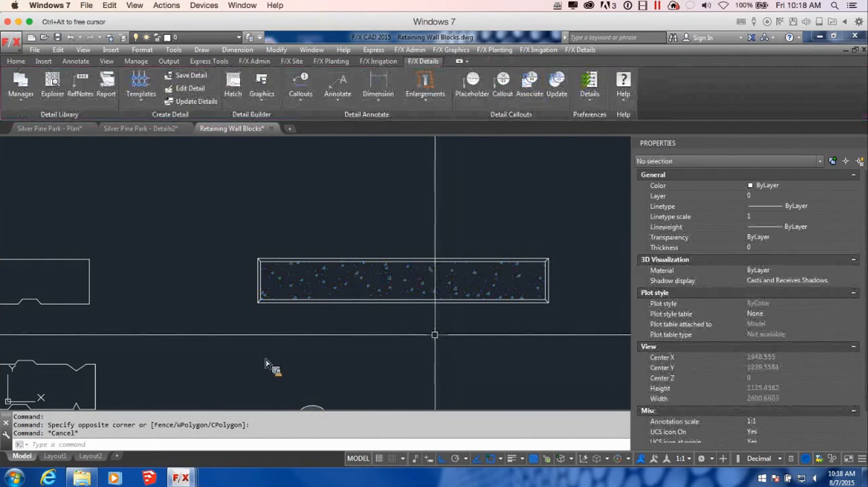
Step: Start saving the hatched front-view block as a detail block, with its insertion point at the block's lower-left corner
scroll(440, 334, "down", 2)
middle_click_drag(465, 356, 544, 323)
scroll(448, 299, "down", 2)
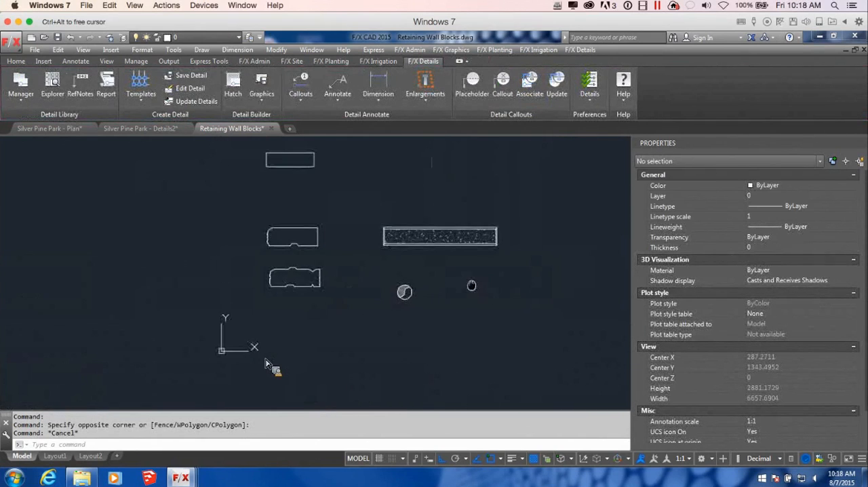
scroll(487, 241, "up", 4)
mouse_move(487, 240)
middle_mouse_down()
mouse_move(494, 269)
mouse_move(482, 295)
middle_mouse_up()
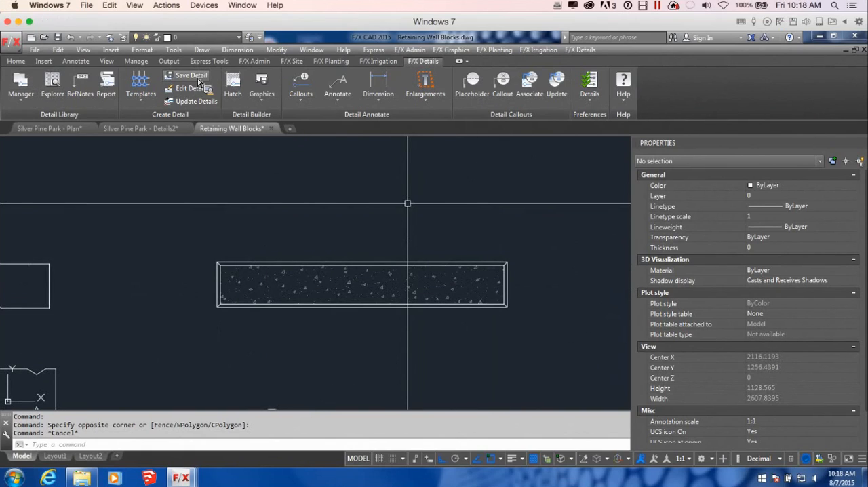
left_click(276, 97)
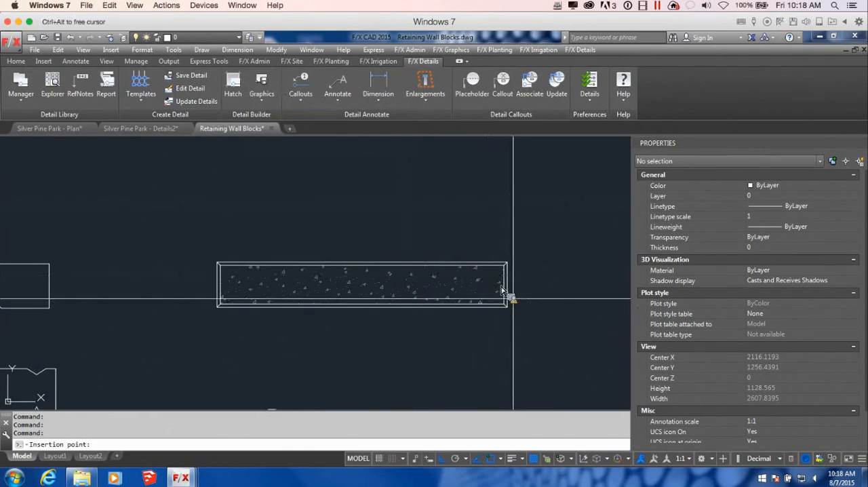
left_click(217, 307)
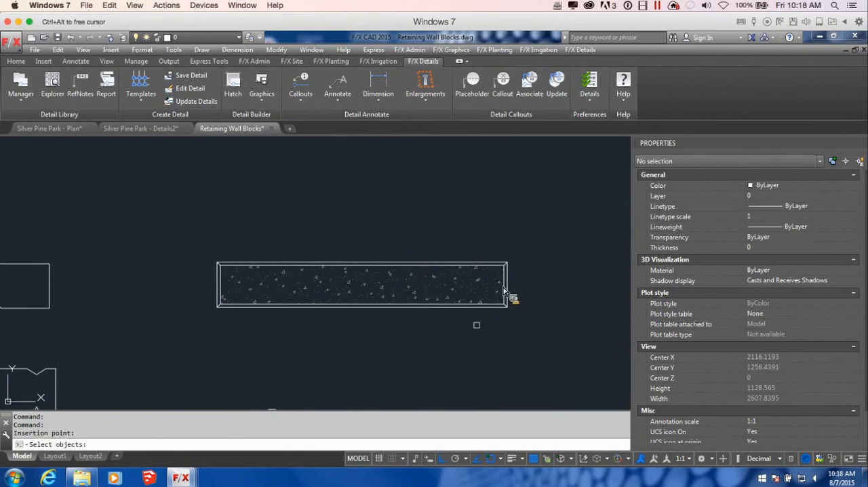
left_click(570, 335)
left_click(191, 222)
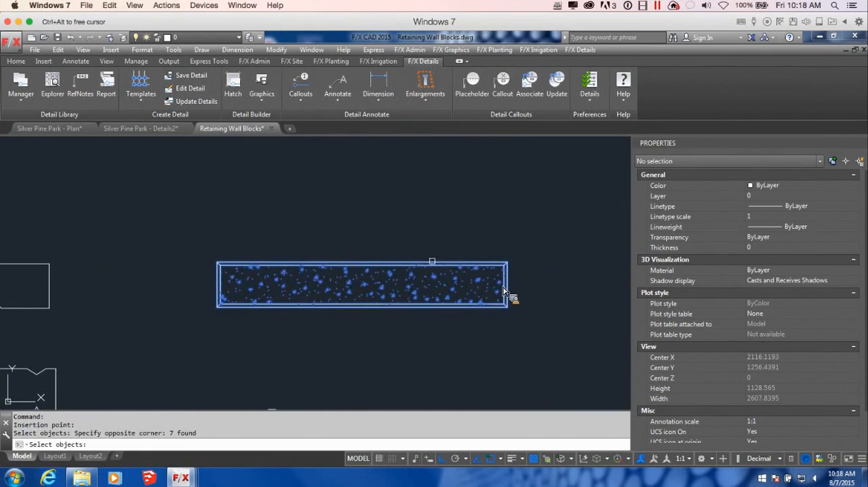
key("Return")
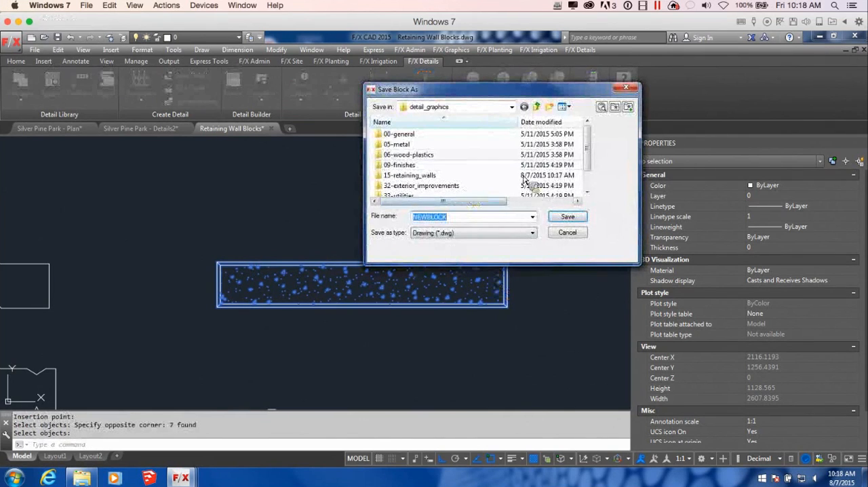
Step: Choose LANDSTONE_FRONT in the 15-retaining_walls folder as the file for the front-view block, and abandon the save
scroll(563, 170, "down", 1)
double_click(407, 156)
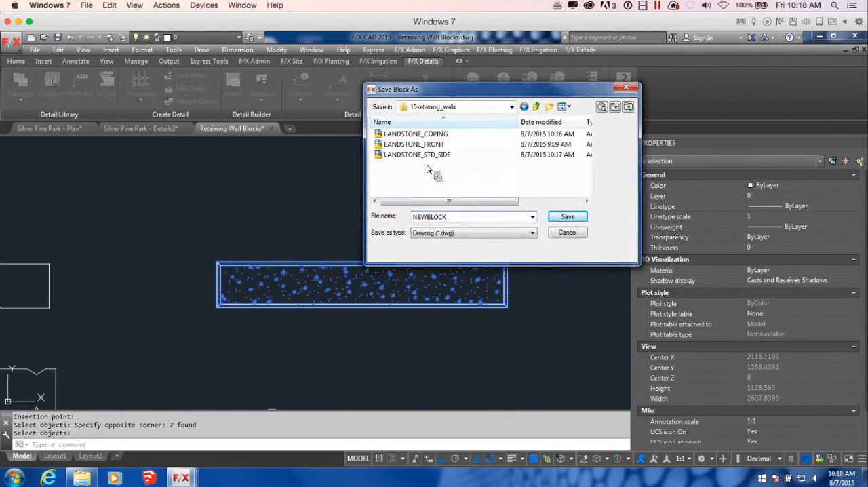
left_click(440, 144)
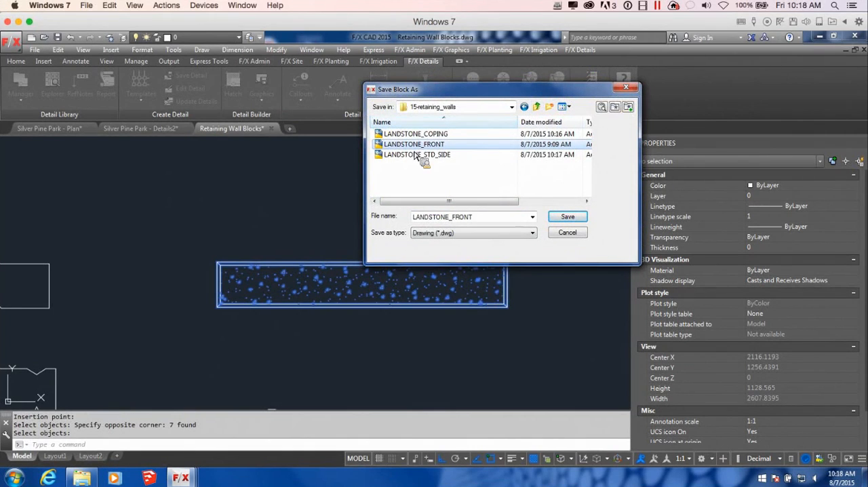
left_click(625, 87)
scroll(572, 248, "down", 5)
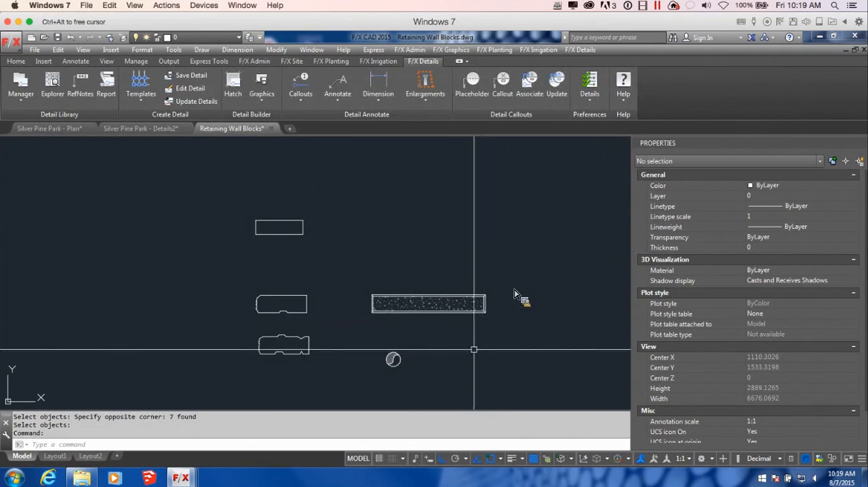
mouse_move(527, 256)
middle_mouse_down()
mouse_move(447, 296)
mouse_move(411, 331)
mouse_move(457, 310)
middle_mouse_up()
scroll(434, 312, "up", 5)
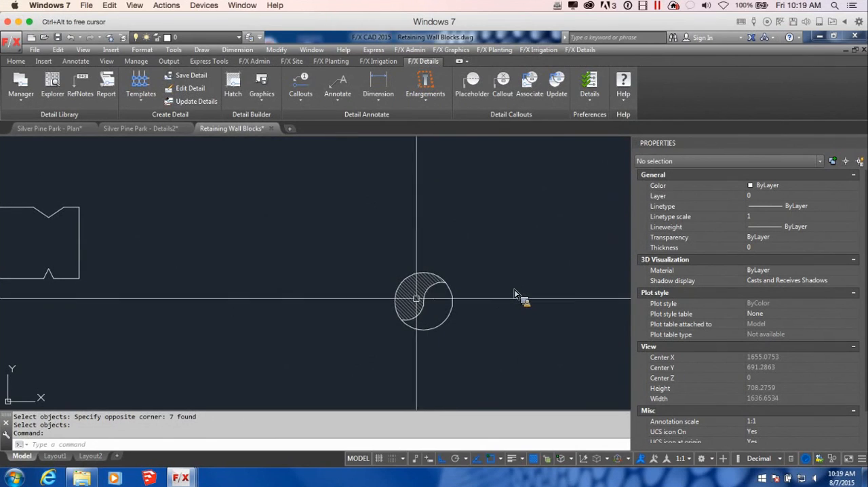
scroll(418, 316, "down", 2)
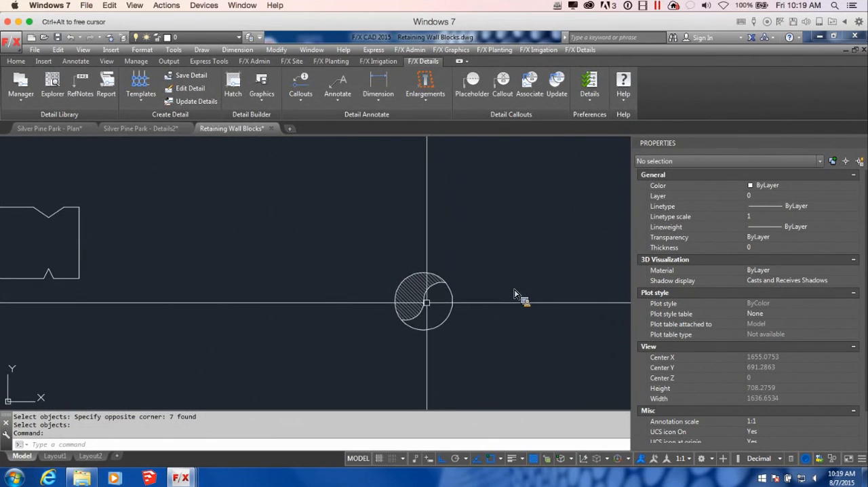
scroll(474, 316, "down", 2)
middle_click_drag(554, 299, 486, 324)
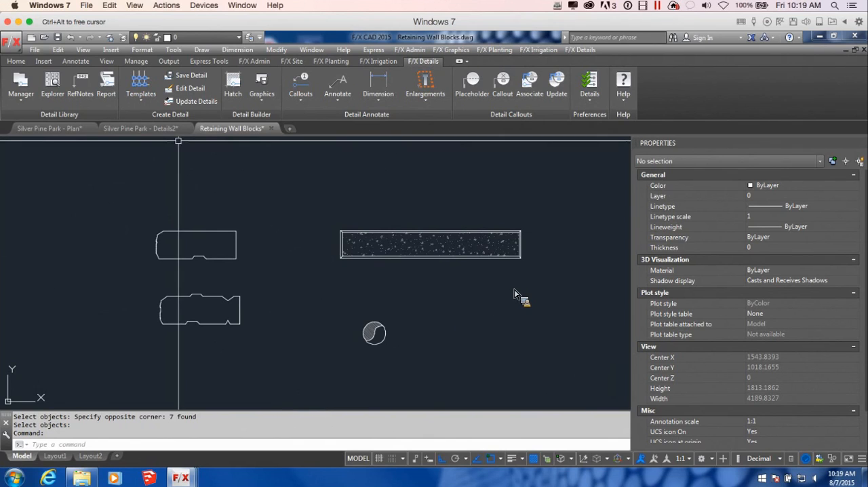
Step: Create a new drawing from an LFX-NEW-DRAWING template
left_click(141, 128)
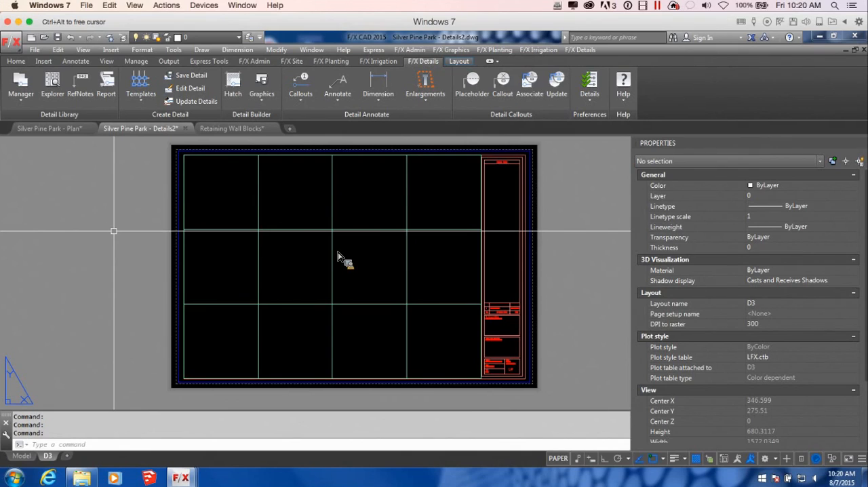
left_click(290, 128)
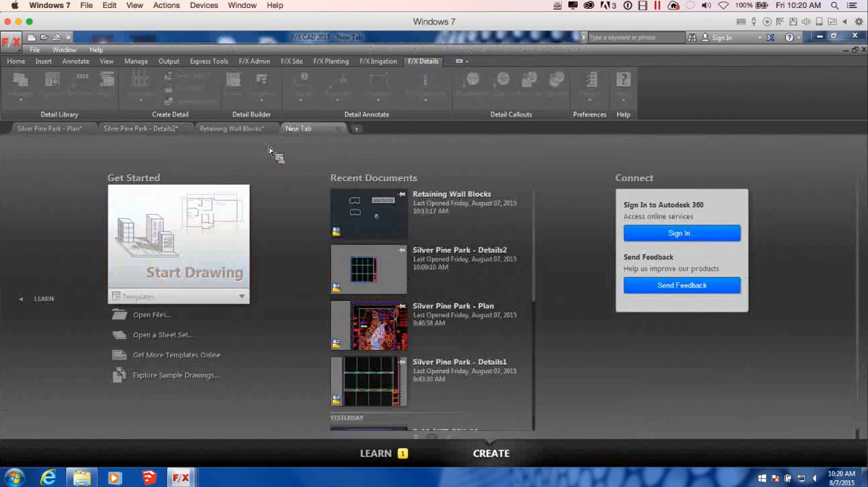
left_click(234, 296)
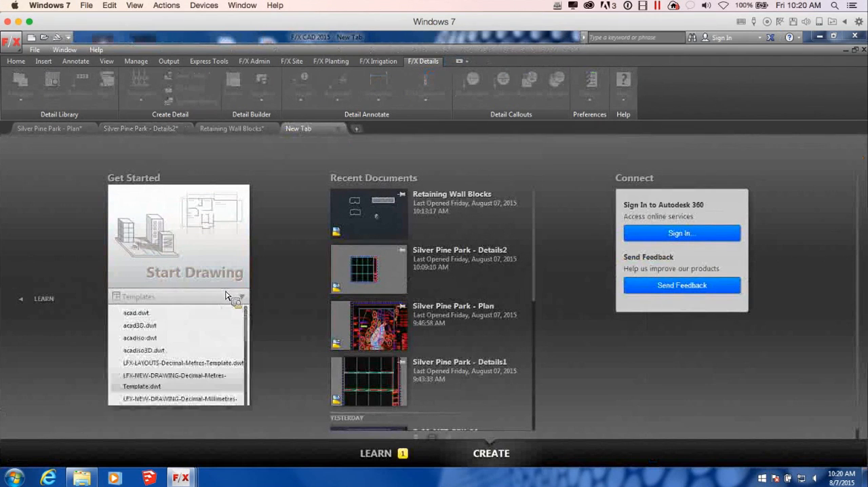
left_click(188, 404)
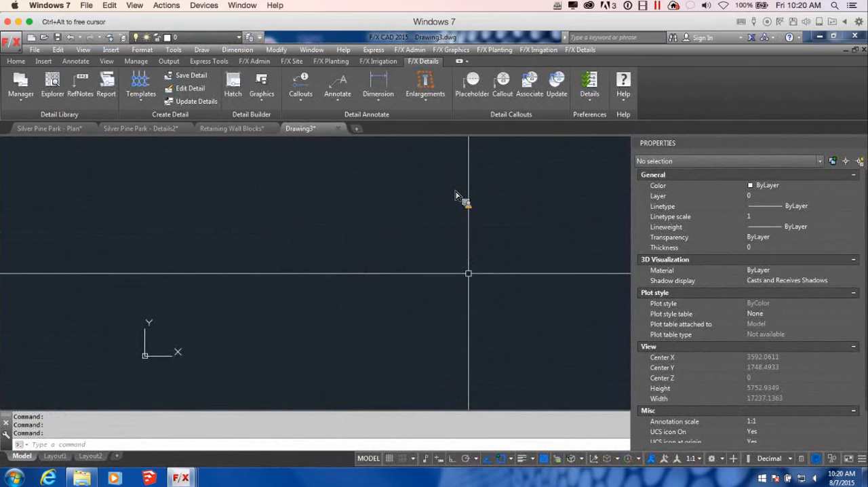
Step: Save the new drawing as Project Details in the CAD folder, replacing the existing file of that name
left_click(58, 38)
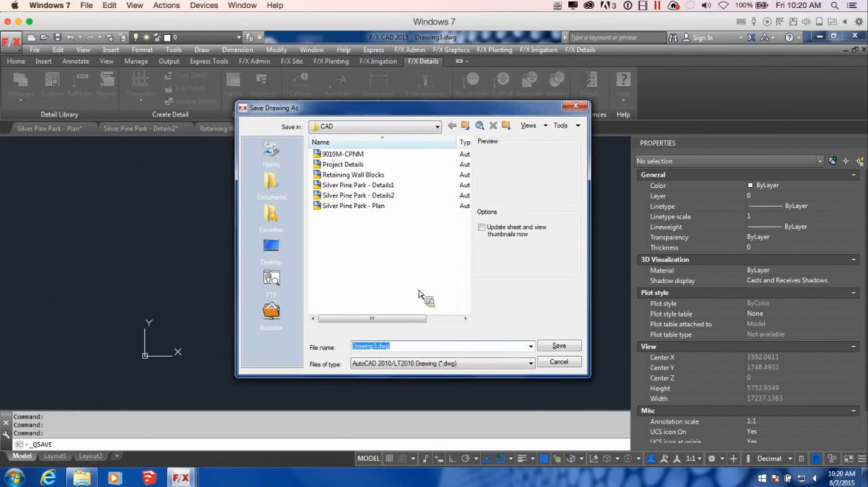
left_click(345, 166)
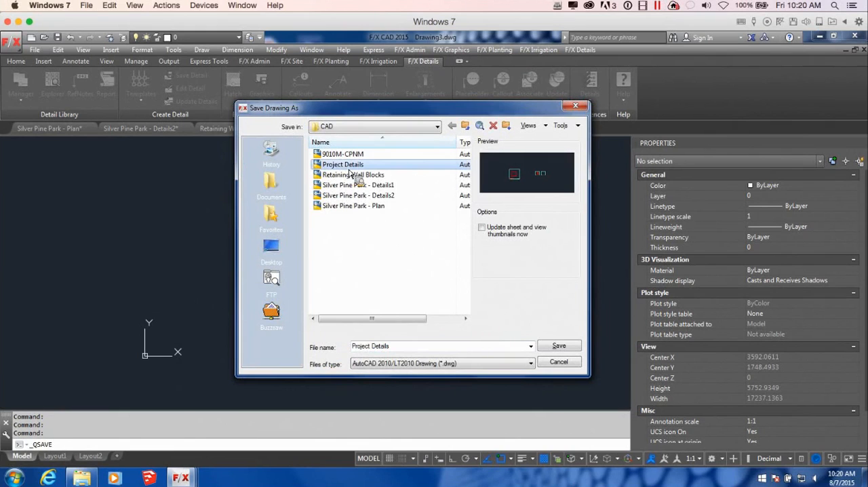
left_click(559, 347)
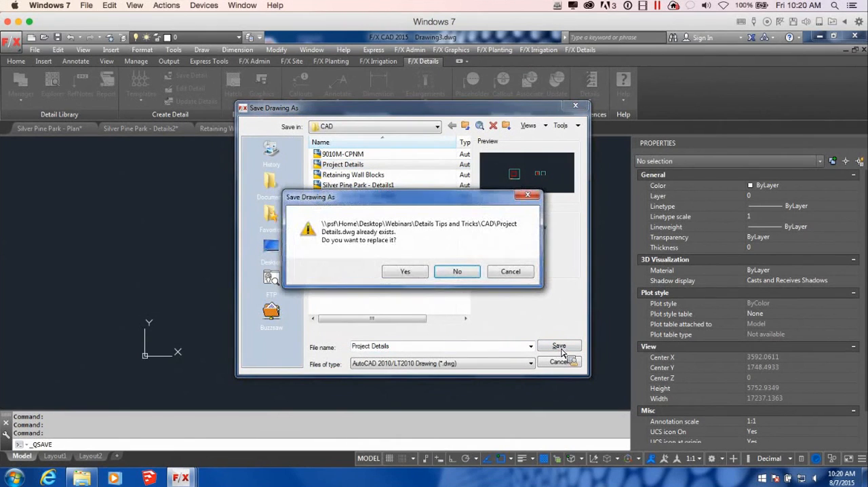
left_click(414, 270)
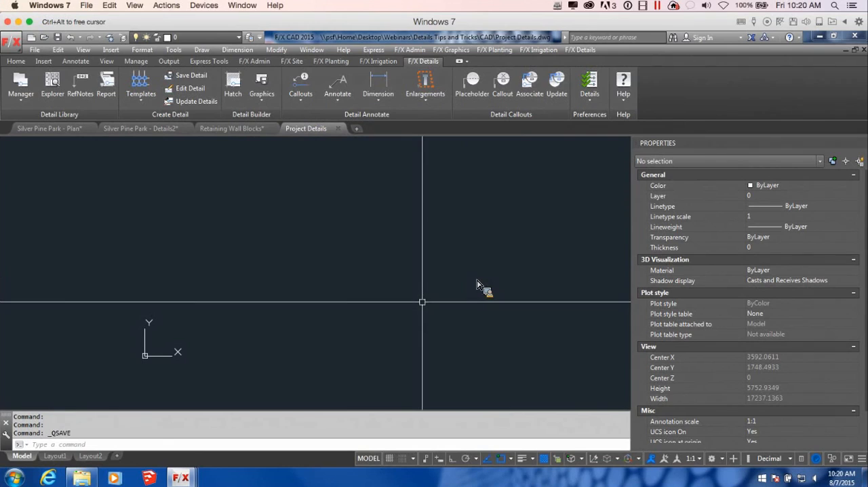
Step: Start inserting the side-view LANDSTONE STD block from the Retaining Walls category of the detail blocks
scroll(387, 294, "down", 2)
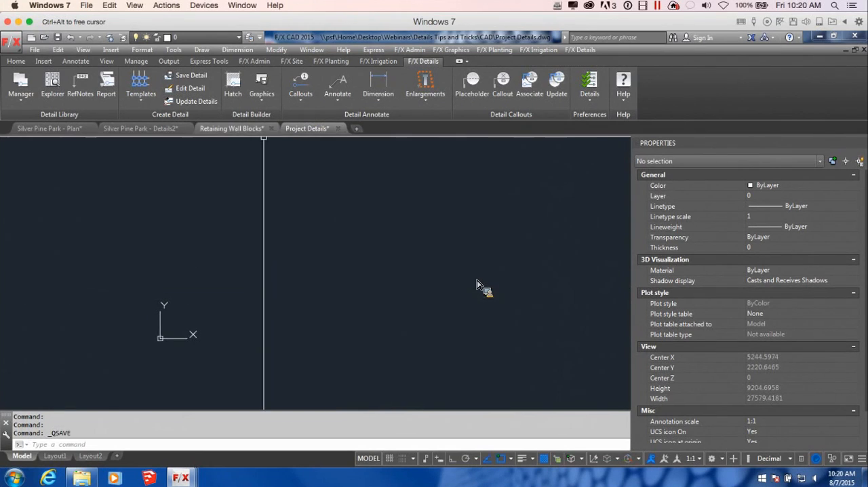
left_click(264, 98)
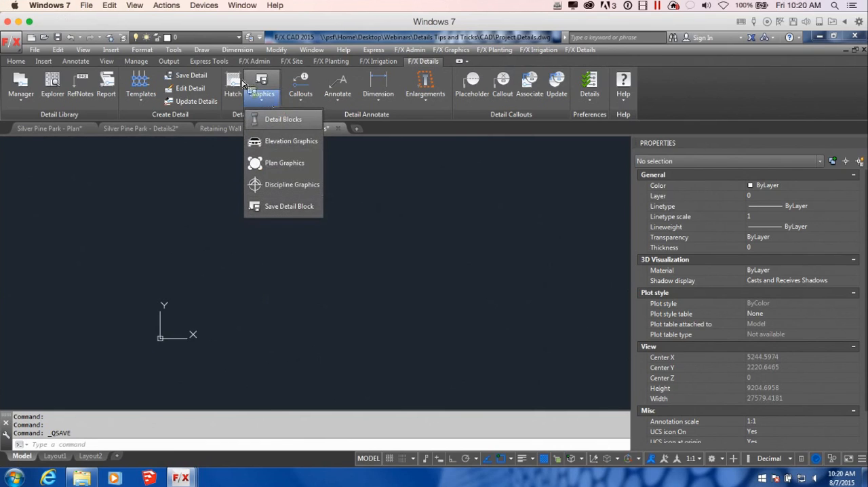
left_click(282, 121)
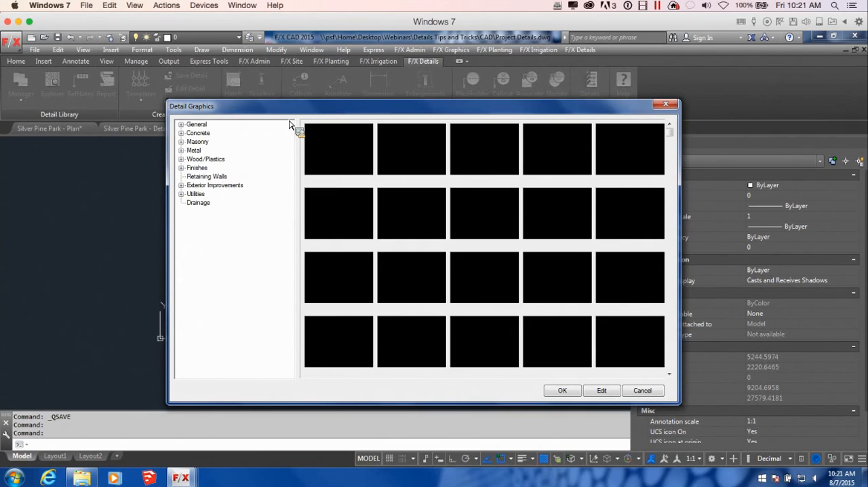
left_click(206, 177)
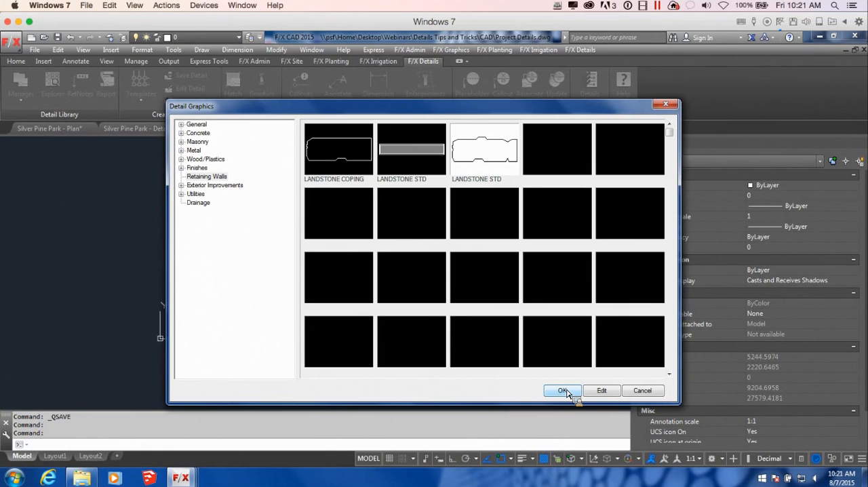
left_click(563, 391)
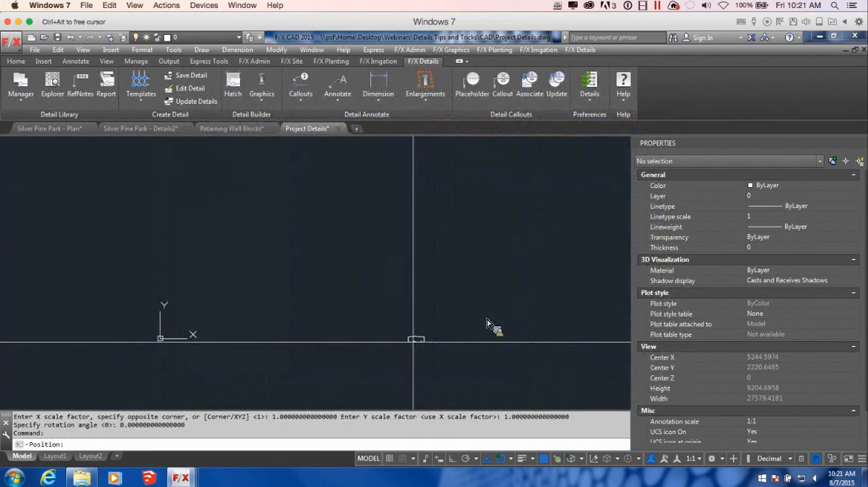
Step: Stack four copies of the side-view block into a wall, stepping each course slightly back from the one below, and end the placement
scroll(487, 324, "up", 6)
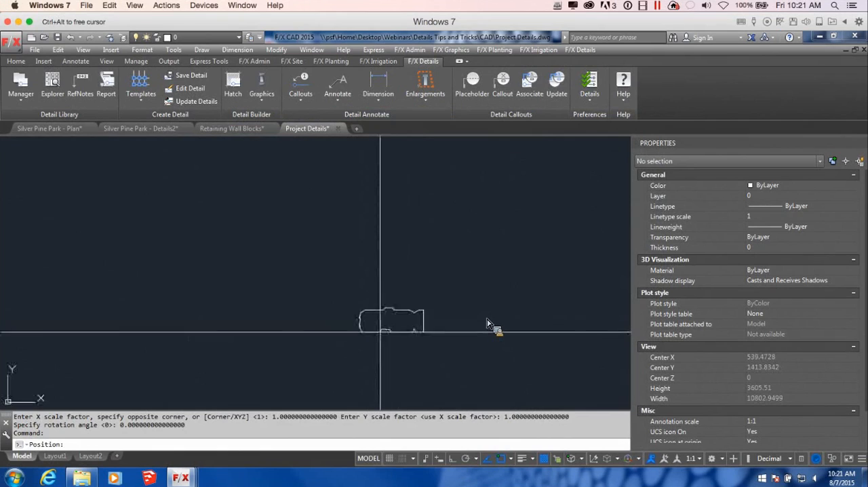
scroll(487, 324, "down", 4)
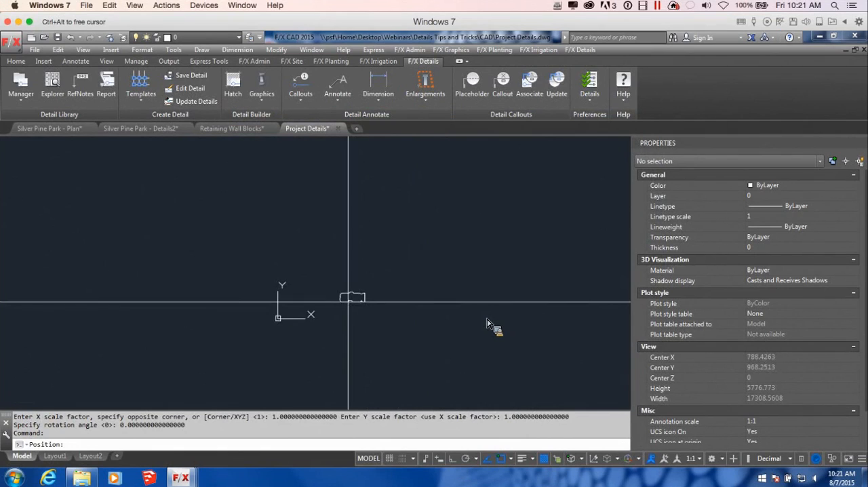
scroll(487, 325, "up", 2)
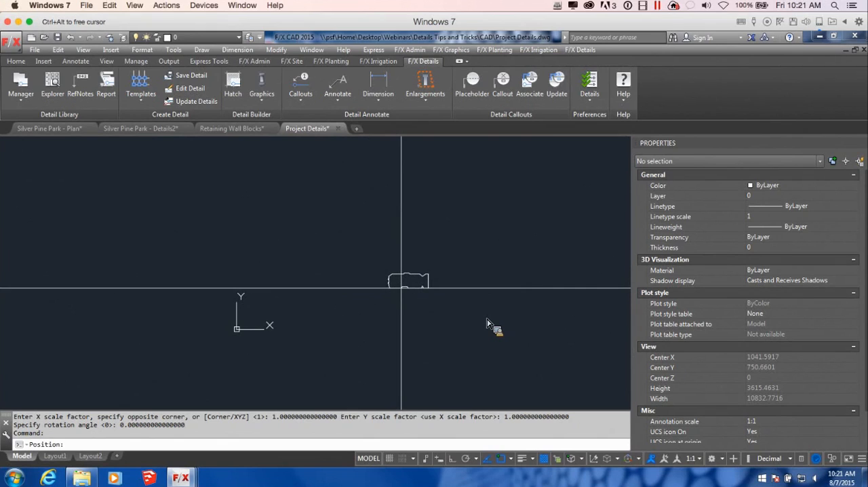
middle_click_drag(422, 287, 394, 292)
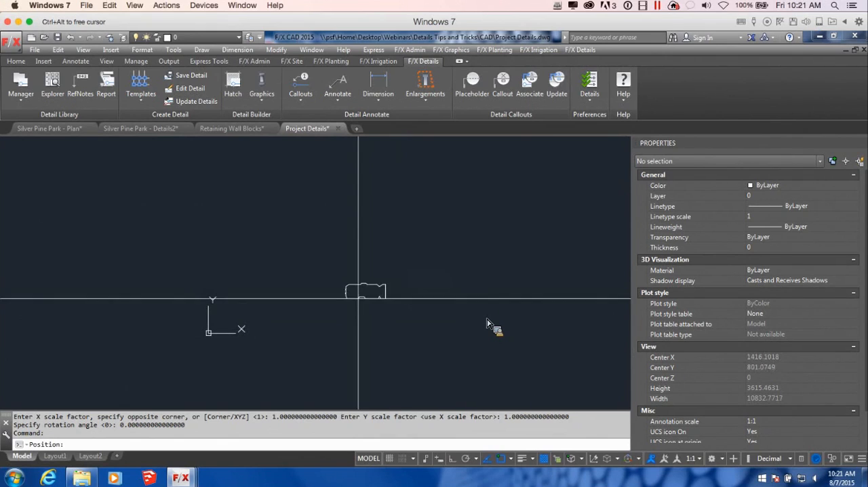
left_click(363, 288)
scroll(373, 272, "up", 4)
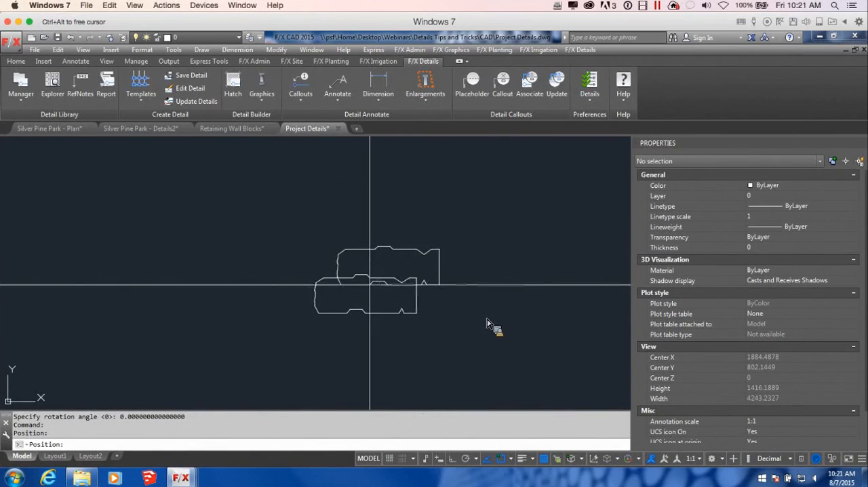
left_click(355, 275)
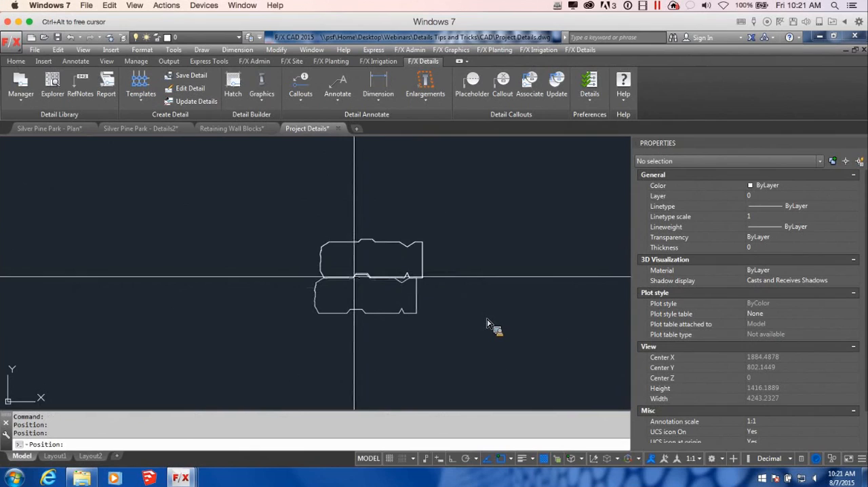
left_click(358, 242)
scroll(456, 255, "down", 1)
middle_click_drag(472, 250, 493, 316)
left_click(416, 289)
key("Escape")
scroll(536, 336, "down", 1)
middle_click_drag(536, 337, 467, 311)
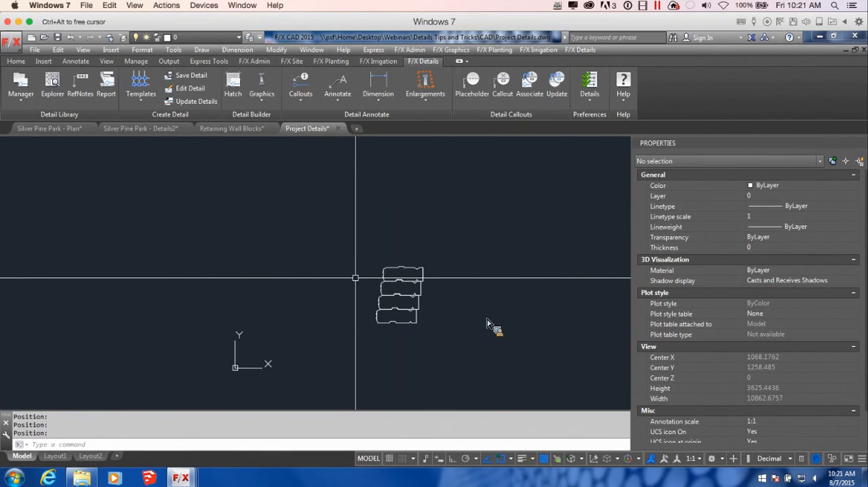
type("l")
key("Return")
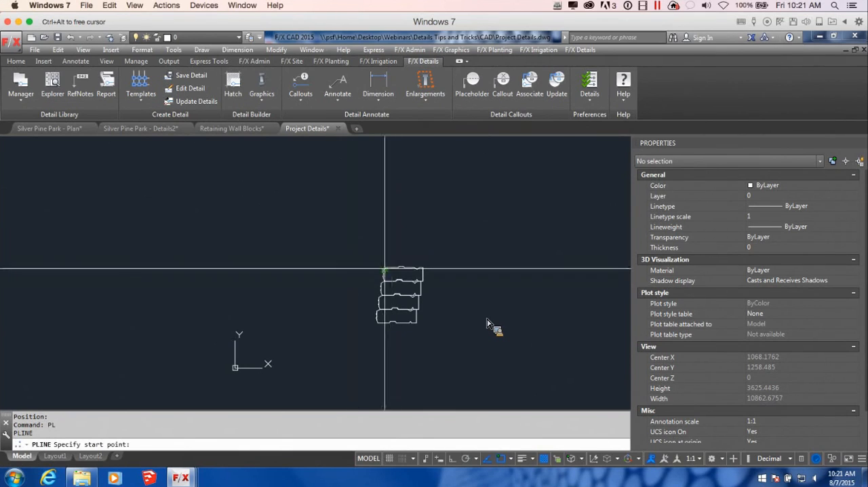
key("Escape")
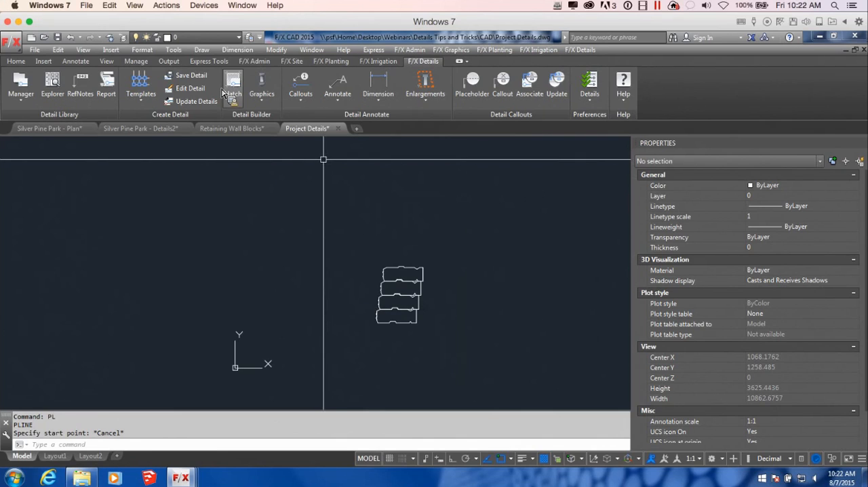
Step: Load the LANDSCAPE_ARCHITECTURE layer state into the drawing to bring in the L-DETL detail layers
left_click(254, 61)
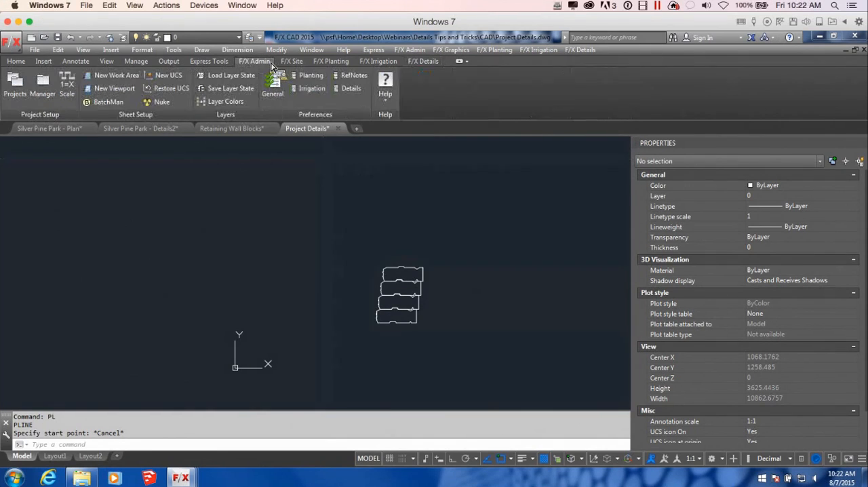
left_click(227, 75)
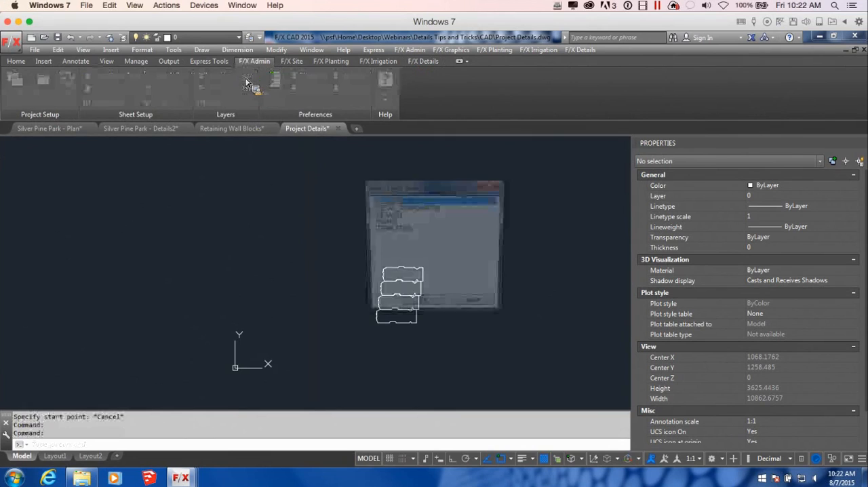
left_click(397, 214)
left_click(422, 305)
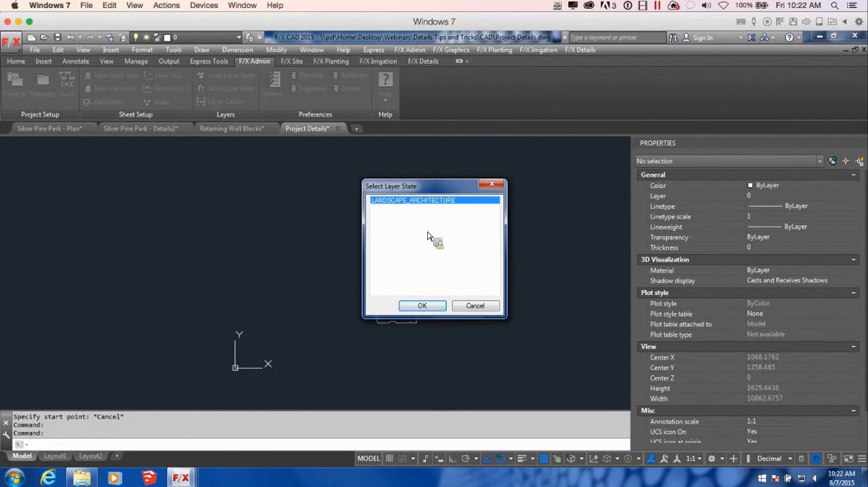
left_click(422, 305)
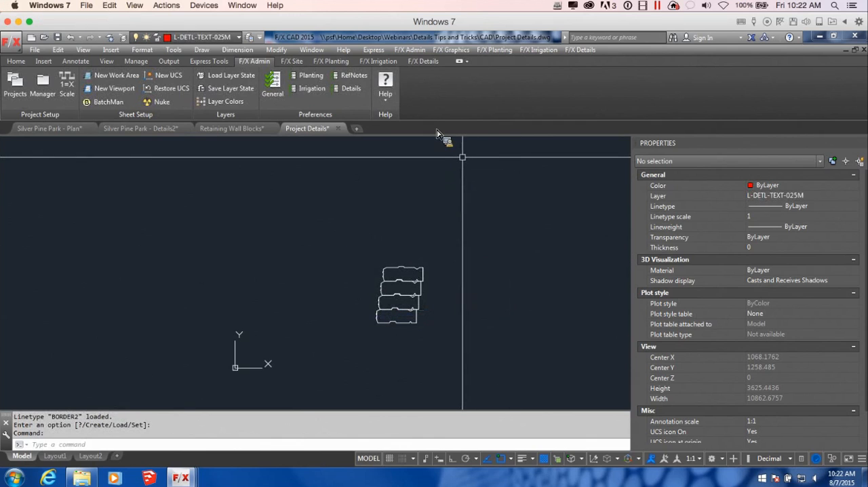
Step: Make L-DETL-025M the current layer in the layer properties manager
left_click(16, 61)
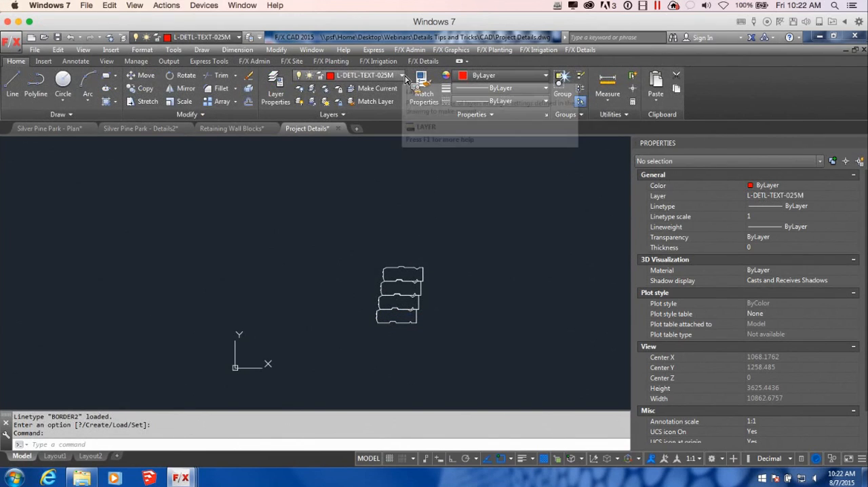
left_click(286, 92)
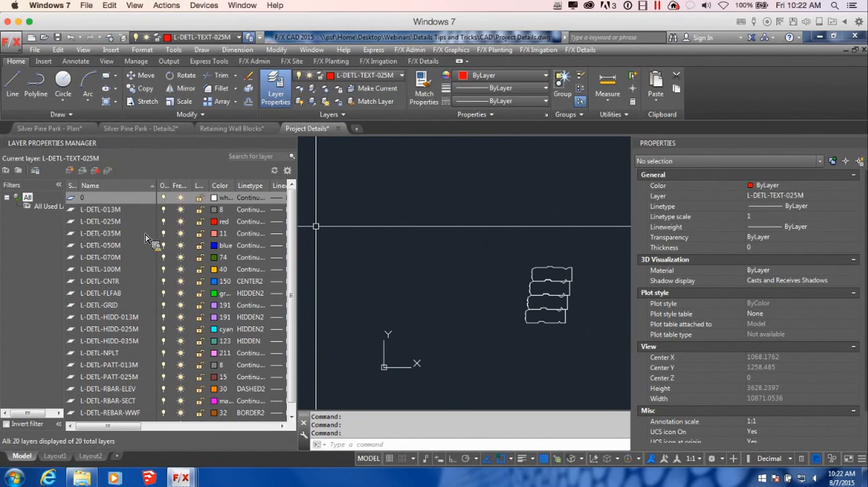
double_click(113, 224)
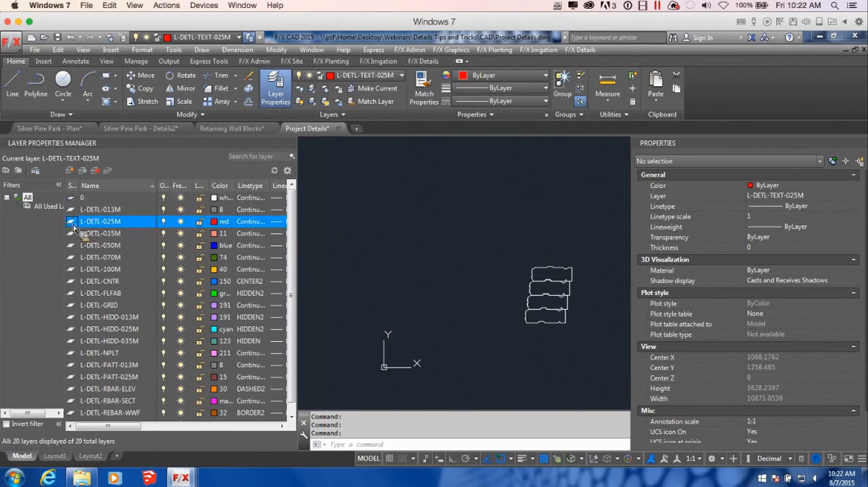
Step: Draw a horizontal polyline about 1090 long outward from the front face of the second block course from the top
mouse_move(517, 302)
middle_mouse_down()
mouse_move(436, 295)
mouse_move(468, 296)
middle_mouse_up()
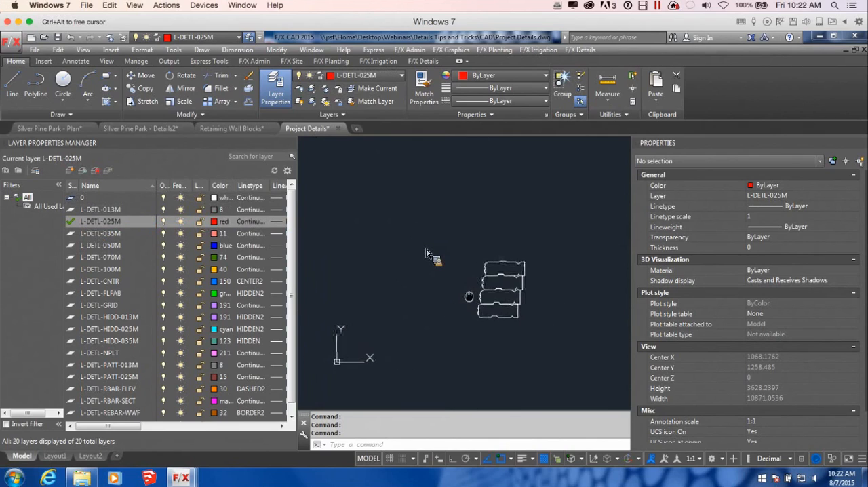
type("pl")
key("Return")
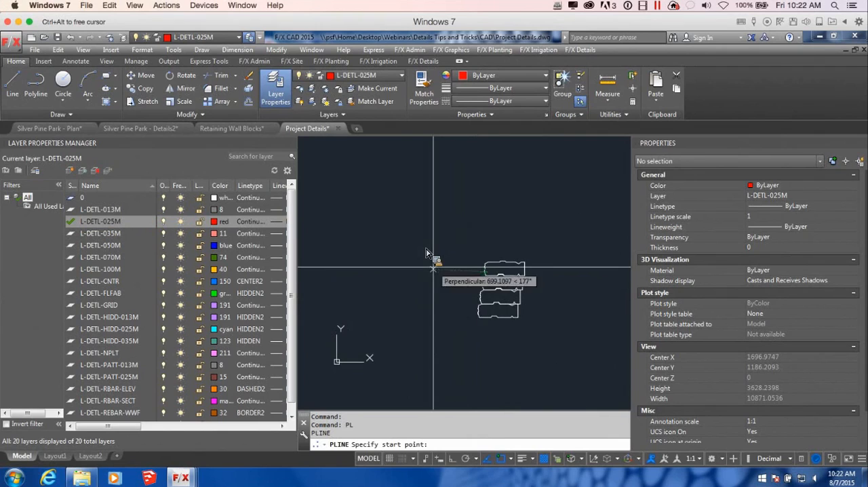
scroll(480, 275, "up", 4)
scroll(506, 324, "down", 2)
mouse_move(506, 364)
middle_mouse_down()
mouse_move(551, 288)
mouse_move(524, 258)
mouse_move(466, 293)
middle_mouse_up()
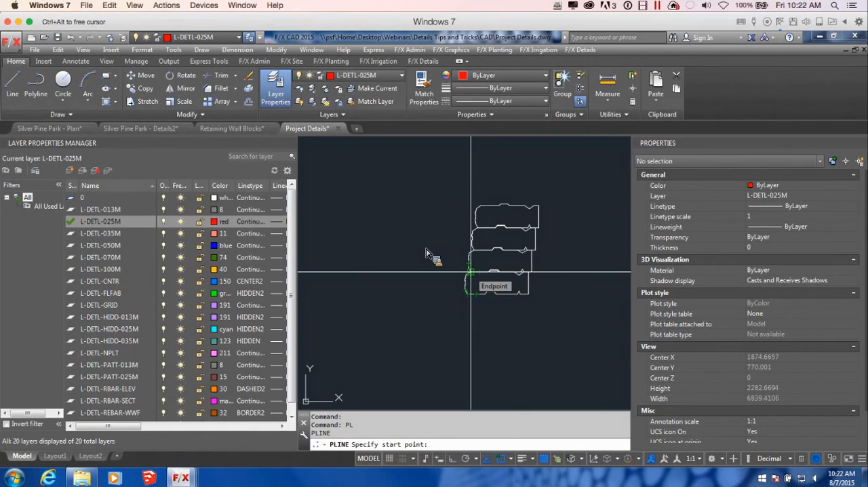
middle_click_drag(432, 217, 580, 262)
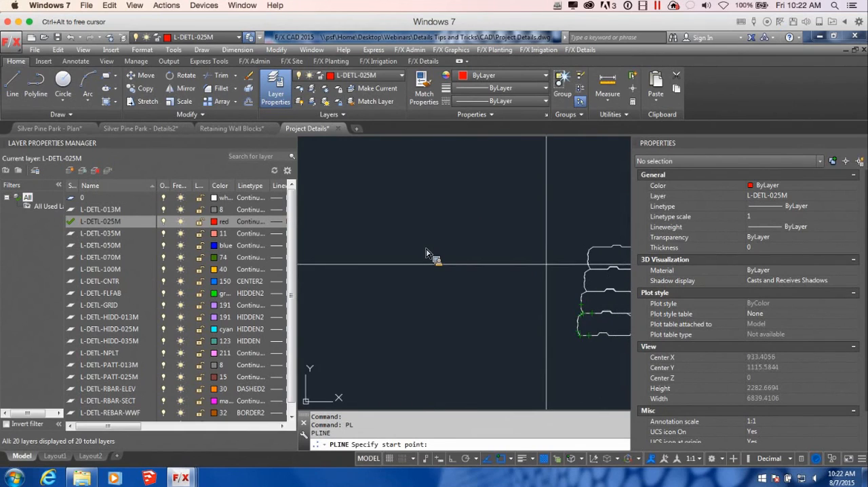
left_click(581, 278)
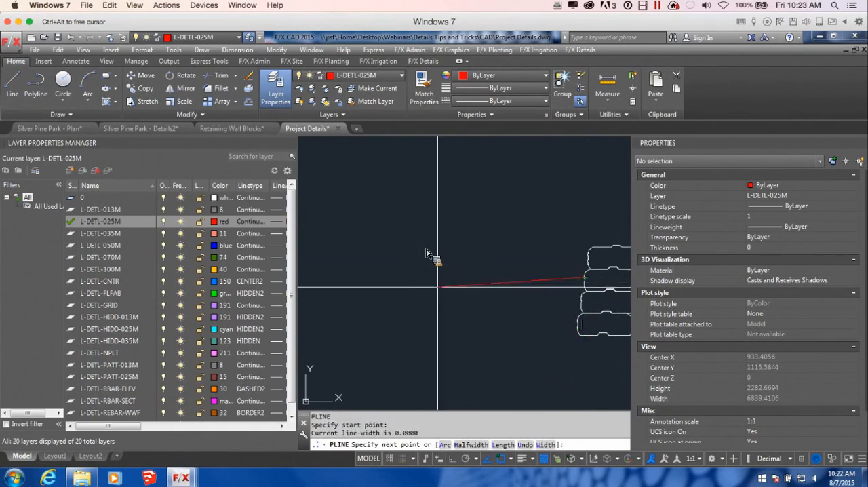
scroll(452, 275, "down", 2)
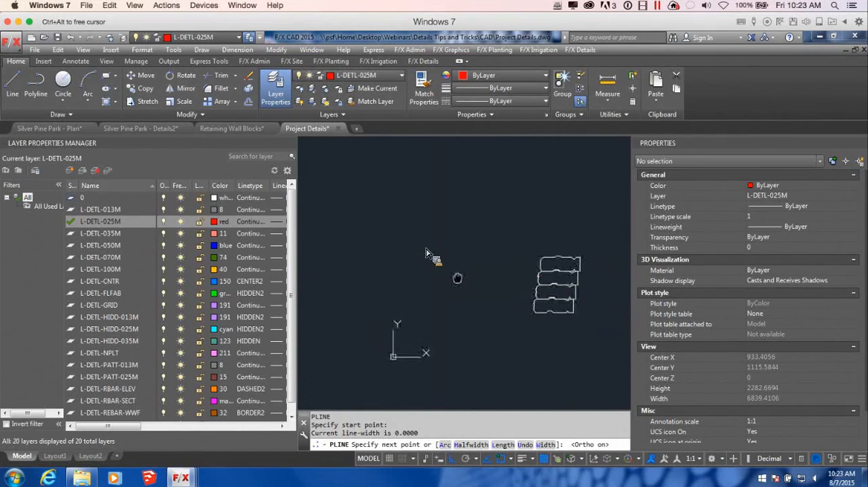
left_click(457, 278)
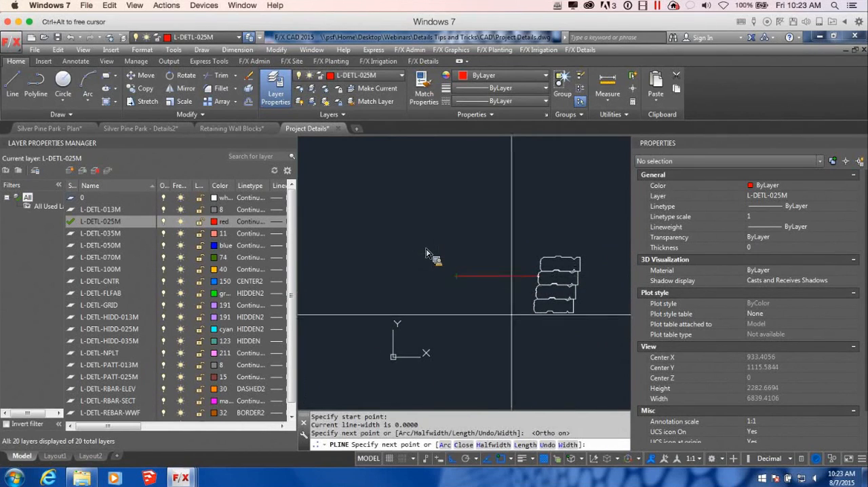
scroll(473, 302, "down", 2)
scroll(438, 310, "up", 2)
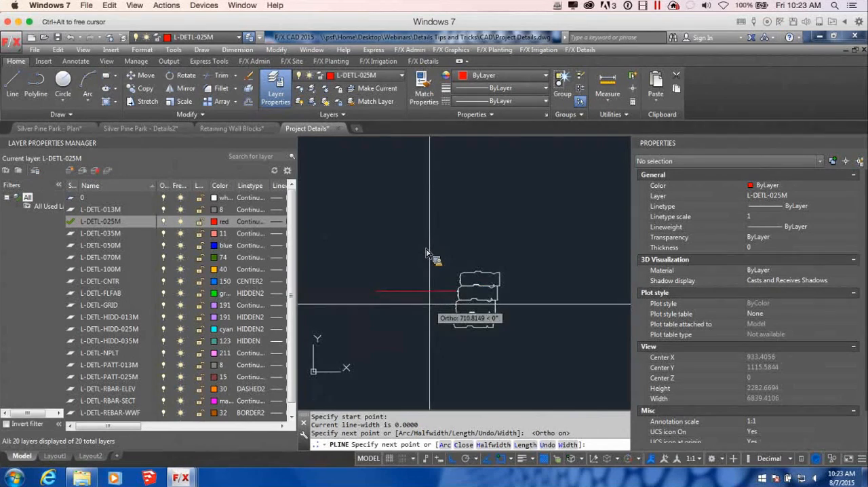
key("Return")
scroll(407, 338, "up", 3)
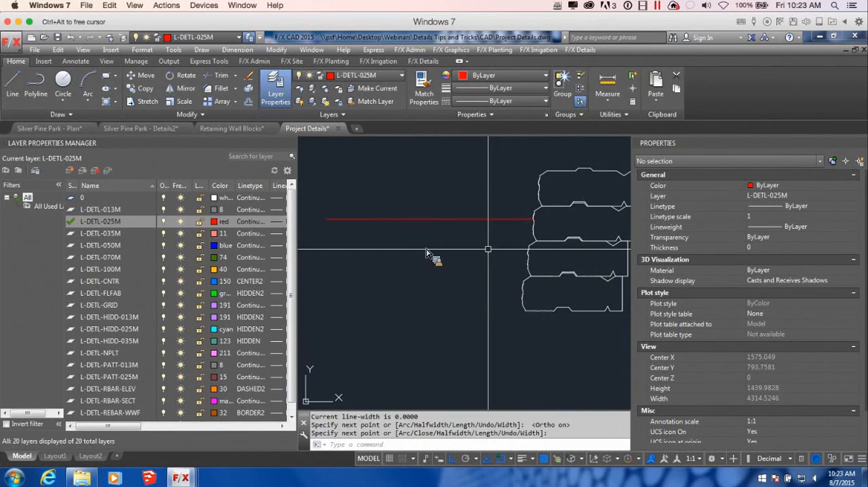
type("o")
key("Return")
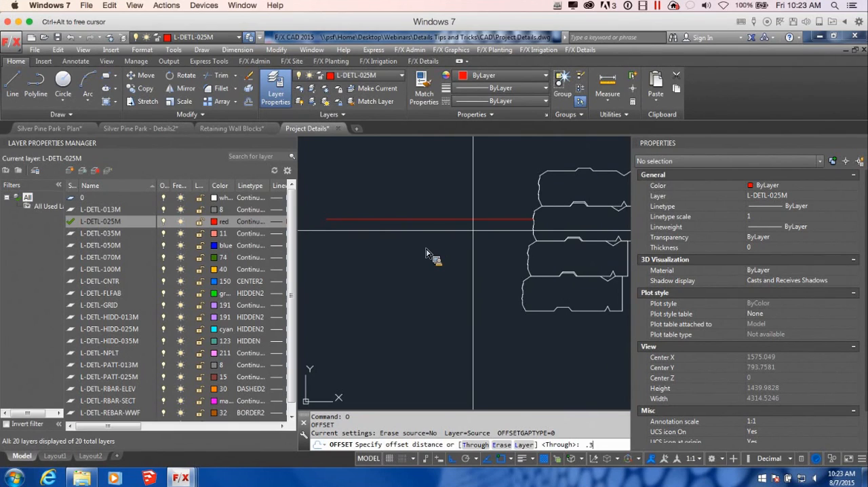
key("Return")
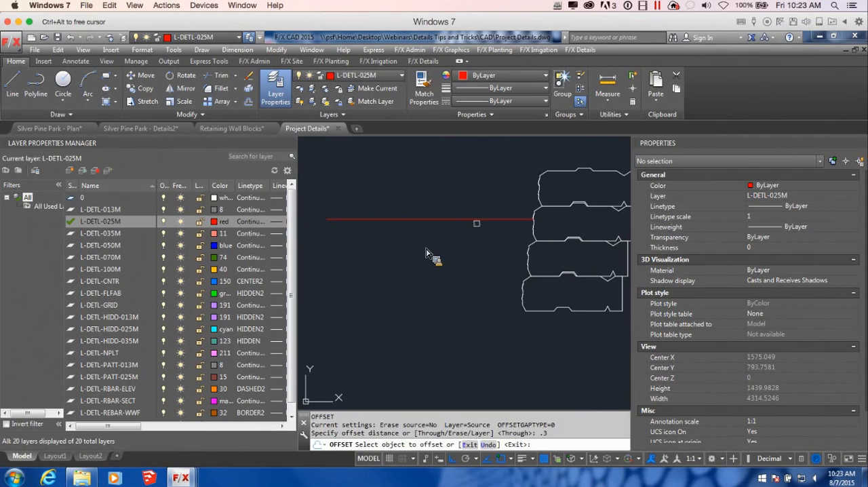
key("Escape")
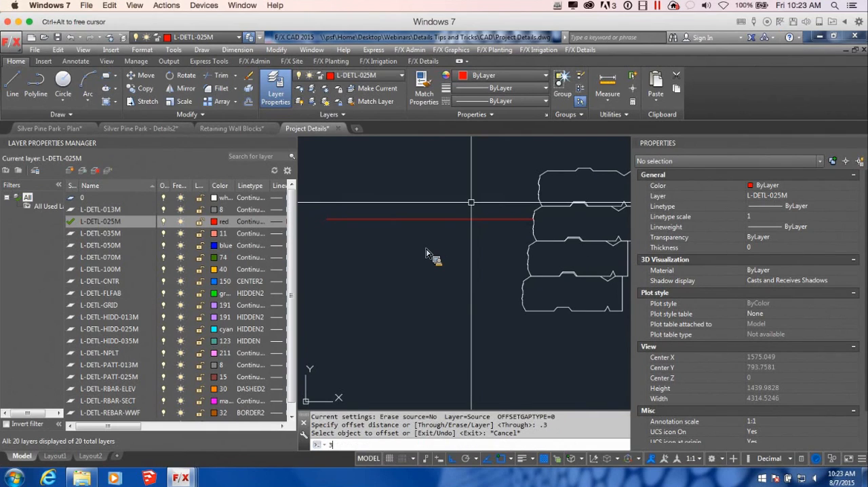
key("Return")
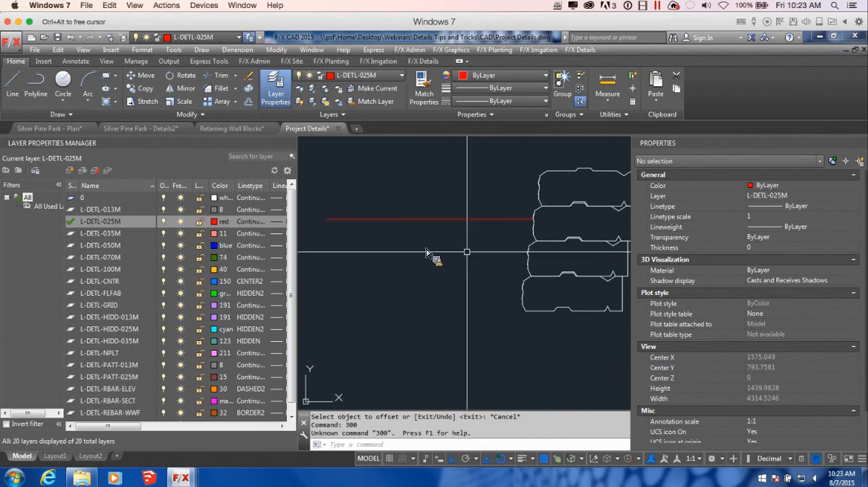
Step: Offset the horizontal polyline 300 downward and end the offset command
key("Return")
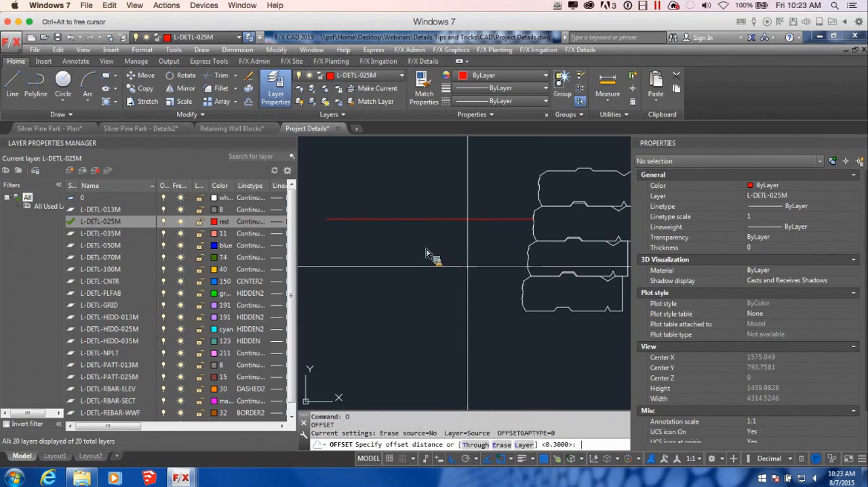
type("300")
key("Return")
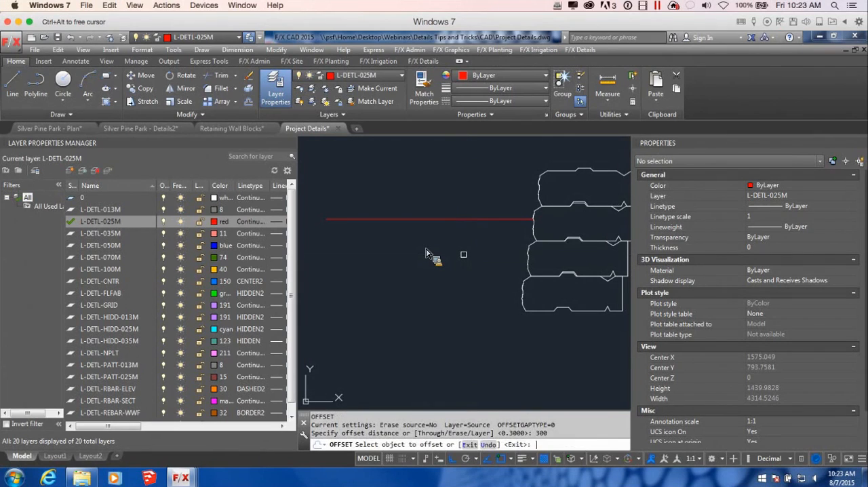
left_click(467, 218)
left_click(460, 284)
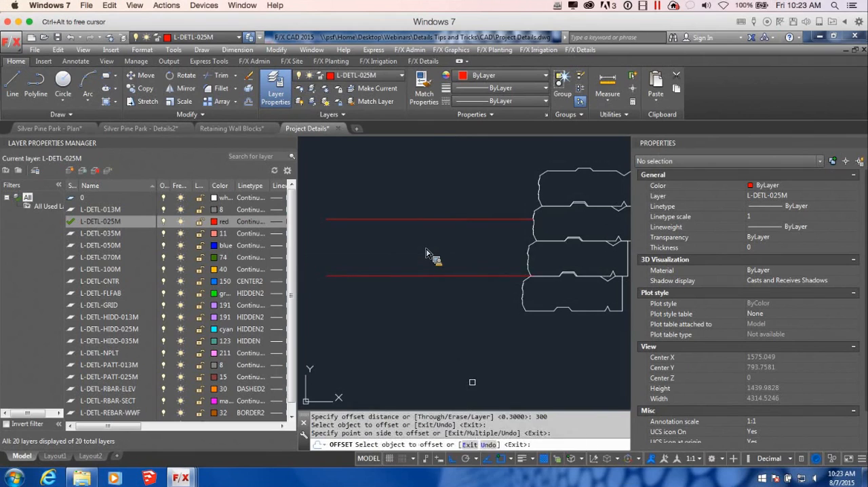
scroll(495, 313, "down", 2)
left_click(509, 317)
middle_click_drag(509, 318, 442, 342)
mouse_move(444, 296)
middle_mouse_down()
mouse_move(546, 300)
mouse_move(511, 337)
mouse_move(577, 254)
middle_mouse_up()
scroll(576, 273, "up", 4)
scroll(565, 286, "down", 2)
key("Return")
Step: Move both horizontal lines so the upper line's wall end meets the front corner of the joint between the top two courses
scroll(577, 265, "down", 2)
left_click(512, 330)
left_click(479, 263)
type("m")
key("Return")
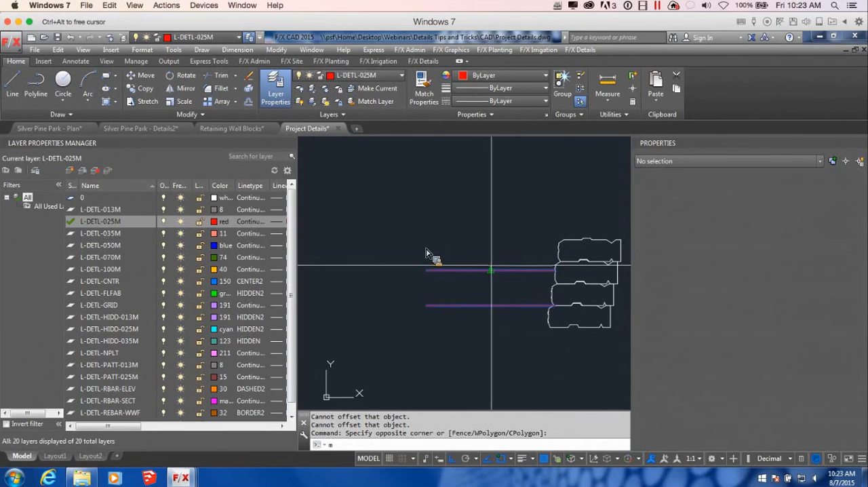
scroll(528, 277, "up", 5)
scroll(529, 275, "up", 5)
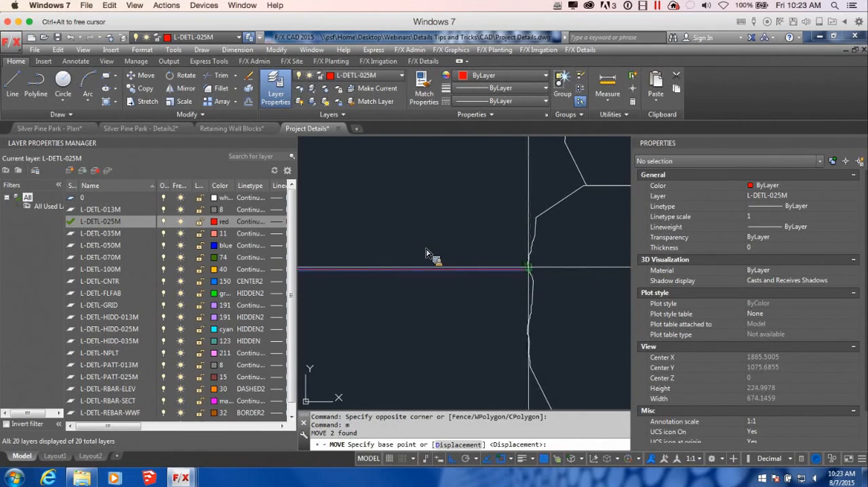
left_click(528, 268)
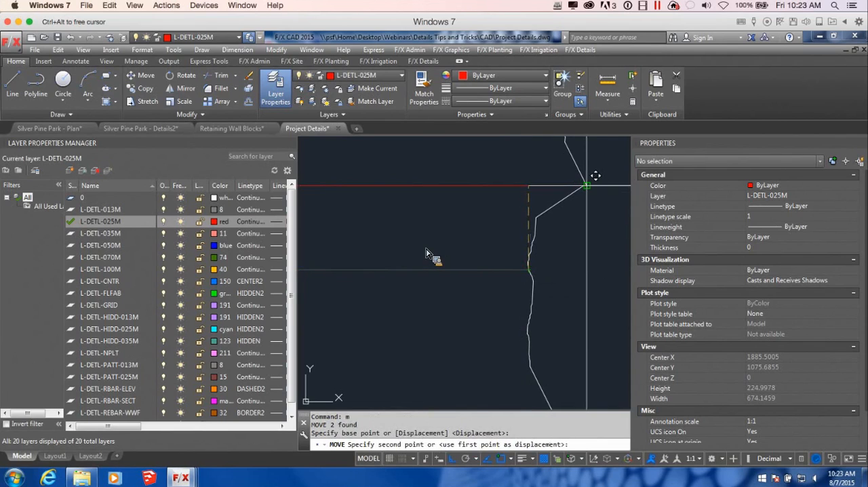
scroll(587, 186, "down", 10)
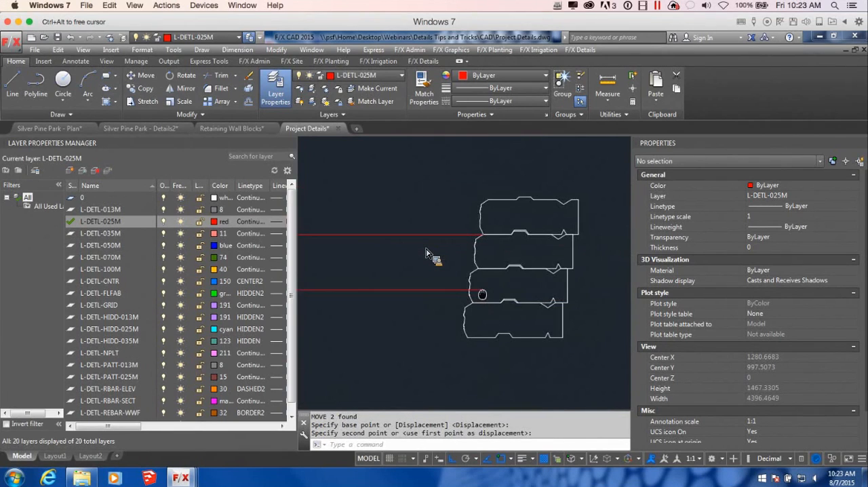
Step: Stretch the lower line's wall end back to the front face of the third block course from the top
scroll(502, 303, "down", 3)
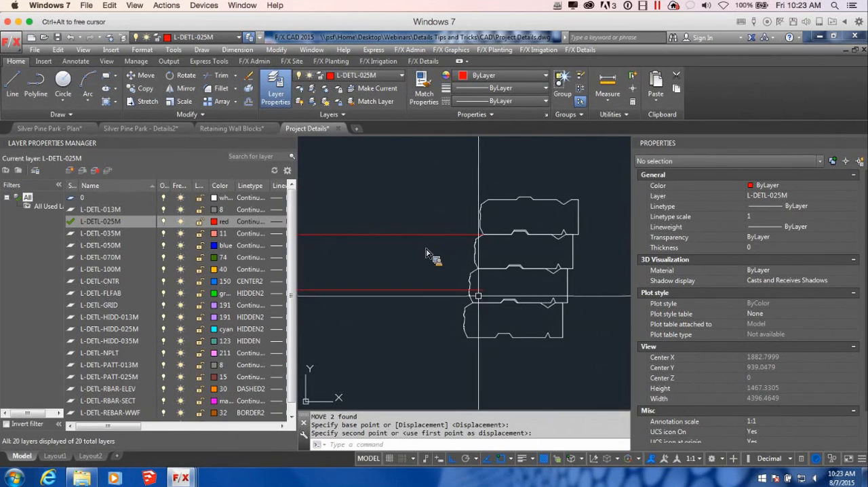
scroll(576, 253, "up", 2)
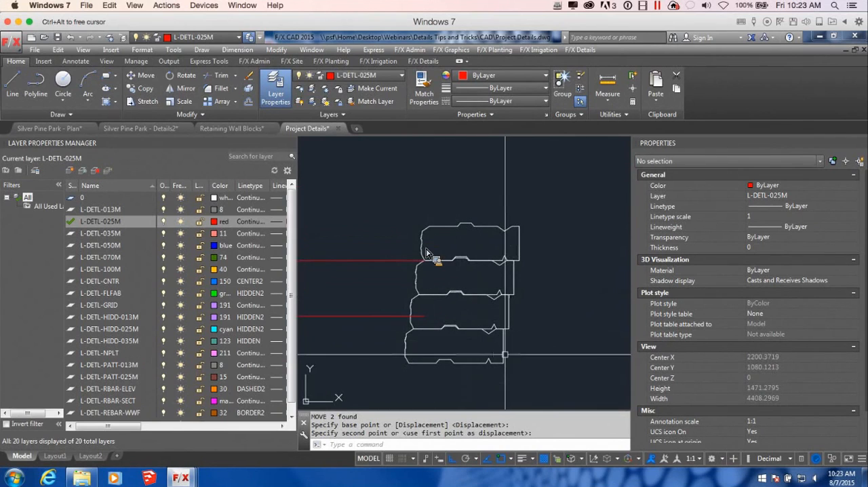
scroll(420, 315, "up", 7)
left_click(422, 312)
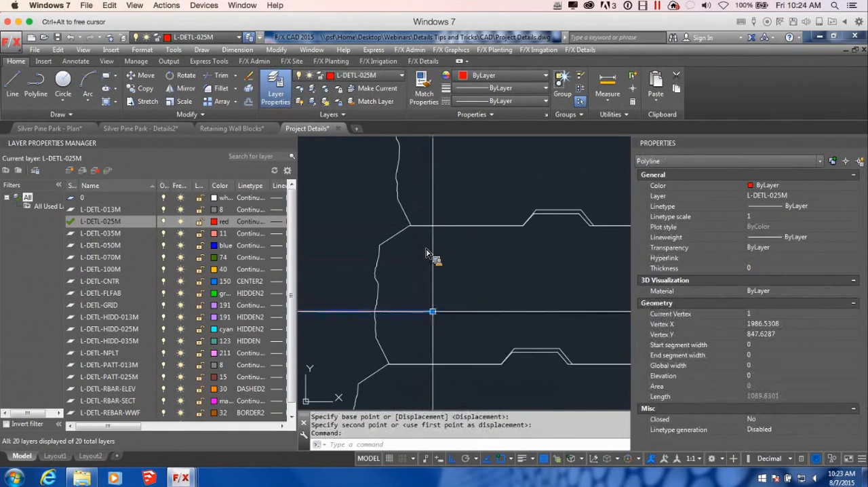
left_click(433, 312)
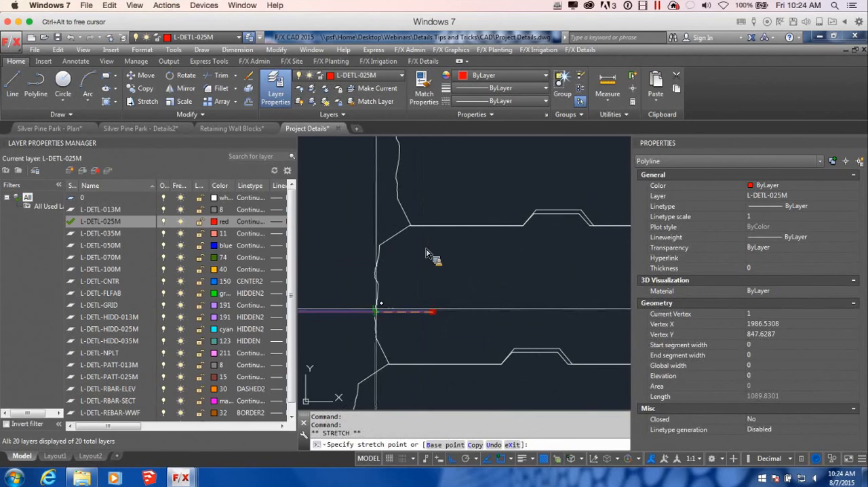
scroll(475, 305, "down", 4)
scroll(473, 305, "down", 3)
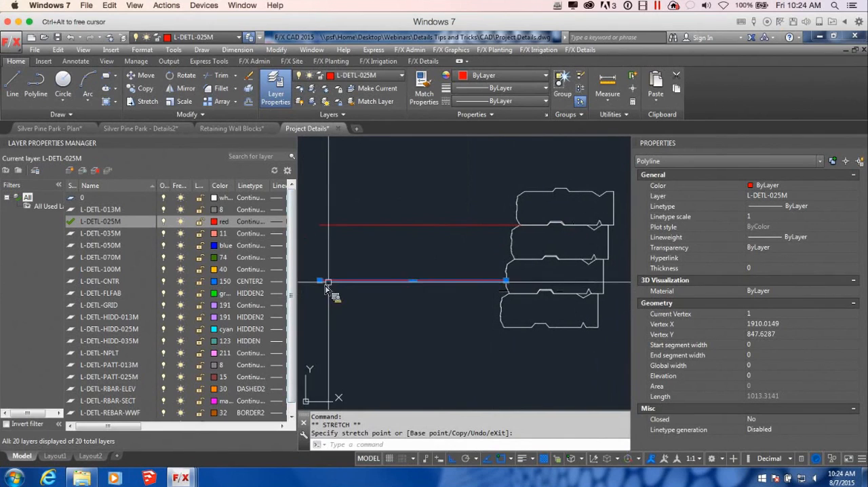
Step: Try to add a vertex at the lower line's free end, turning off ortho and object snap for freehand placement
mouse_move(322, 287)
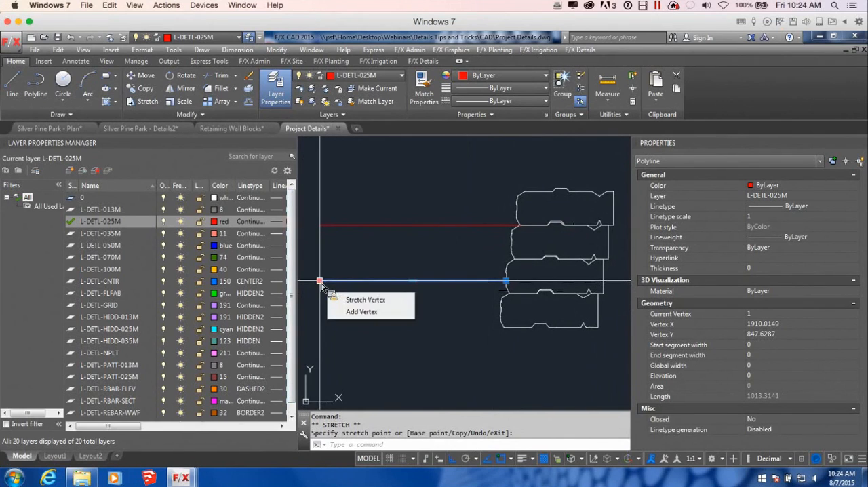
left_click(373, 310)
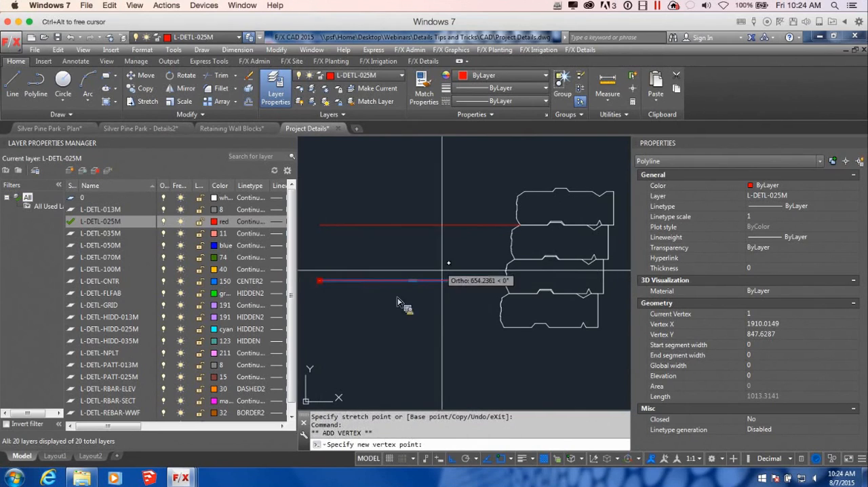
key("F3")
scroll(448, 275, "up", 3)
scroll(448, 275, "down", 3)
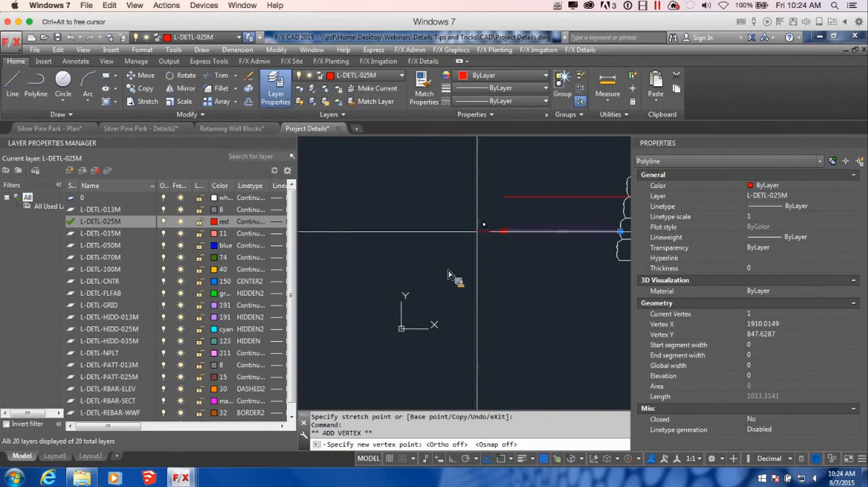
key("Escape")
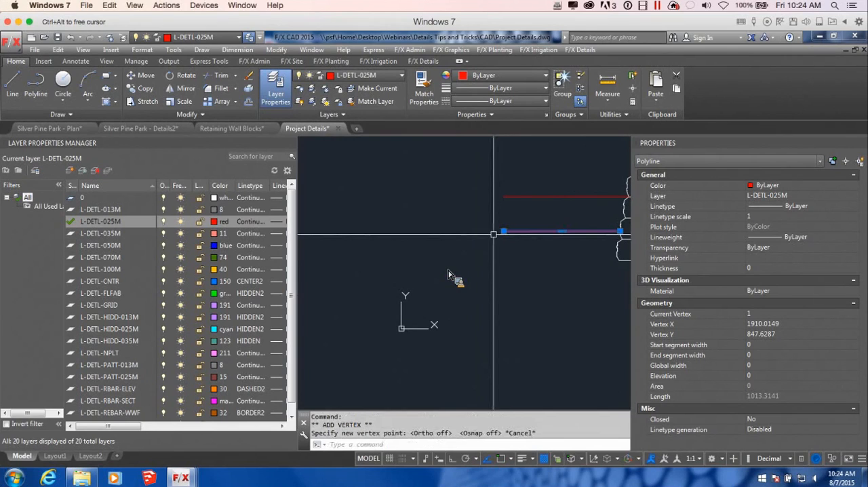
Step: Stretch the lower line's free end toward the wall, leaving it about 441 long and sloping slightly down away from the blocks
scroll(596, 243, "up", 4)
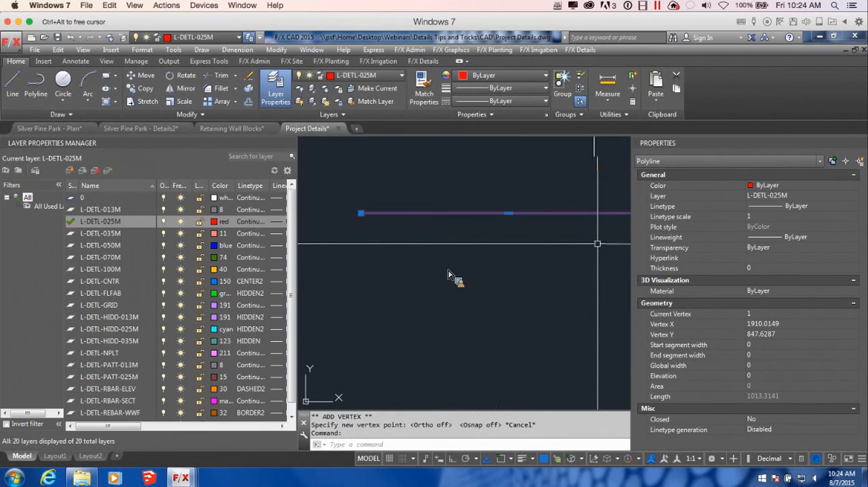
left_click(361, 213)
scroll(430, 248, "down", 6)
mouse_move(489, 258)
middle_mouse_down()
mouse_move(424, 247)
mouse_move(490, 270)
middle_mouse_up()
scroll(400, 237, "up", 6)
scroll(489, 268, "down", 2)
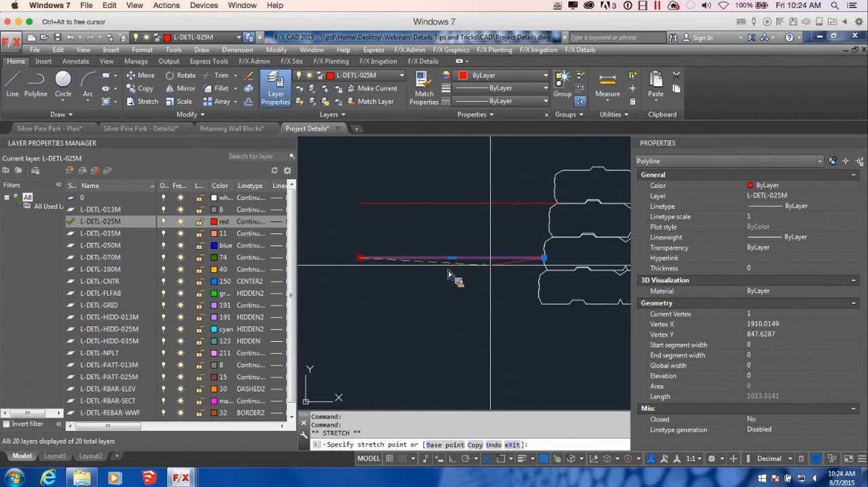
left_click(481, 260)
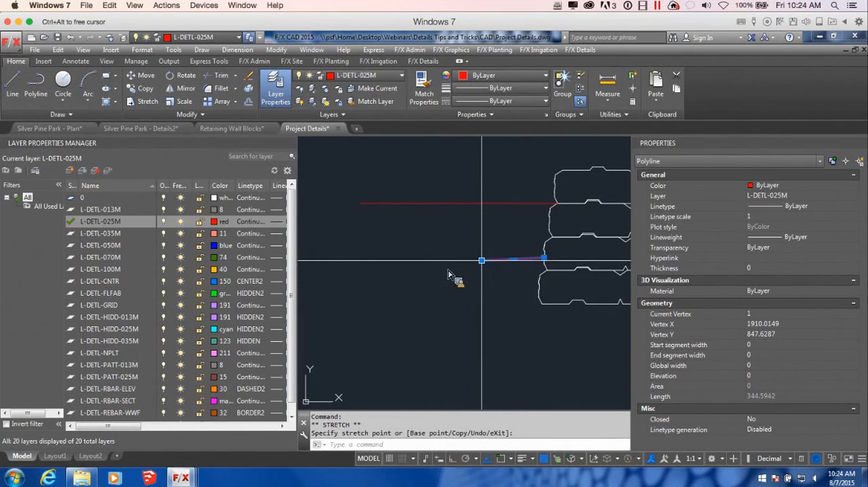
mouse_move(482, 261)
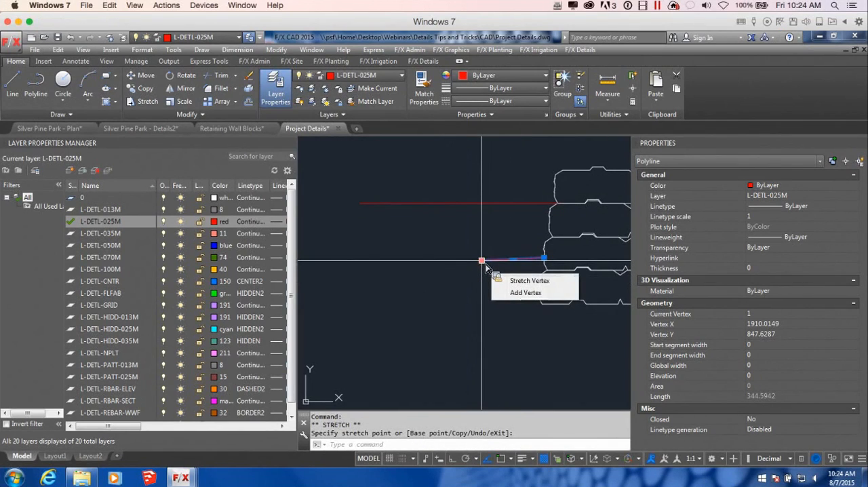
left_click(482, 261)
left_click(464, 261)
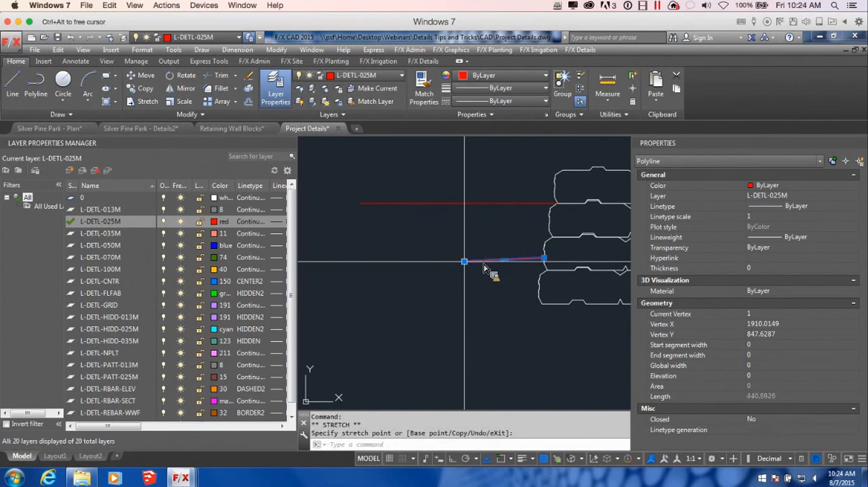
Step: Add a vertex beyond the lower grade line's free end, forming a shallow V with a total length of about 1059
mouse_move(464, 261)
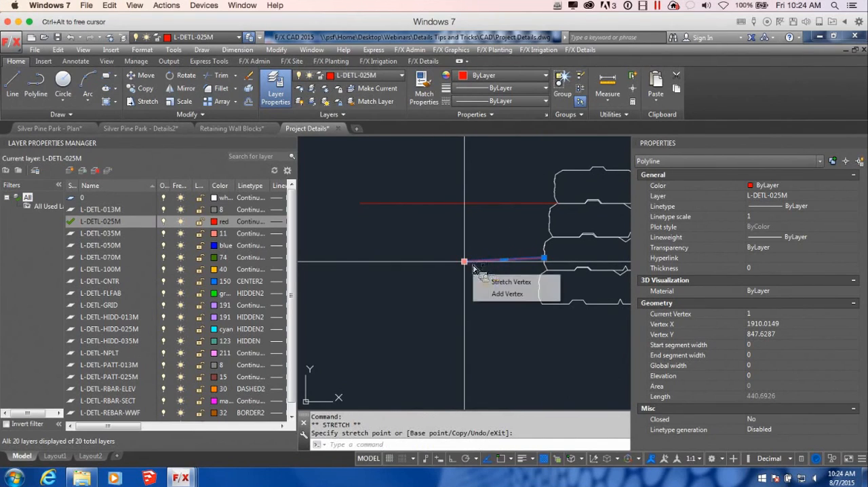
left_click(507, 294)
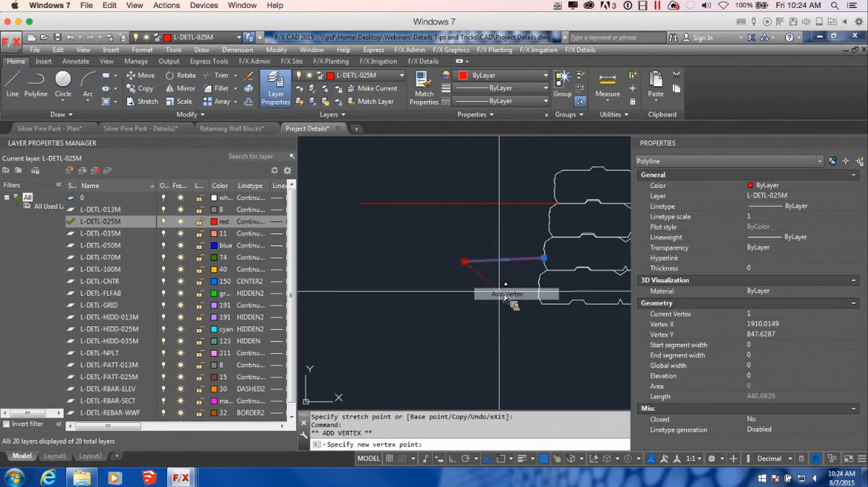
left_click(352, 258)
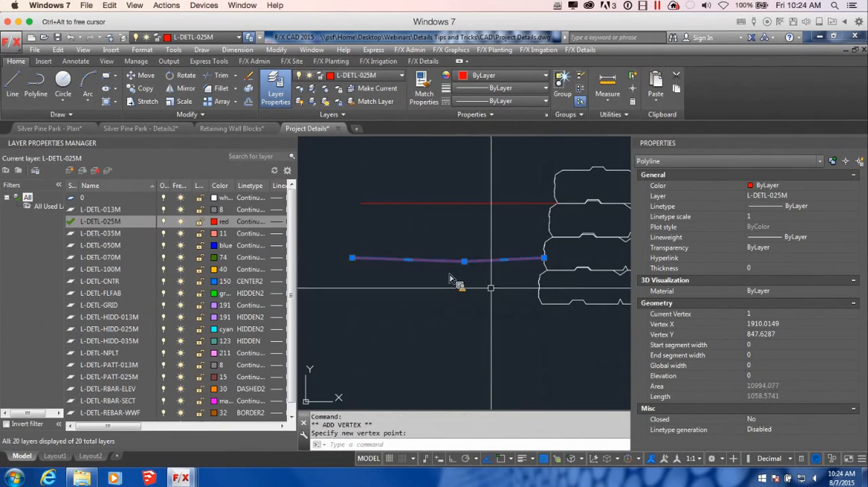
middle_click_drag(491, 288, 475, 311)
key("Escape")
Step: Draw a three-sided polyline trench below the lower grade line's dip, 200 wide and about 350 deep, ending back at the line
type("pl")
key("Return")
scroll(449, 278, "down", 2)
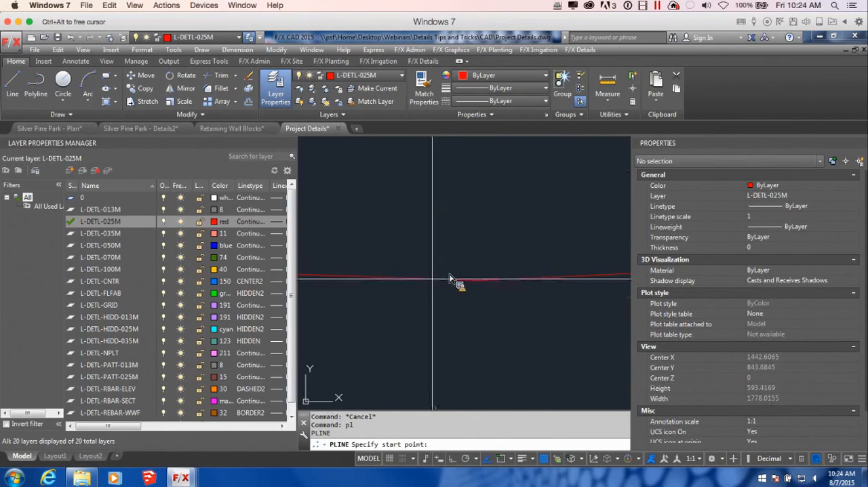
left_click(405, 278)
scroll(407, 278, "up", 3)
key("F8")
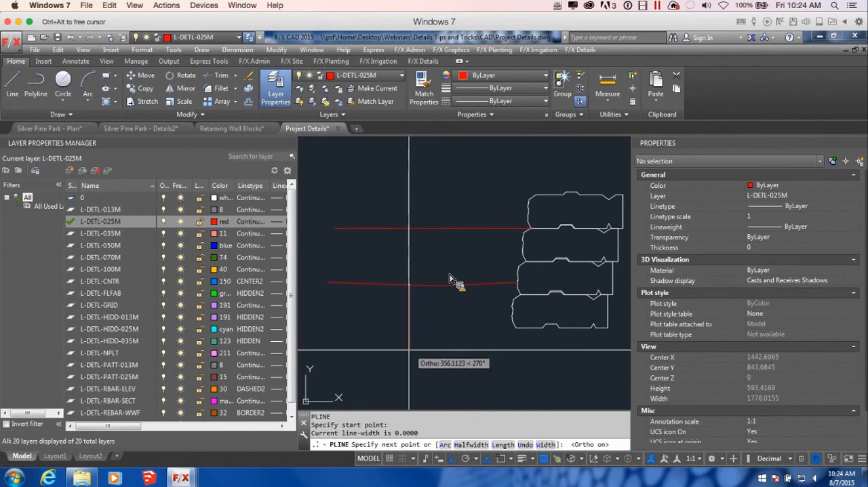
left_click(412, 348)
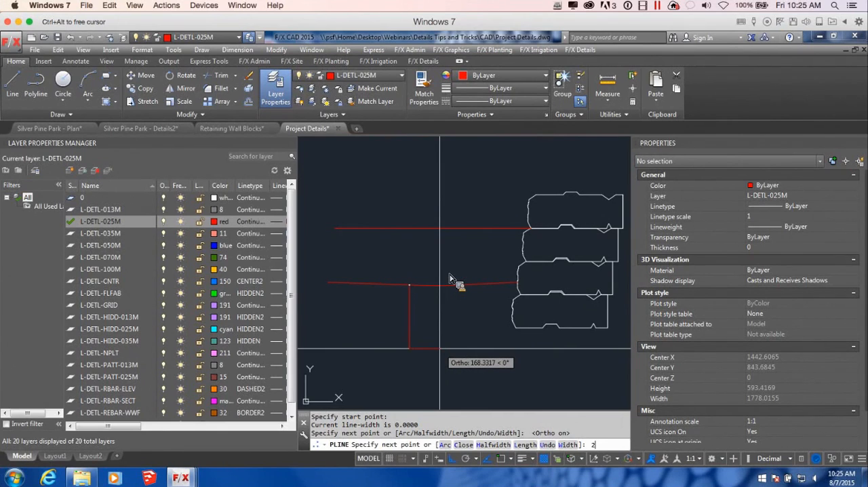
key("Return")
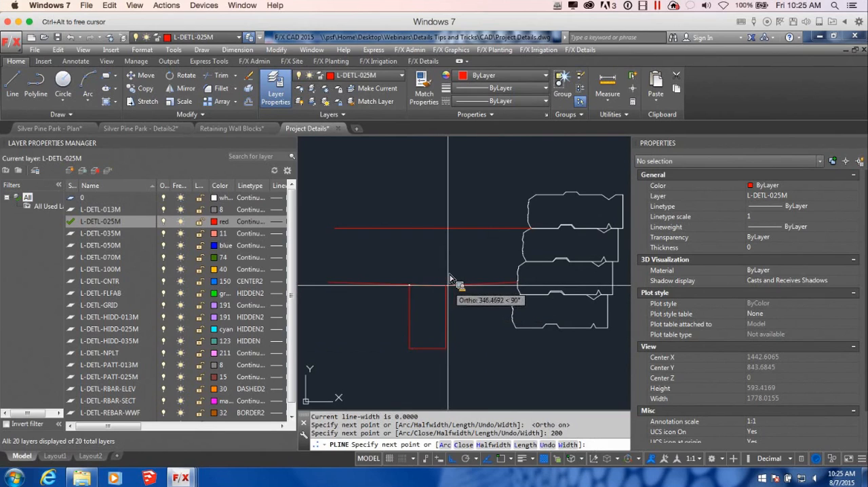
scroll(449, 278, "up", 4)
scroll(450, 278, "up", 5)
key("Escape")
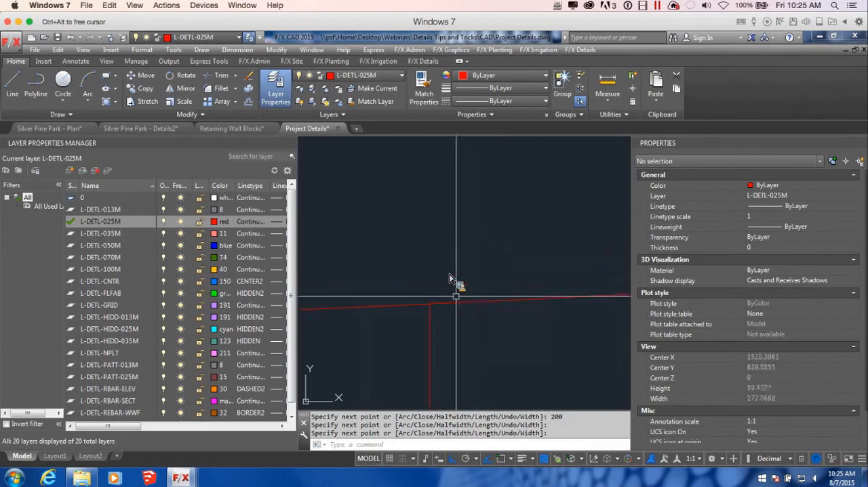
scroll(449, 278, "down", 3)
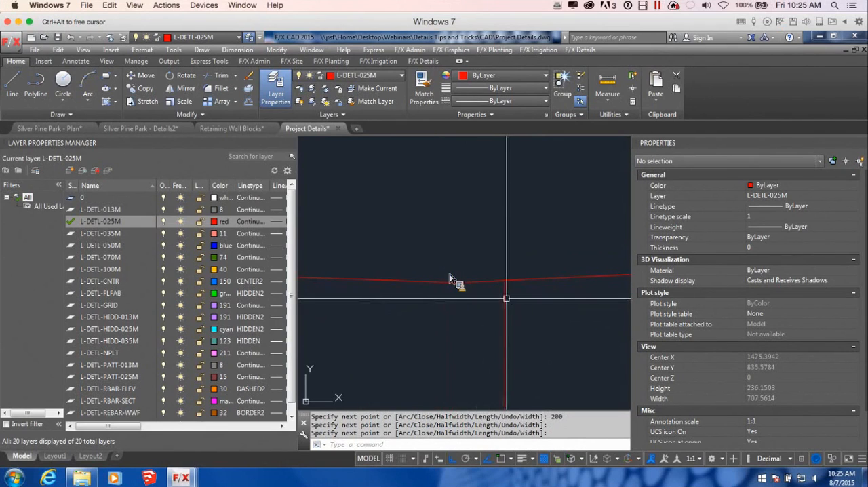
middle_click_drag(607, 333, 666, 344)
scroll(560, 312, "down", 4)
middle_click_drag(577, 348, 323, 308)
scroll(381, 332, "down", 5)
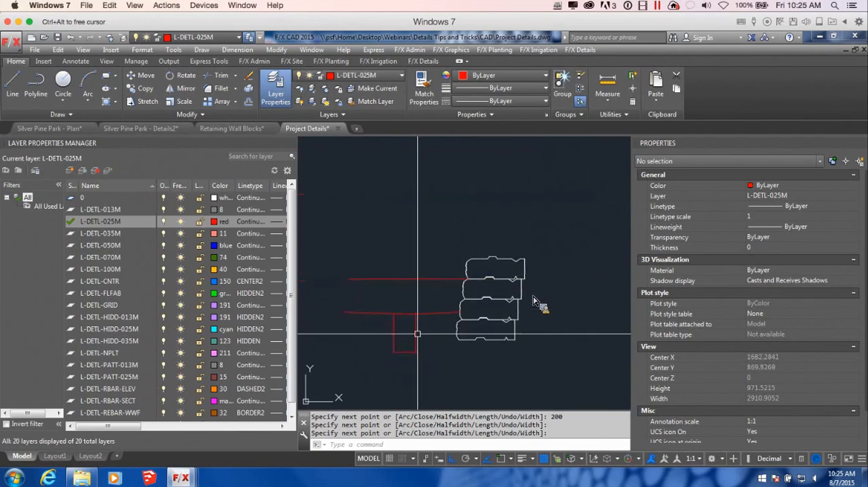
middle_click_drag(452, 318, 470, 335)
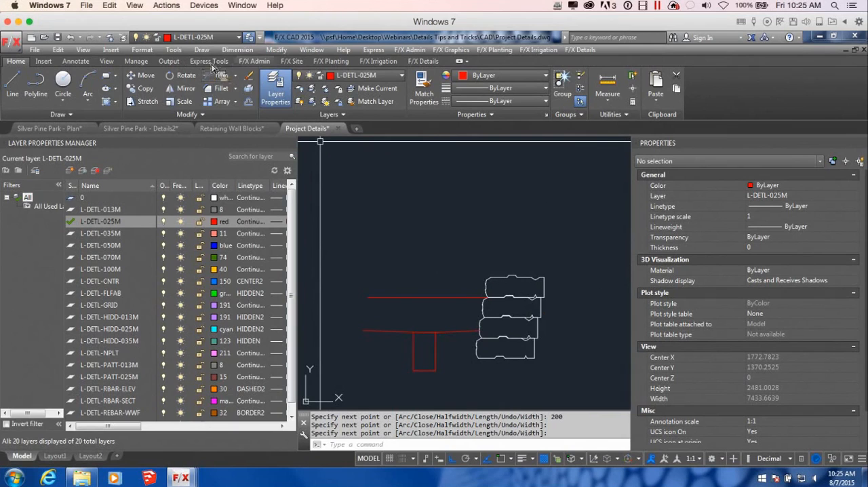
left_click(292, 61)
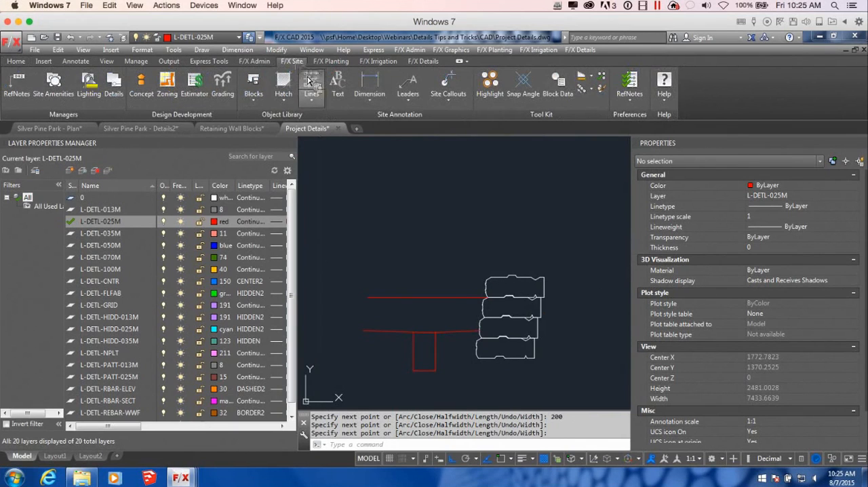
left_click(285, 100)
left_click(286, 103)
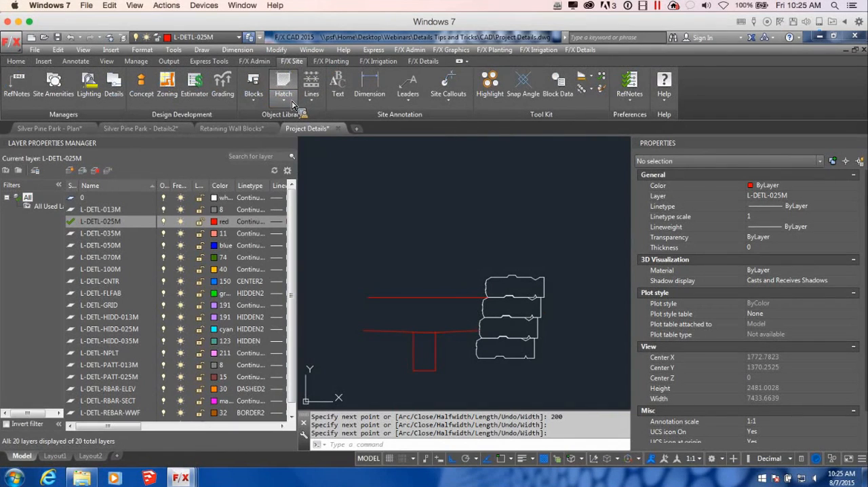
left_click(254, 102)
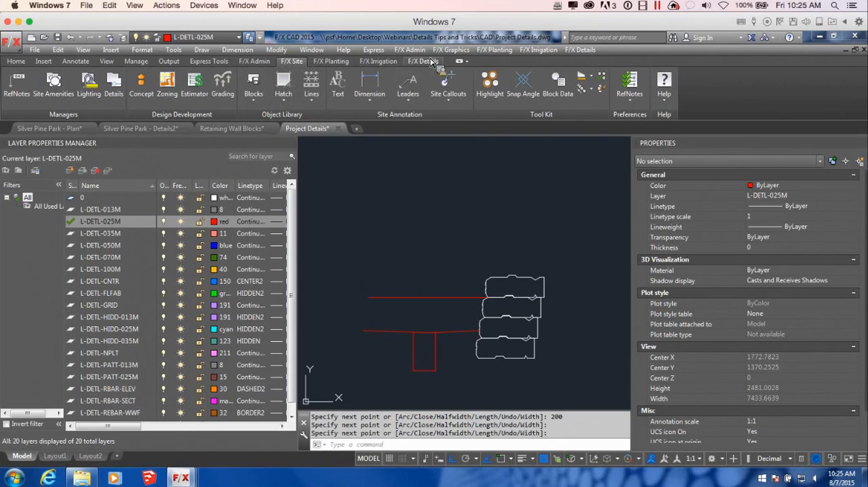
Step: Insert the 150MM DRAIN PIPE graphic from the Drainage category inside the lower part of the trench
left_click(423, 61)
left_click(260, 85)
left_click(198, 202)
left_click(354, 160)
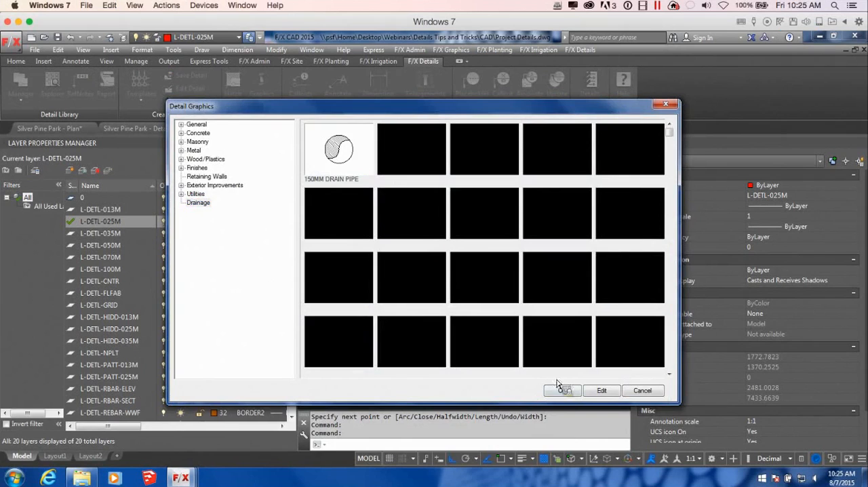
left_click(562, 390)
scroll(443, 333, "up", 2)
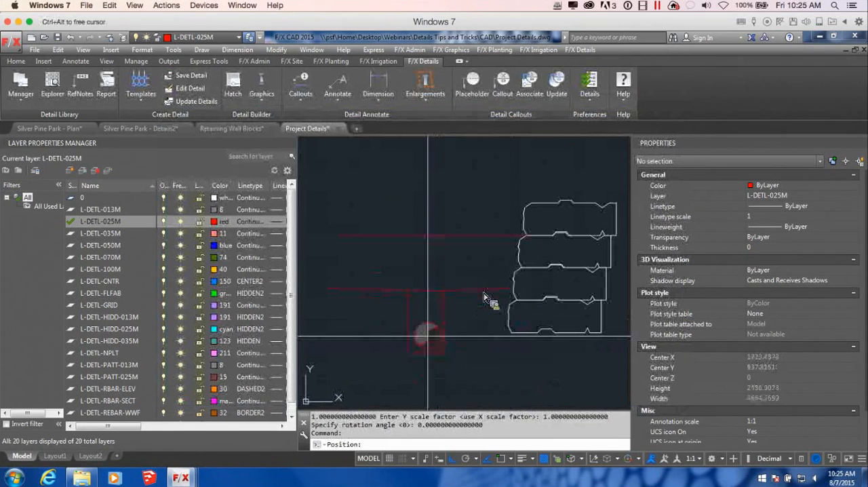
scroll(484, 296, "down", 3)
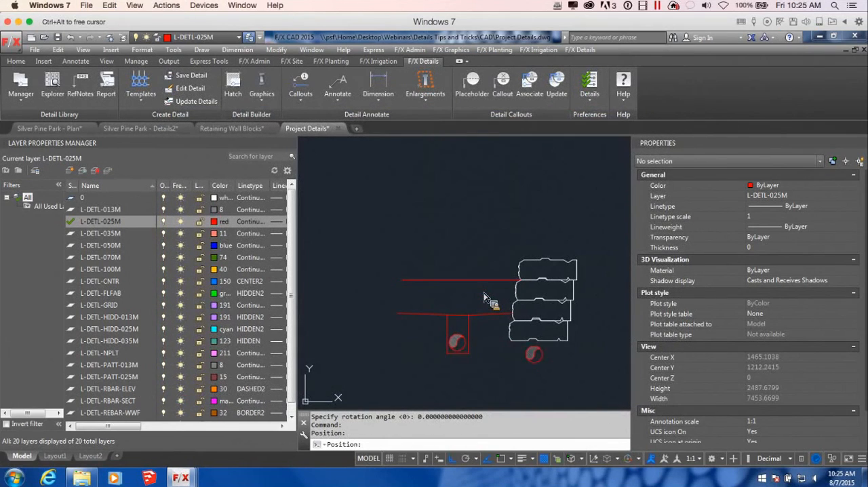
scroll(381, 314, "down", 4)
key("Escape")
Step: Delete the top Landstone block from the wall stack
scroll(412, 294, "up", 2)
scroll(484, 297, "up", 4)
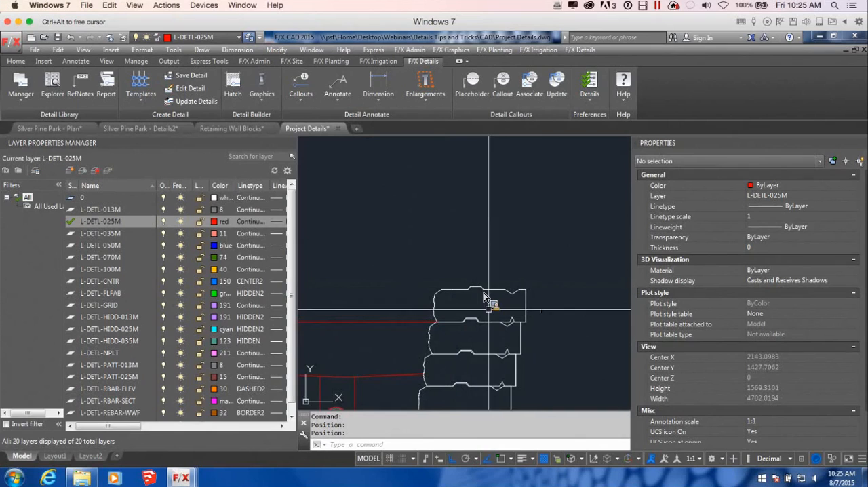
left_click(500, 302)
key("Delete")
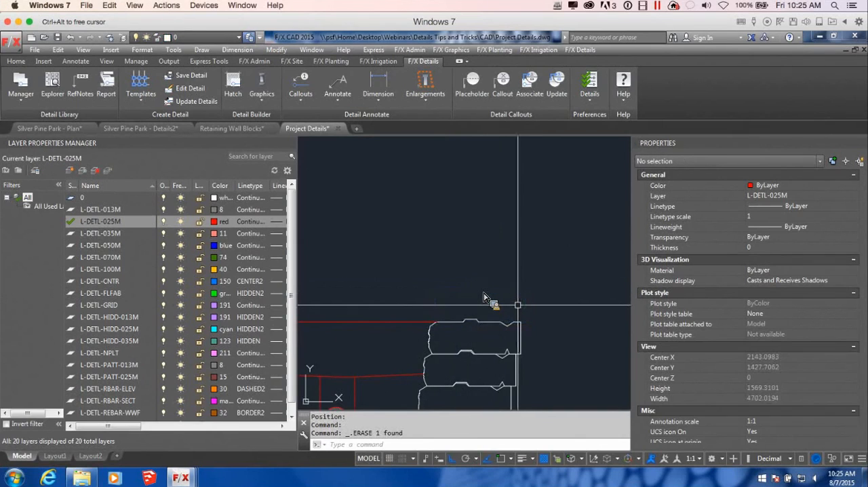
scroll(484, 296, "down", 2)
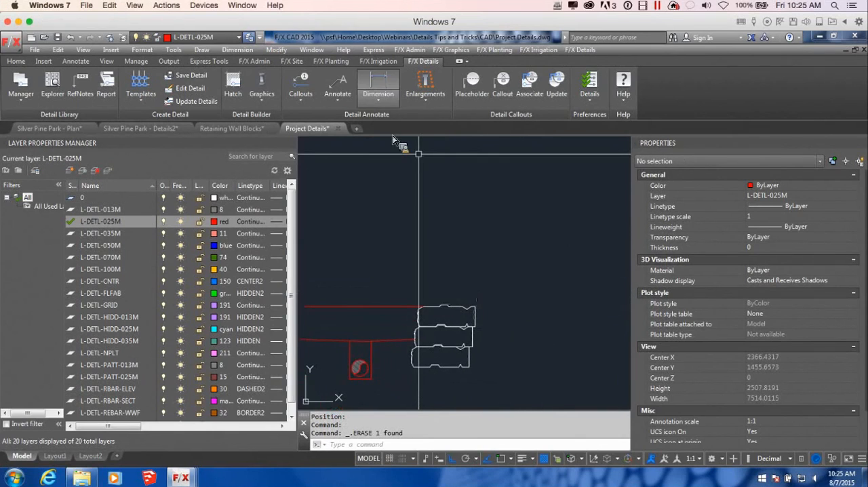
left_click(261, 87)
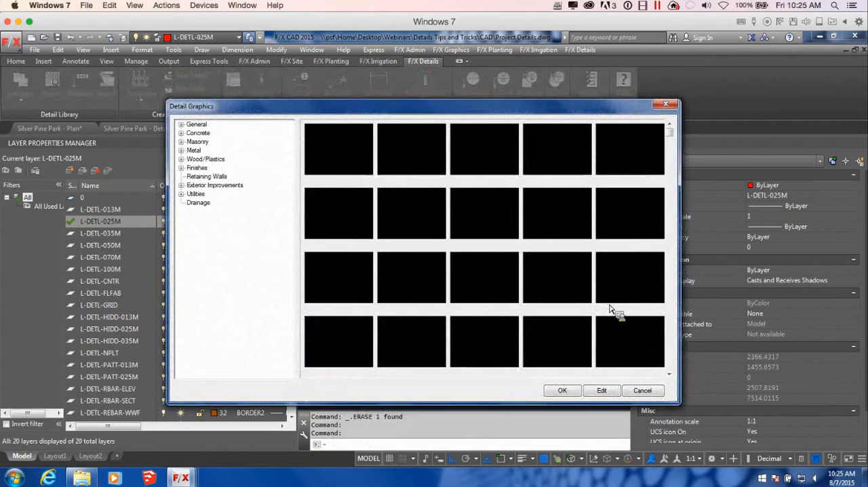
left_click(244, 202)
left_click(216, 177)
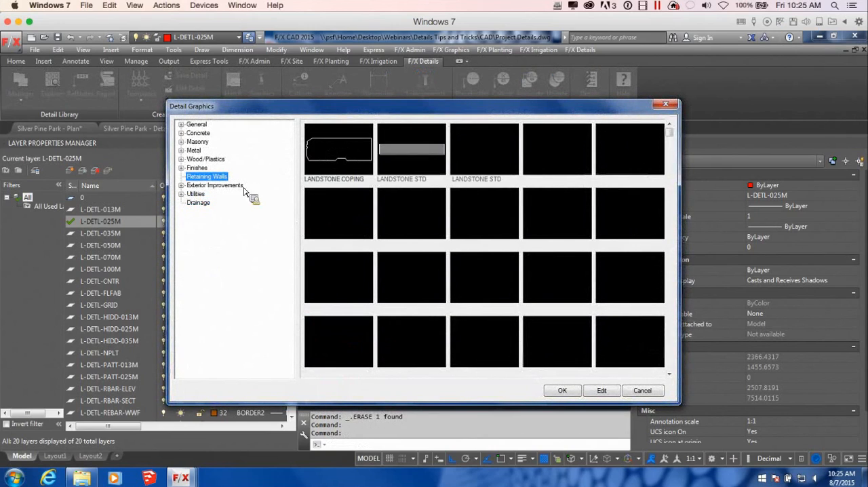
left_click(366, 163)
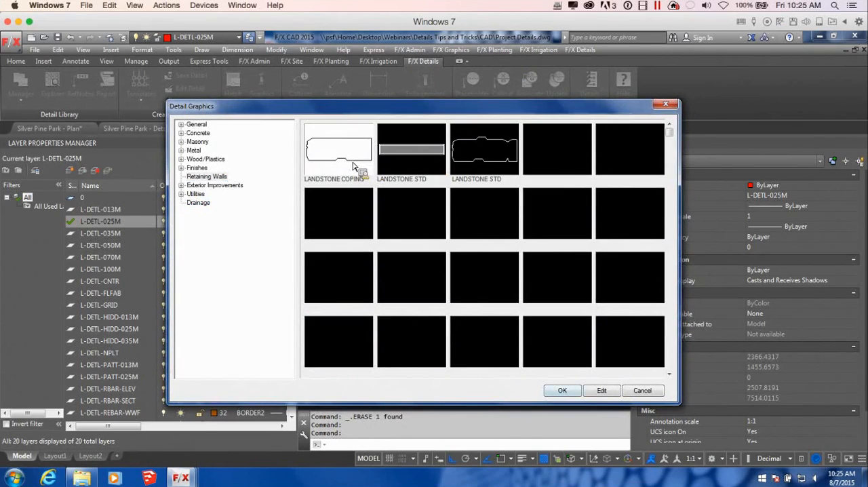
left_click(562, 390)
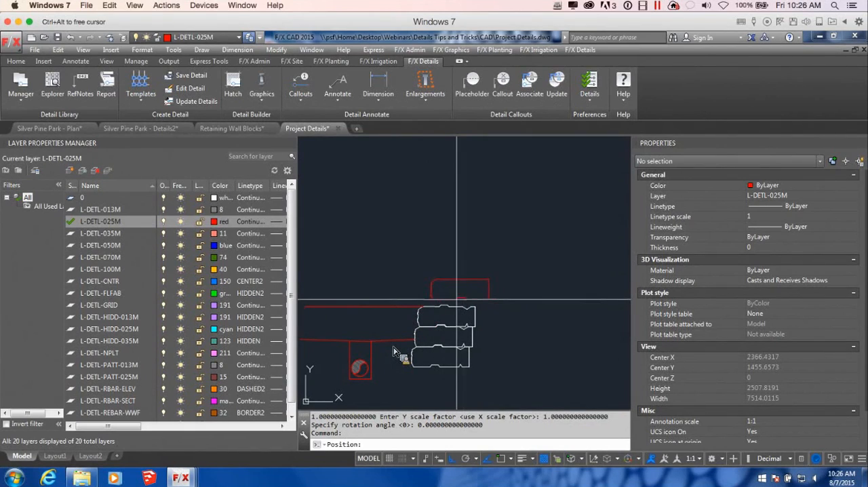
key("Escape")
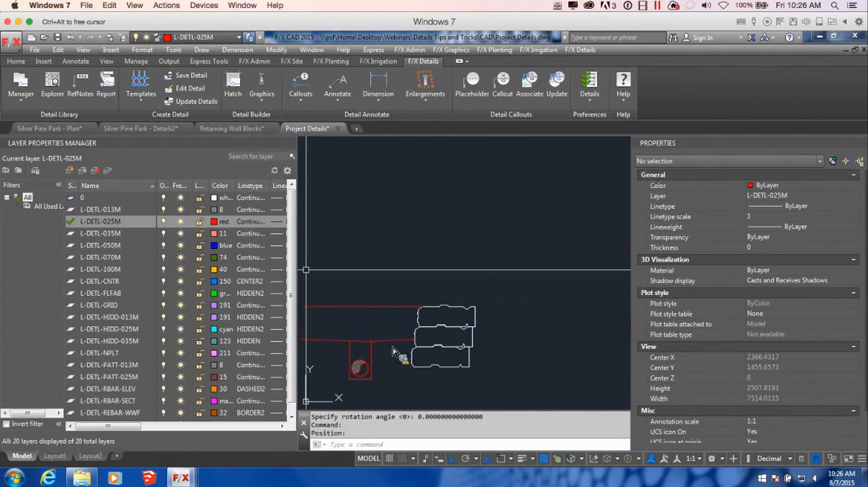
Step: Make L-DETL-035M the current layer and reassign the three remaining wall blocks to it
double_click(76, 234)
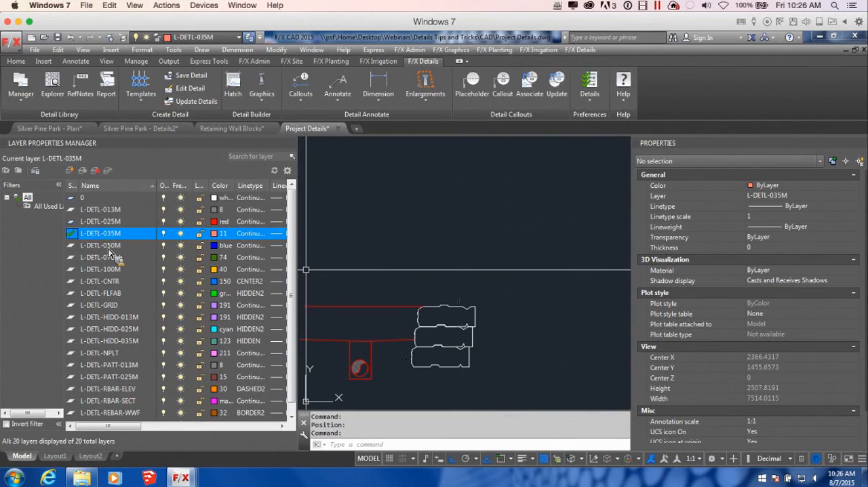
left_click(480, 377)
left_click(436, 287)
left_click(803, 196)
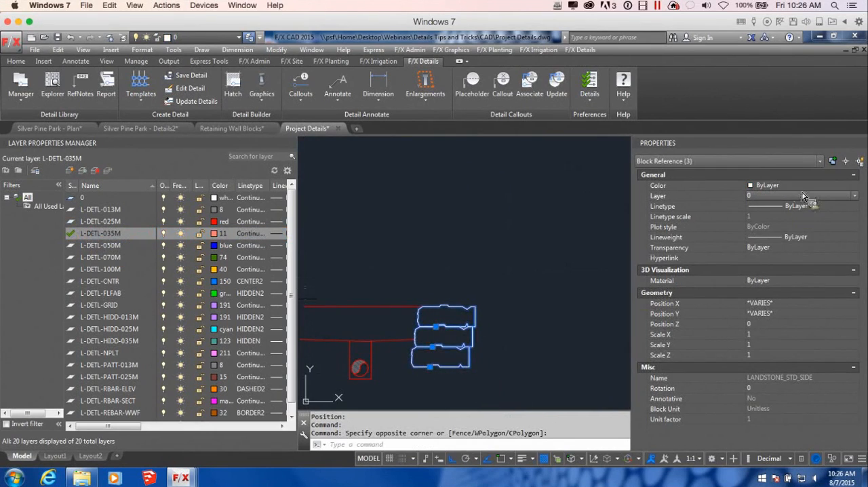
left_click(856, 197)
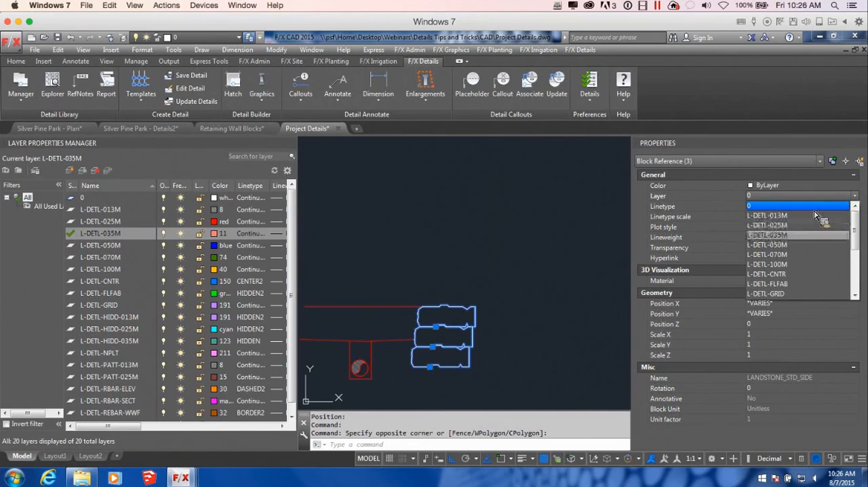
left_click(787, 243)
key("Escape")
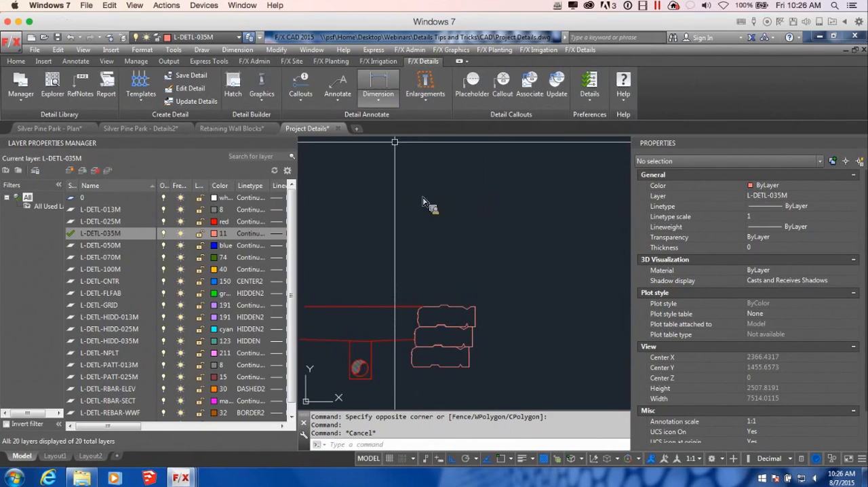
Step: Insert the LANDSTONE COPING graphic from the Retaining Walls category on top of the uppermost wall block
left_click(262, 84)
left_click(187, 177)
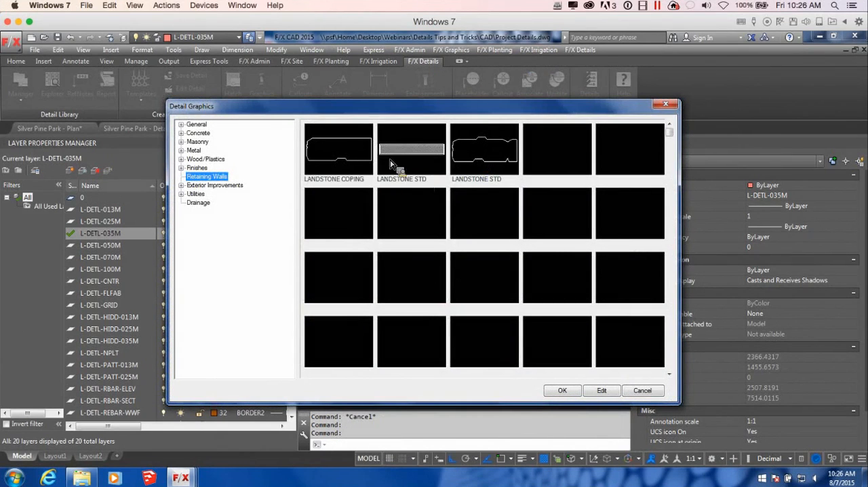
left_click(352, 161)
left_click(560, 390)
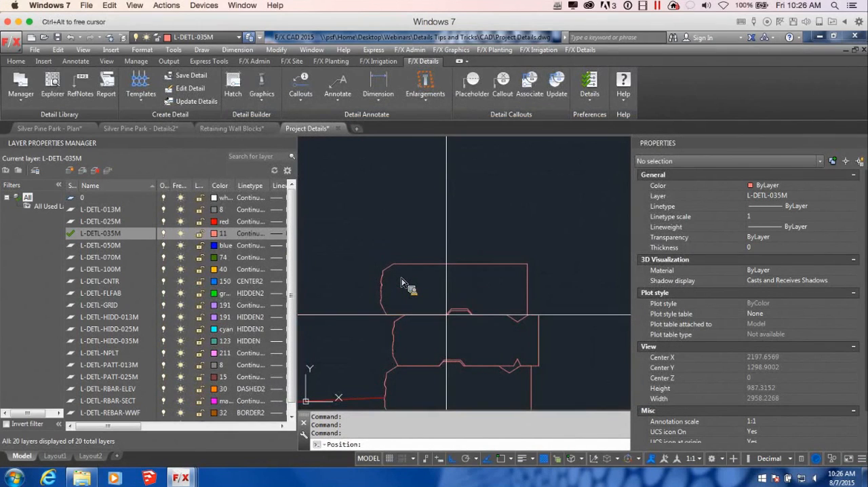
scroll(447, 314, "down", 5)
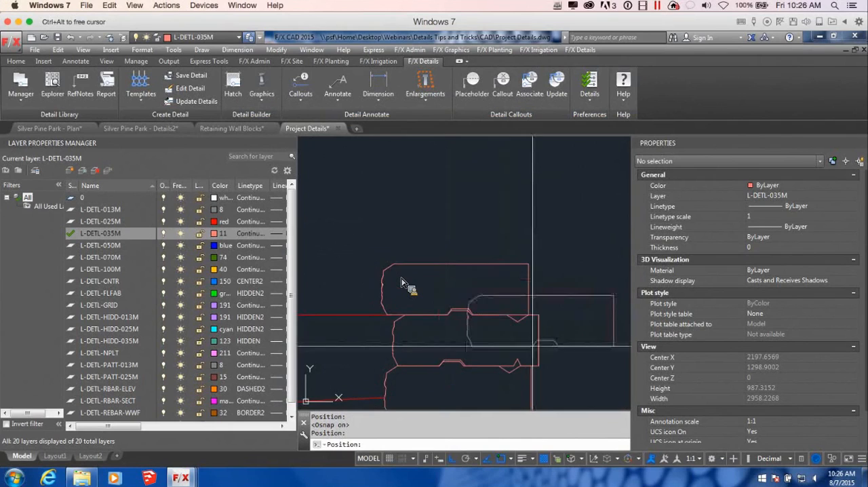
scroll(548, 330, "up", 5)
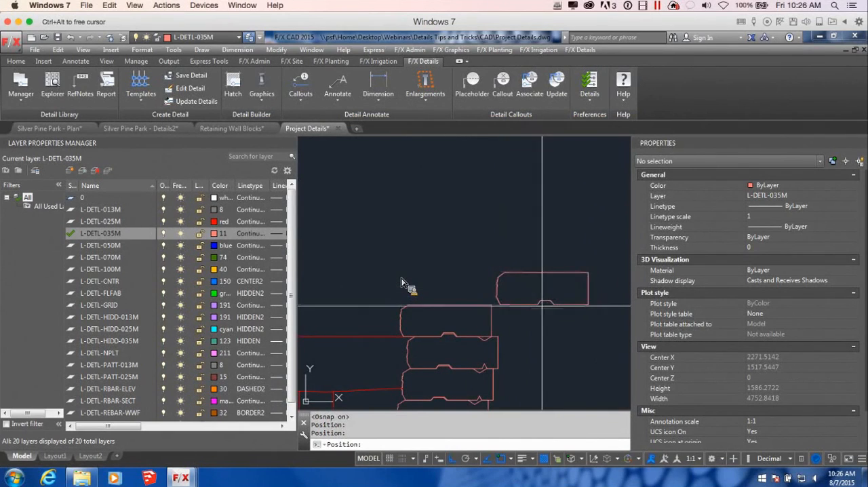
Step: Place a second coping beside the wall and move it so its lower front corner meets the first coping's upper back corner
left_click(537, 304)
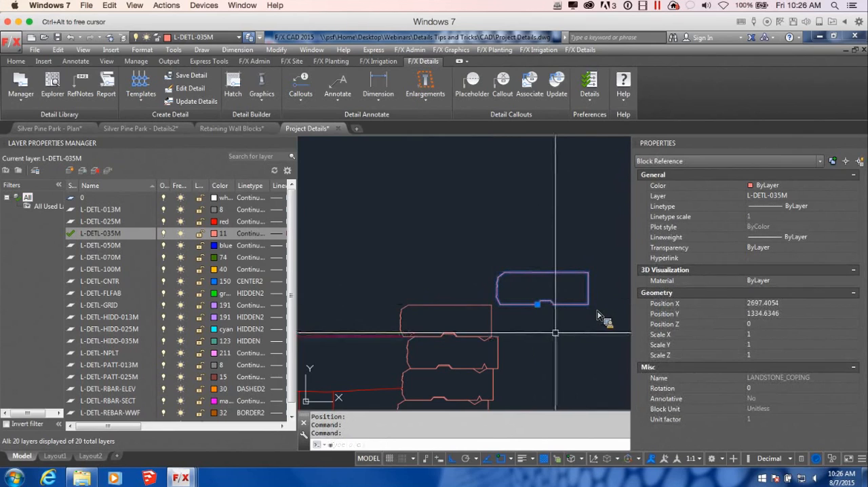
type("m")
key("Return")
scroll(513, 305, "up", 5)
left_click(465, 304)
scroll(495, 367, "down", 10)
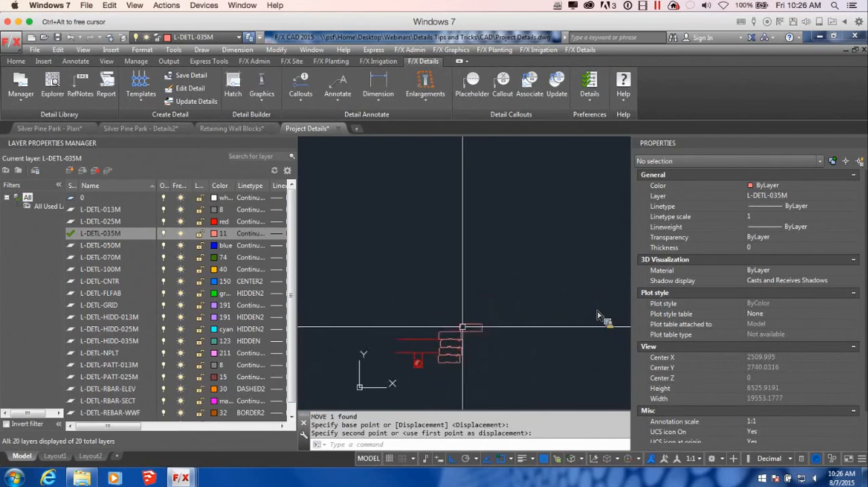
scroll(490, 281, "up", 6)
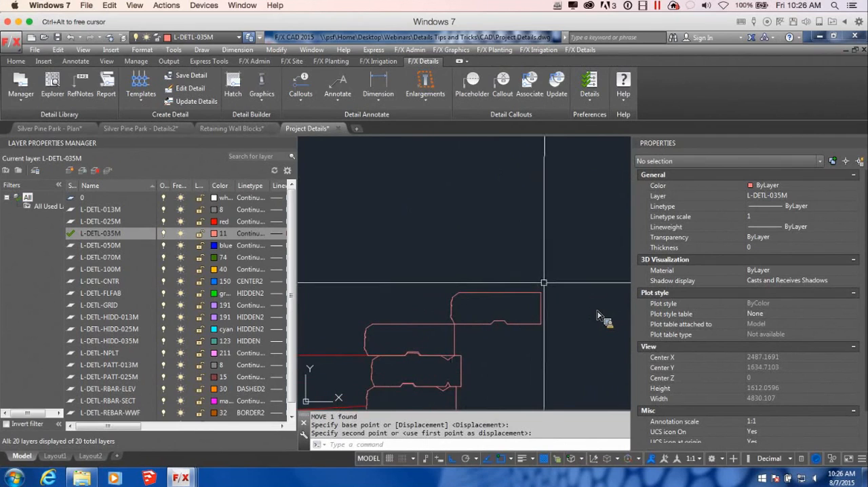
scroll(561, 316, "down", 2)
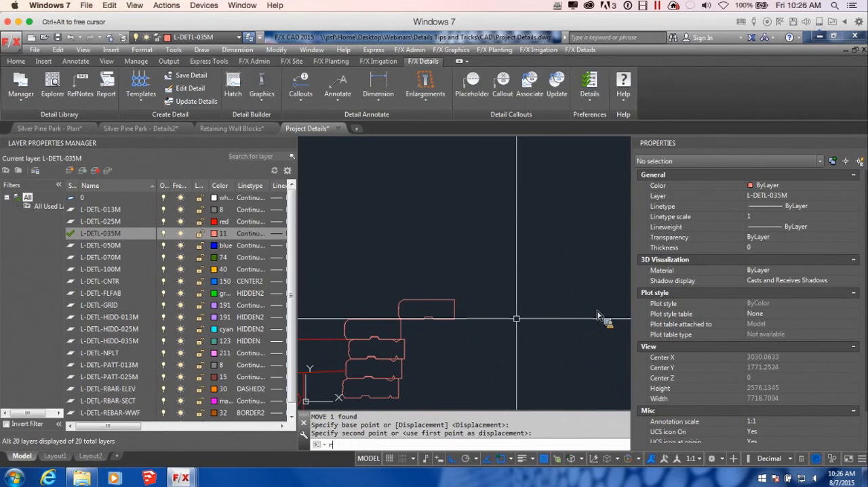
key("Return")
scroll(474, 317, "down", 2)
key("Escape")
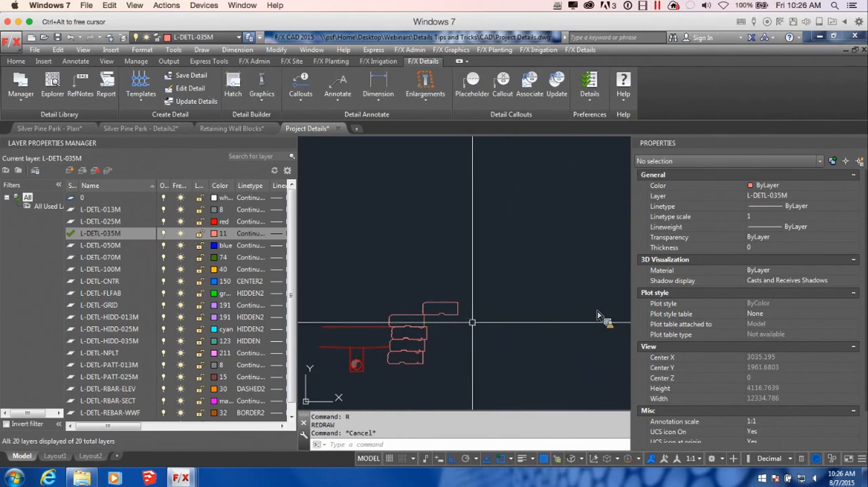
type("rec")
key("Return")
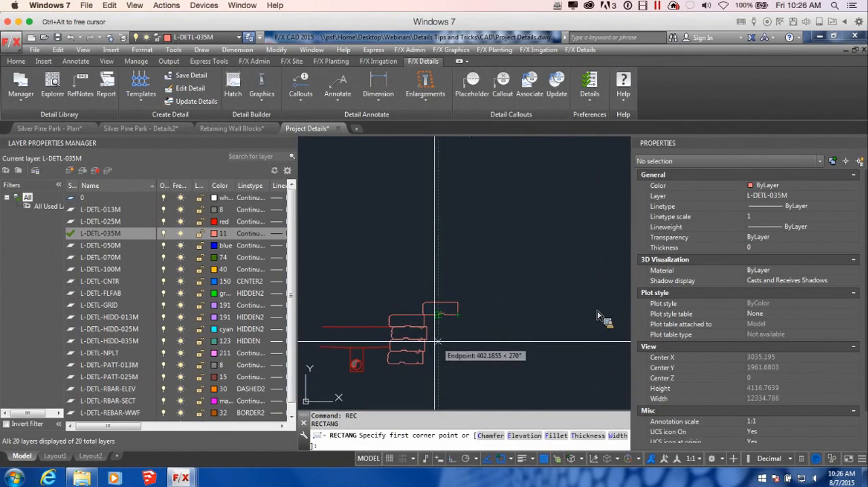
scroll(460, 309, "up", 5)
left_click(444, 285)
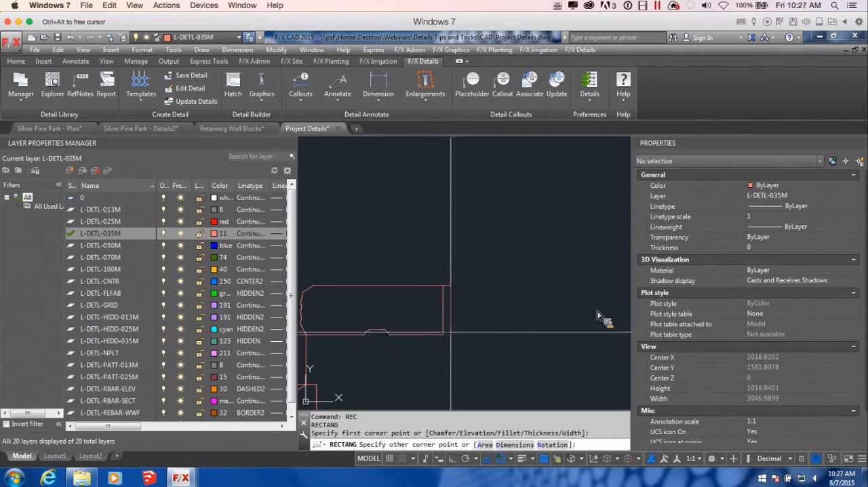
key("Escape")
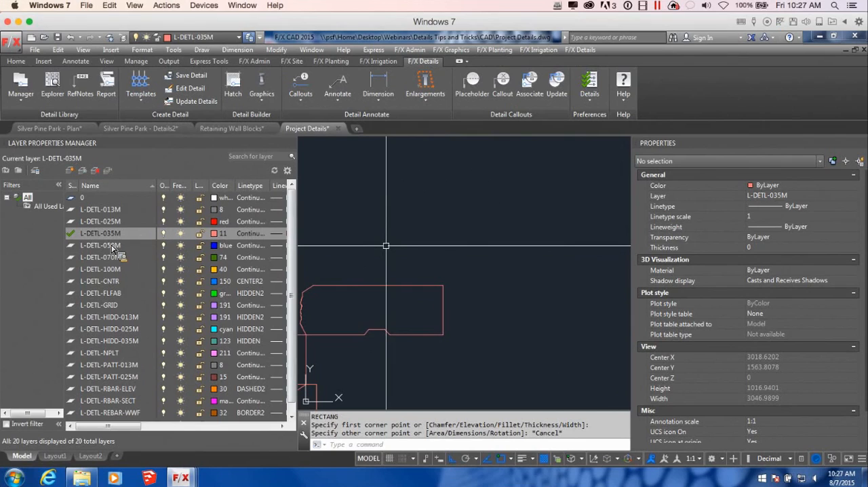
Step: Make L-DETL-050M the current layer and draw a narrow full-height rectangle against the upper coping's back face, turning object snap off for the second corner
double_click(73, 246)
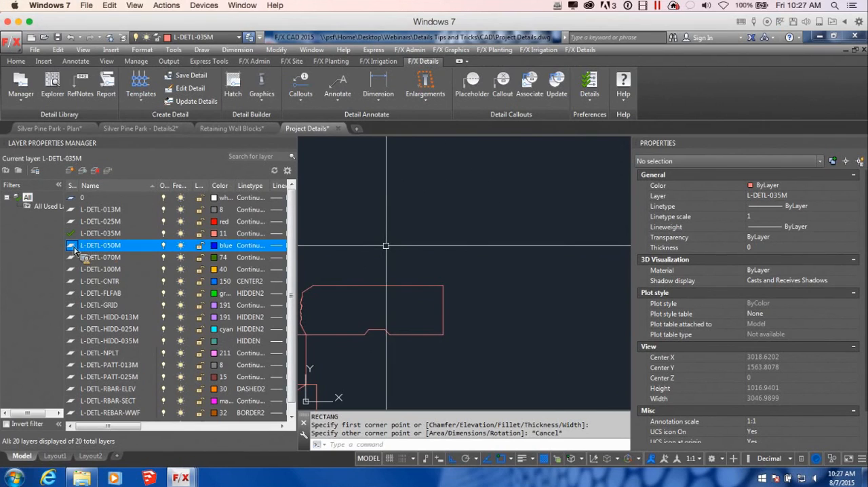
middle_click_drag(482, 290, 466, 292)
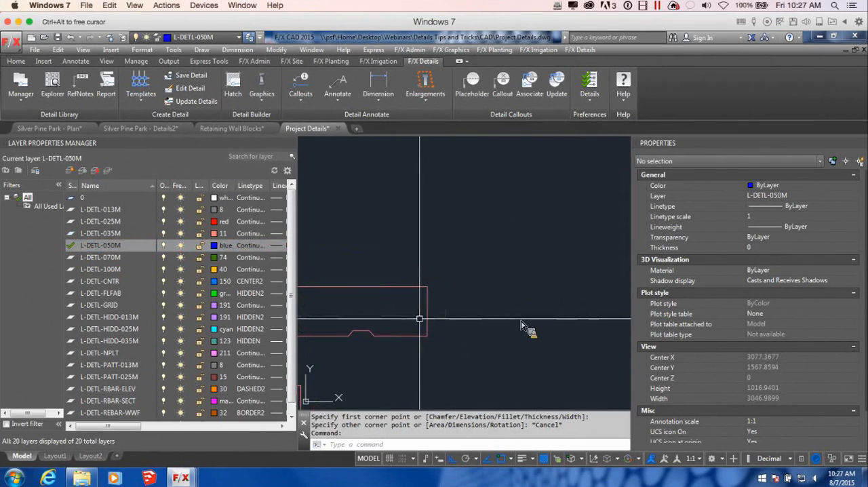
type("re")
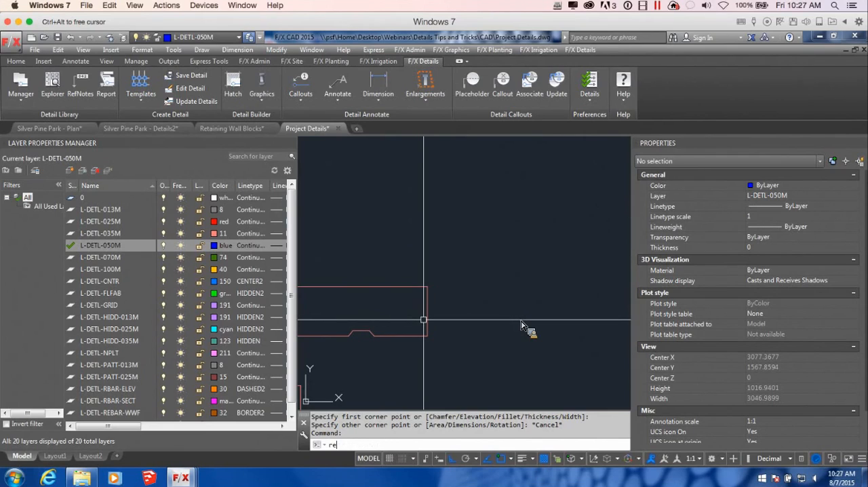
type("c")
key("Return")
left_click(427, 287)
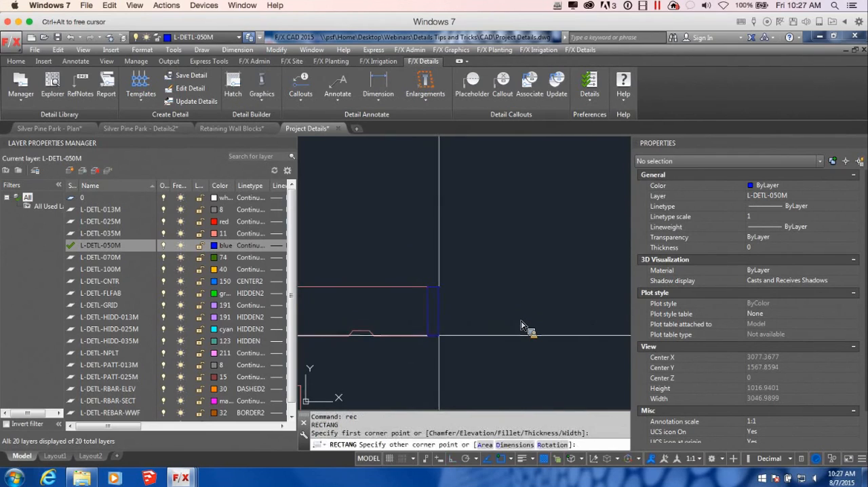
key("F3")
scroll(436, 334, "up", 5)
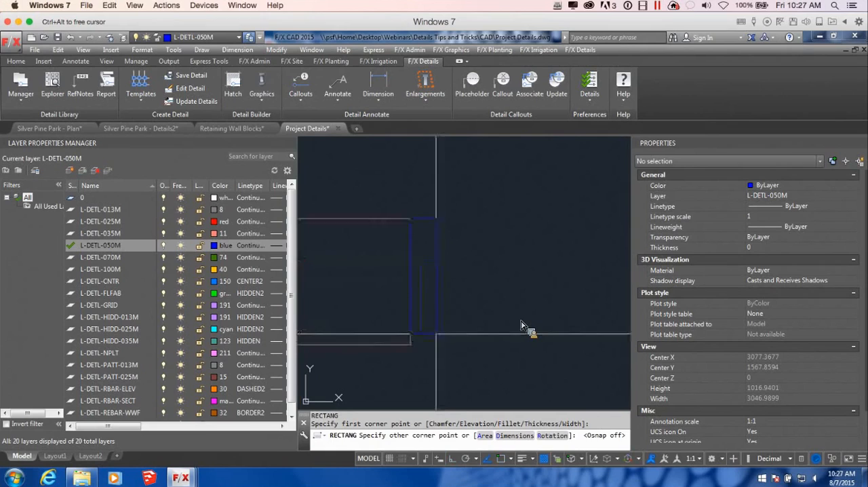
left_click(422, 345)
scroll(454, 339, "down", 4)
scroll(441, 319, "up", 3)
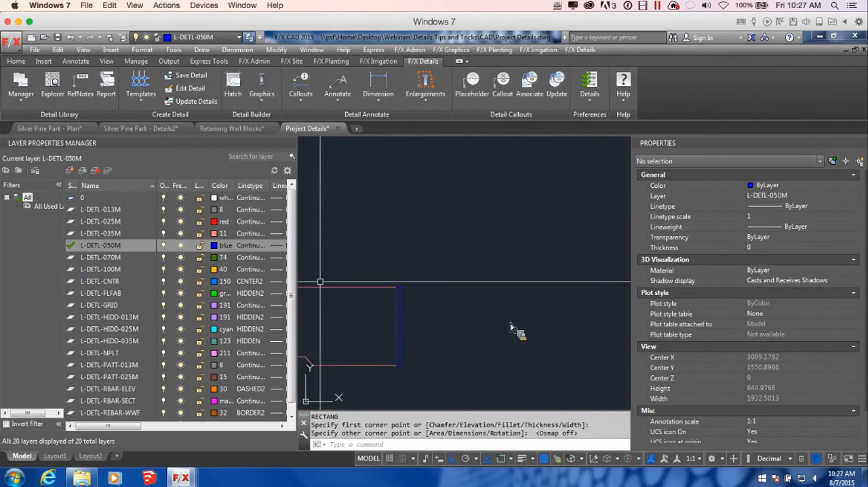
scroll(540, 331, "down", 8)
mouse_move(567, 327)
middle_mouse_down()
mouse_move(468, 310)
mouse_move(470, 301)
middle_mouse_up()
scroll(471, 304, "up", 2)
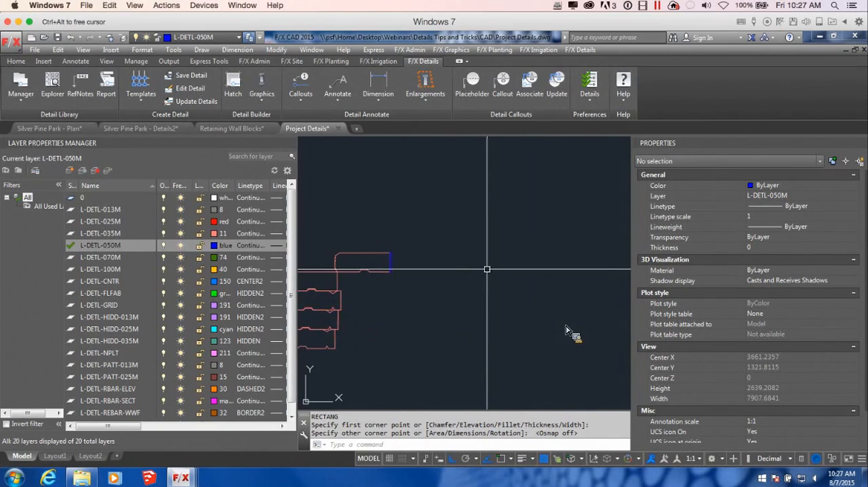
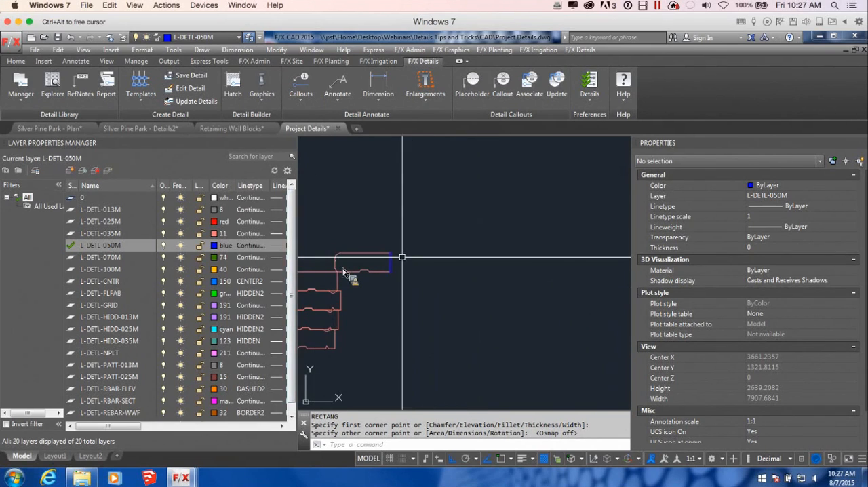
Step: Make L-DETL-025M the current layer and draw a 1200 by 100 rectangle extending back from the upper back corner of the narrow joint rectangle
double_click(98, 221)
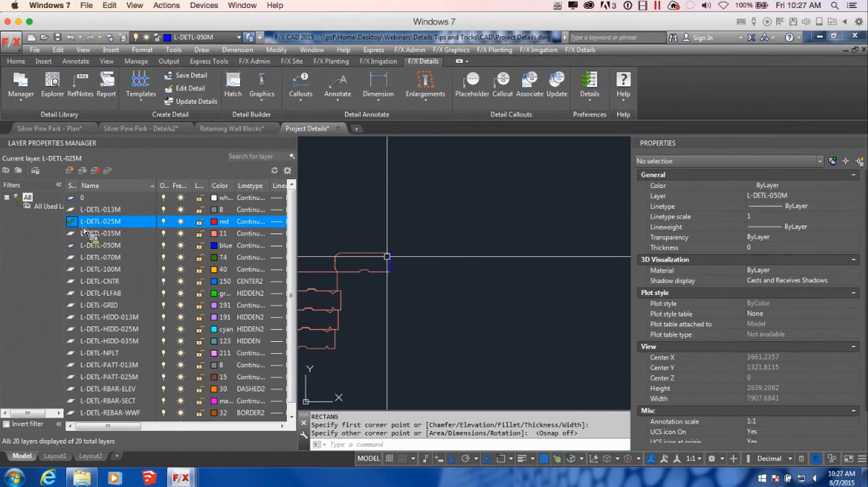
middle_click_drag(441, 264, 467, 258)
scroll(431, 254, "up", 2)
type("rec")
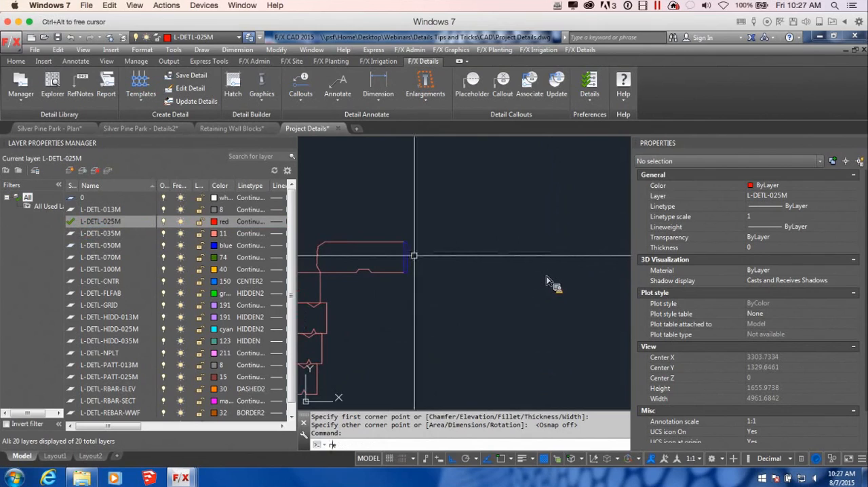
key("Return")
scroll(419, 266, "up", 4)
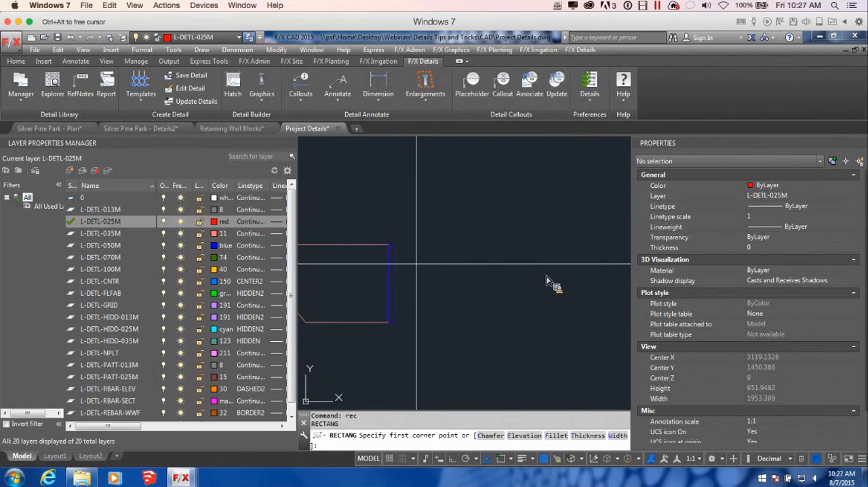
left_click(393, 244)
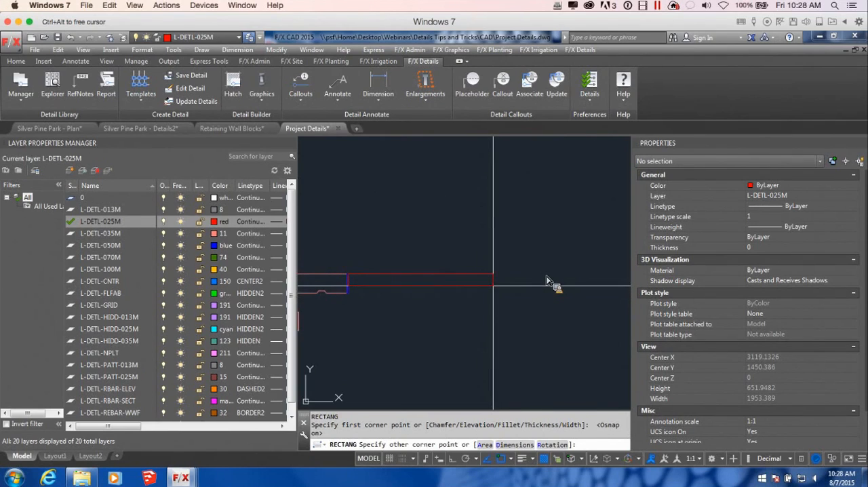
key("Return")
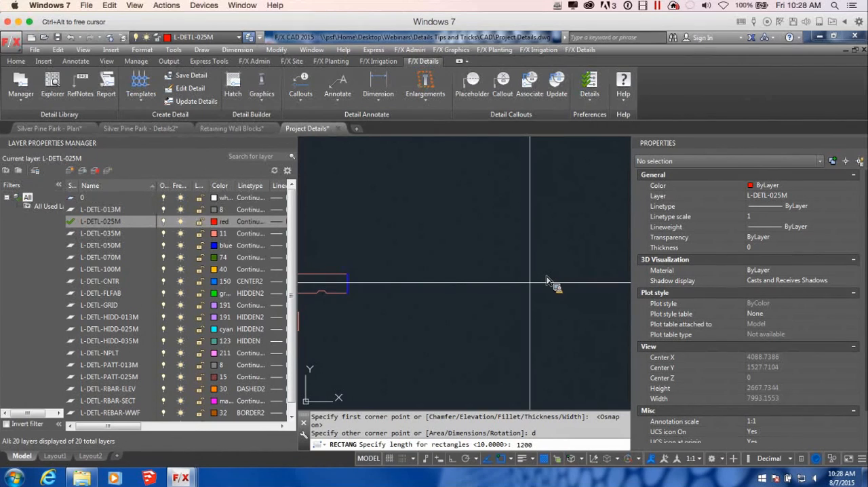
key("Return")
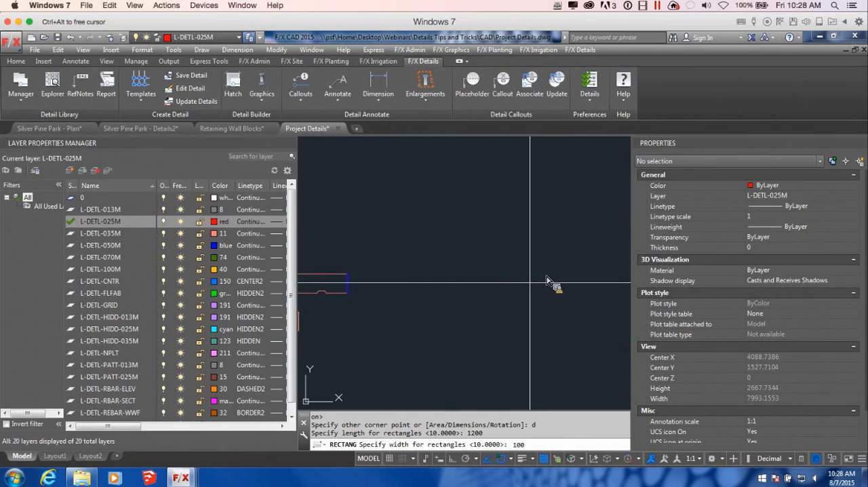
key("Return")
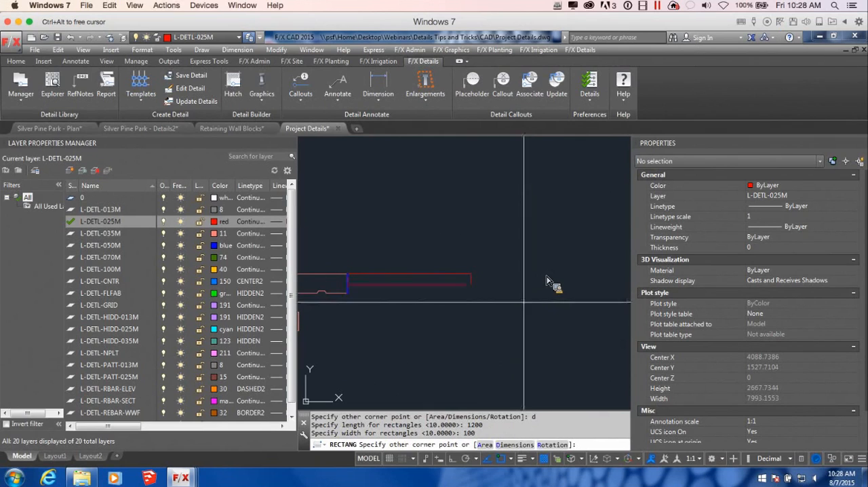
left_click(523, 311)
Step: Try to stretch the lower back corner of the narrow joint rectangle up to the underside of the 1200-long rectangle
scroll(520, 352, "down", 4)
mouse_move(493, 369)
middle_mouse_down()
mouse_move(558, 343)
mouse_move(493, 318)
middle_mouse_up()
scroll(538, 279, "up", 2)
scroll(494, 318, "up", 2)
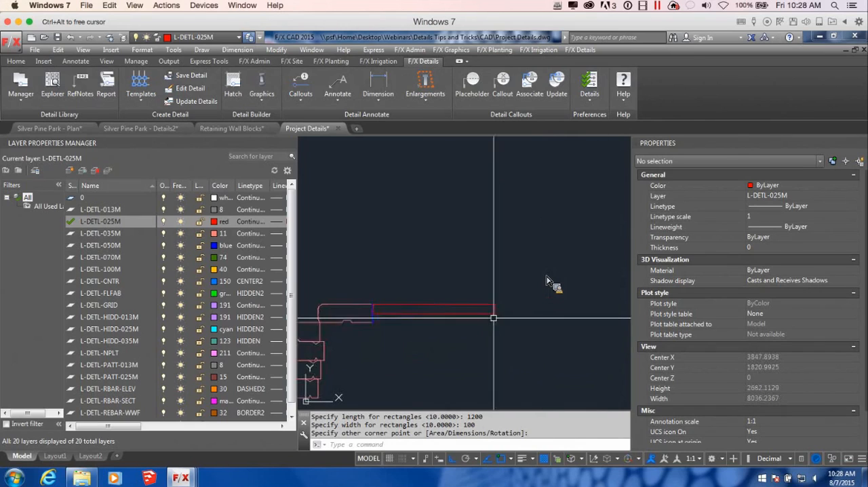
scroll(377, 322, "up", 10)
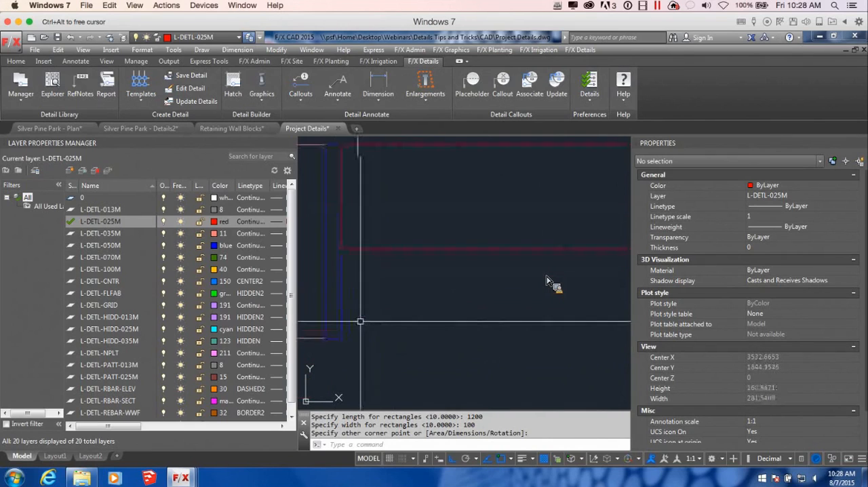
left_click(341, 327)
scroll(385, 254, "down", 2)
scroll(360, 310, "up", 2)
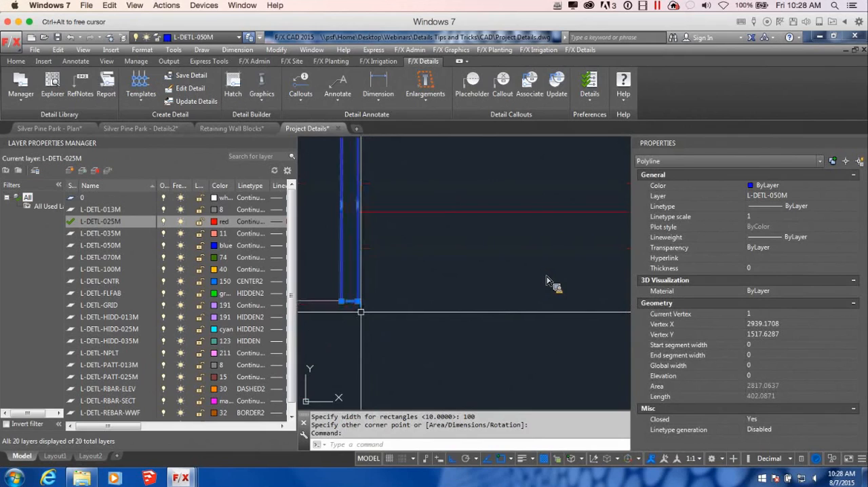
left_click(358, 301)
scroll(347, 212, "up", 2)
key("F3")
middle_click_drag(362, 215, 386, 277)
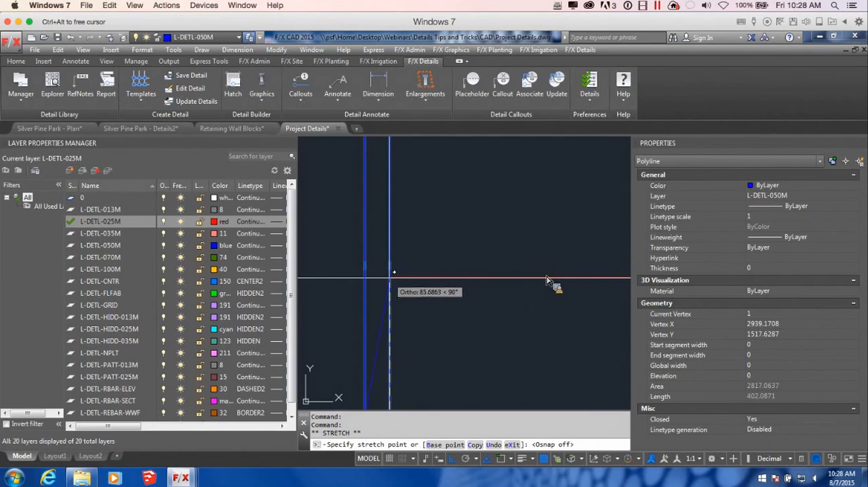
scroll(389, 276, "down", 4)
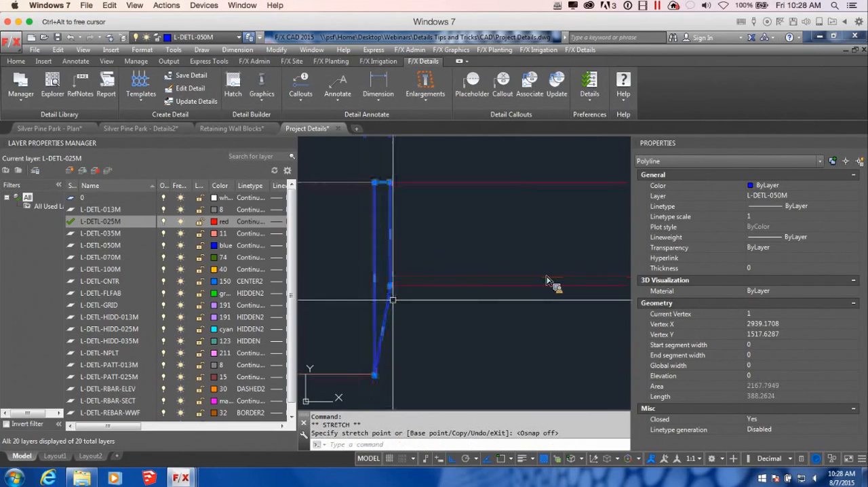
key("ctrl+z")
Step: With object snap off, stretch the joint rectangle's bottom edge up level with the underside of the 1200-long rectangle
left_click(356, 301)
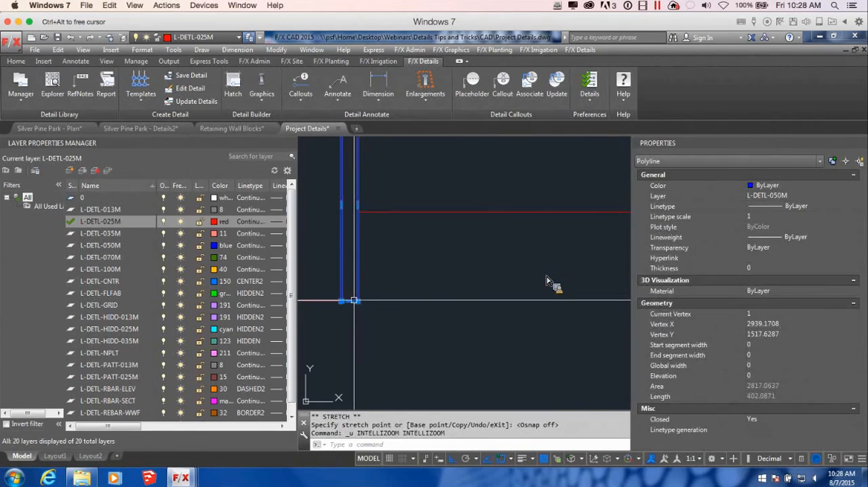
left_click(349, 301)
scroll(358, 222, "up", 4)
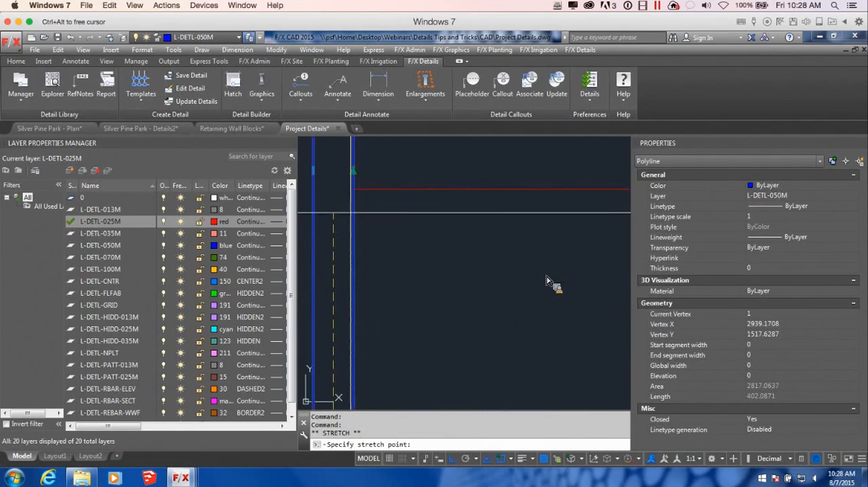
key("F3")
scroll(352, 212, "up", 3)
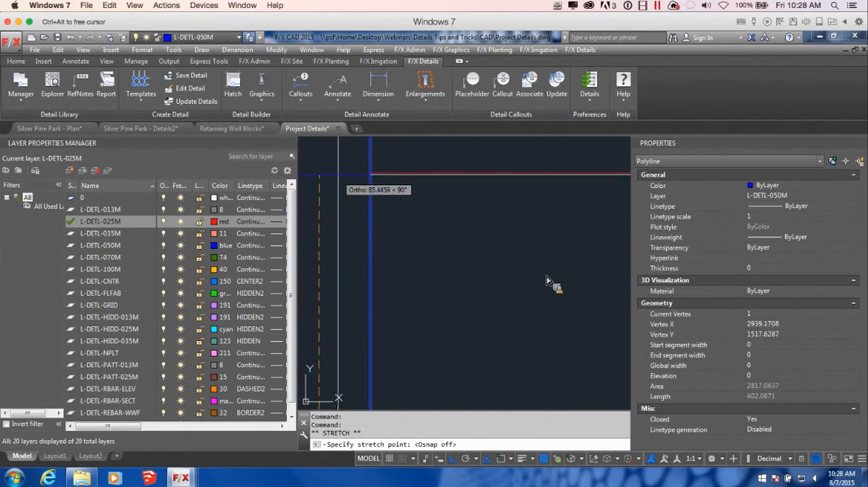
left_click(337, 172)
scroll(379, 203, "down", 2)
scroll(405, 234, "up", 2)
Step: Narrow the joint rectangle to about half its width by stretching its back edge toward the coping, and clear the selection
left_click(405, 234)
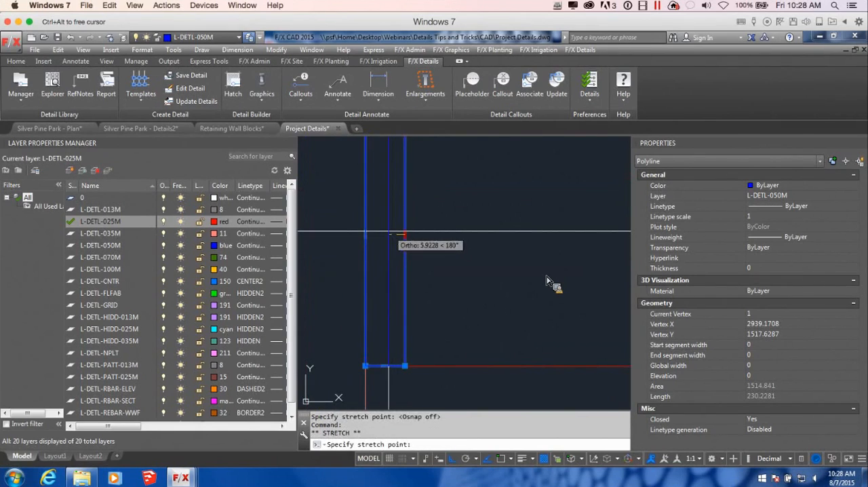
scroll(405, 235, "down", 3)
key("Escape")
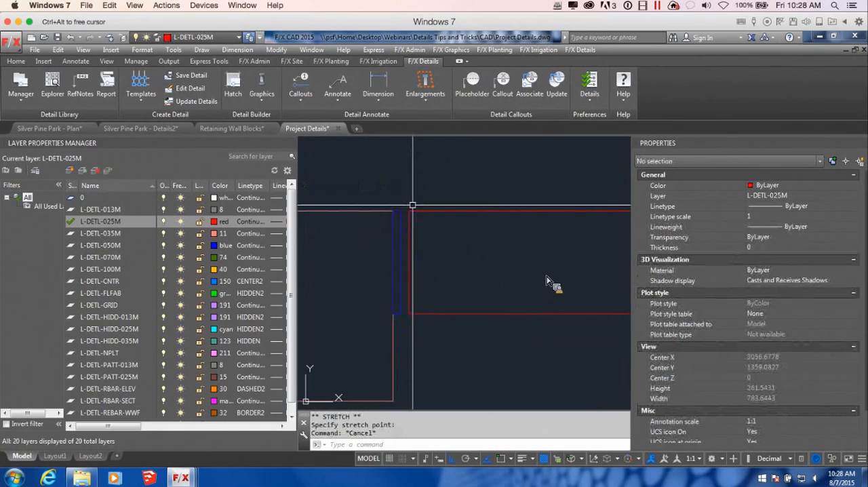
Step: Move the 1200-long rectangle so its upper front corner meets the upper back corner of the narrowed joint
left_click(412, 212)
type("m")
key("Return")
scroll(402, 206, "up", 2)
left_click(398, 206)
Step: Draw a curb polyline at the slab's far upper corner: 150 up, 150 across, down to the underside's level and back to the slab's lower corner
scroll(407, 213, "down", 10)
scroll(498, 277, "up", 2)
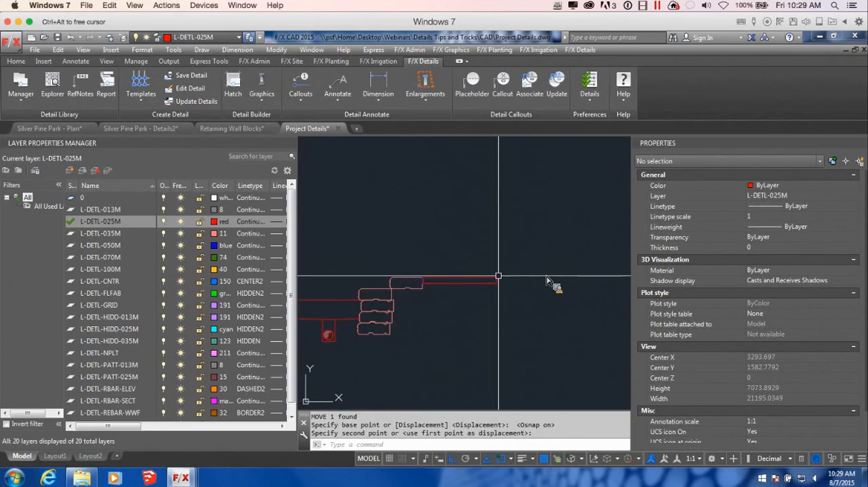
middle_click_drag(514, 291, 429, 299)
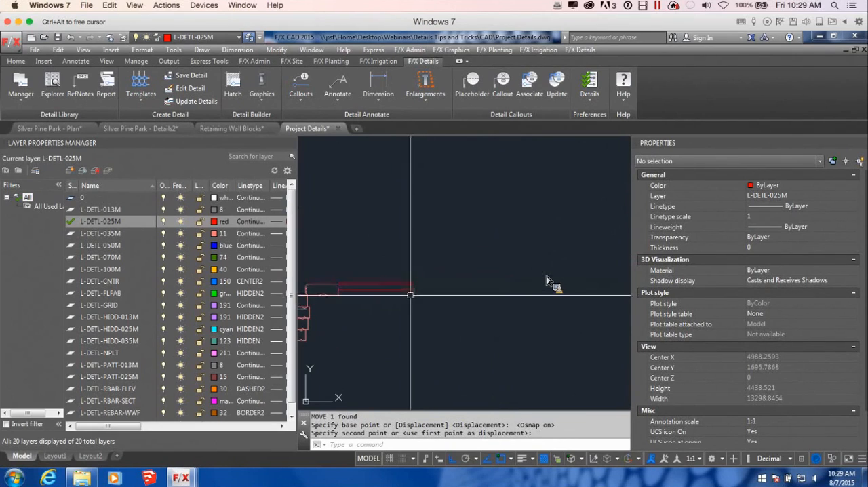
scroll(412, 286, "up", 6)
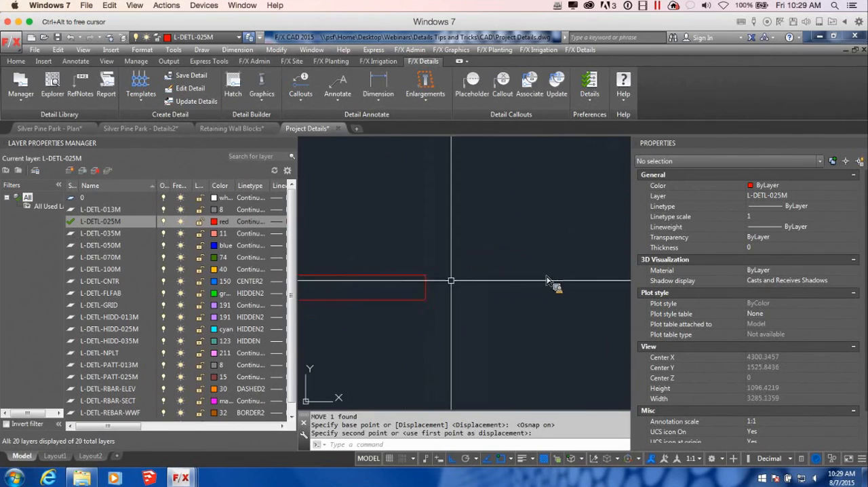
key("Return")
left_click(412, 283)
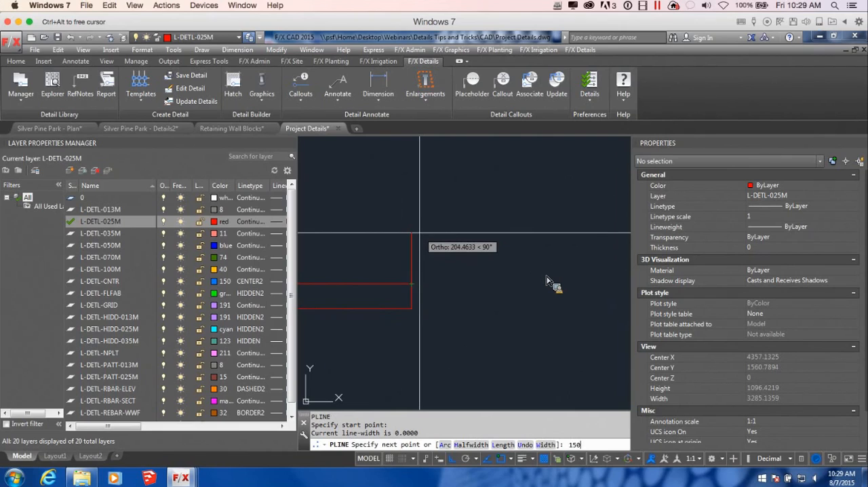
type("150")
key("Return")
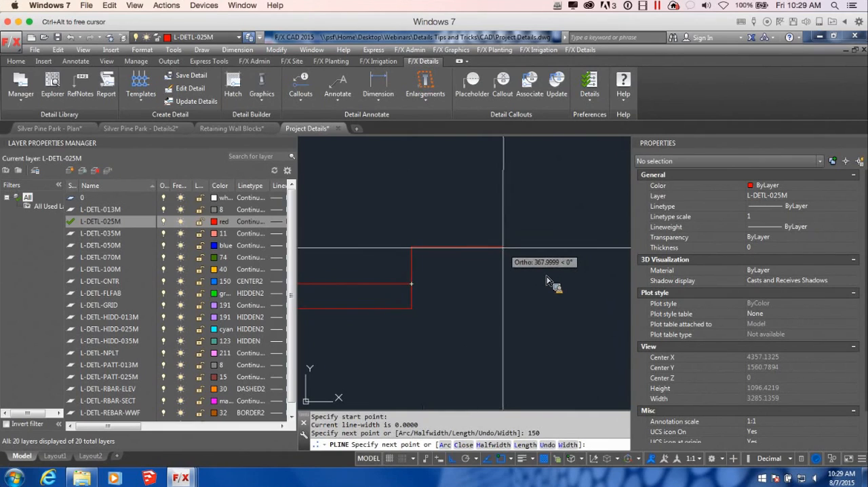
key("Return")
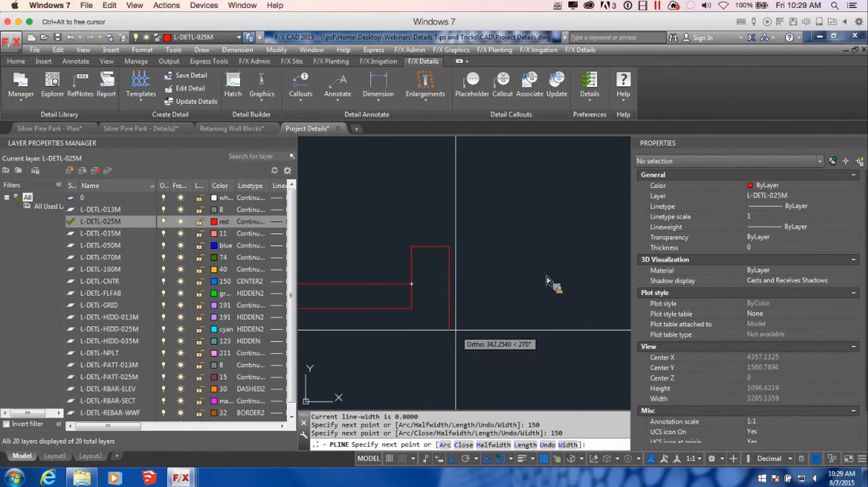
left_click(448, 307)
left_click(411, 309)
scroll(476, 305, "down", 8)
key("Return")
Step: With ortho off, draw a grade polyline from the curb's upper back corner, sloping gently down and rising again through arc segments
scroll(488, 303, "down", 3)
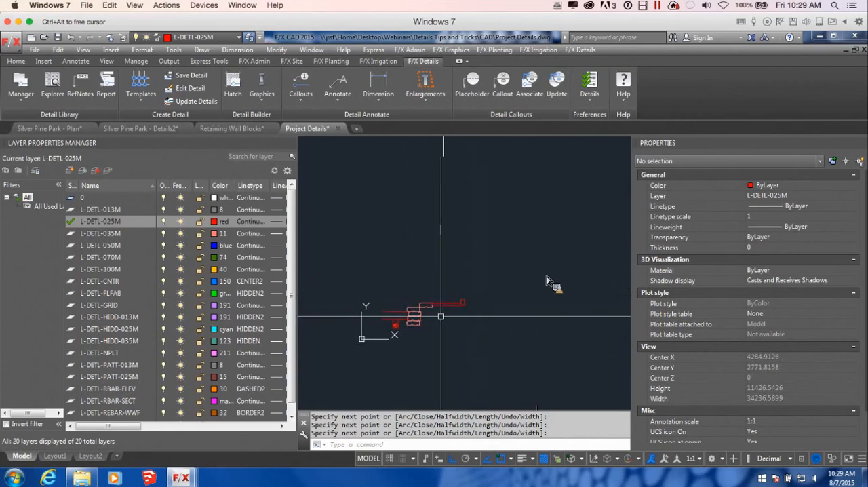
scroll(451, 319, "up", 8)
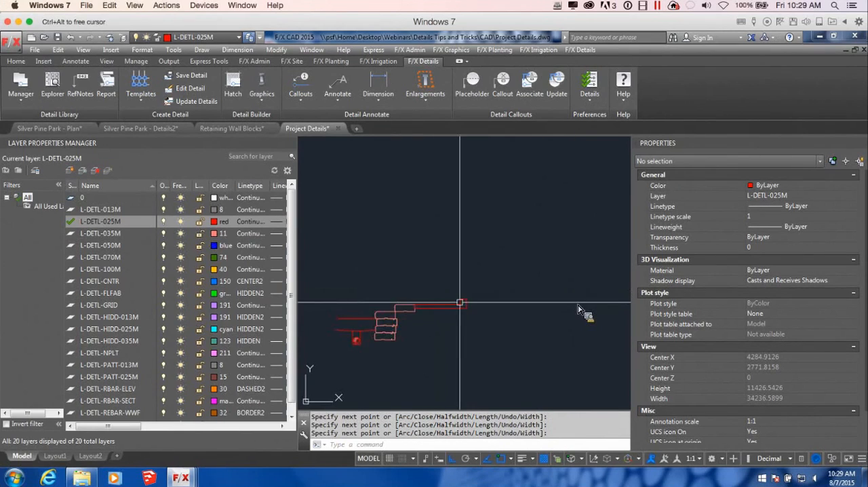
type("pl")
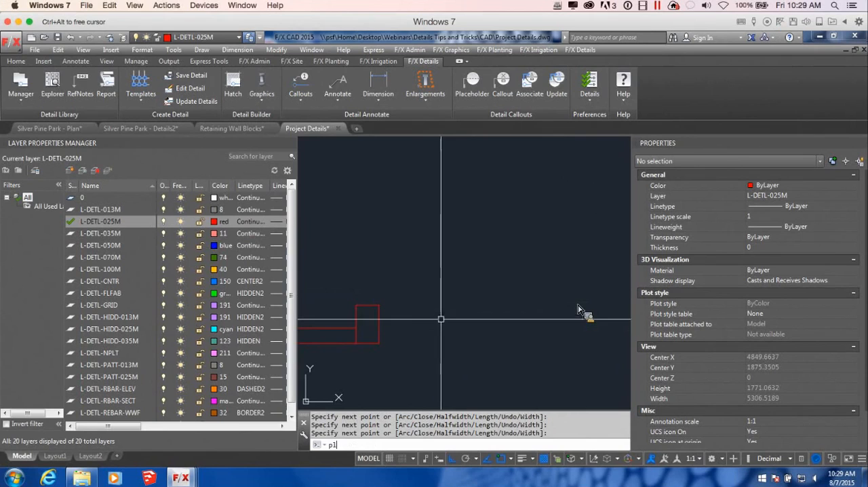
key("Return")
left_click(381, 305)
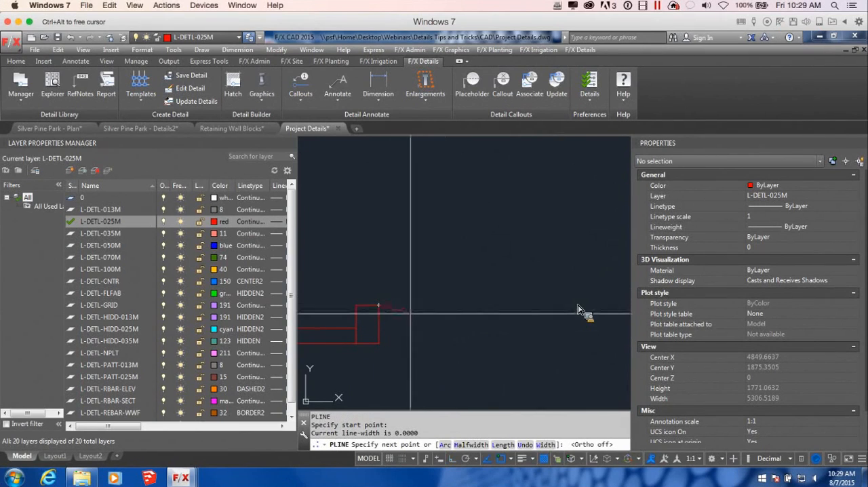
left_click(468, 310)
scroll(469, 310, "down", 3)
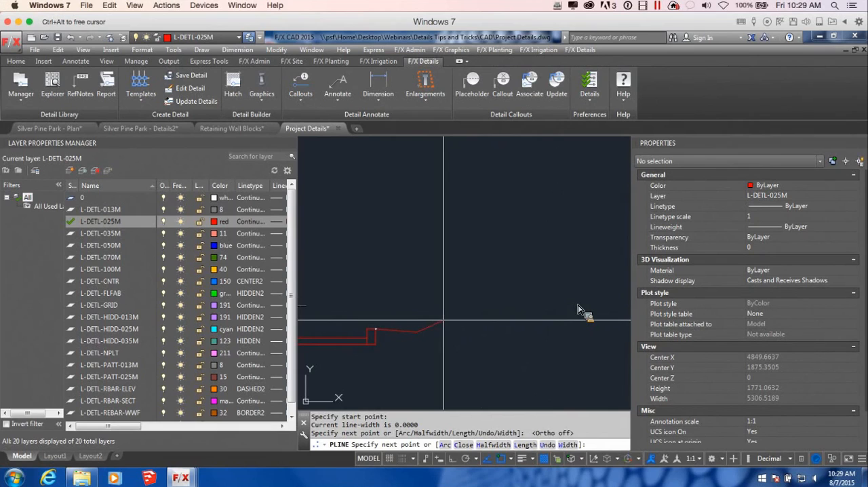
type("a")
key("Return")
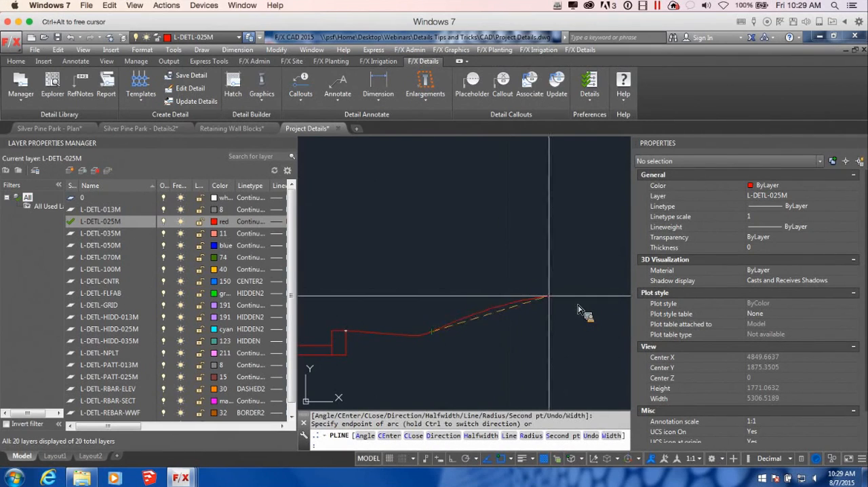
scroll(548, 292, "down", 3)
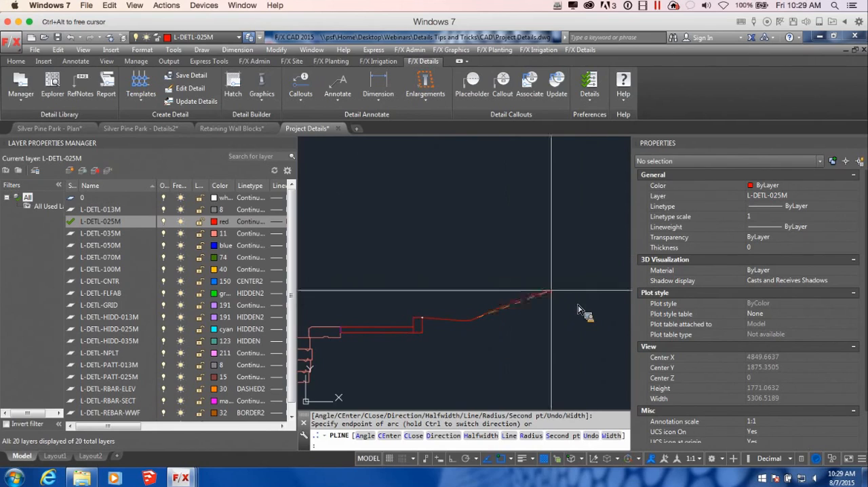
left_click(548, 287)
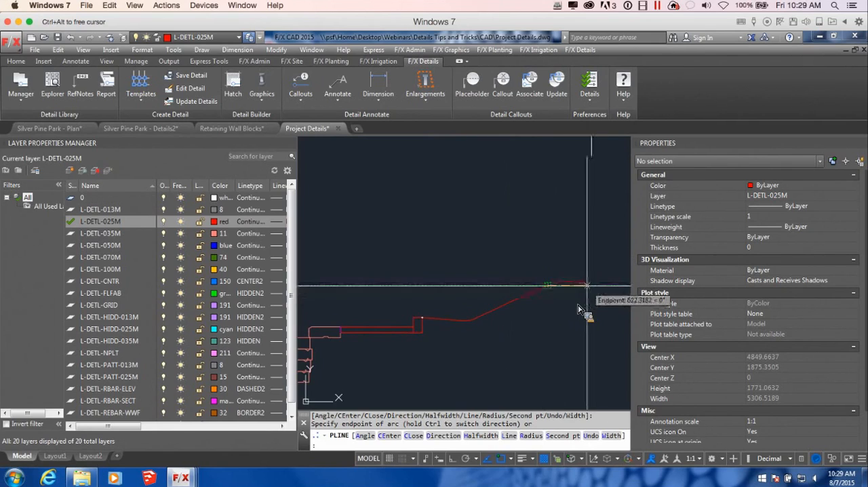
key("Return")
Step: End the grade polyline and start a base polyline at the lowest block's lower front corner, running 200 straight down
scroll(505, 334, "down", 5)
middle_click_drag(520, 347, 501, 319)
scroll(458, 270, "up", 6)
scroll(421, 300, "down", 4)
mouse_move(411, 318)
middle_mouse_down()
mouse_move(490, 326)
mouse_move(484, 331)
middle_mouse_up()
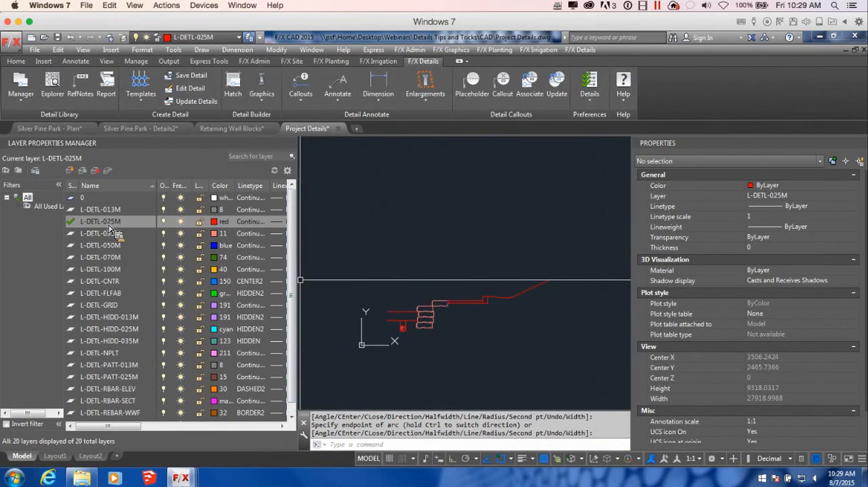
middle_click_drag(446, 361, 437, 333)
scroll(454, 300, "up", 5)
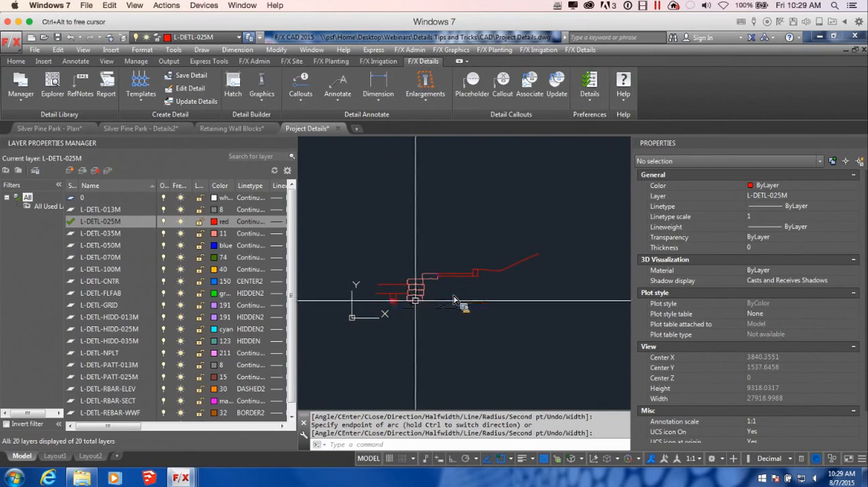
key("Return")
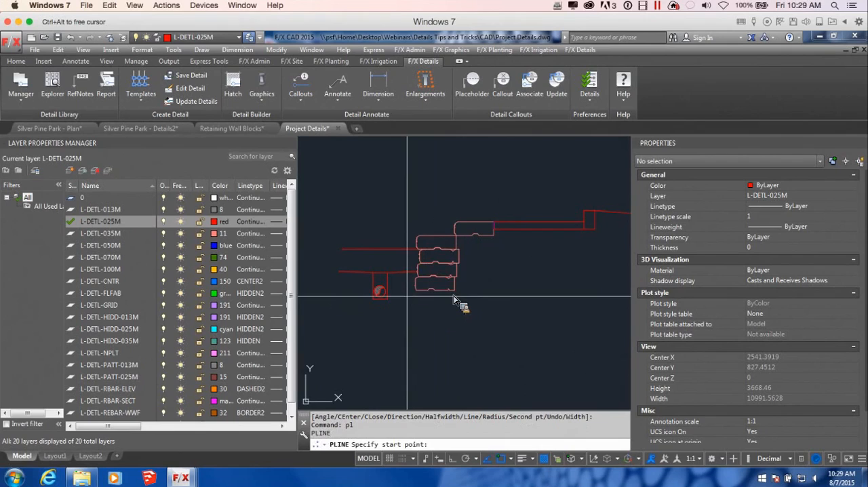
left_click(415, 291)
scroll(454, 300, "up", 4)
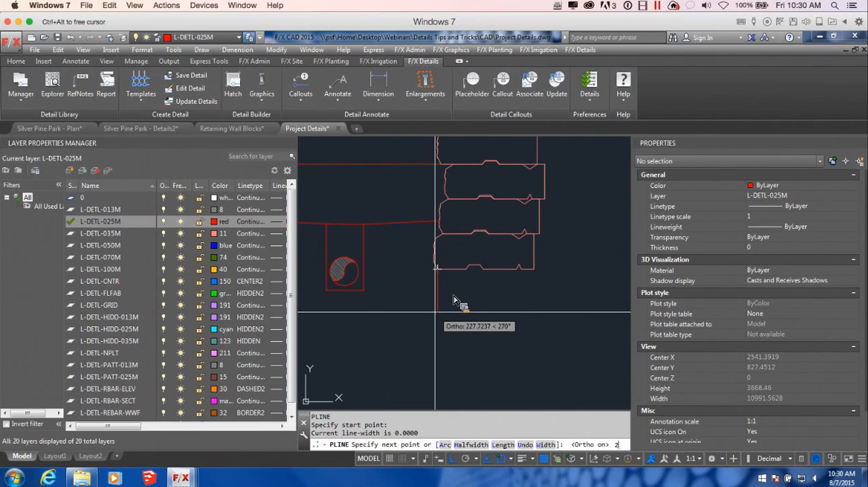
type("00")
key("Return")
Step: Continue the base polyline about 557 horizontally beneath the lowest block, diagonally up behind it, and vertically up toward the slab
scroll(444, 314, "down", 6)
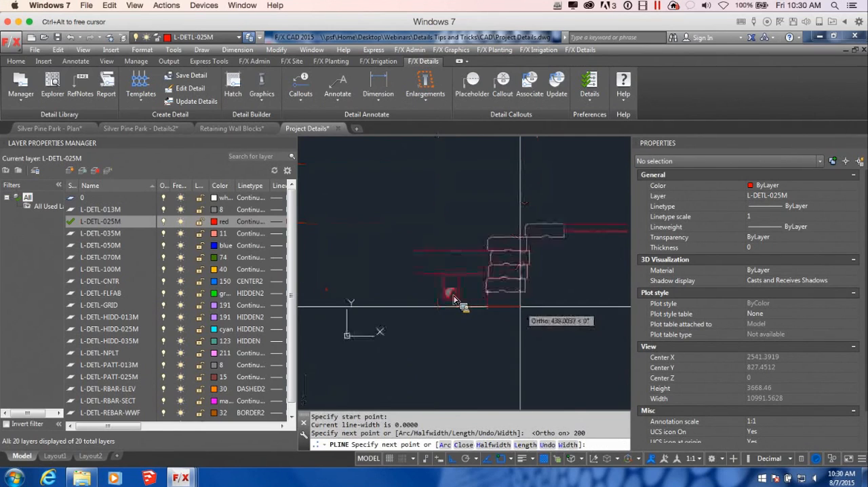
scroll(486, 308, "up", 4)
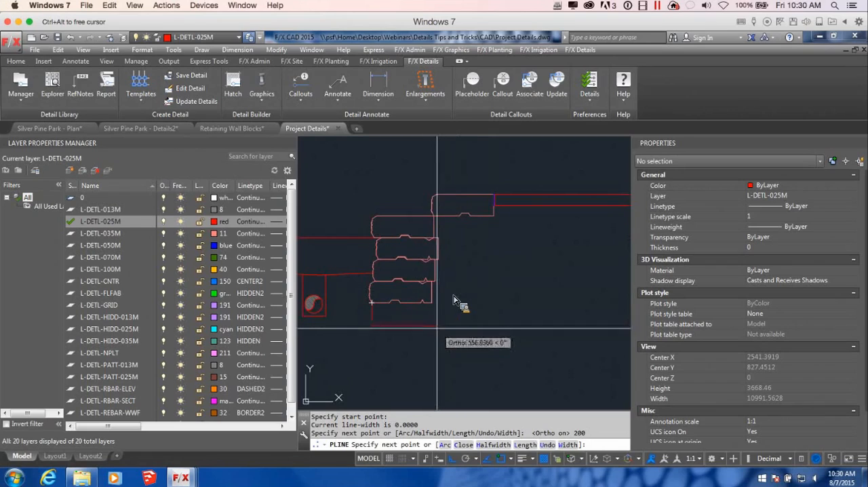
key("F8")
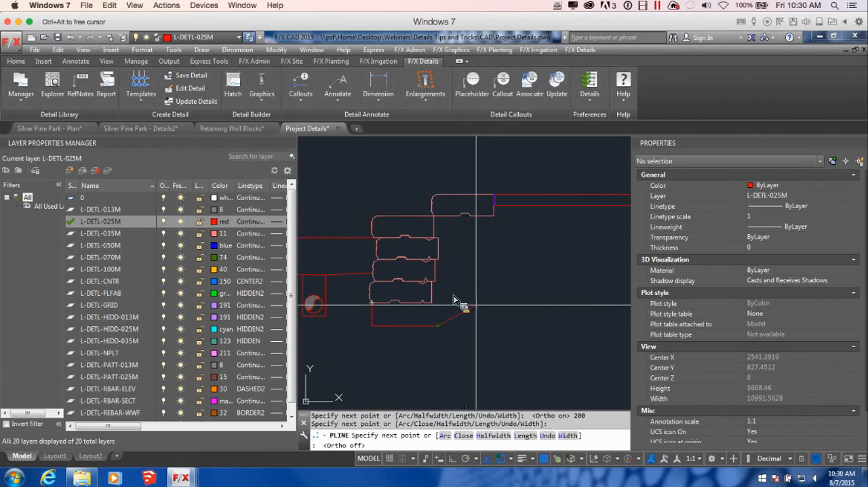
left_click(478, 306)
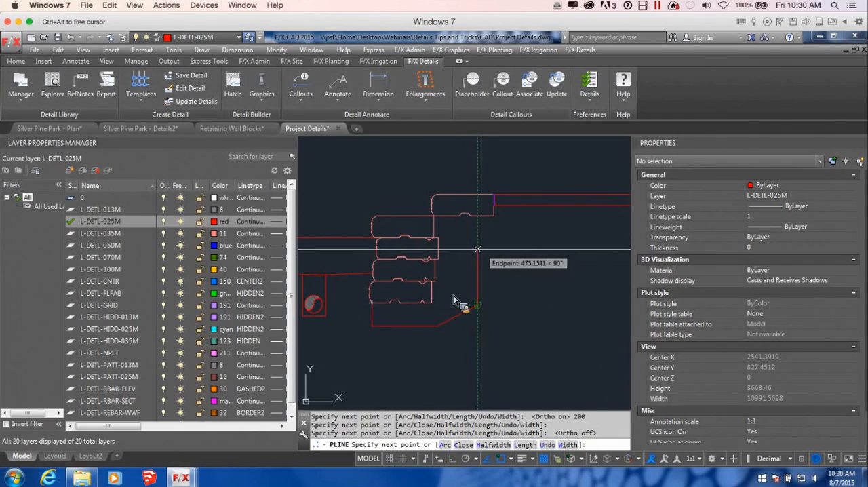
left_click(478, 236)
Step: With ortho on, extend the base polyline horizontally beneath the slab past the curb and end it diagonally at the curb's lower back corner
scroll(467, 230, "up", 3)
scroll(540, 285, "up", 4)
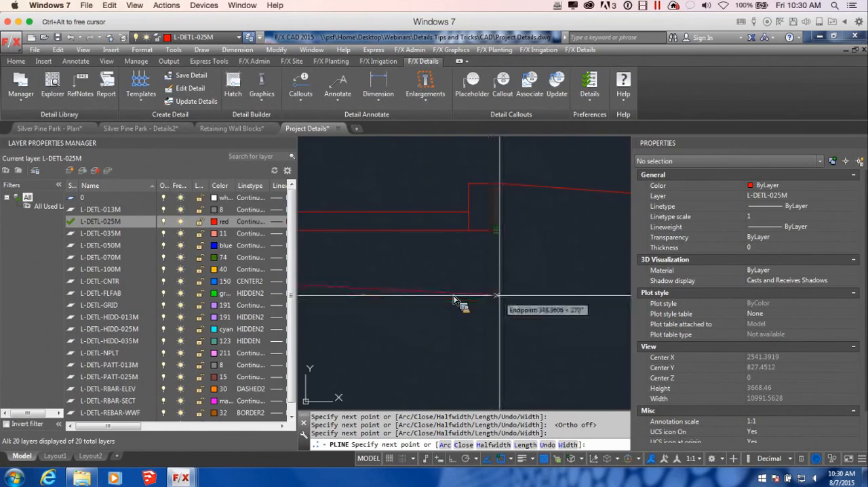
key("F8")
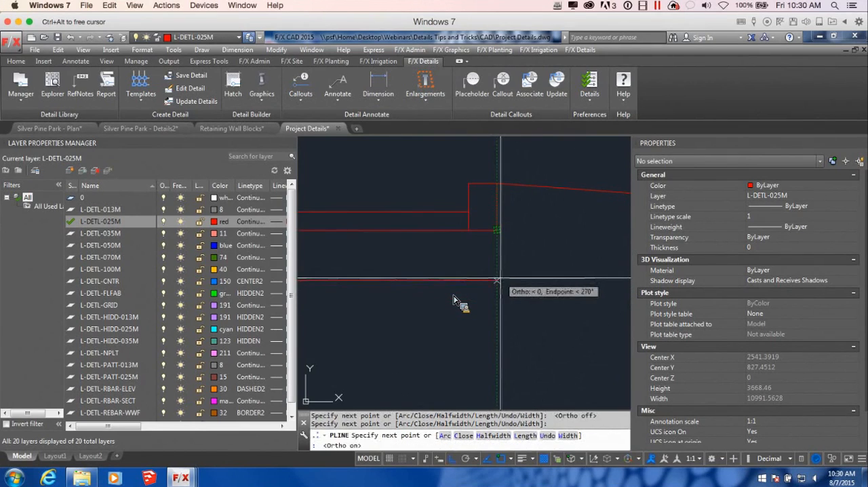
scroll(557, 280, "down", 6)
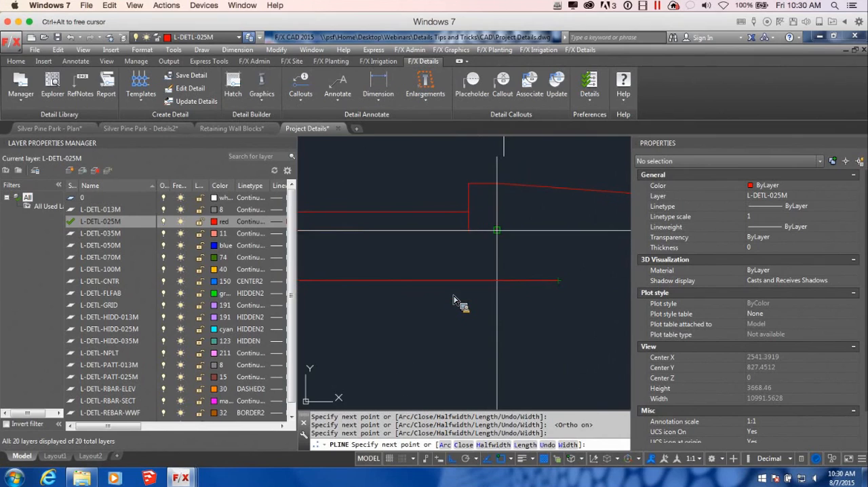
scroll(574, 287, "up", 6)
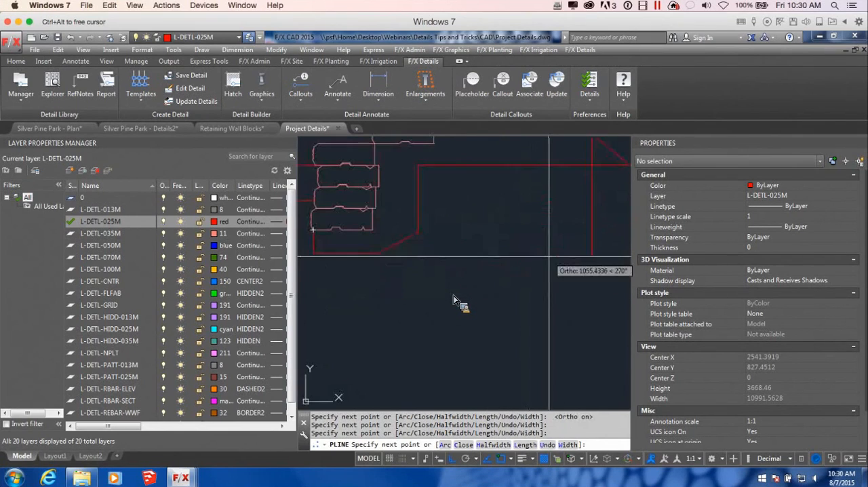
key("Return")
scroll(362, 261, "up", 2)
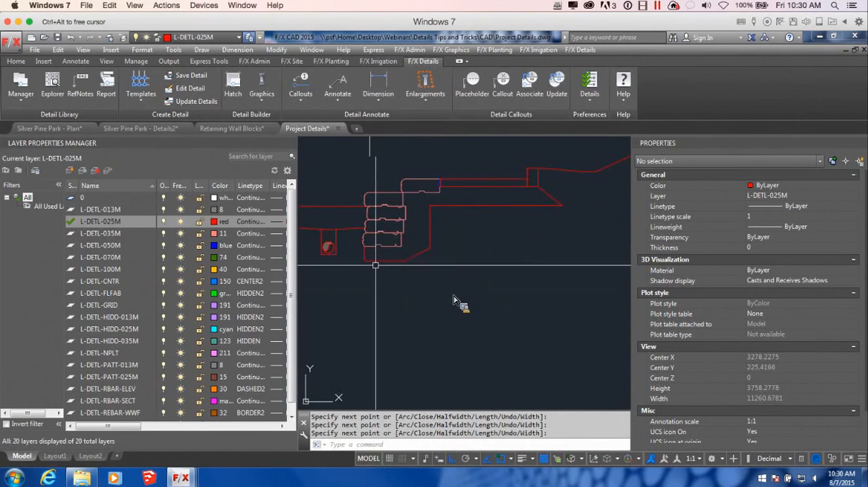
Step: Stretch the base polyline's lower front corner horizontally outward from the wall so its front edge slopes, and clear the selection
left_click(362, 262)
left_click(362, 262)
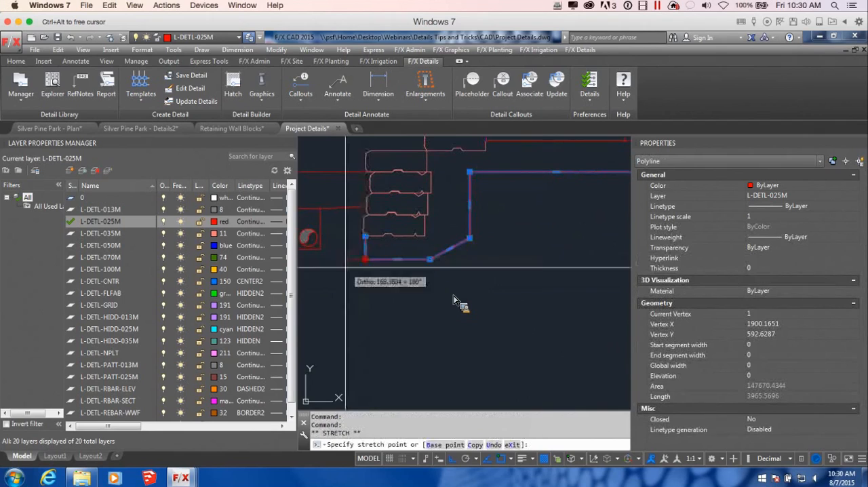
scroll(389, 251, "down", 3)
mouse_move(462, 259)
middle_mouse_down()
mouse_move(447, 273)
mouse_move(492, 301)
mouse_move(460, 294)
mouse_move(516, 285)
middle_mouse_up()
key("Escape")
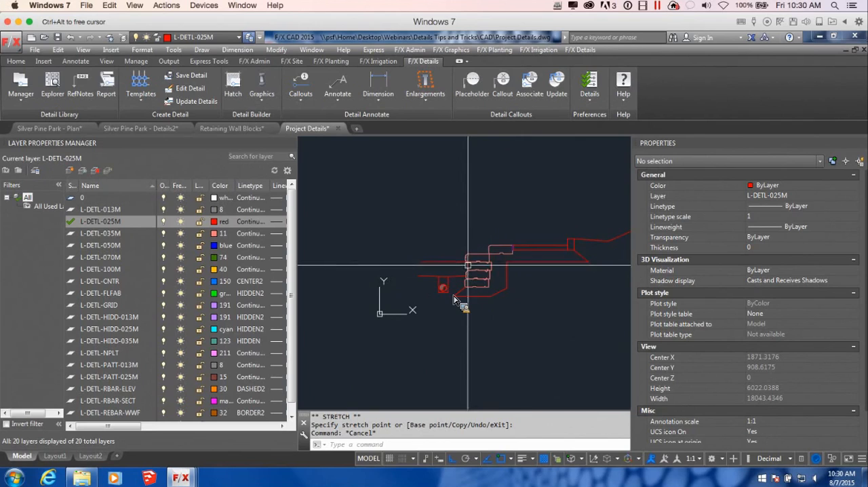
Step: Draw a polyline joining the outer ends of the two grade lines in front of the wall
type("pl")
key("Return")
scroll(454, 300, "up", 6)
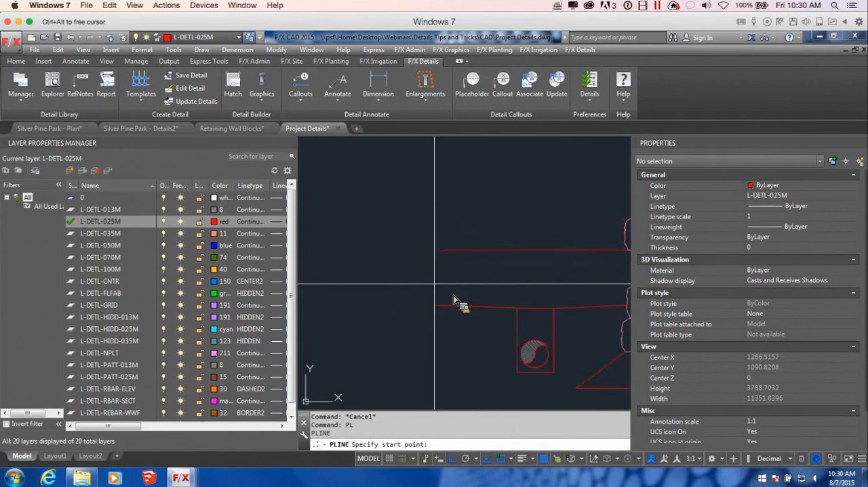
left_click(432, 304)
scroll(455, 300, "down", 8)
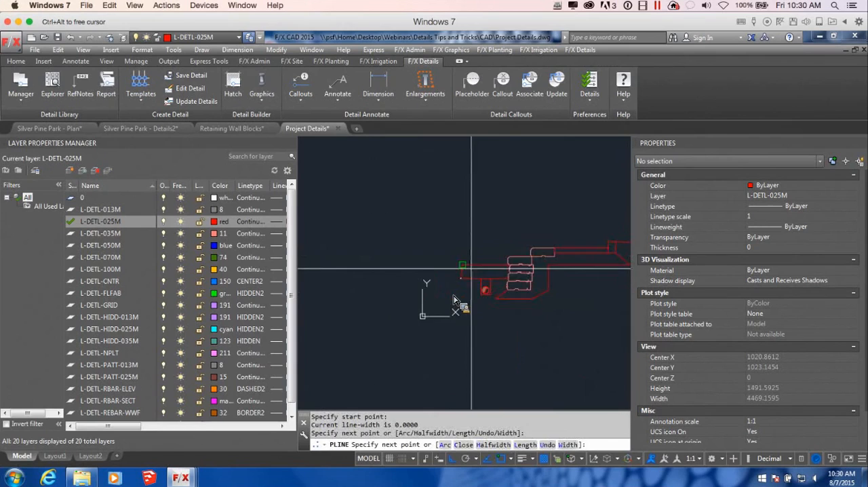
key("Escape")
scroll(456, 303, "up", 2)
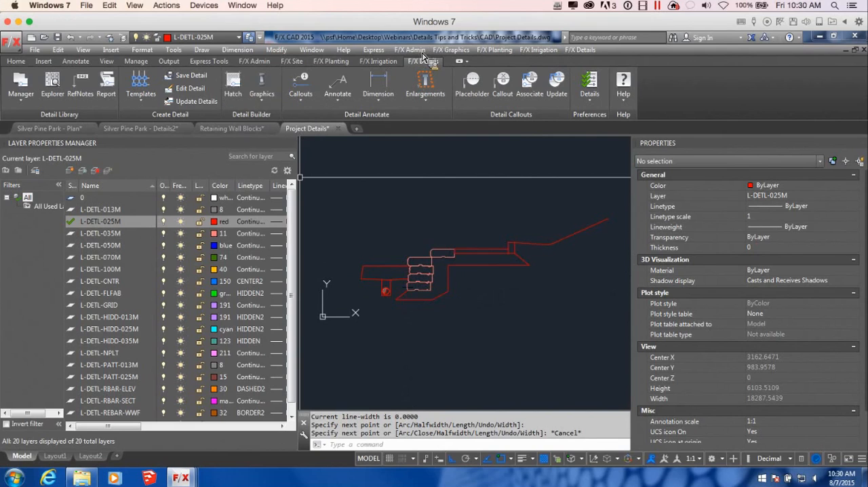
Step: Hatch the curb and the slab with the CONCRETE_DENSE1 detail pattern
left_click(236, 87)
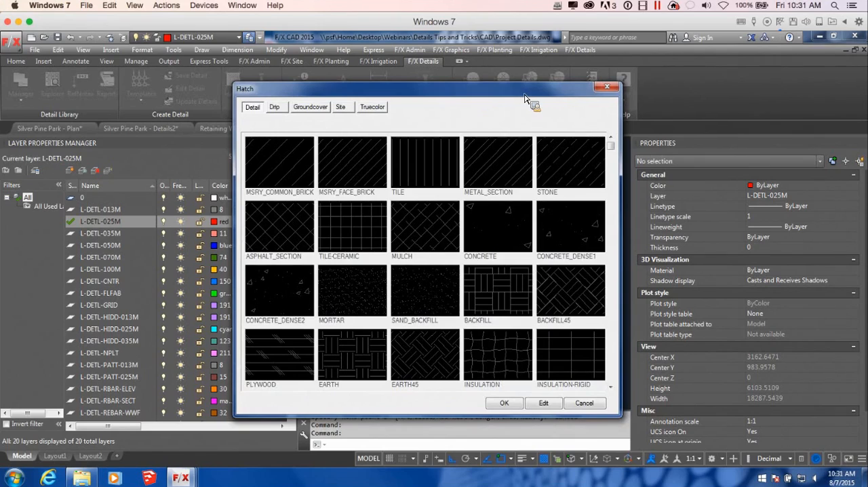
mouse_move(524, 99)
left_mouse_down()
mouse_move(296, 105)
mouse_move(304, 95)
mouse_move(418, 83)
left_mouse_up()
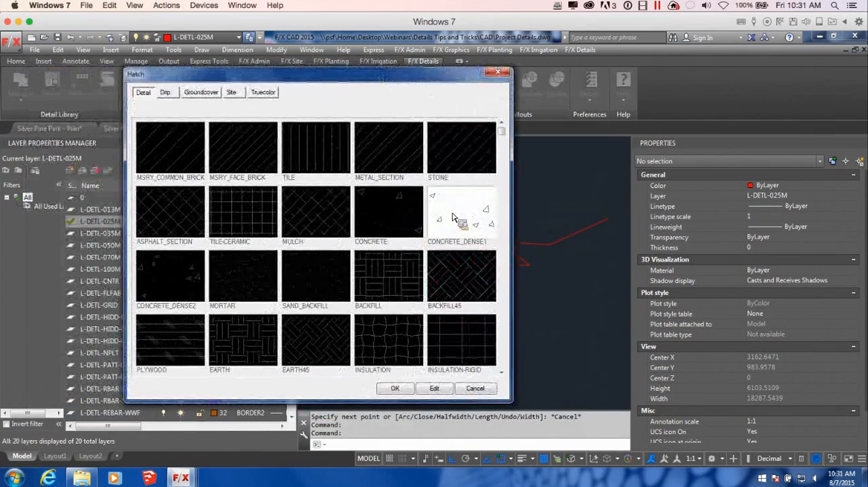
left_click(395, 388)
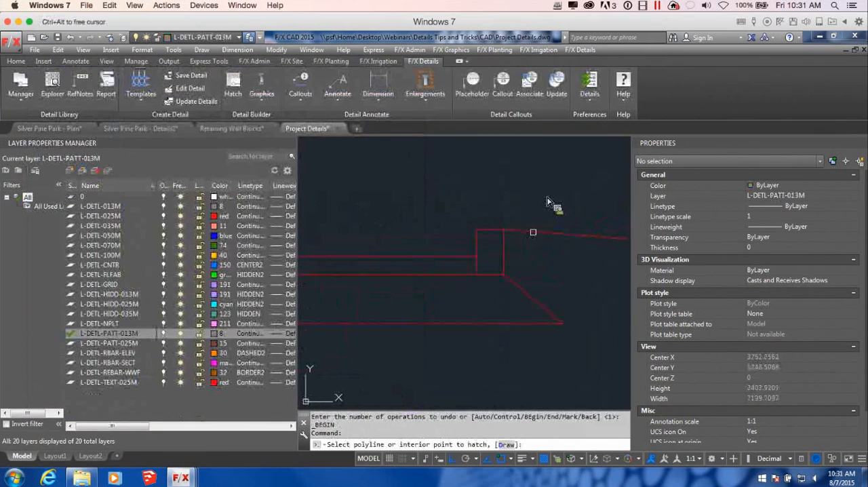
scroll(548, 202, "down", 5)
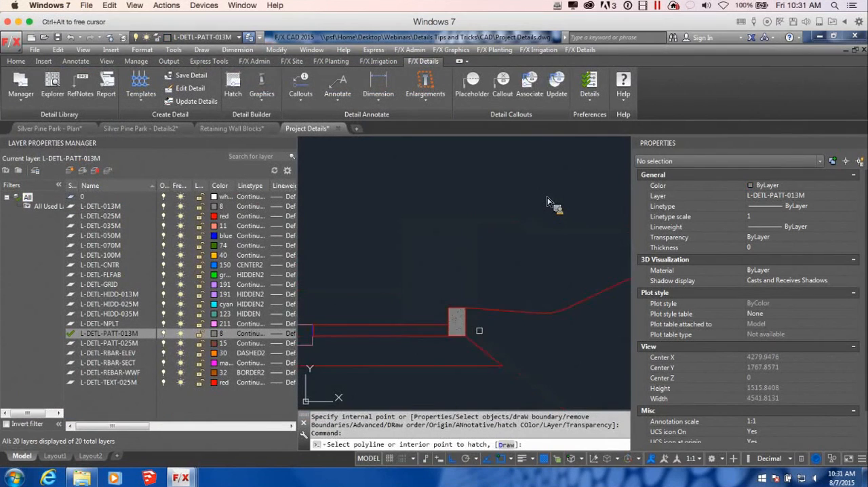
scroll(548, 202, "up", 5)
scroll(470, 341, "up", 3)
scroll(491, 317, "down", 10)
scroll(463, 319, "up", 6)
left_click(463, 319)
scroll(495, 326, "down", 8)
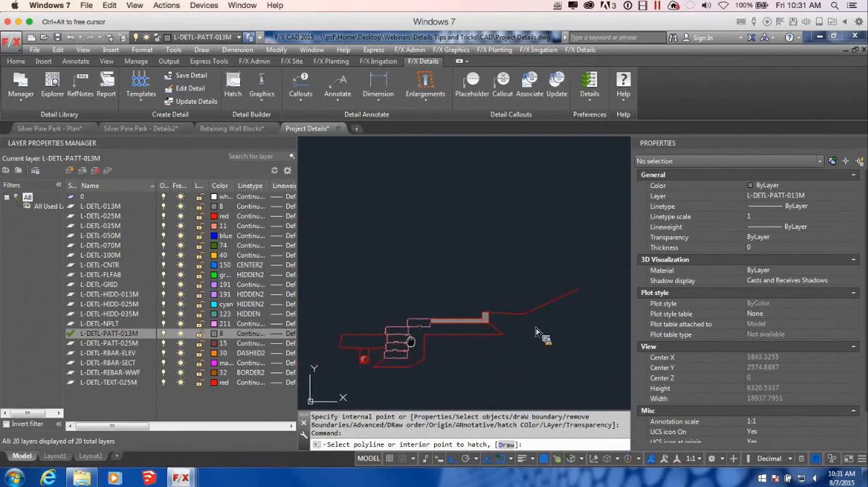
key("ctrl+z")
Step: Hatch the base area behind the blocks and beneath the slab with the GRAVEL-DENSE detail pattern
key("Return")
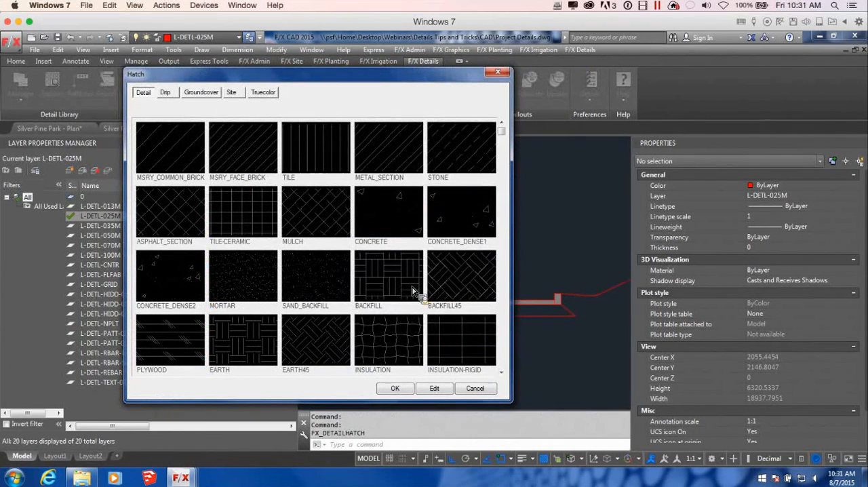
left_click(458, 283)
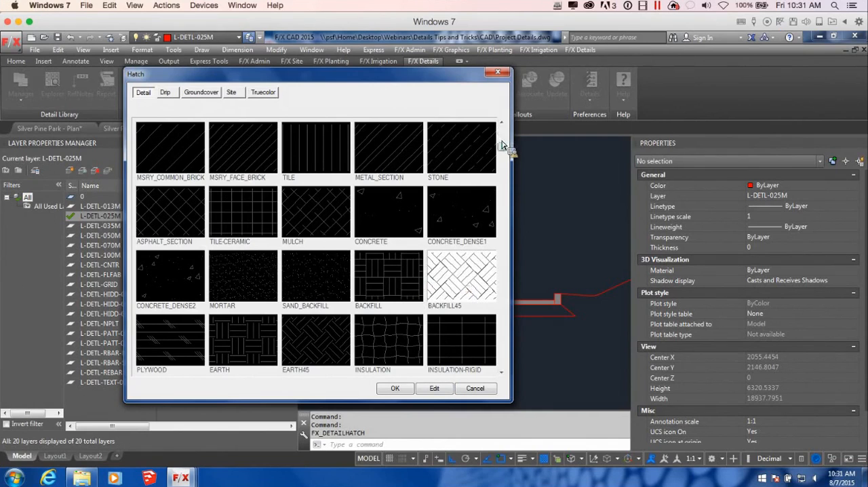
left_click(502, 372)
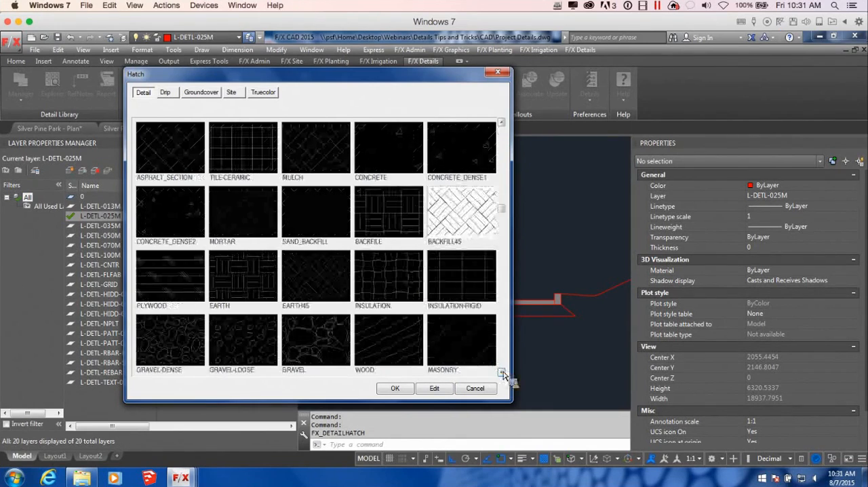
left_click(502, 372)
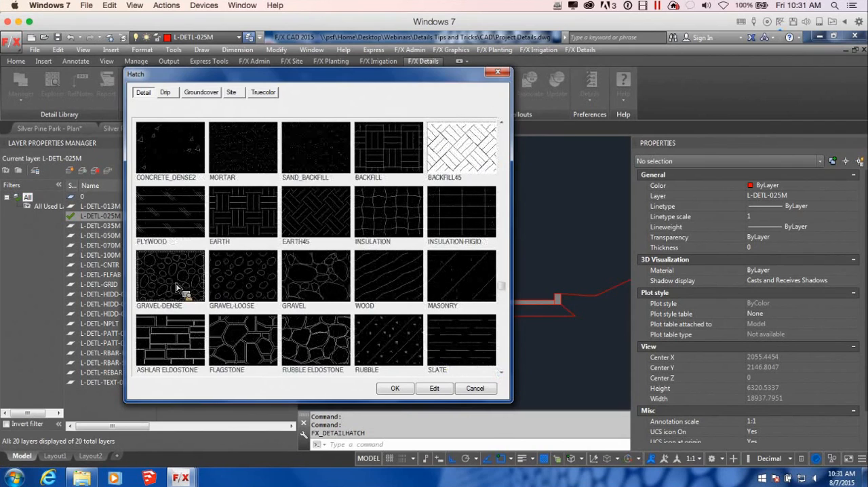
left_click(396, 387)
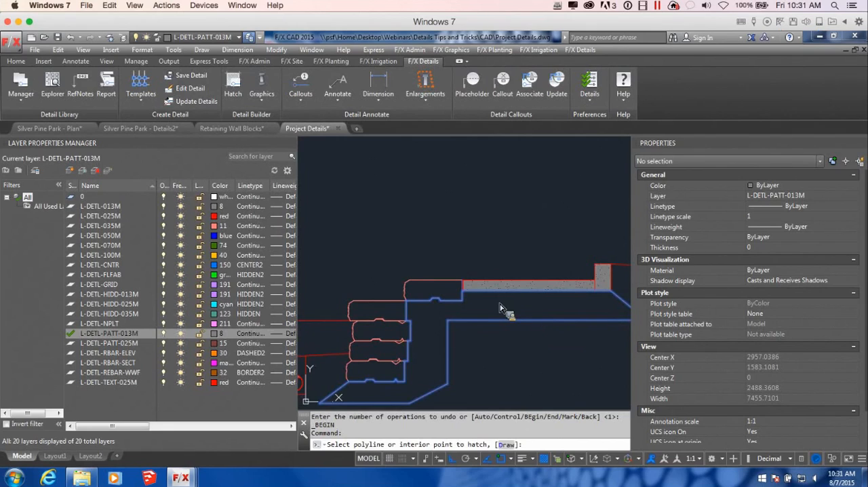
left_click(510, 308)
key("Return")
key("Return")
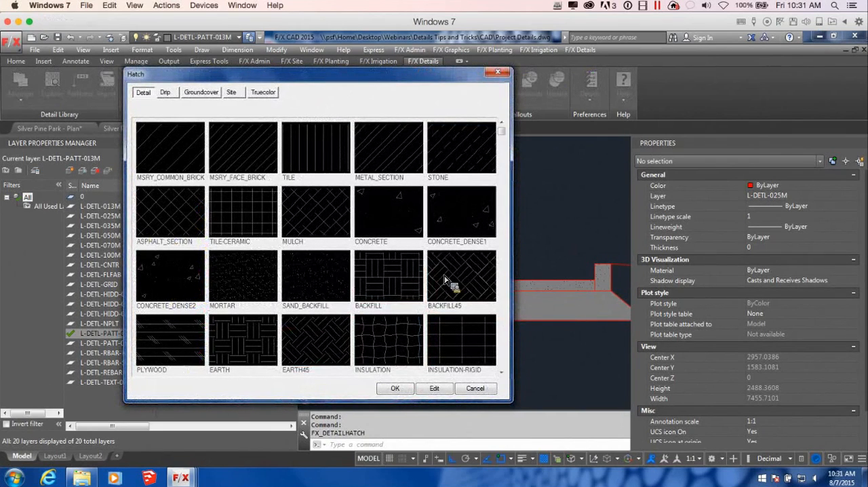
Step: Hatch the closed area between the two grade lines in front of the wall with the ASPHALT_SECTION pattern
left_click(177, 215)
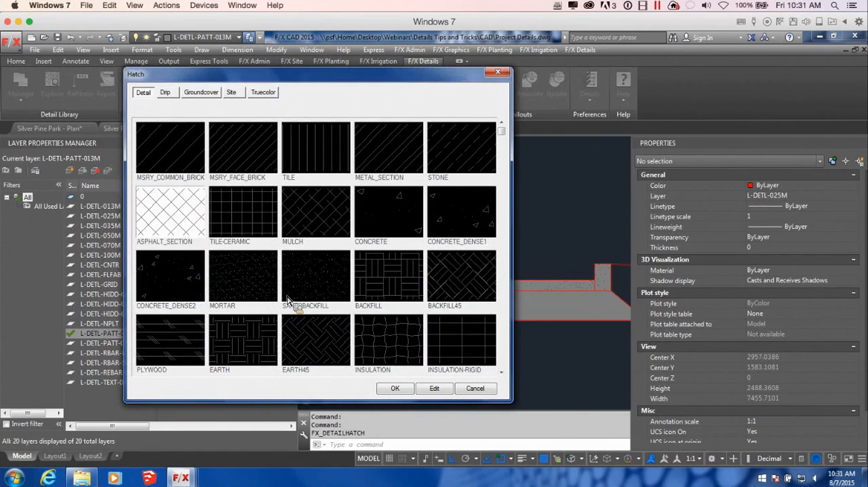
left_click(386, 389)
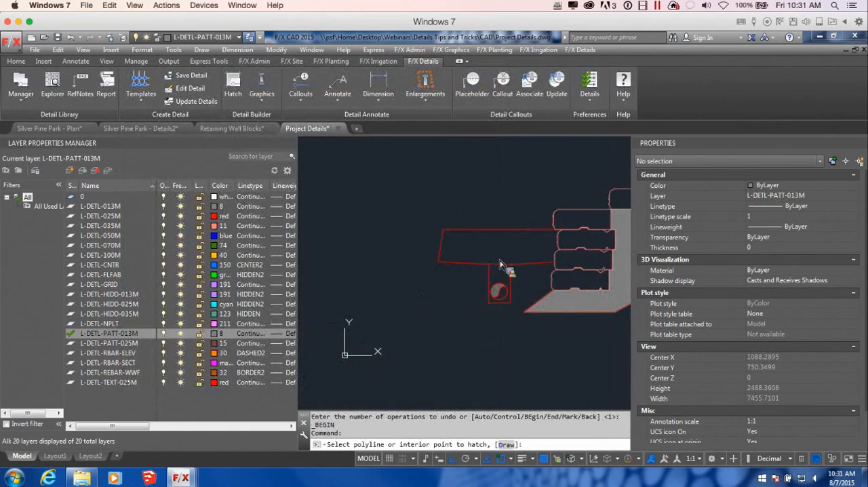
left_click(510, 254)
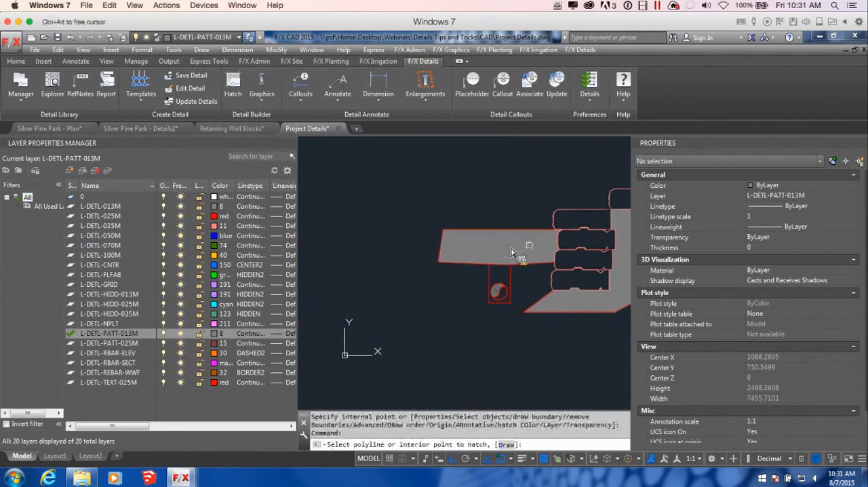
key("Return")
Step: Try setting the asphalt and base gravel hatches to pattern scale 1 with origin X 100 and origin Y 50
scroll(421, 272, "up", 5)
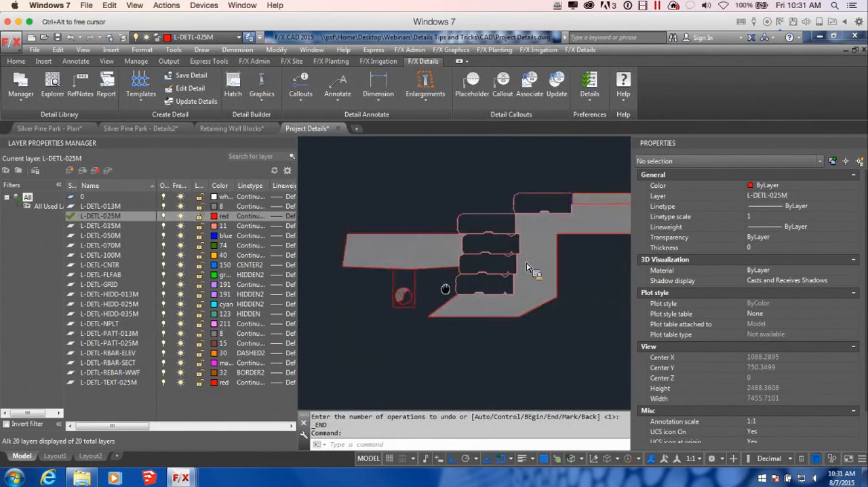
left_click(391, 236)
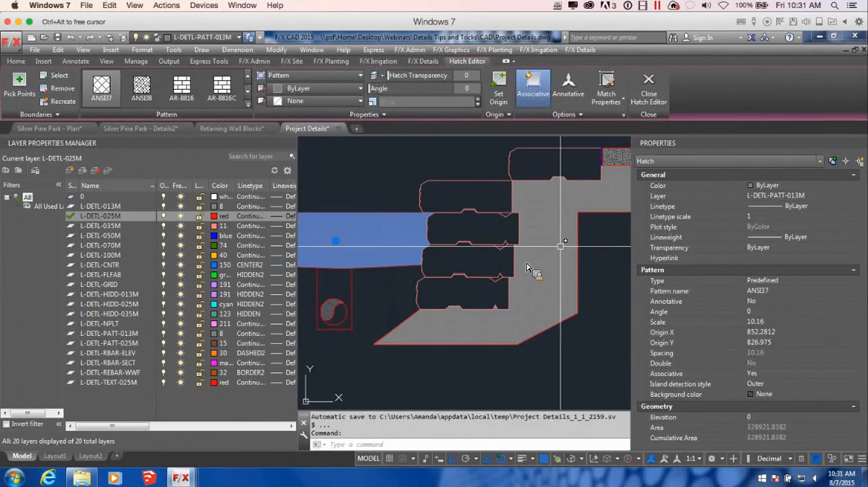
left_click(562, 248)
scroll(592, 214, "down", 4)
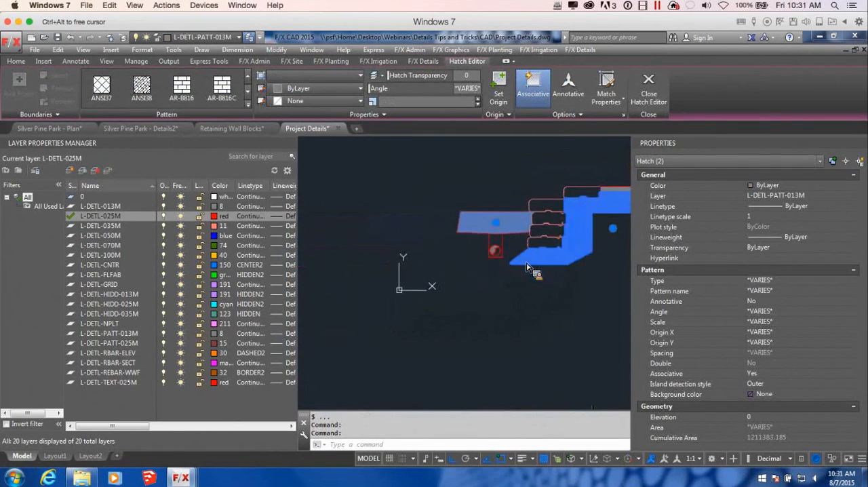
scroll(574, 238, "up", 2)
middle_click_drag(574, 257, 418, 288)
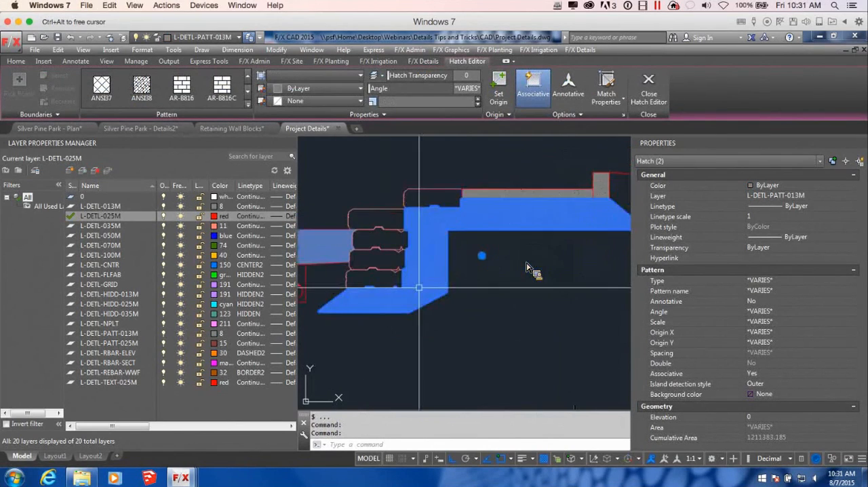
left_click(773, 323)
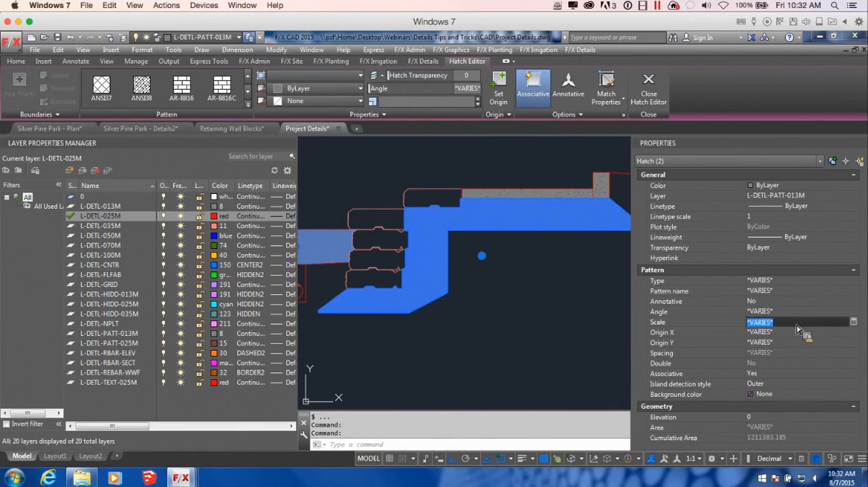
type("1")
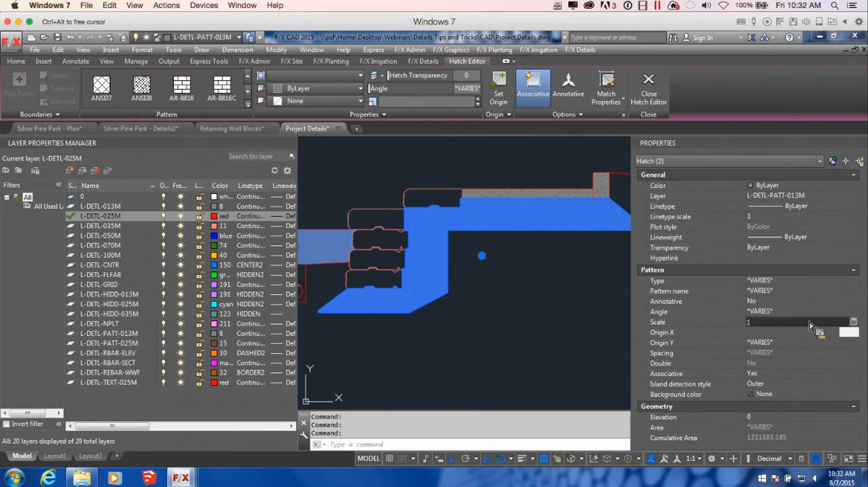
left_click(802, 332)
type("100")
left_click(780, 342)
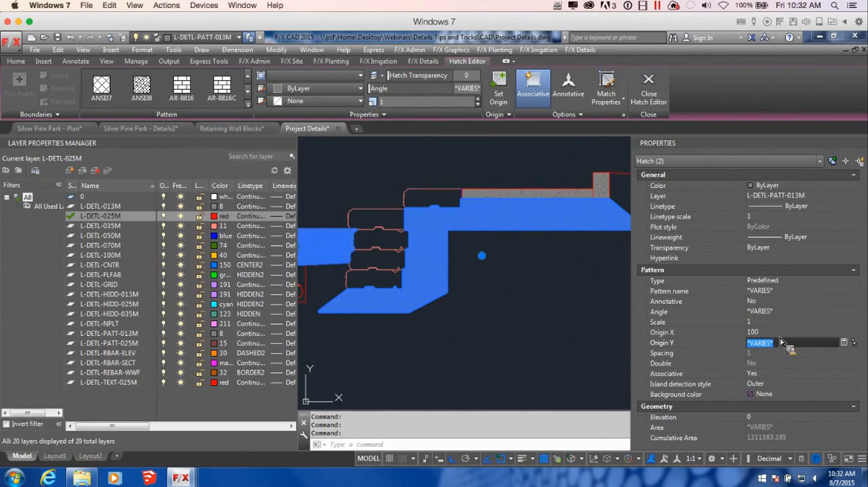
type("50")
key("Return")
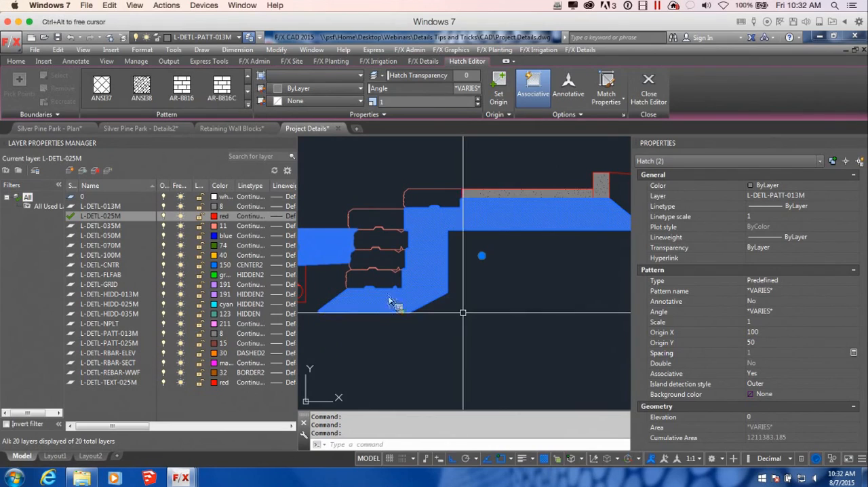
scroll(406, 296, "up", 4)
key("Escape")
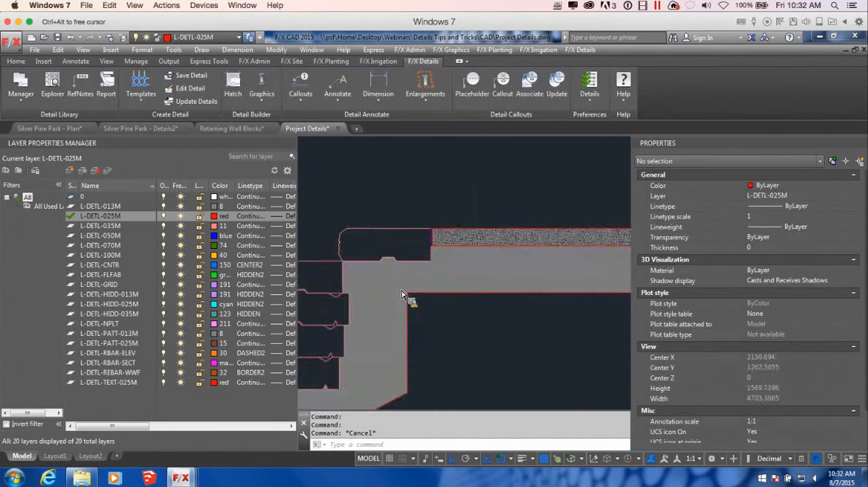
Step: Delete the hatch in front of the wall and the gravel hatch in the base area
scroll(406, 297, "down", 4)
left_click(406, 297)
left_click(403, 295)
key("Delete")
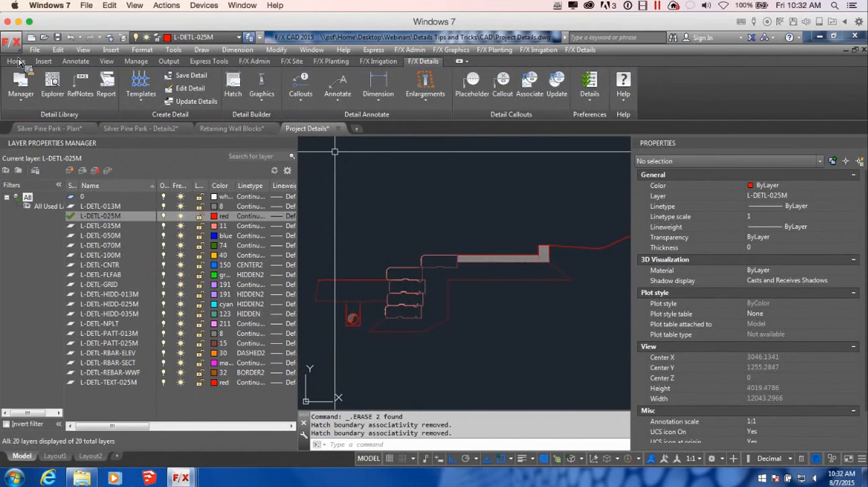
Step: Set the drawing's viewport scale to metric 1:25
left_click(246, 62)
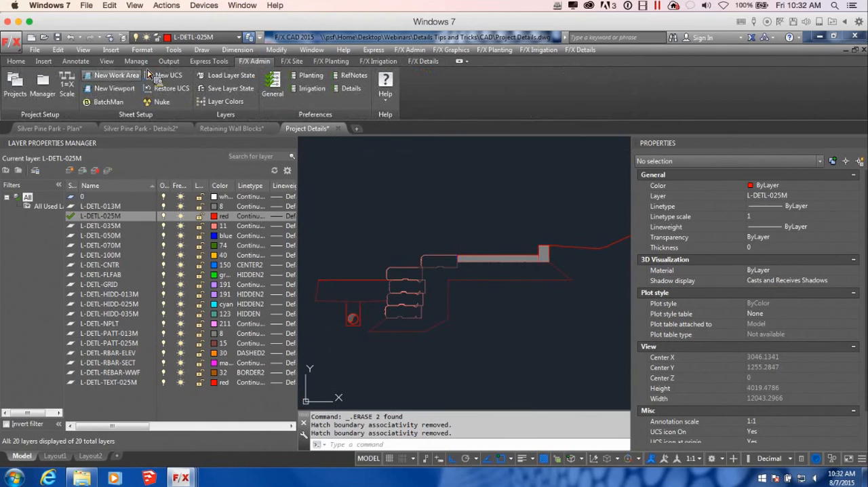
left_click(71, 81)
left_click(489, 231)
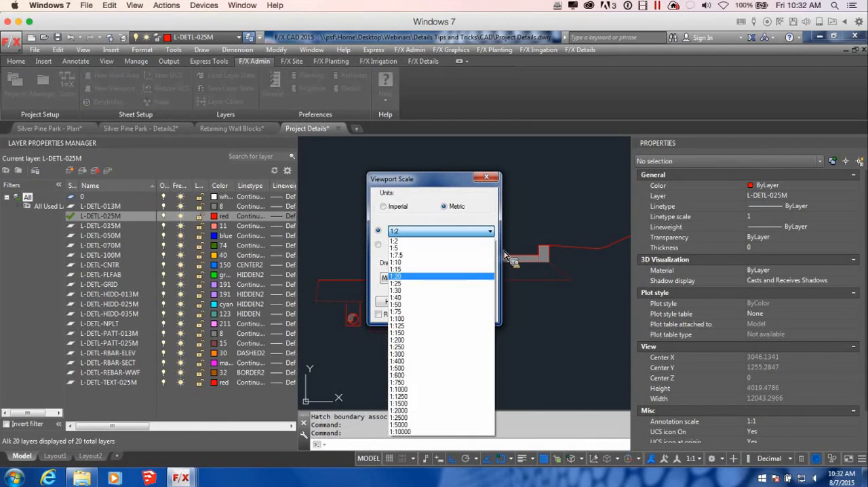
left_click(412, 283)
left_click(430, 302)
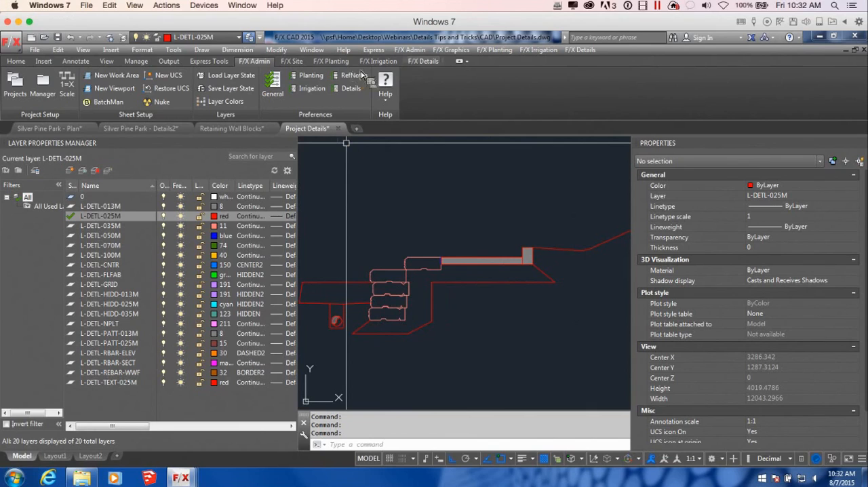
Step: Hatch the closed area in front of the wall with the ASPHALT_SECTION detail pattern
left_click(422, 62)
left_click(233, 83)
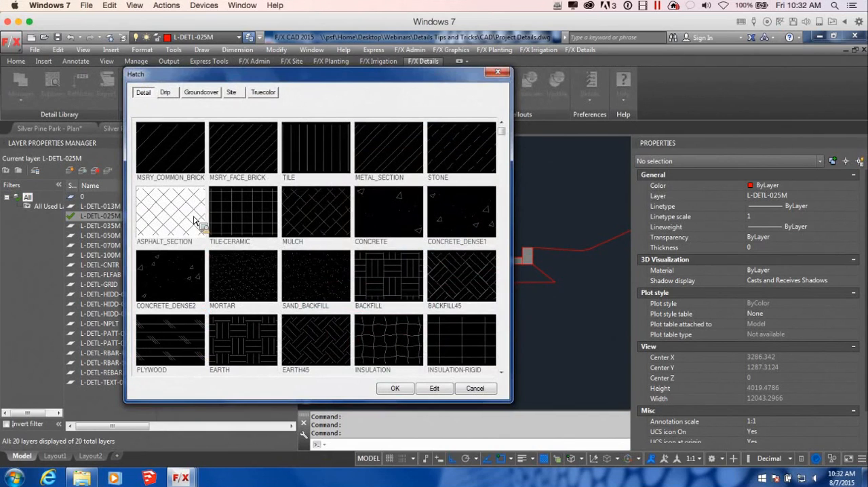
double_click(348, 367)
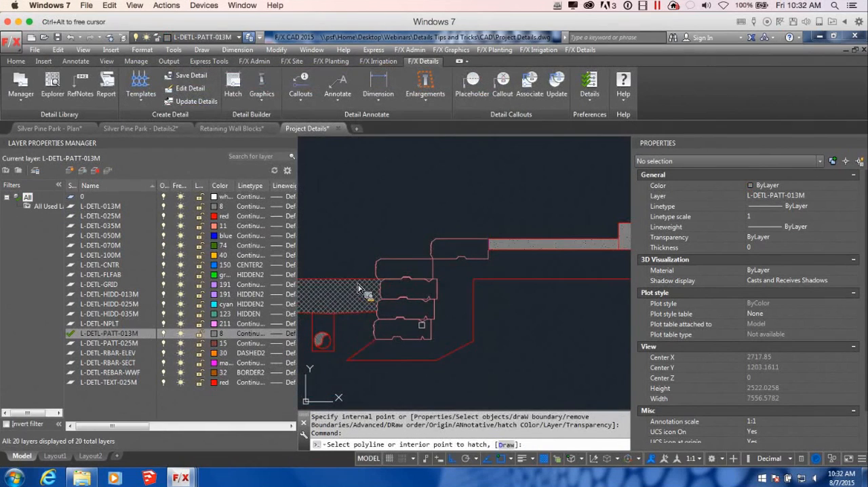
scroll(359, 289, "right", 3)
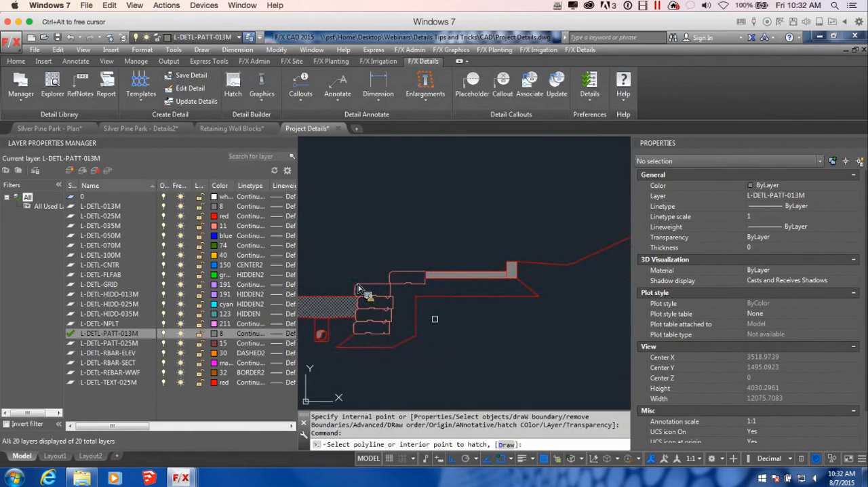
key("Escape")
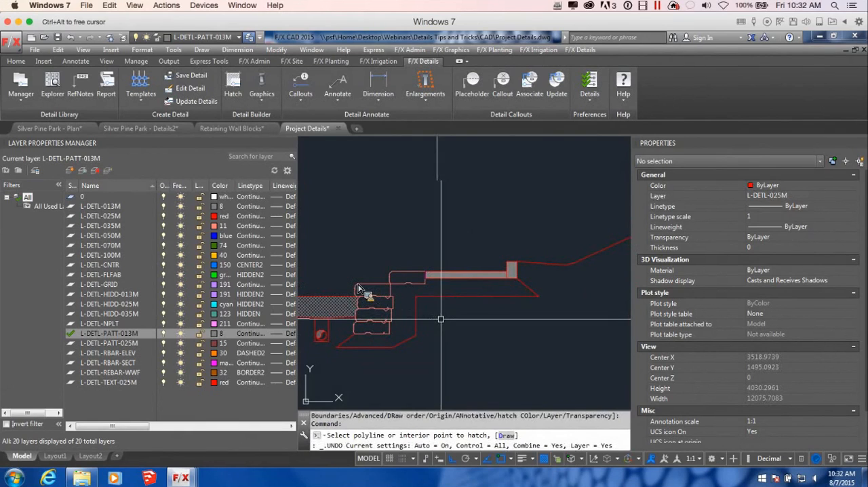
Step: Hatch the base behind the blocks and beneath the slab with the GRAVEL-DENSE detail pattern
key("Return")
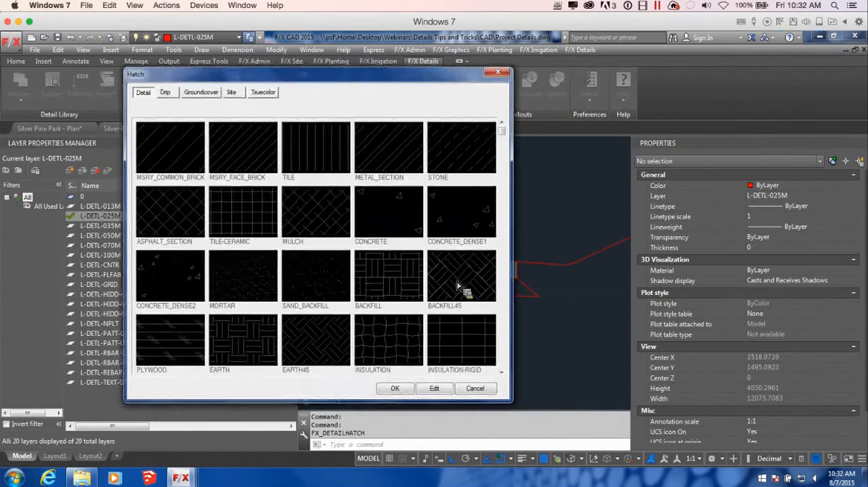
left_click(501, 372)
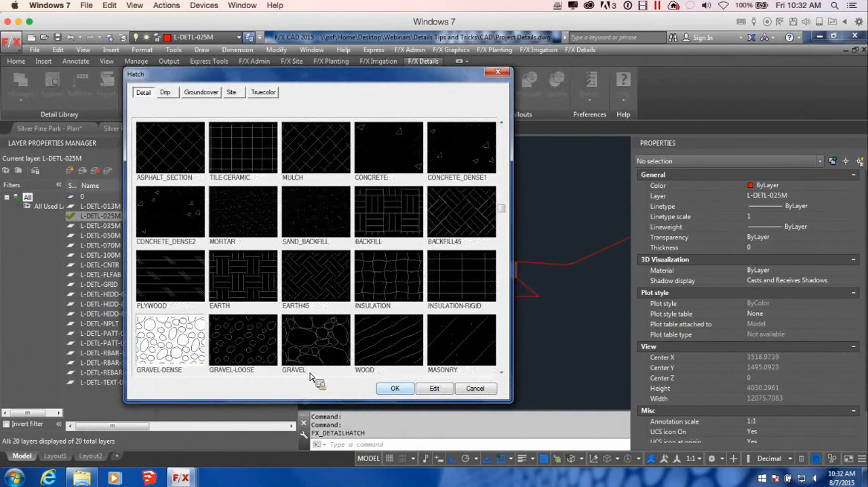
double_click(310, 373)
left_click(457, 297)
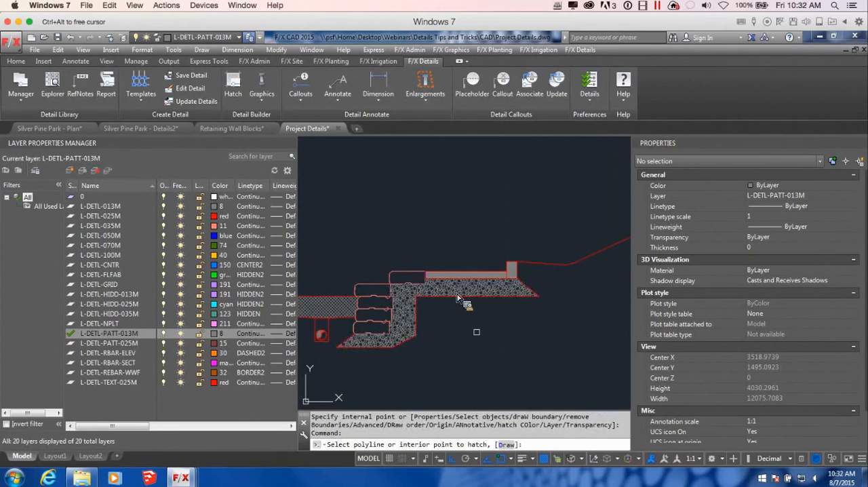
scroll(457, 297, "down", 2)
scroll(457, 297, "up", 4)
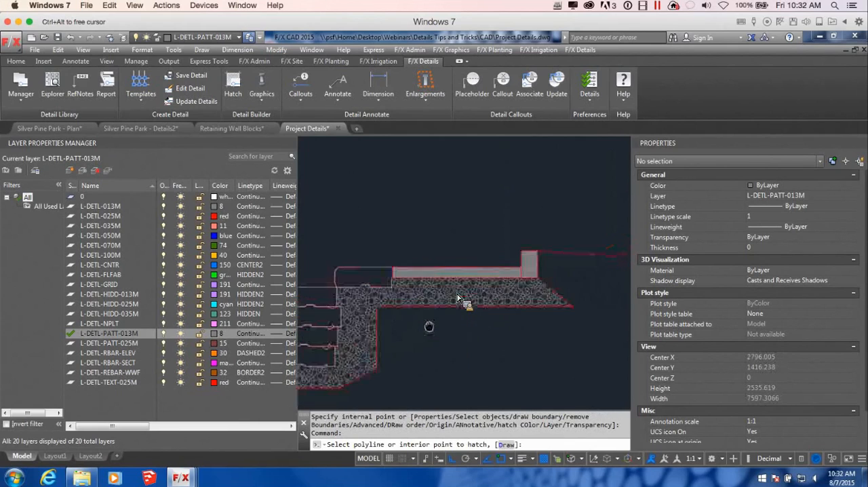
key("Return")
Step: Hatch the drain trench around the pipe with the GRAVEL-LOOSE detail pattern
scroll(457, 297, "down", 3)
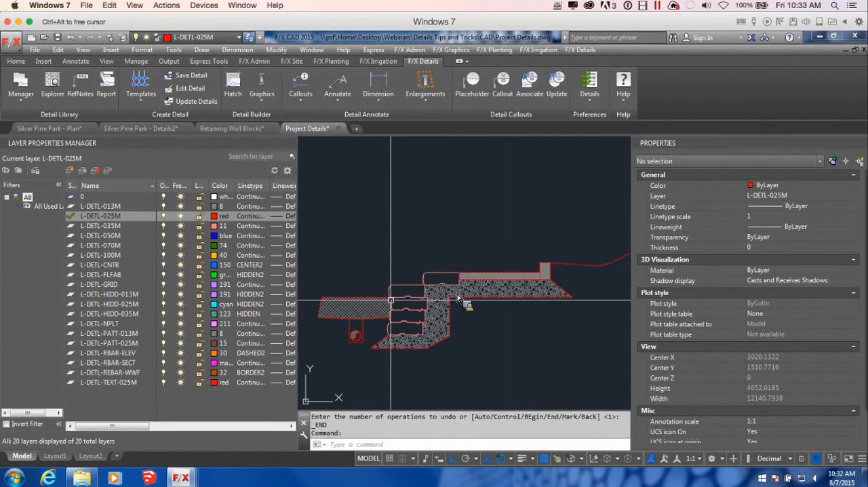
scroll(457, 297, "up", 6)
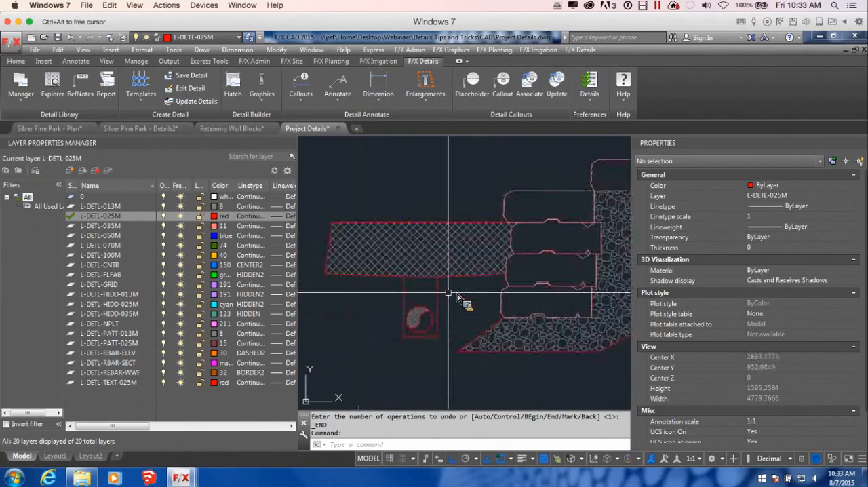
key("Return")
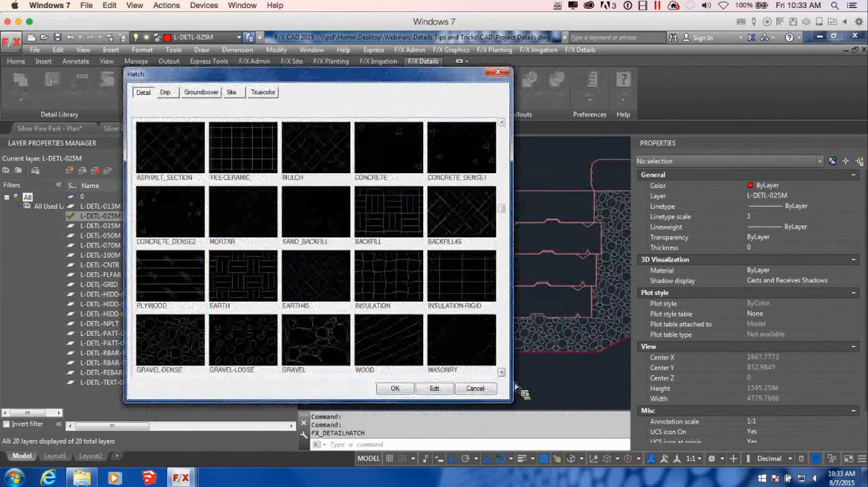
left_click(251, 343)
left_click(395, 388)
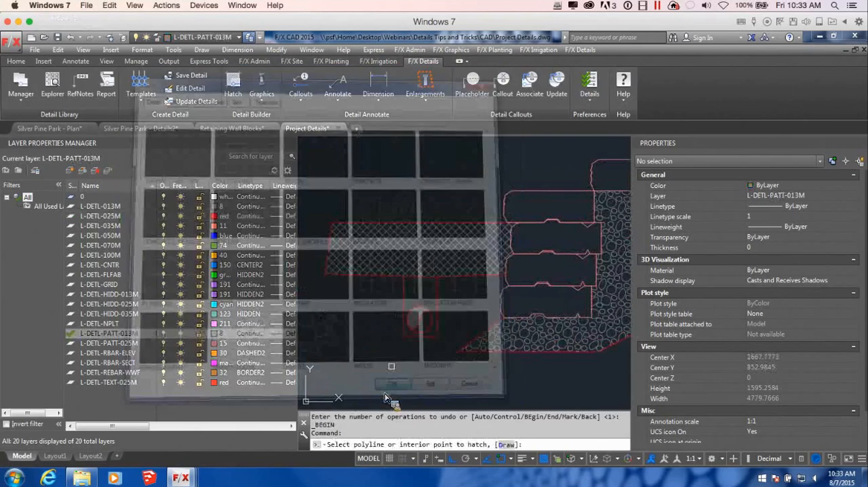
scroll(409, 291, "down", 6)
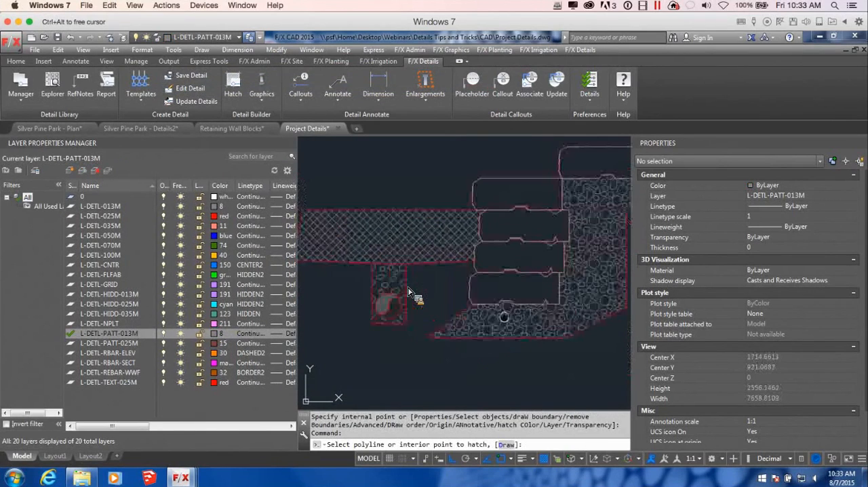
key("Escape")
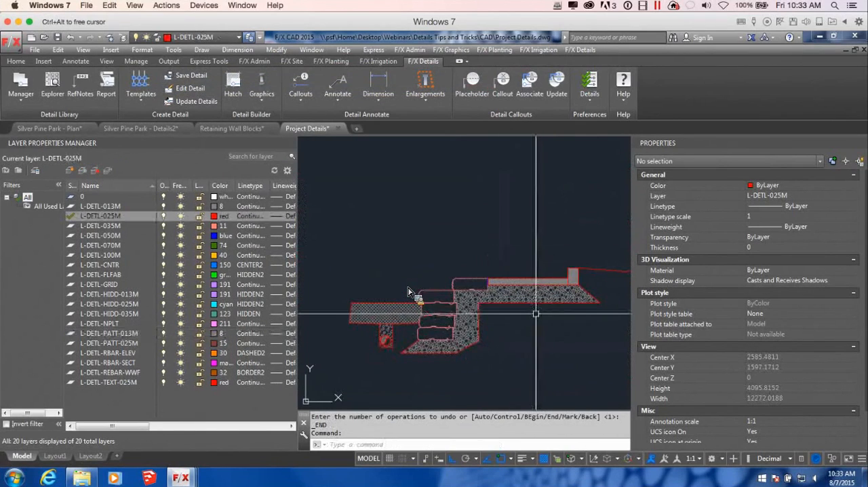
Step: Delete the closing line at the outer end of the asphalt area in front of the wall
scroll(346, 311, "up", 6)
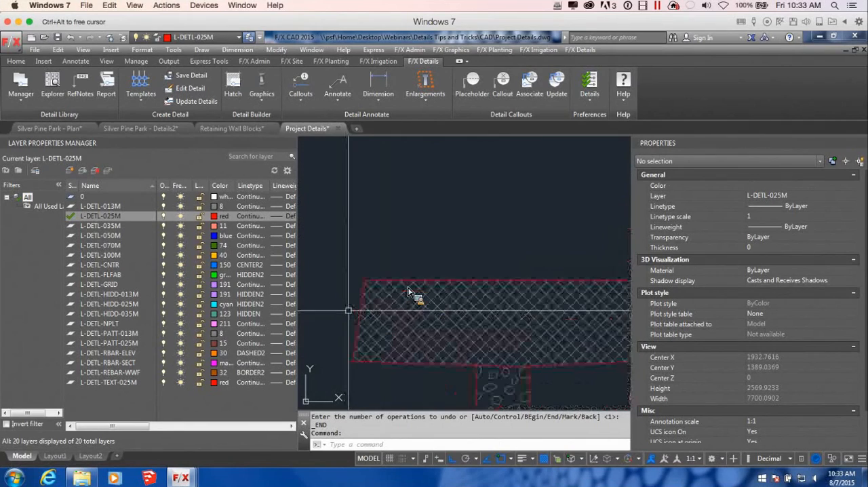
left_click(363, 319)
key("Delete")
scroll(362, 319, "down", 5)
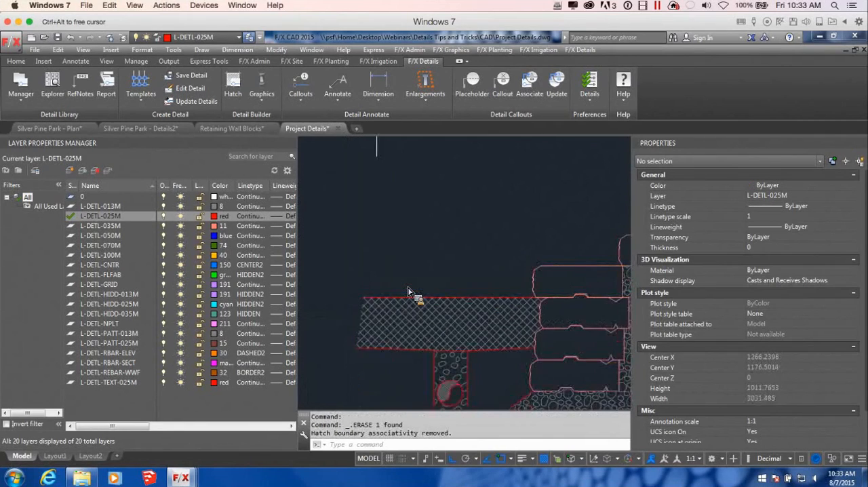
middle_click_drag(541, 333, 473, 305)
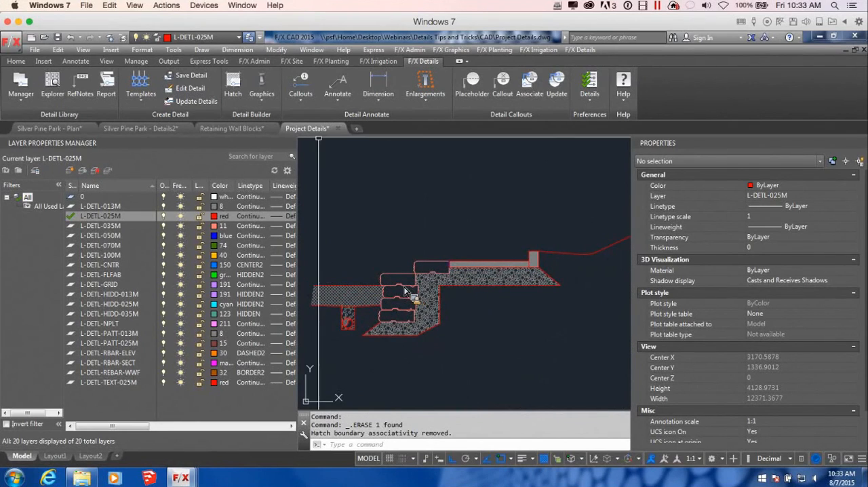
Step: Try to place the BREAK-LINE callout graphic at the open outer end of the asphalt area
left_click(262, 88)
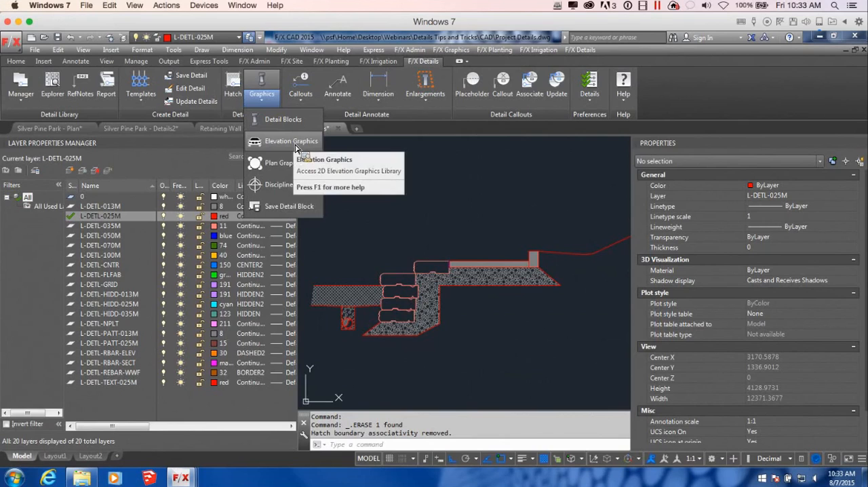
left_click(279, 185)
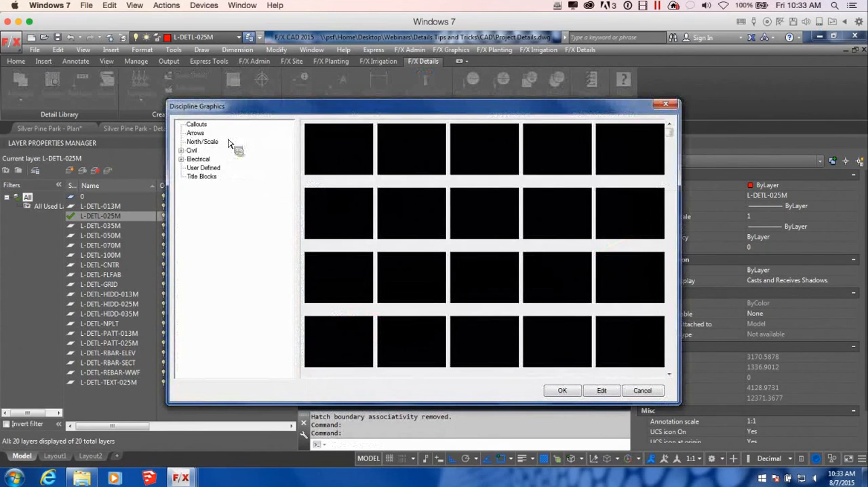
left_click(206, 124)
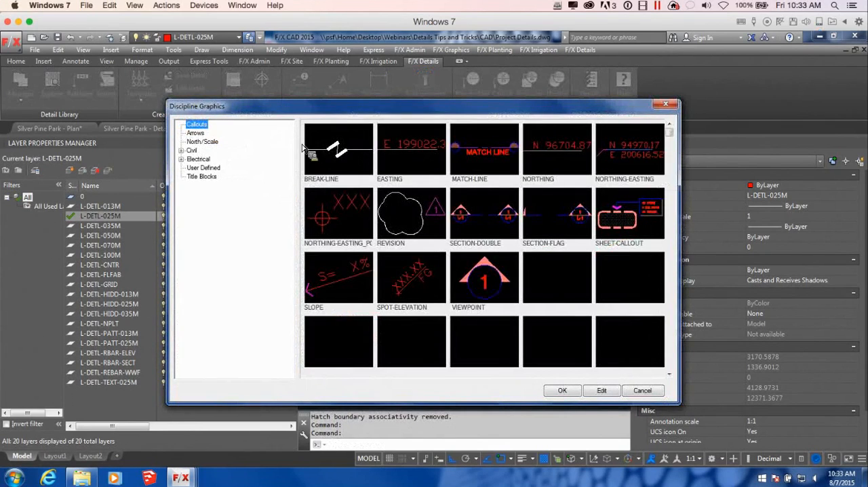
left_click(359, 162)
left_click(562, 390)
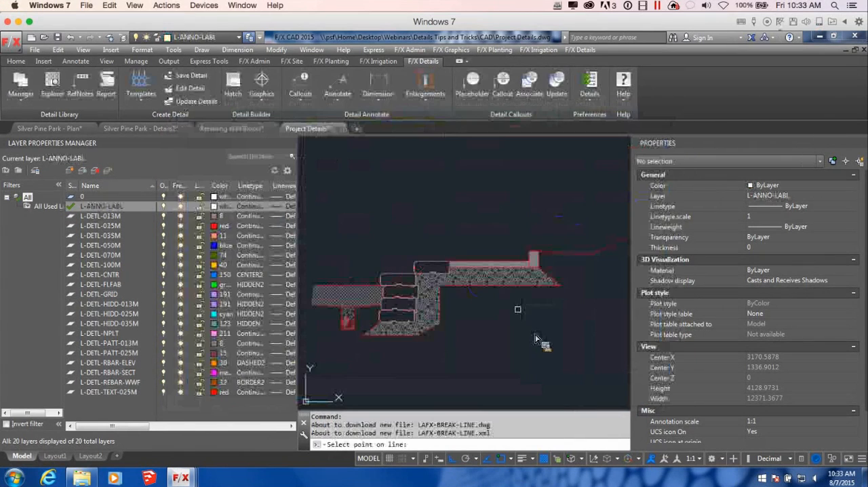
scroll(529, 292, "up", 6)
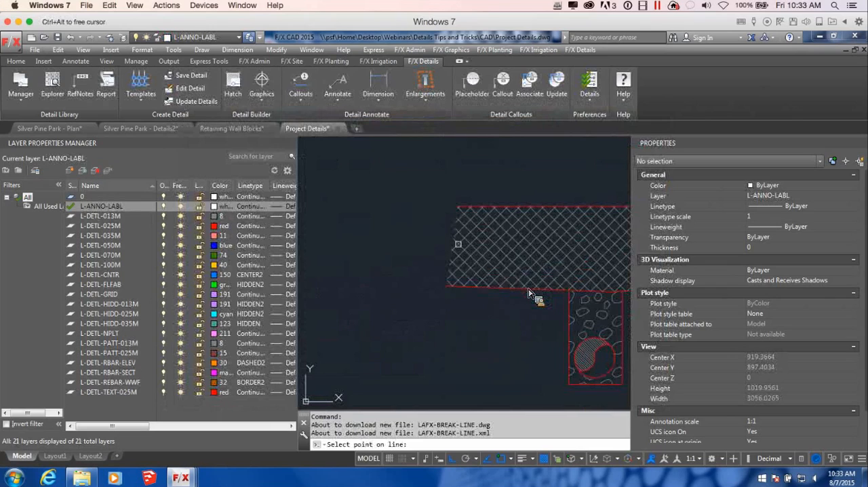
left_click(451, 233)
Step: Draw a polyline between the upper and lower corners of the asphalt area's open outer end
type("pl")
key("Return")
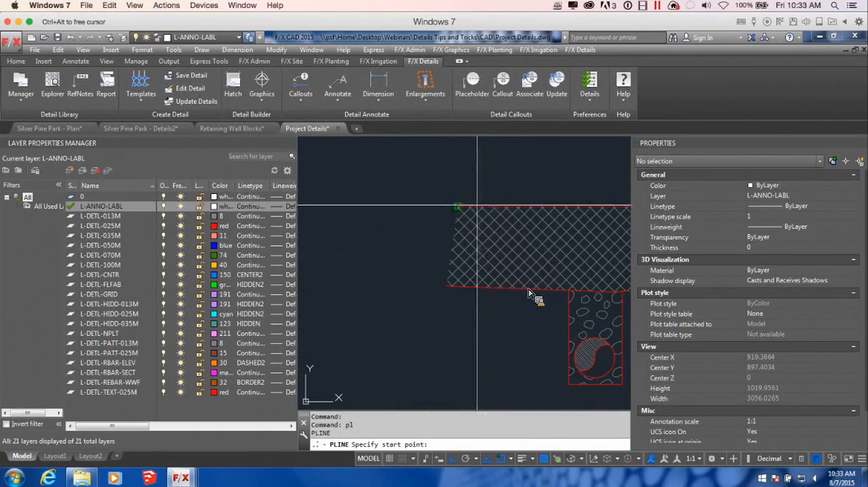
left_click(446, 285)
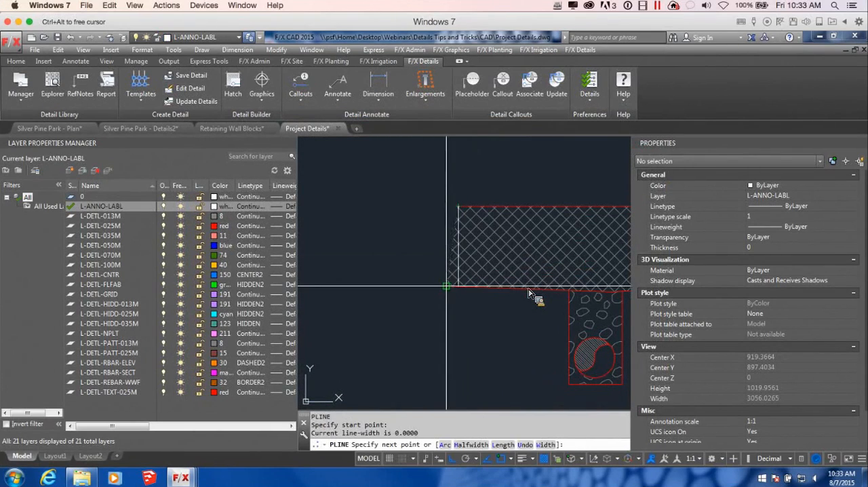
left_click(446, 286)
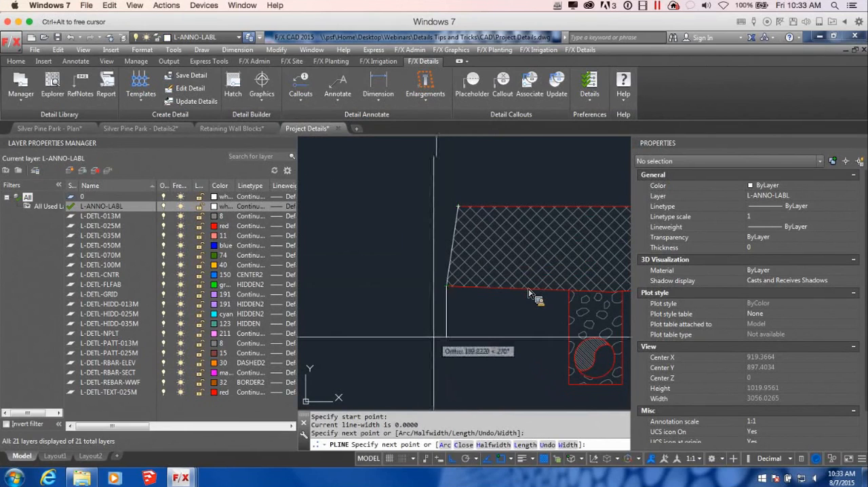
key("Return")
Step: With ortho off, stretch both ends of the new polyline beyond the asphalt's lower and upper edges, keeping its slant
left_click(451, 258)
left_click(446, 285)
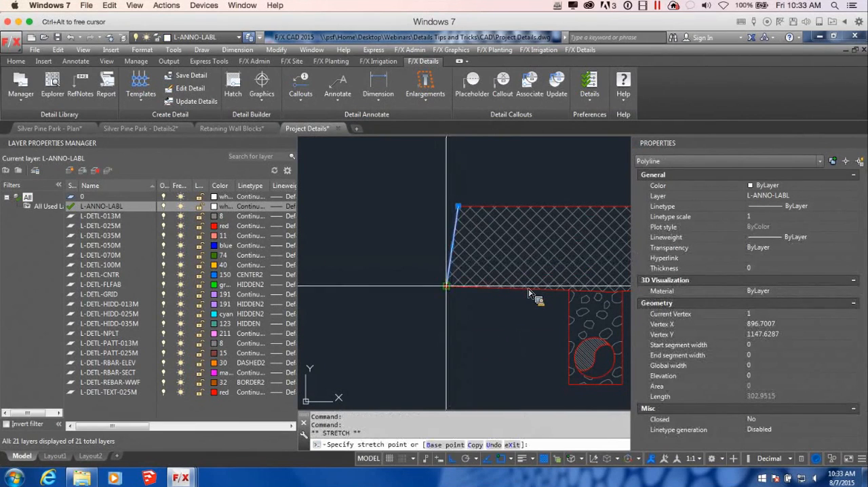
key("F8")
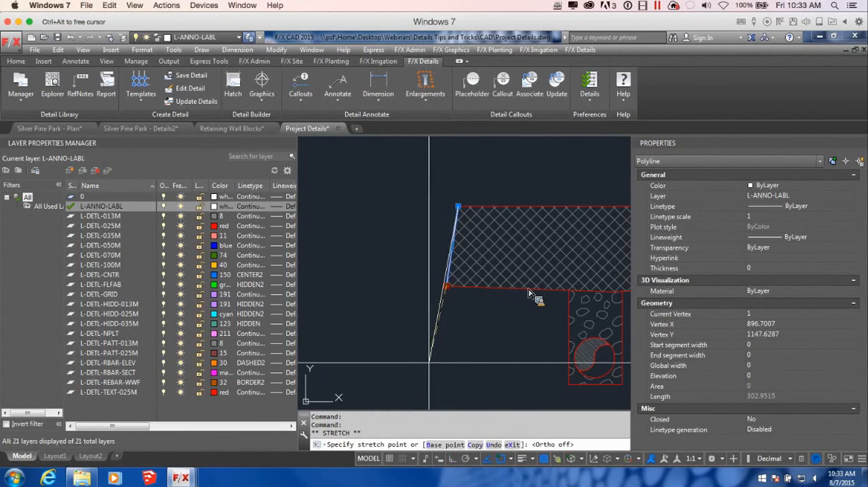
left_click(435, 368)
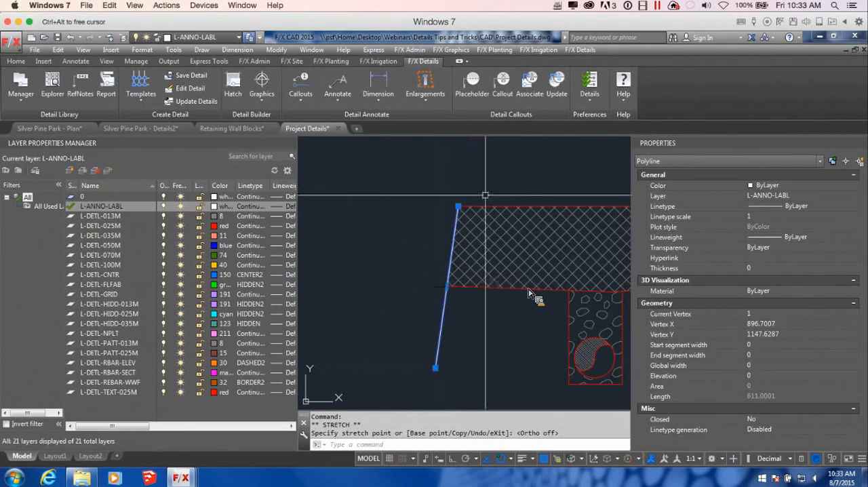
left_click(458, 207)
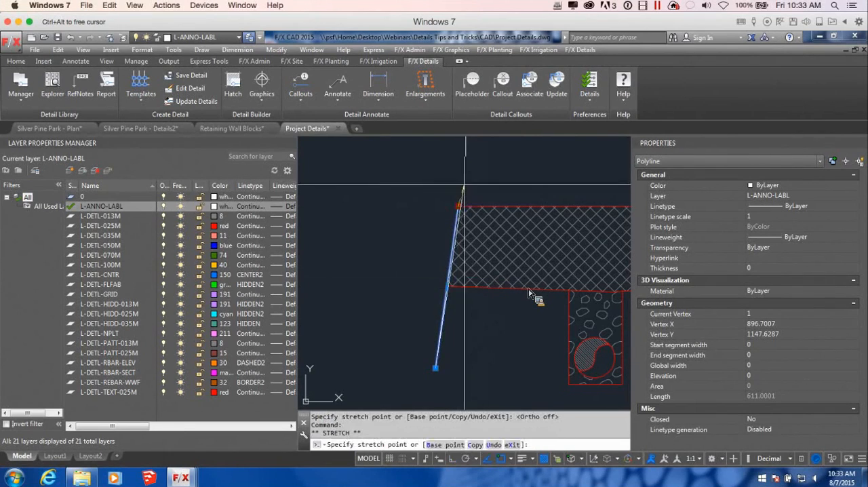
left_click(466, 150)
scroll(524, 202, "down", 5)
middle_click_drag(525, 201, 497, 210)
key("Escape")
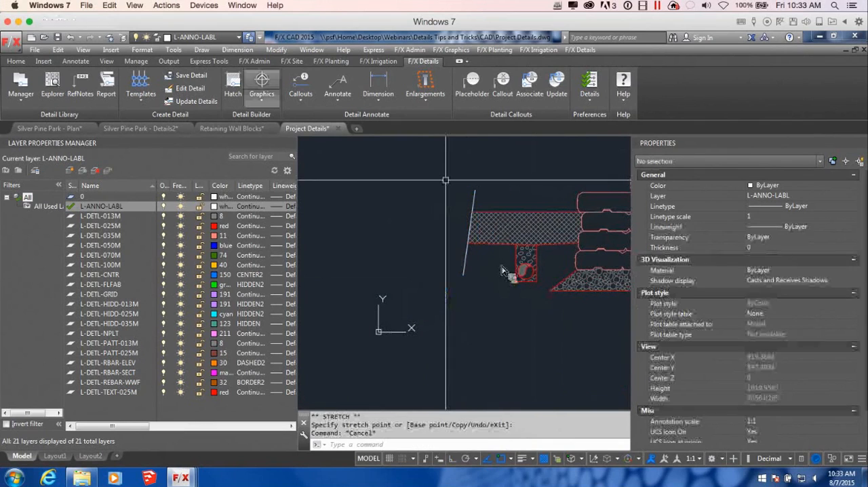
Step: Place the BREAK-LINE callout graphic on the slanted line at the asphalt's outer end
left_click(259, 91)
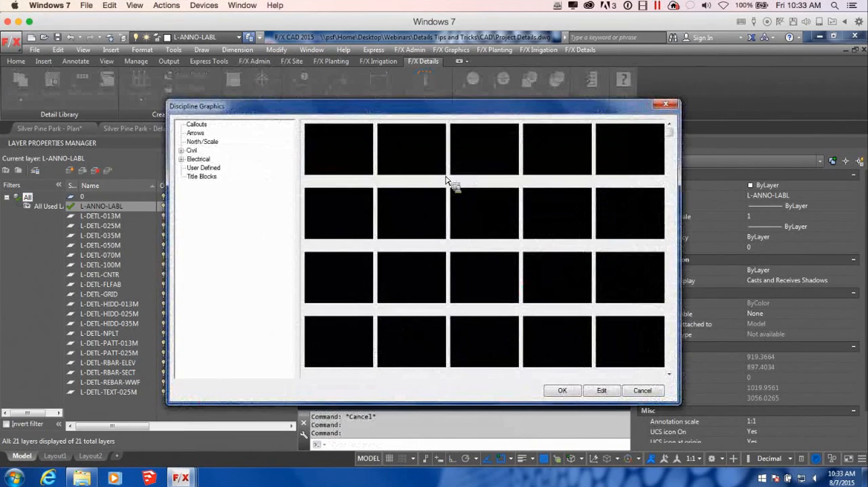
left_click(562, 390)
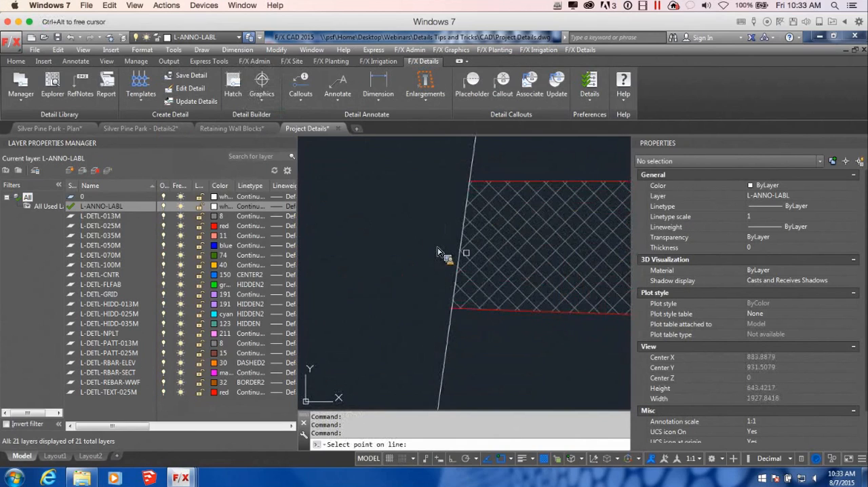
left_click(437, 251)
scroll(477, 258, "down", 5)
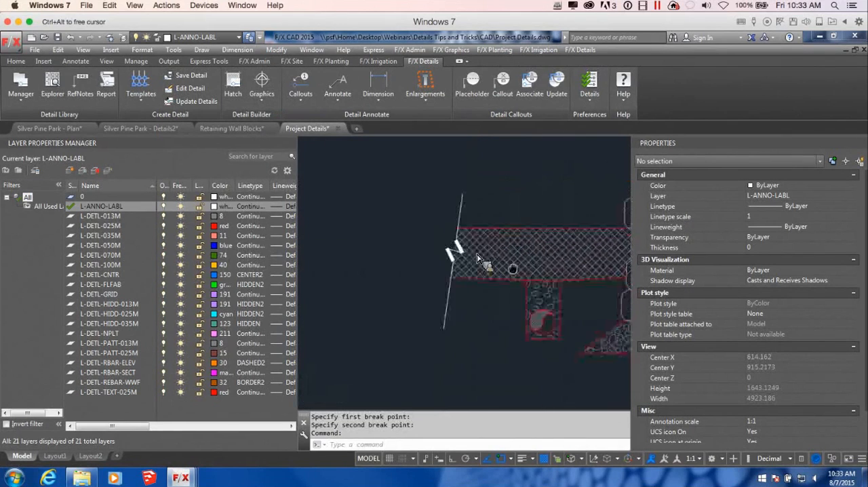
Step: With object snap off, draw a short slanted polyline across the far end of the grade line behind the curb
scroll(477, 258, "down", 4)
type("pl")
key("Return")
middle_click_drag(584, 250, 401, 279)
scroll(406, 278, "up", 2)
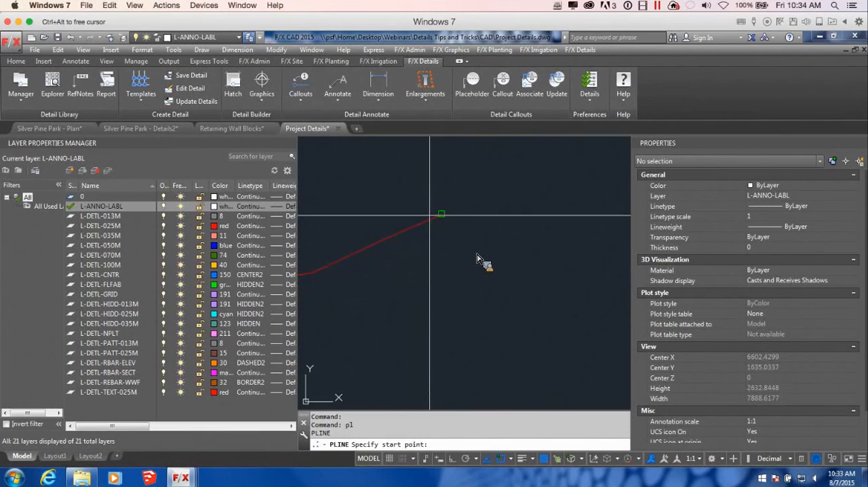
key("F3")
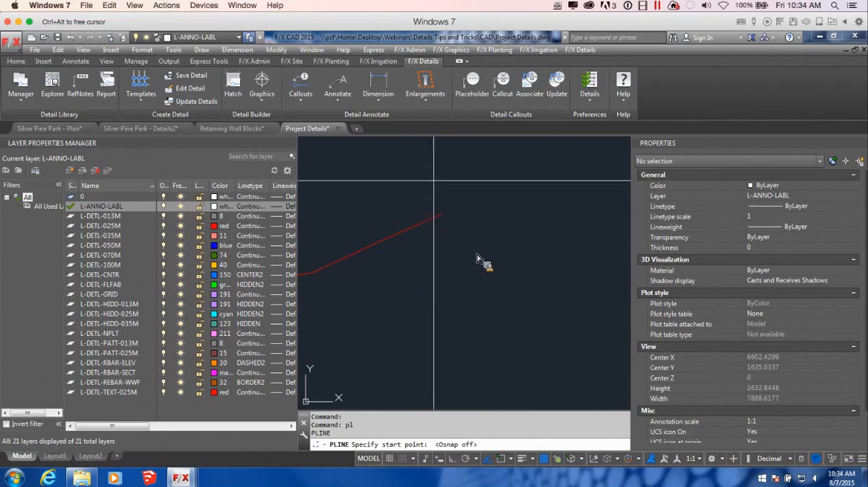
left_click(434, 184)
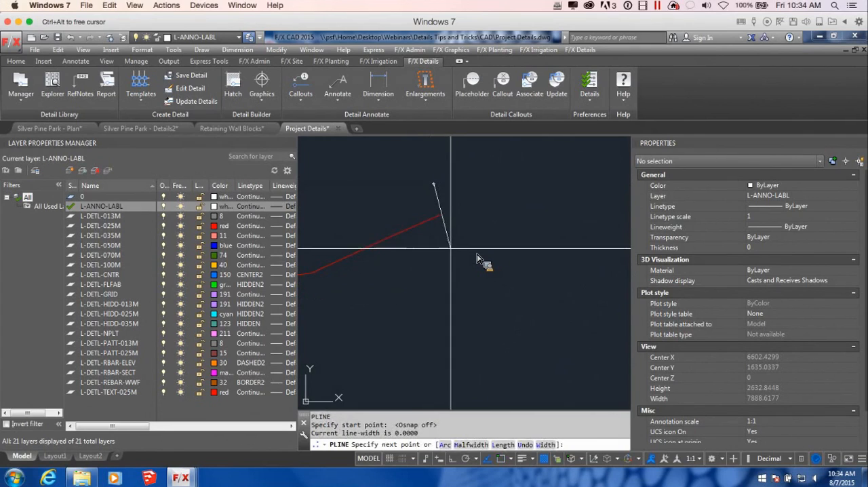
left_click(453, 250)
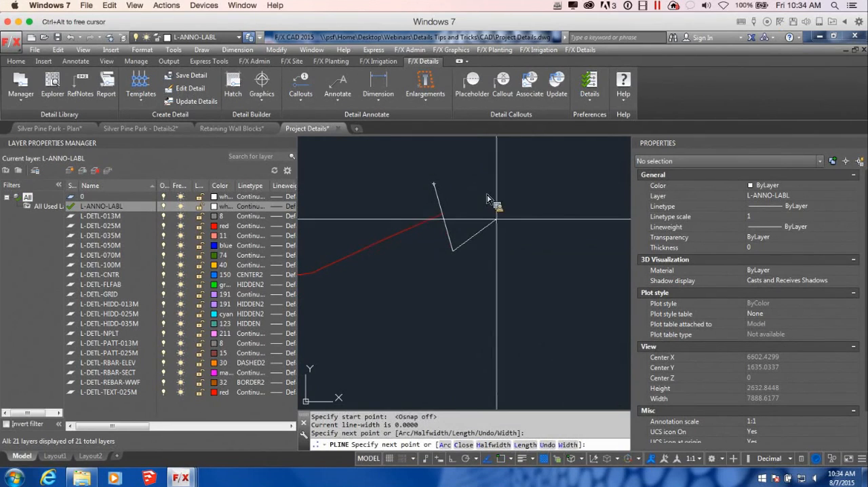
key("Return")
Step: Place the BREAK-LINE callout graphic where the short line crosses the end of the grade line
left_click(262, 80)
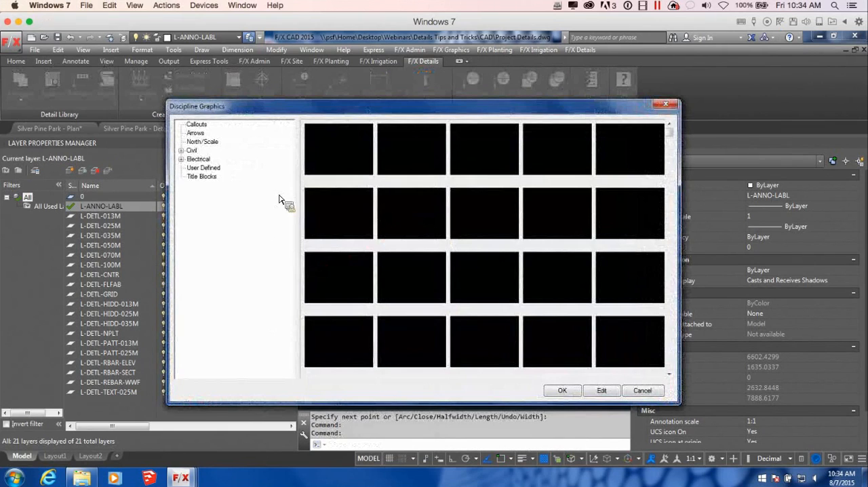
left_click(216, 177)
left_click(197, 124)
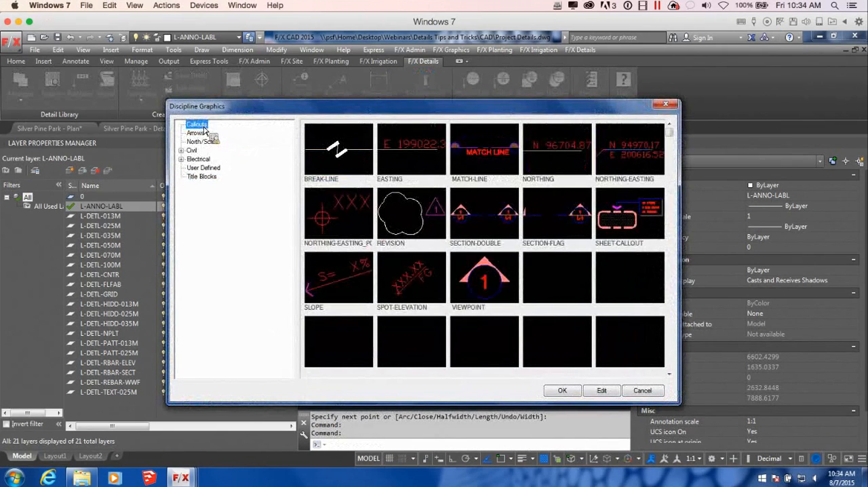
left_click(562, 390)
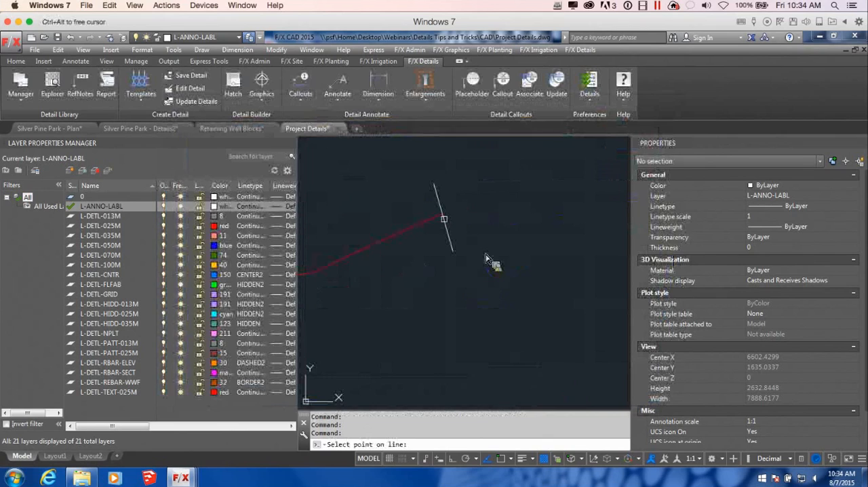
left_click(444, 217)
Step: Examine the complete wall section between the two break lines
scroll(497, 261, "down", 3)
mouse_move(475, 329)
middle_mouse_down()
mouse_move(610, 305)
mouse_move(524, 310)
middle_mouse_up()
scroll(591, 310, "down", 2)
scroll(492, 276, "up", 4)
mouse_move(440, 343)
middle_mouse_down()
mouse_move(498, 336)
mouse_move(481, 333)
middle_mouse_up()
scroll(491, 349, "down", 4)
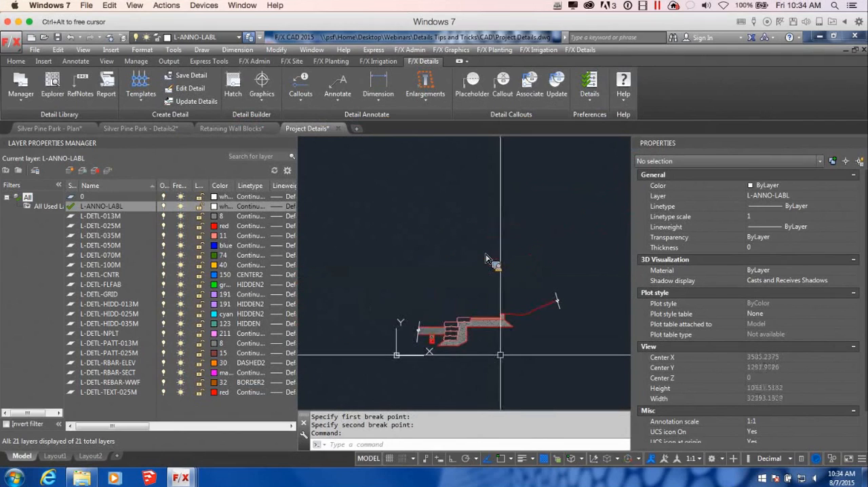
mouse_move(552, 354)
middle_mouse_down()
mouse_move(447, 339)
mouse_move(478, 333)
middle_mouse_up()
scroll(476, 334, "up", 3)
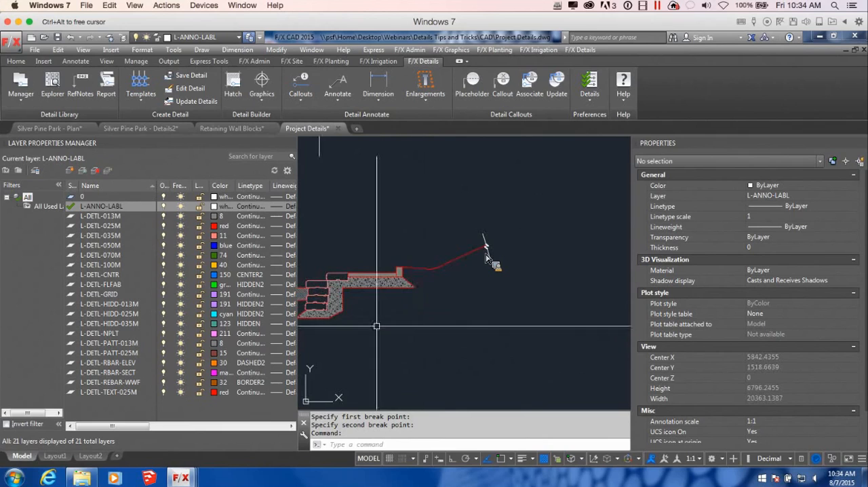
middle_click_drag(338, 320, 398, 316)
scroll(398, 316, "up", 4)
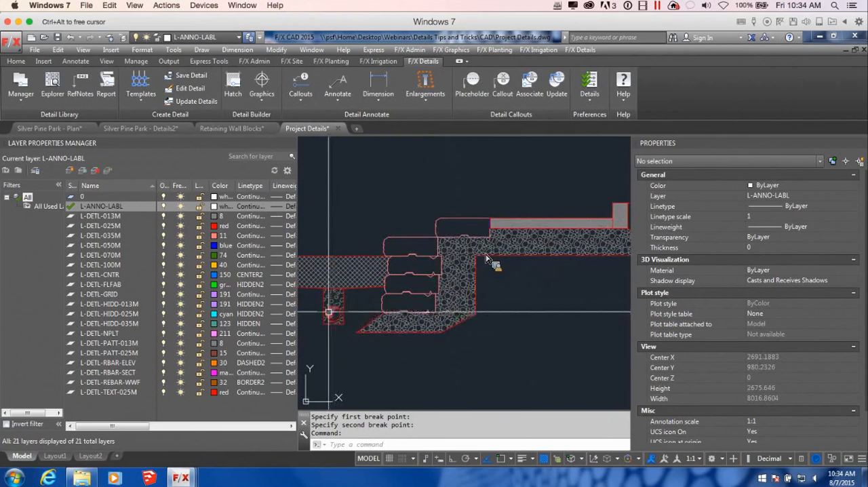
Step: Copy the drain pipe from its trench into the gravel base behind the lowest wall block
left_click(333, 310)
type("co")
key("Return")
scroll(312, 319, "up", 4)
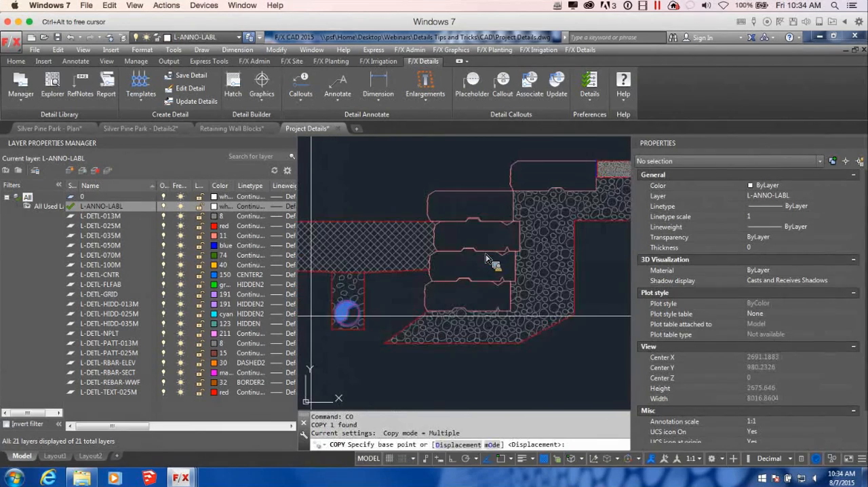
left_click(369, 315)
scroll(390, 316, "down", 4)
middle_click_drag(536, 322, 538, 322)
scroll(537, 323, "up", 4)
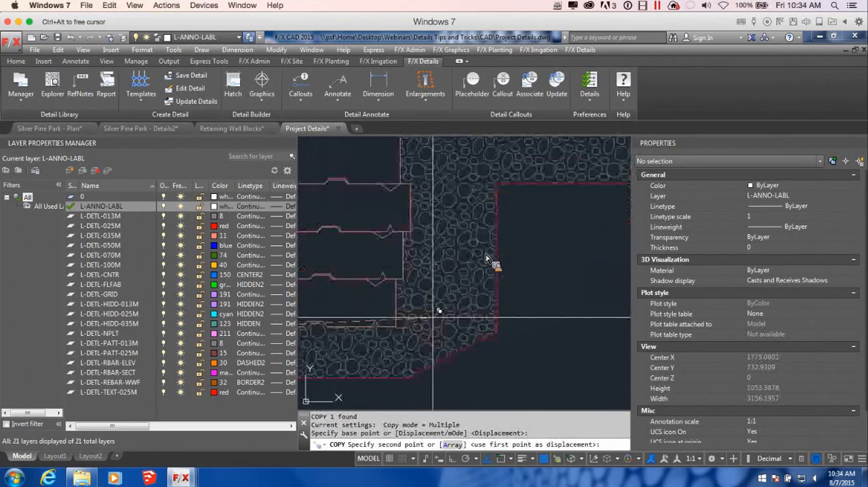
left_click(436, 336)
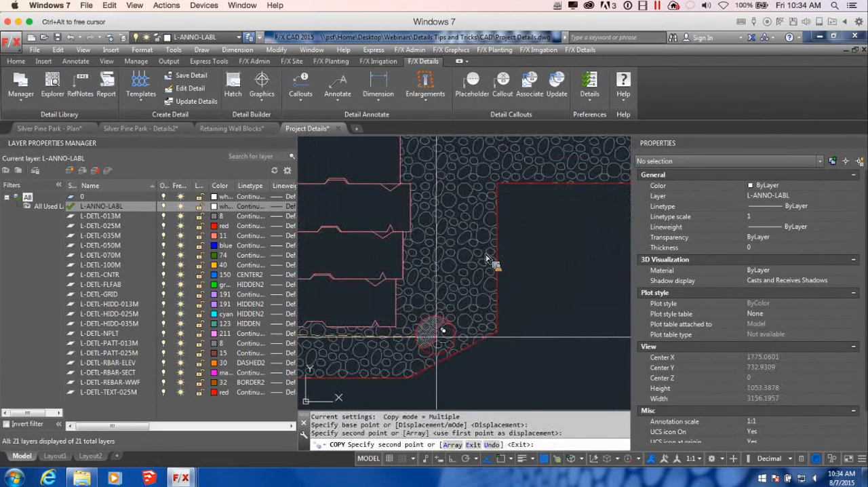
scroll(502, 344, "down", 3)
key("Return")
Step: Delete the gravel hatch that runs behind the blocks and beneath the slab
scroll(490, 291, "up", 4)
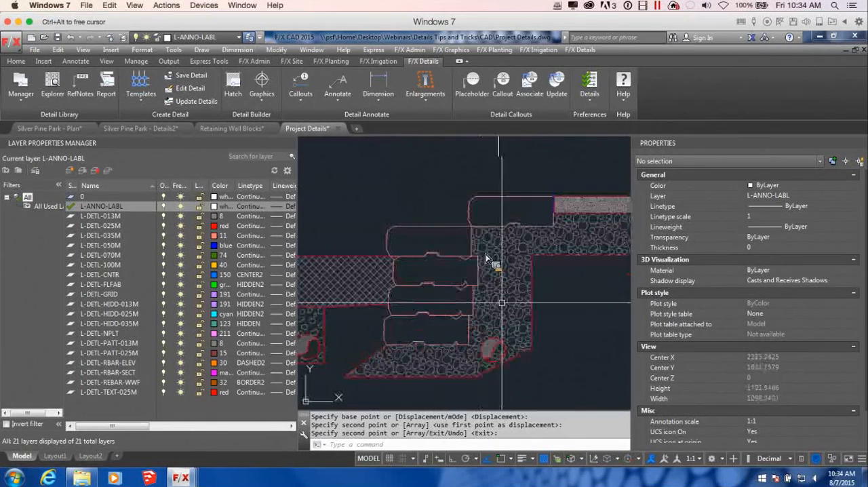
left_click(506, 313)
key("Delete")
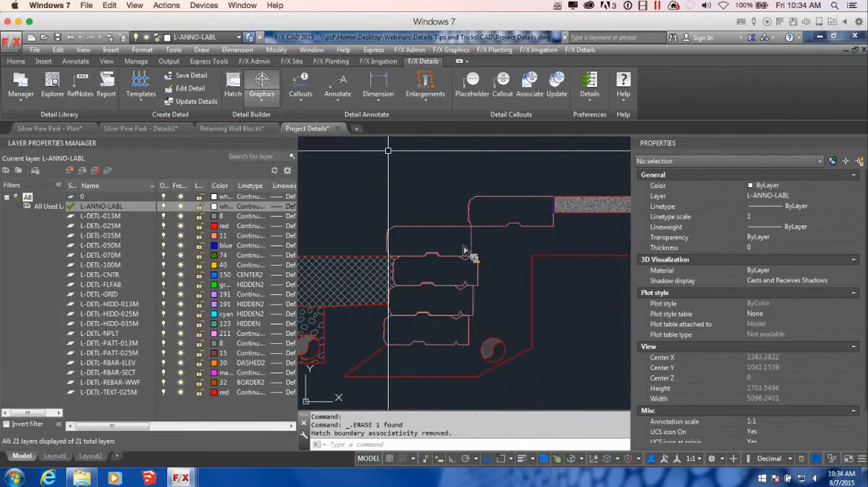
Step: Hatch the base around the copied pipe and beneath the slab with the GRAVEL-DENSE detail pattern
left_click(233, 85)
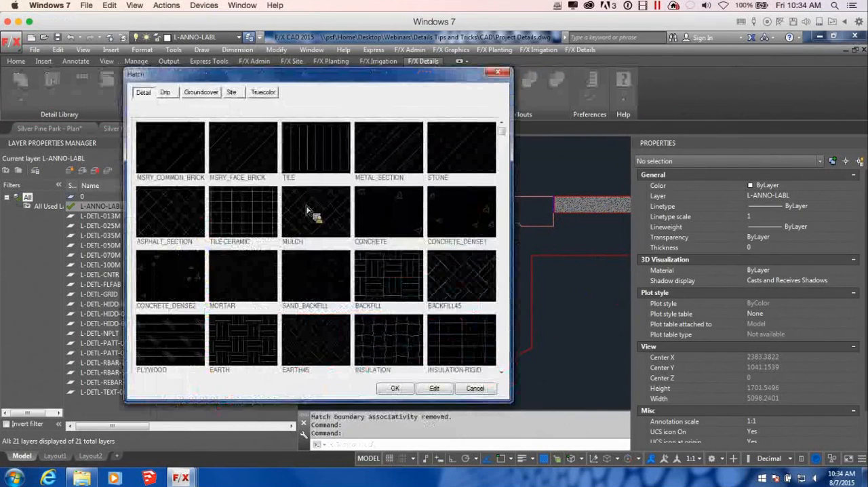
left_click(501, 373)
left_click(189, 344)
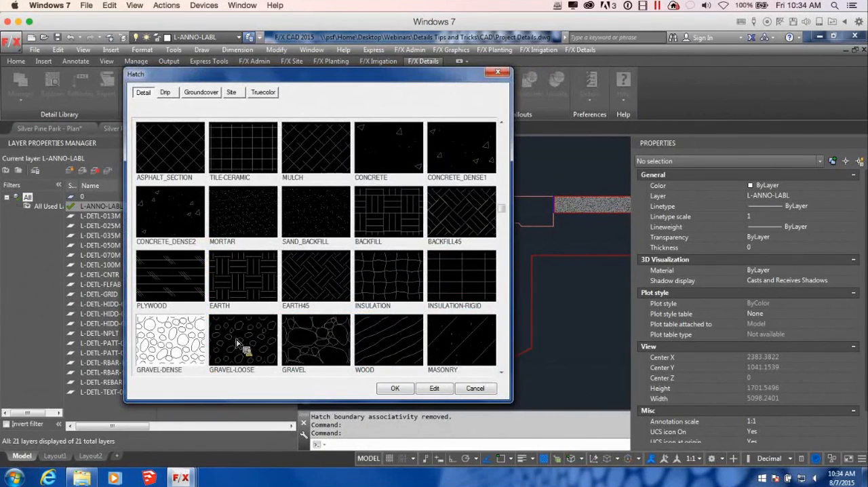
left_click(394, 390)
left_click(562, 255)
key("Return")
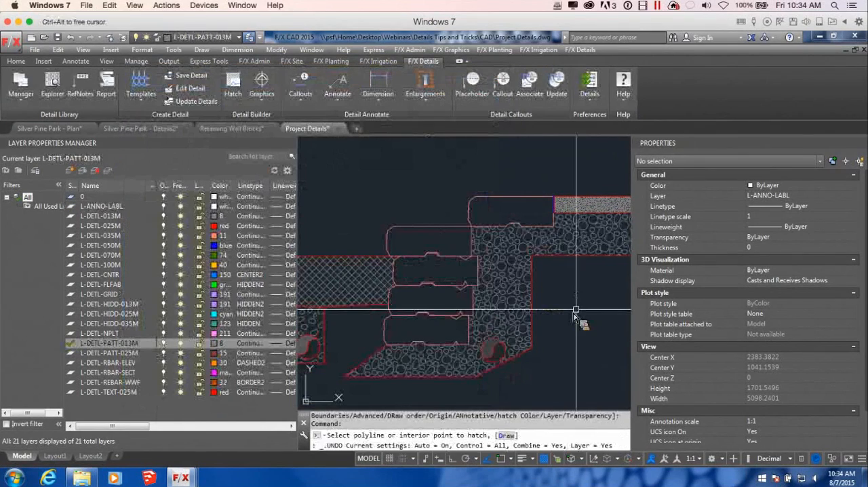
middle_click_drag(529, 304, 480, 305)
middle_click_drag(415, 305, 492, 320)
middle_click_drag(542, 266, 465, 265)
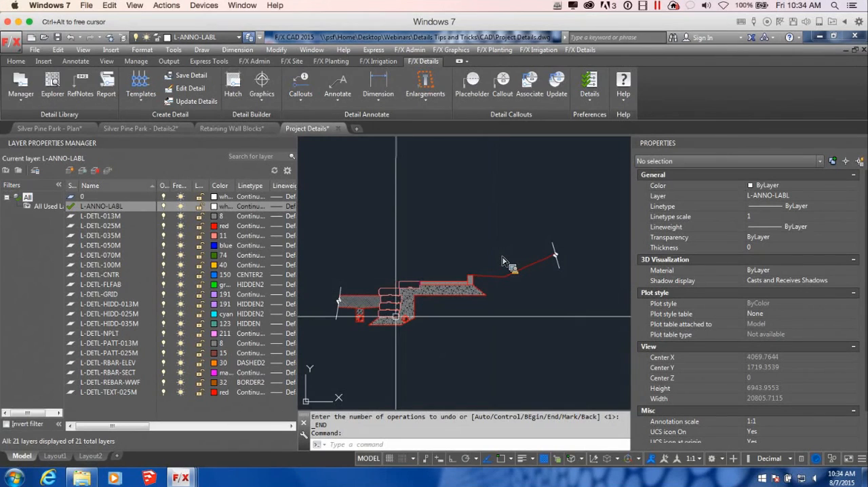
Step: Copy the three stacked blocks directly above the lowest wall block into the empty space beyond the section's upper-slope break line
scroll(397, 312, "up", 3)
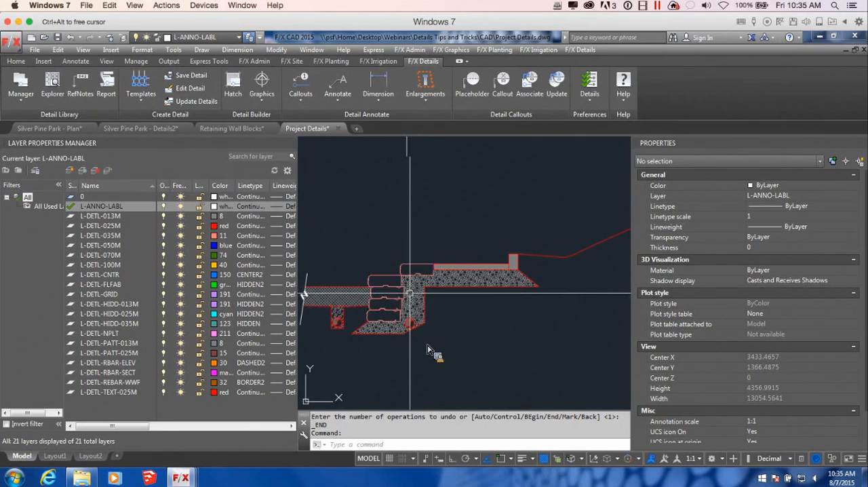
scroll(394, 304, "up", 2)
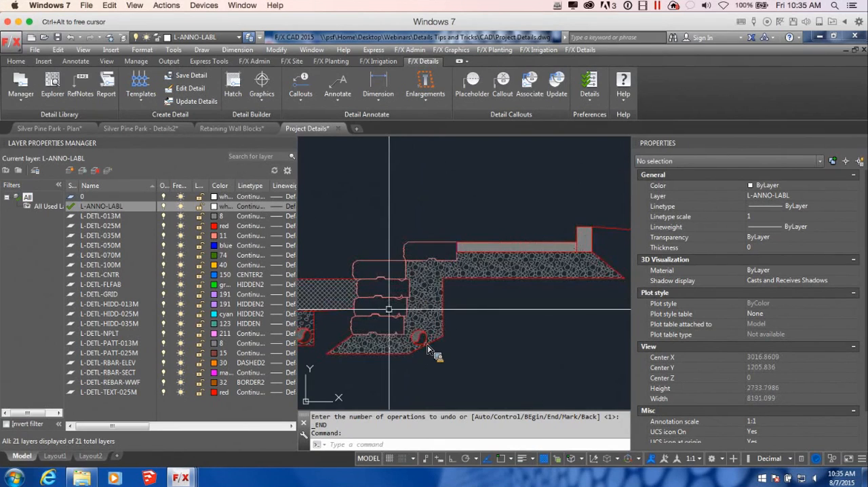
left_click(422, 312)
left_click(373, 261)
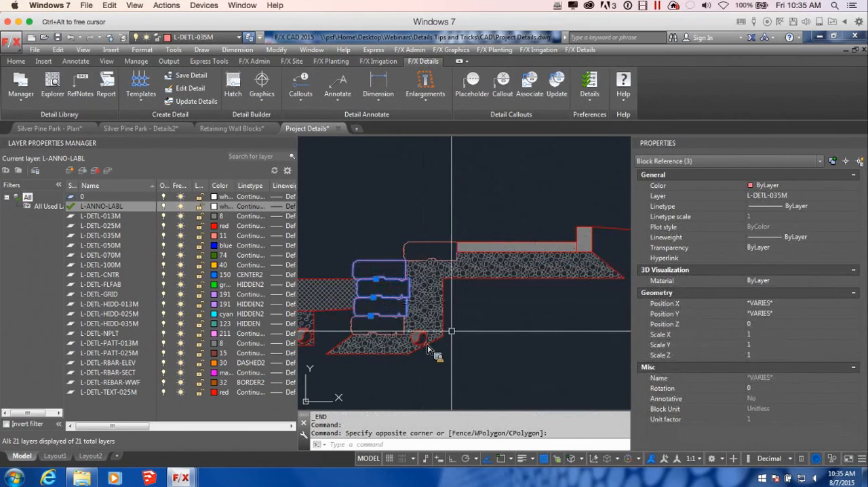
type("c")
key("Return")
left_click(407, 329)
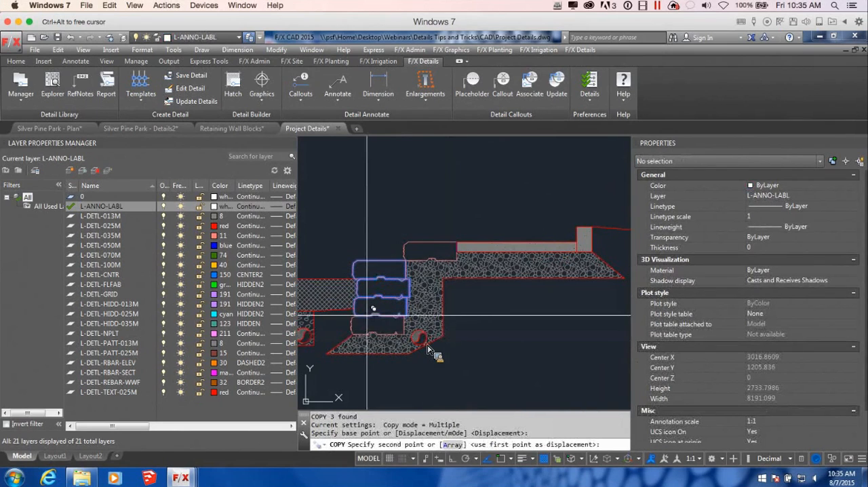
scroll(475, 339, "down", 2)
scroll(490, 344, "down", 5)
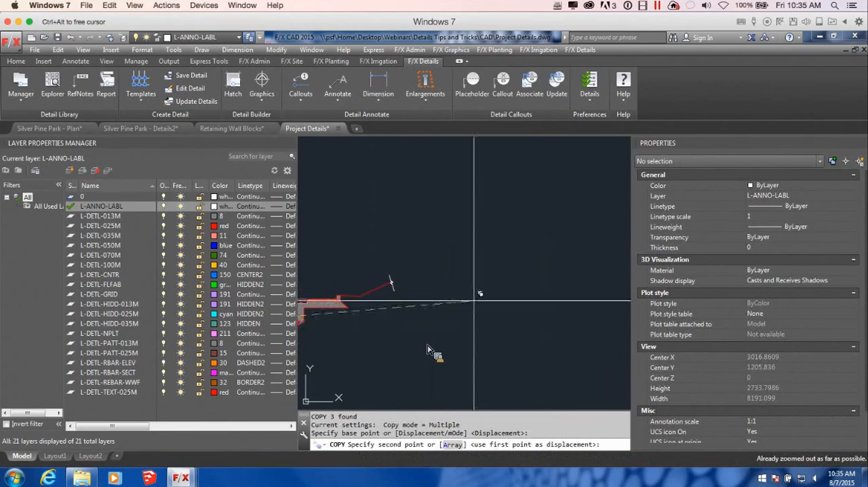
left_click(492, 296)
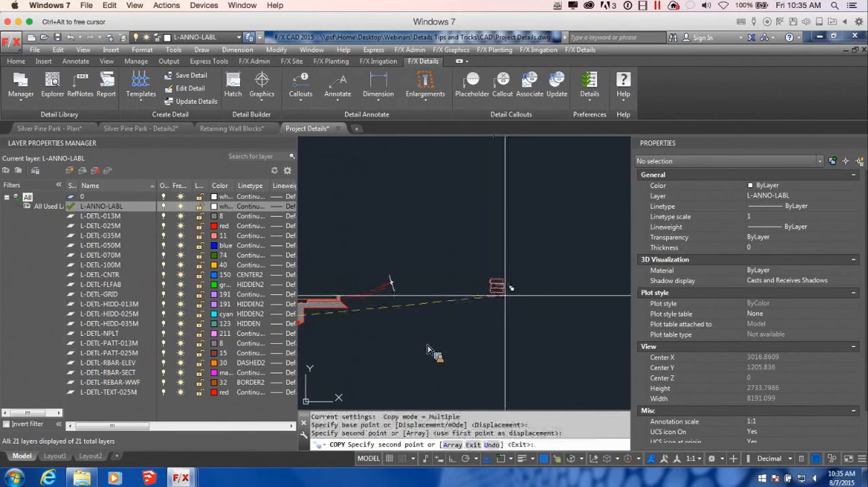
scroll(492, 296, "up", 3)
key("Return")
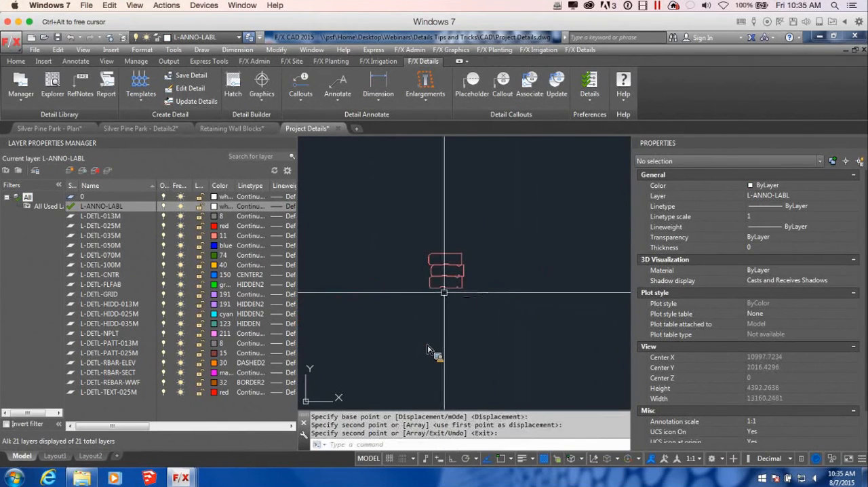
Step: Mirror the copied three-block stack about a vertical line beside it, keeping the source blocks
left_click(488, 293)
left_click(449, 255)
type("m")
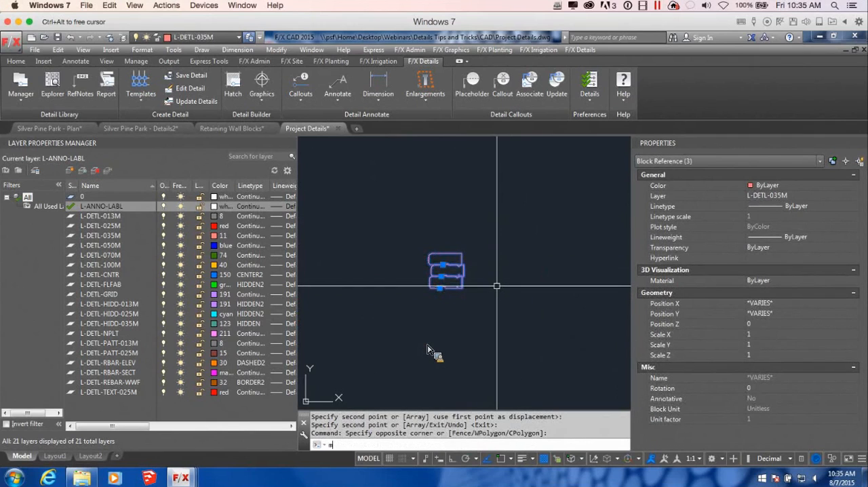
type("i")
key("Return")
left_click(493, 249)
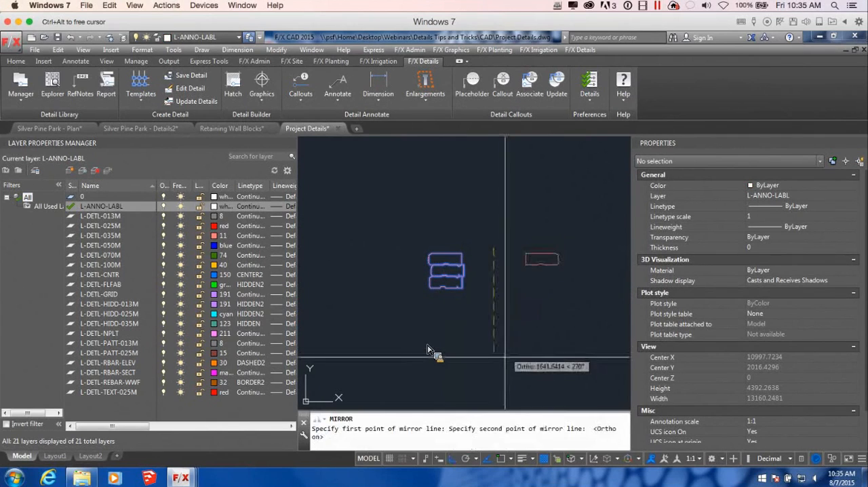
left_click(502, 357)
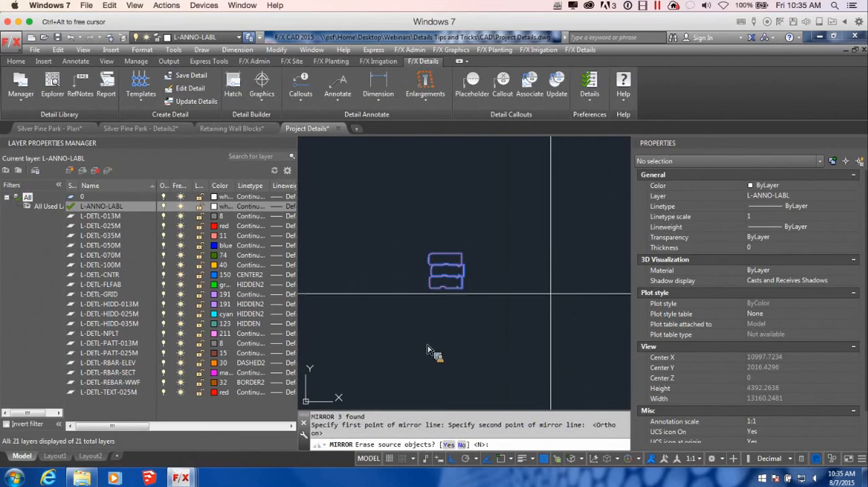
key("Return")
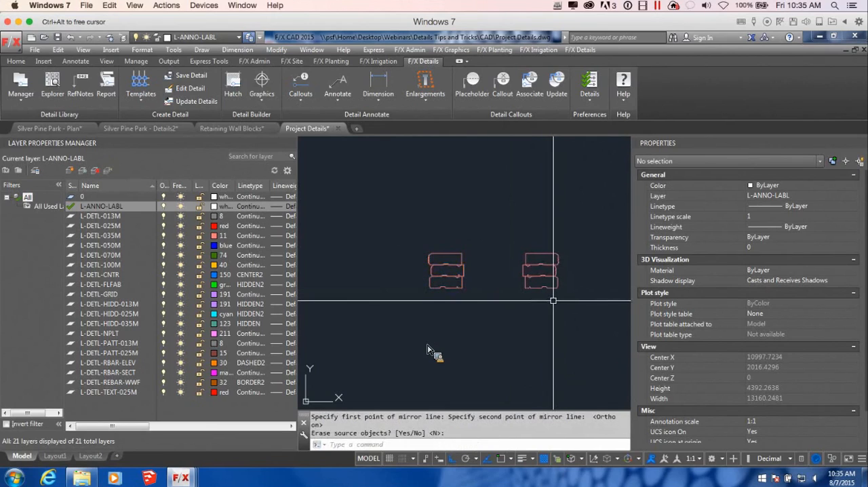
Step: Move the mirrored block stack horizontally farther away from the first stack, leaving a wide gap between them
scroll(553, 300, "down", 4)
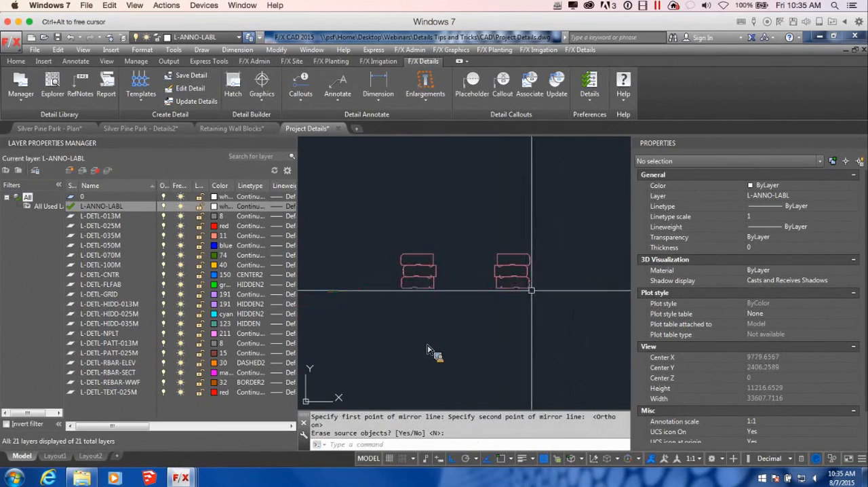
left_click(532, 292)
left_click(500, 231)
key("Return")
left_click(535, 225)
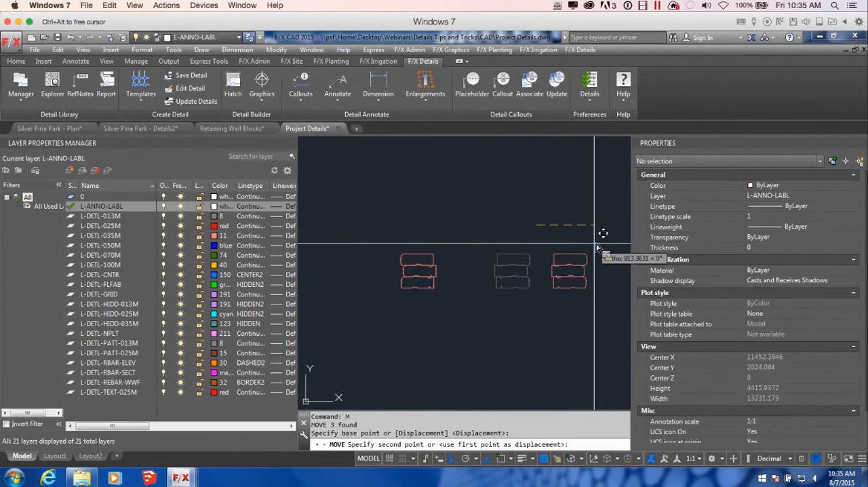
scroll(597, 231, "down", 4)
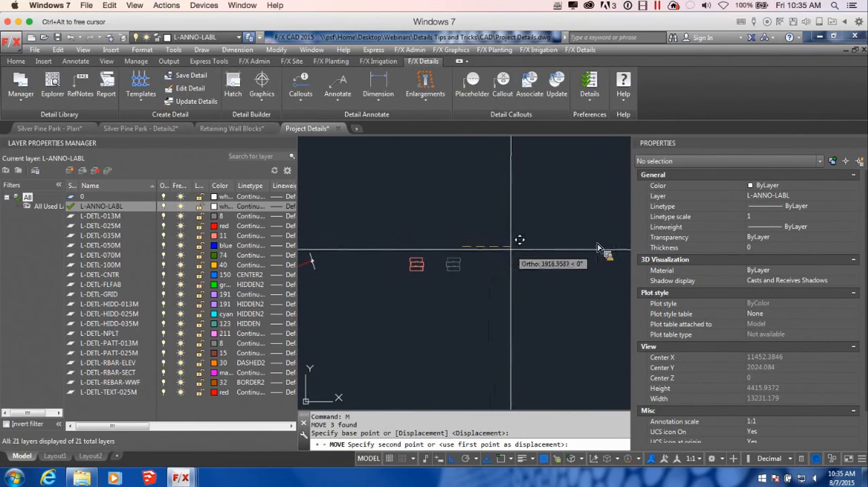
left_click(510, 249)
scroll(508, 281, "up", 3)
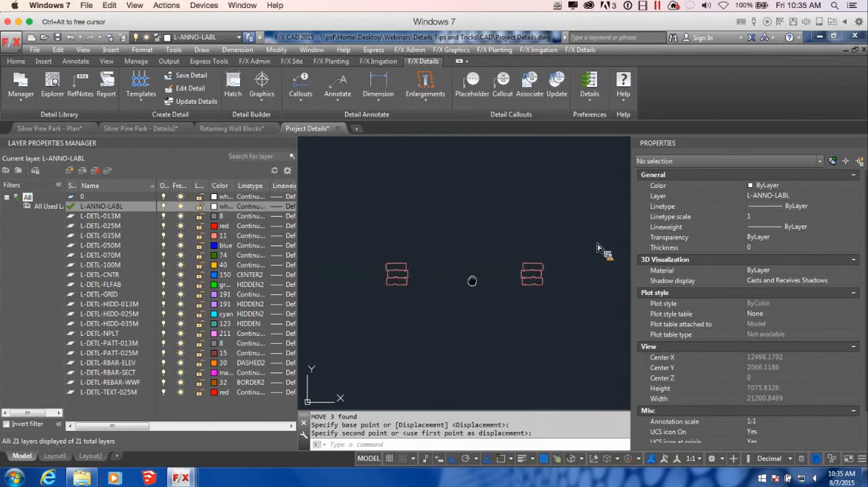
Step: Draw a horizontal polyline outward from the front face of the first block stack on layer L-ANNO-LABL
scroll(472, 281, "up", 2)
type("pl")
key("Return")
scroll(439, 299, "up", 4)
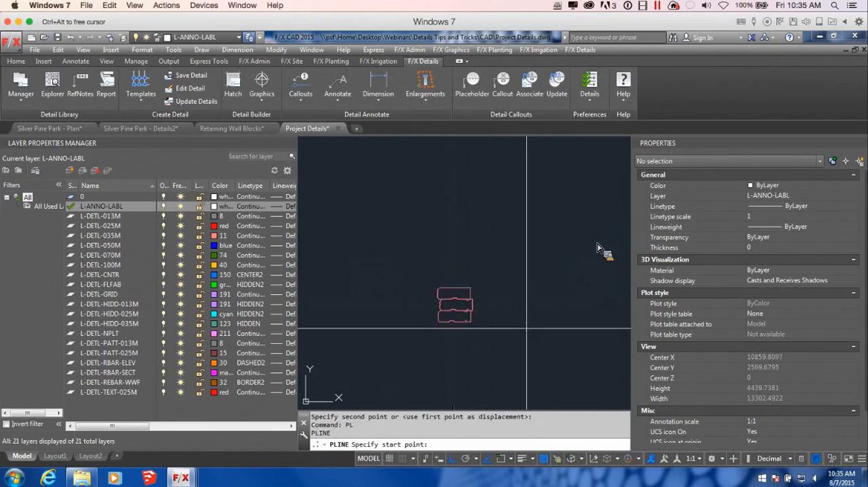
left_click(439, 299)
scroll(438, 302, "down", 5)
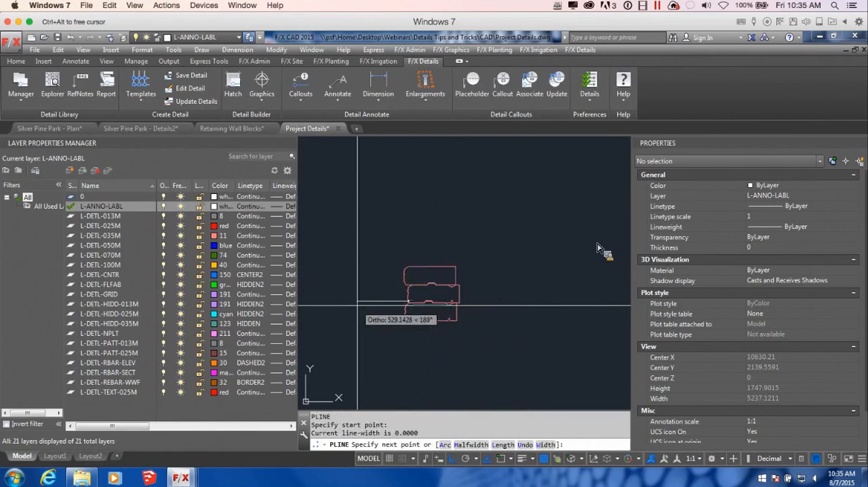
left_click(344, 305)
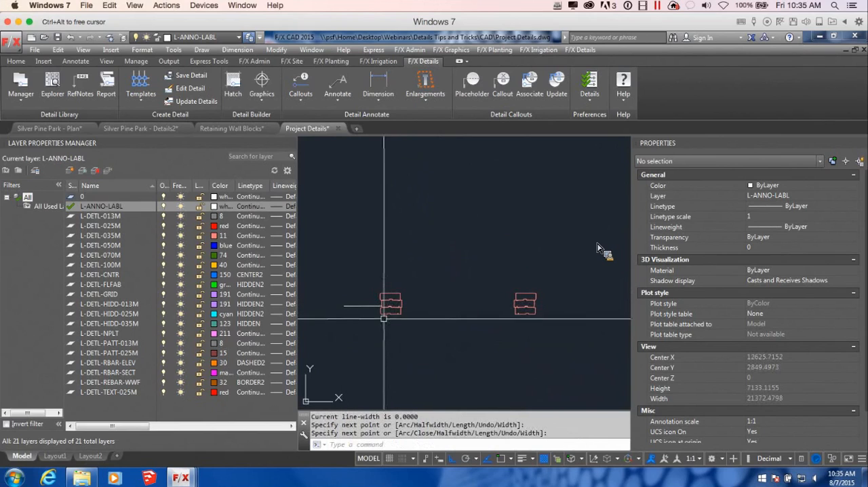
Step: Make L-DETL-025M the current layer and delete the horizontal polyline beside the first block stack
left_click(75, 225)
double_click(74, 226)
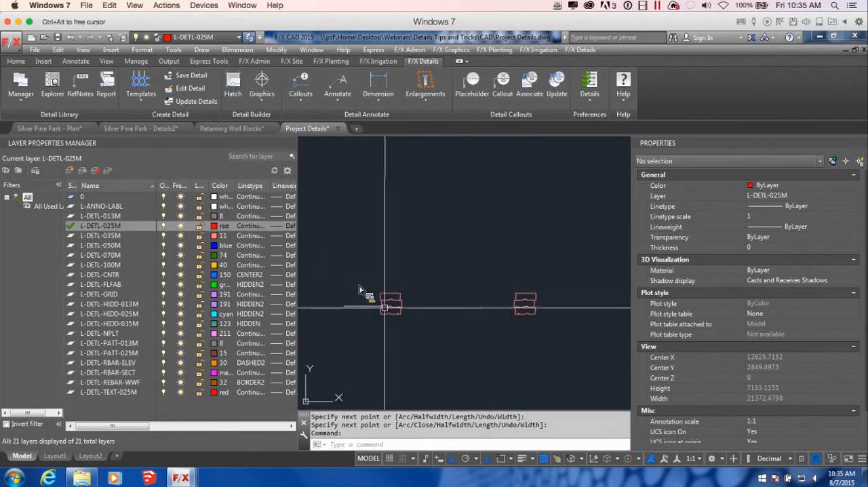
left_click(366, 316)
left_click(352, 290)
key("Delete")
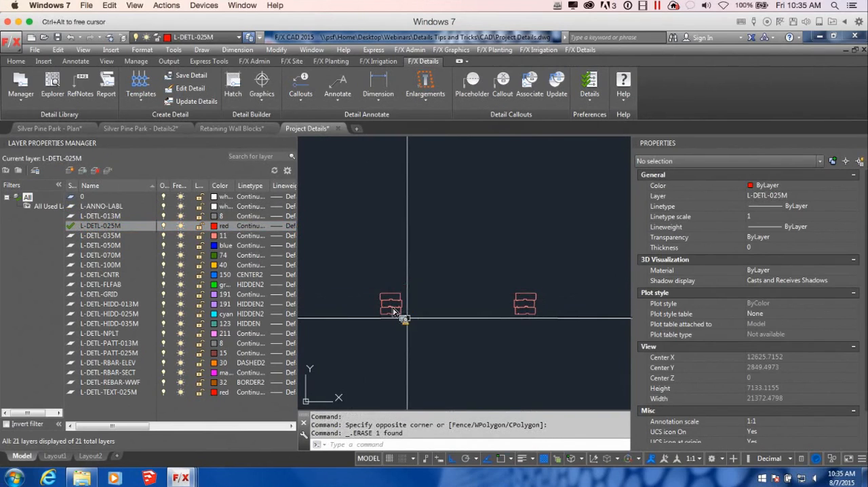
Step: Draw a horizontal ground polyline about 650 units long outward from the front face of the first stack's middle block
type("pl")
key("Return")
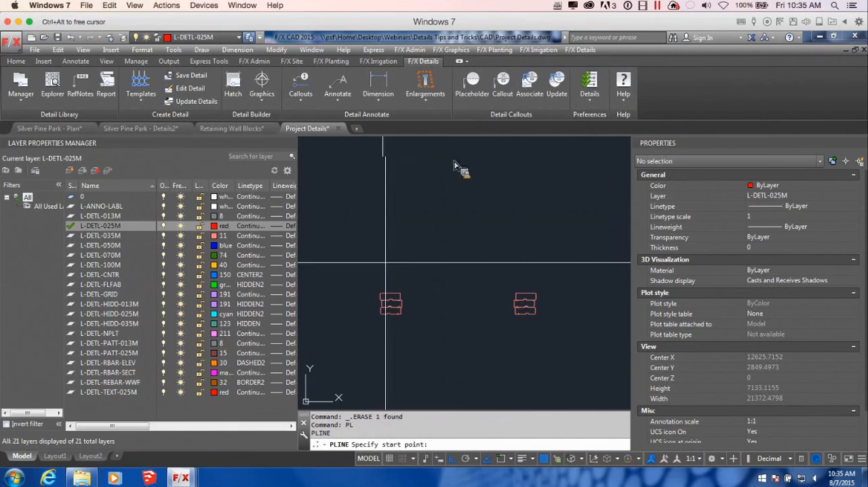
scroll(380, 315, "up", 4)
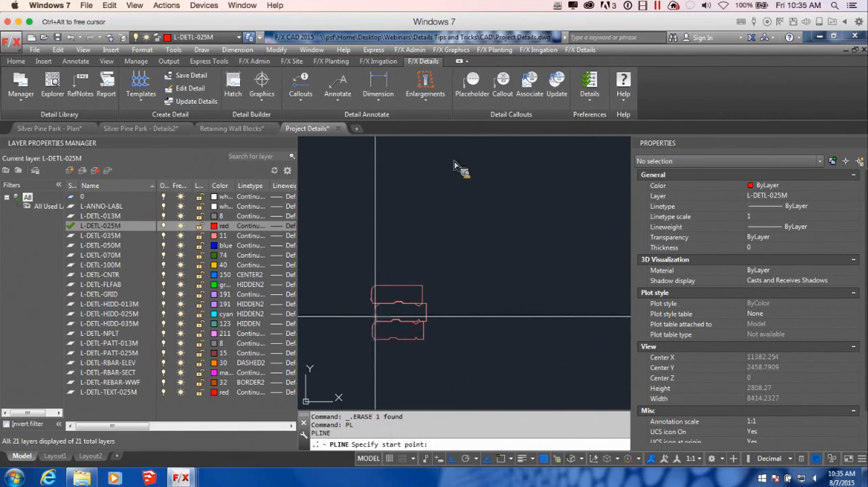
left_click(377, 316)
middle_click_drag(322, 291, 443, 282)
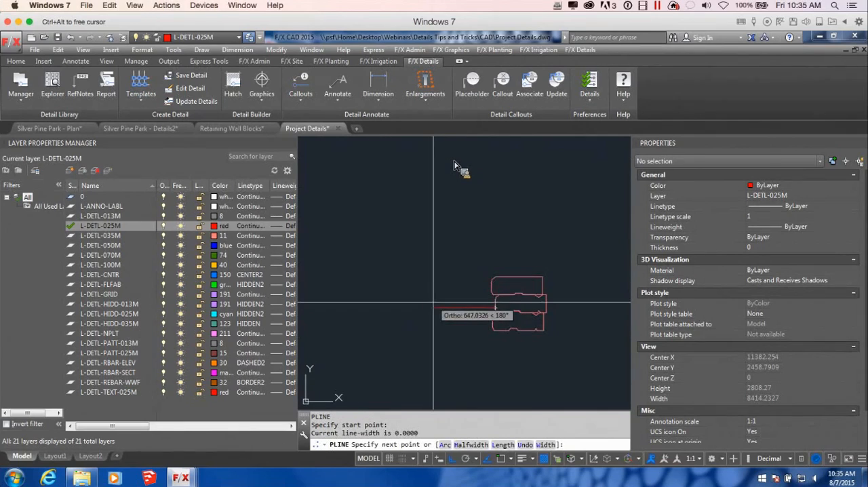
left_click(433, 303)
scroll(496, 405, "down", 2)
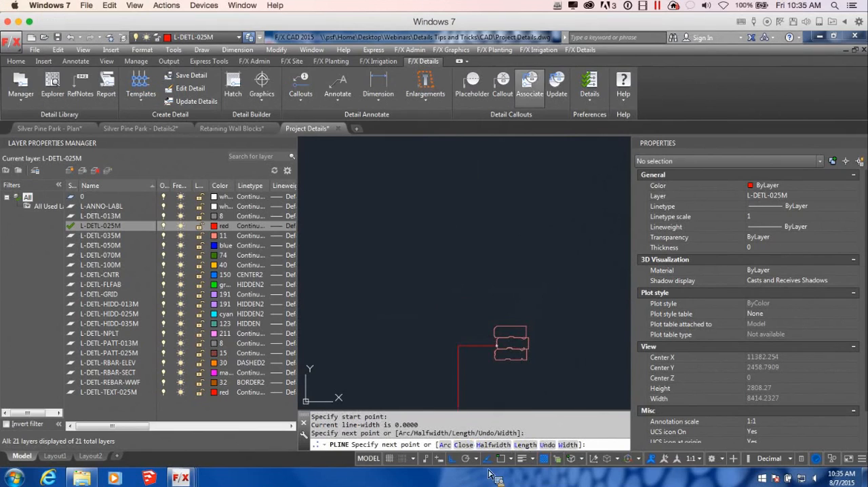
key("Return")
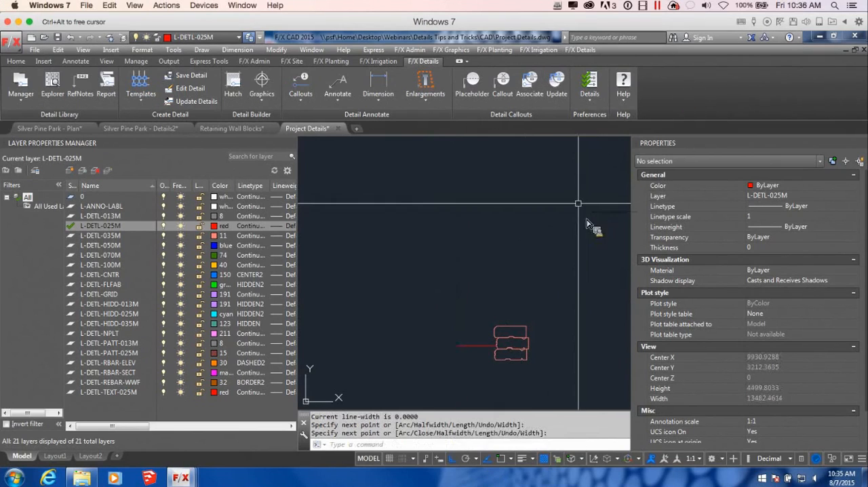
Step: Draw a matching horizontal ground polyline outward from the front face of the mirrored stack's middle block
scroll(521, 321, "down", 2)
middle_click_drag(560, 315, 493, 304)
key("Return")
scroll(597, 326, "up", 4)
left_click(569, 314)
scroll(573, 313, "down", 3)
left_click(555, 324)
scroll(498, 360, "down", 3)
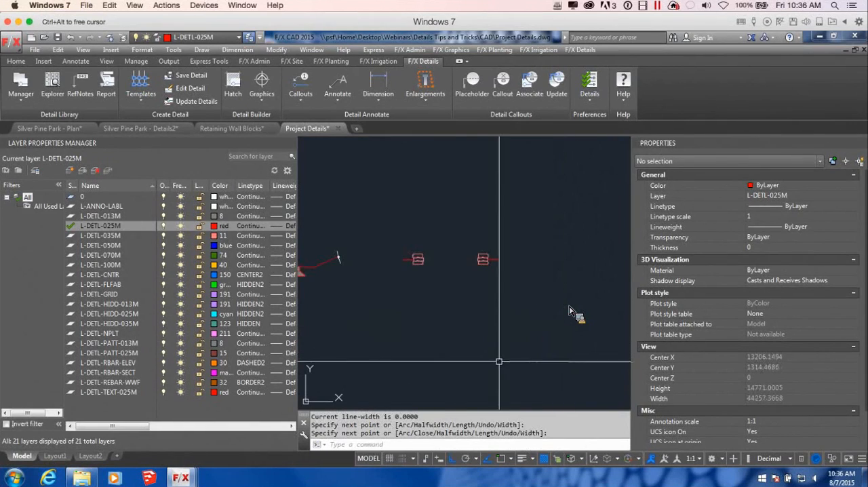
scroll(434, 257, "up", 4)
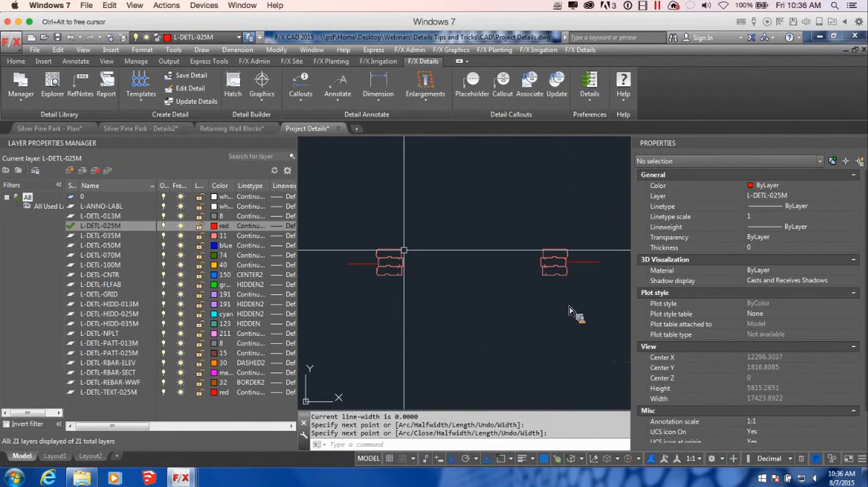
Step: Outline the first stack's base with a polyline from the lowest block's front corner, sloping down, across, up and back to the middle block's rear corner
key("Return")
key("Return")
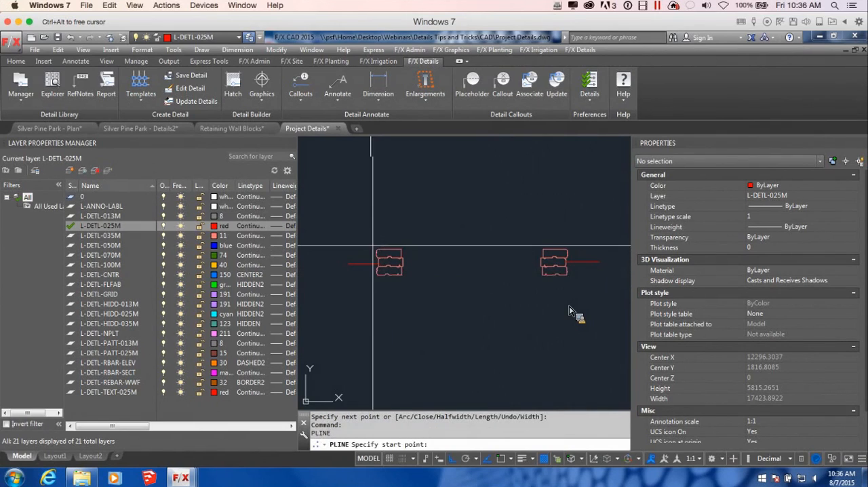
scroll(382, 278, "up", 6)
left_click(379, 275)
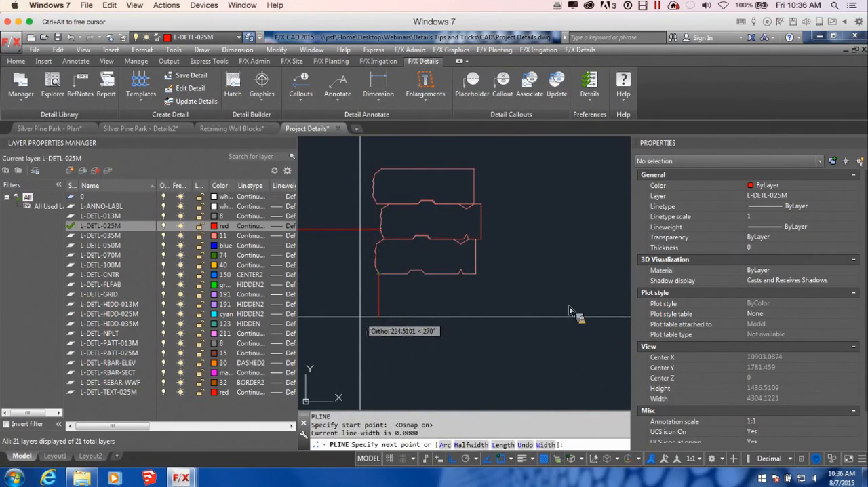
scroll(364, 315, "down", 4)
key("F8")
scroll(366, 322, "down", 2)
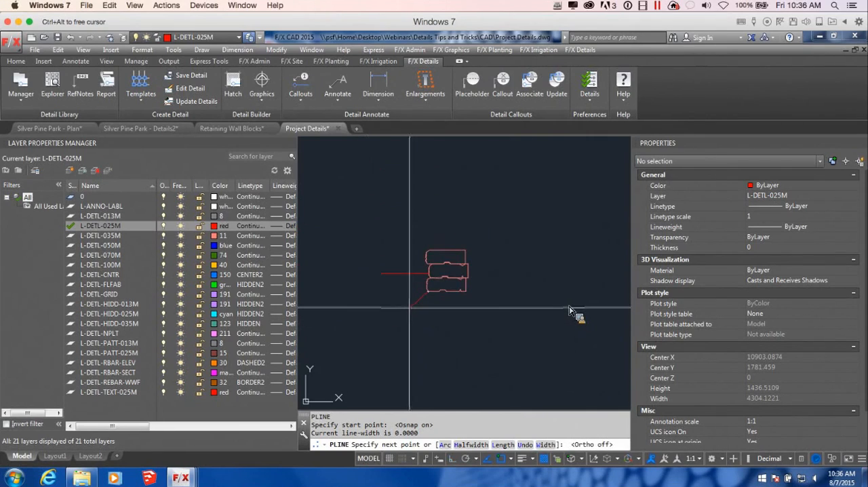
left_click(409, 305)
scroll(498, 303, "down", 2)
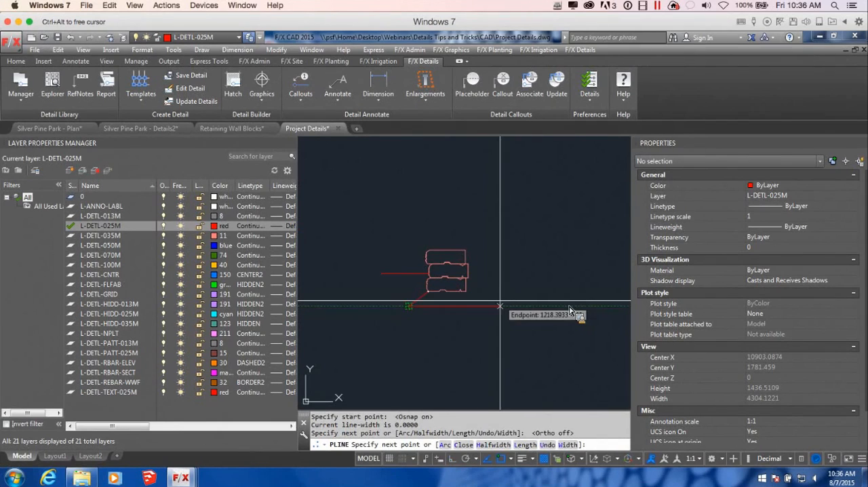
middle_click_drag(501, 304, 471, 308)
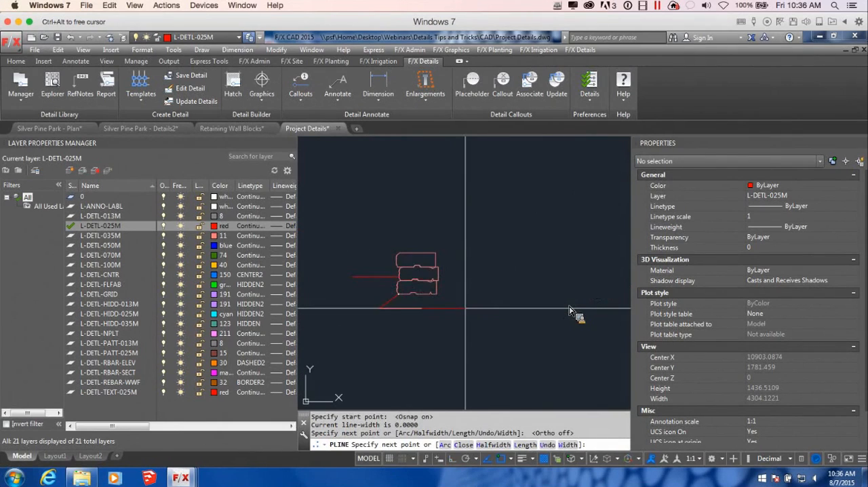
left_click(464, 309)
left_click(464, 277)
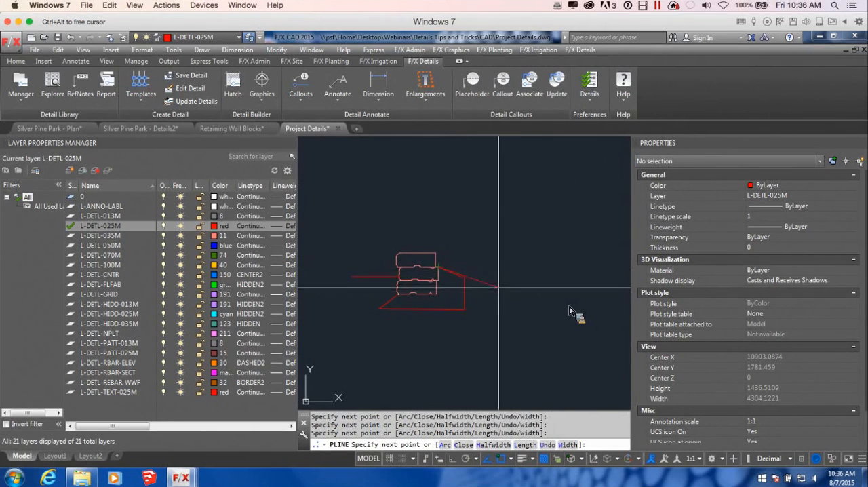
key("Return")
key("Return")
Step: Outline the mirrored stack's base with a polyline from the middle block's rear corner, sloping outward, down, across level and back to the lowest block's front corner
scroll(548, 307, "down", 3)
middle_click_drag(548, 306, 558, 310)
scroll(558, 298, "up", 4)
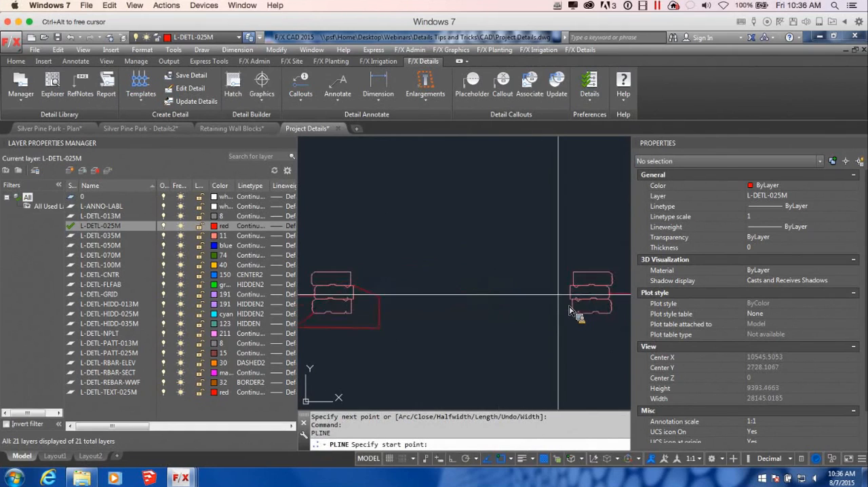
left_click(570, 284)
scroll(544, 299, "up", 2)
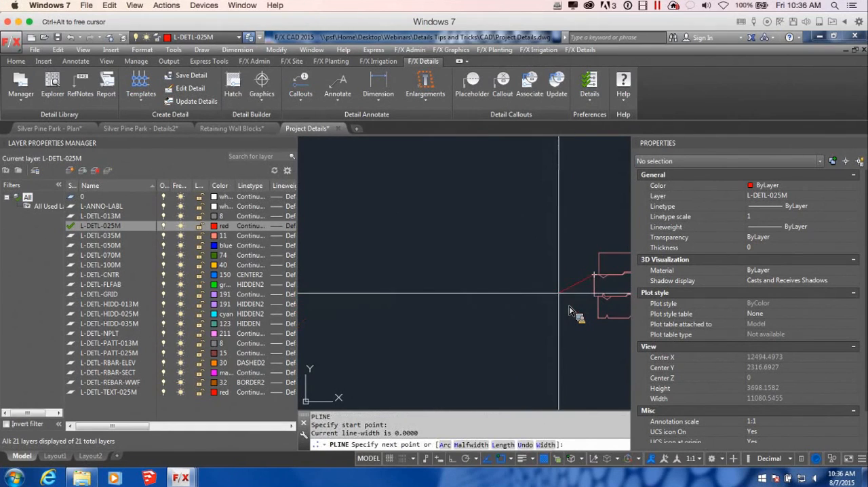
left_click(543, 298)
scroll(553, 309, "down", 2)
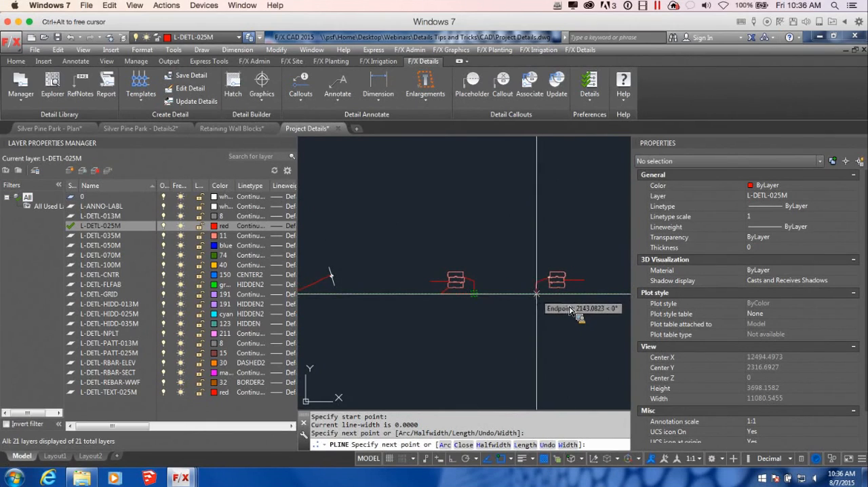
left_click(569, 310)
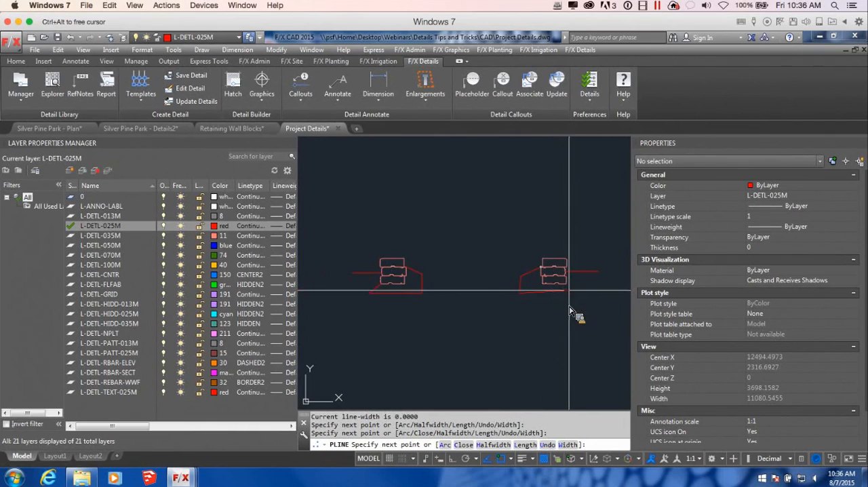
key("F8")
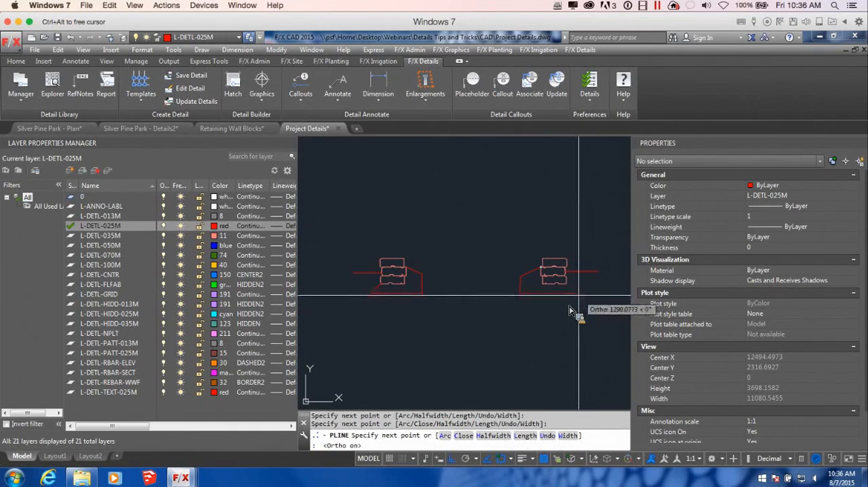
left_click(590, 305)
key("Return")
scroll(568, 304, "down", 4)
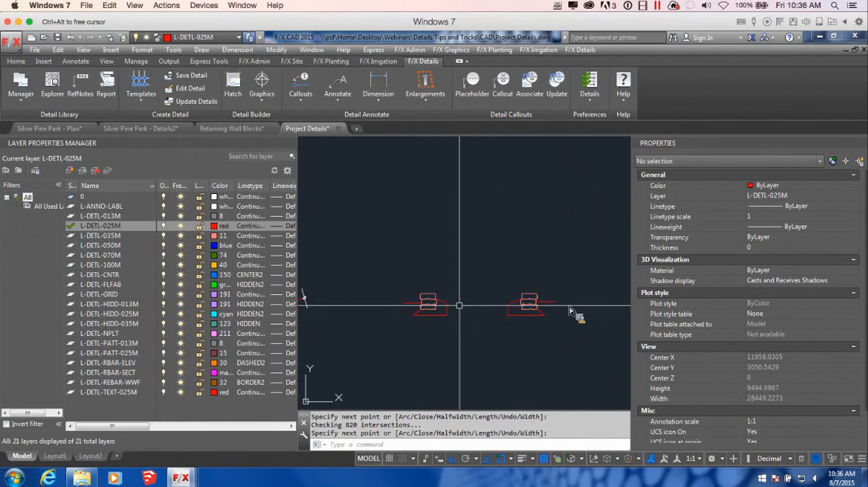
Step: Draw a polyline from the first stack's upper rear corner with a short straight segment and an arc ending at the mirrored stack's upper rear corner
middle_click_drag(449, 300, 480, 321)
key("Return")
scroll(573, 310, "up", 6)
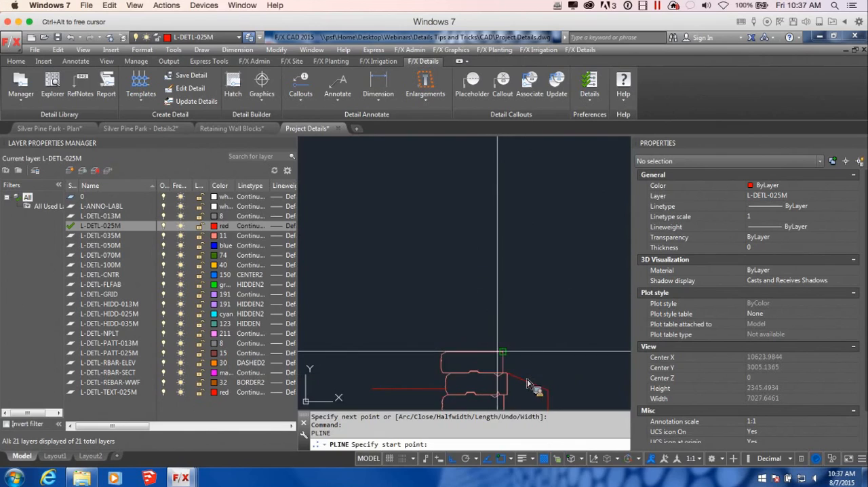
left_click(503, 352)
scroll(525, 350, "down", 5)
middle_click_drag(524, 350, 449, 329)
key("F8")
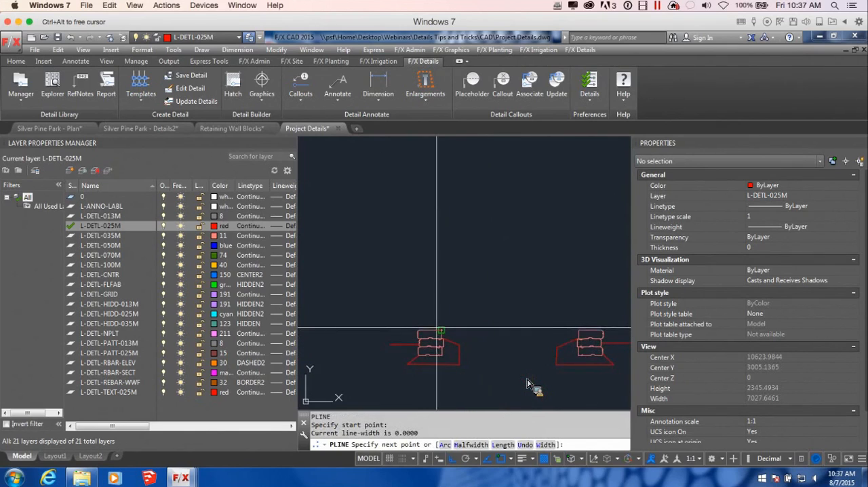
scroll(446, 325, "up", 3)
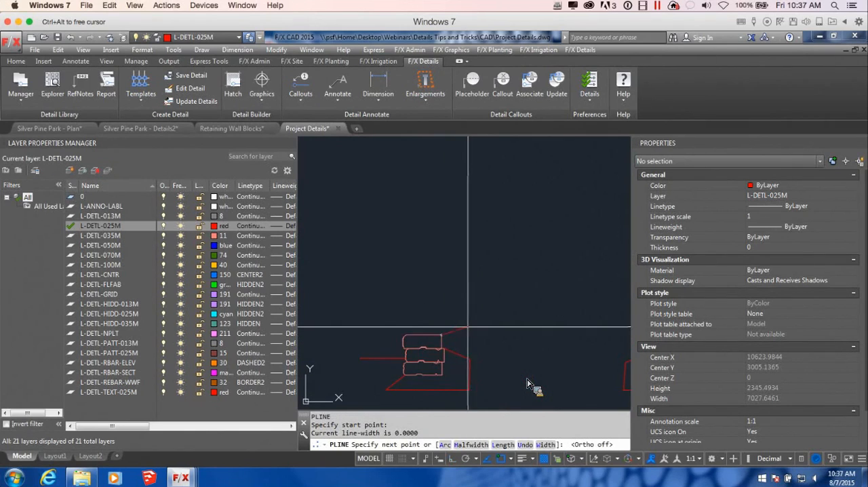
left_click(457, 326)
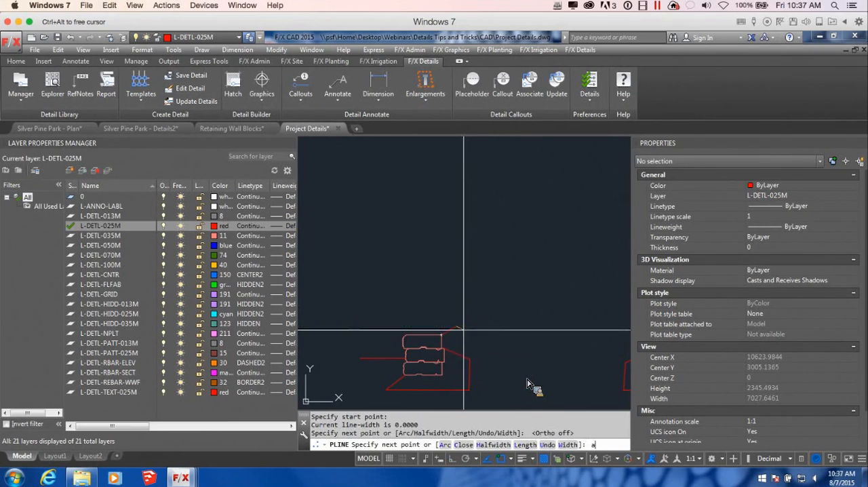
key("Return")
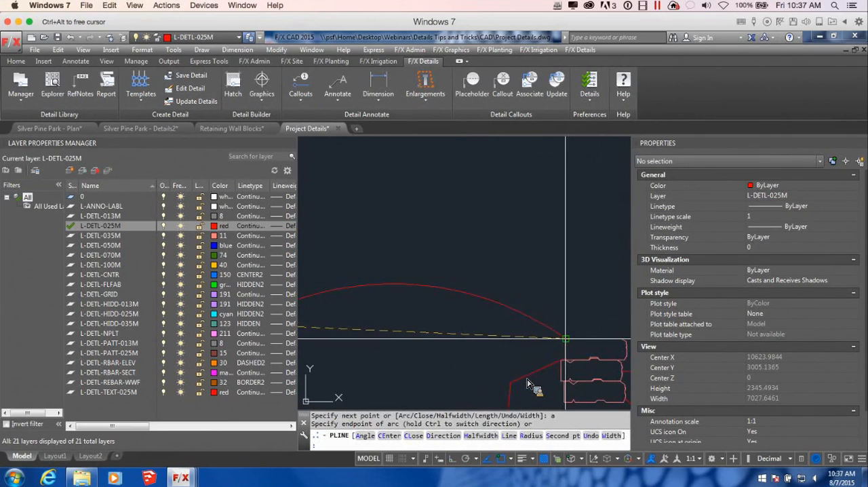
left_click(566, 339)
scroll(565, 338, "down", 8)
key("Return")
scroll(437, 246, "up", 6)
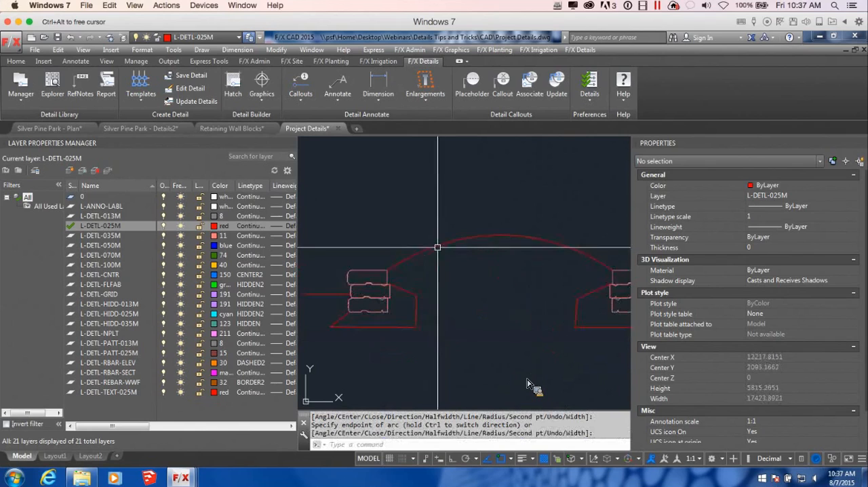
Step: Stretch the curved polyline's intermediate vertex onto the first stack's upper rear corner and lower the arc's midpoint to flatten the mound
left_click(438, 239)
left_click(386, 270)
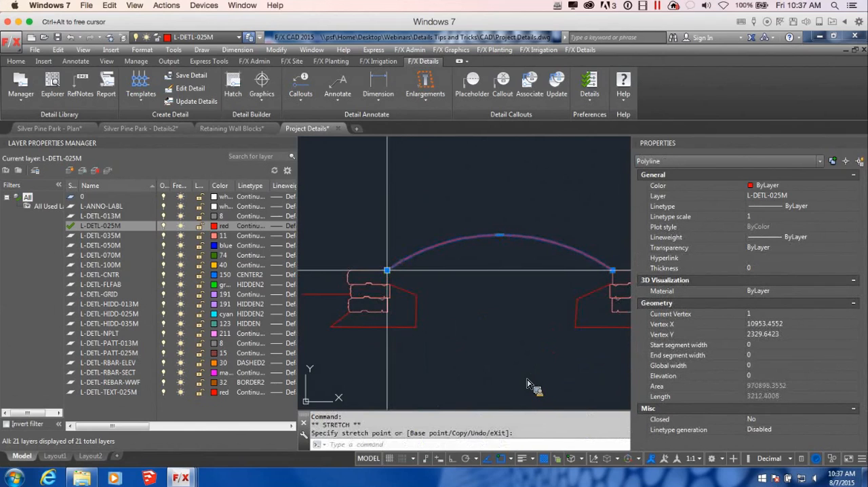
left_click(499, 236)
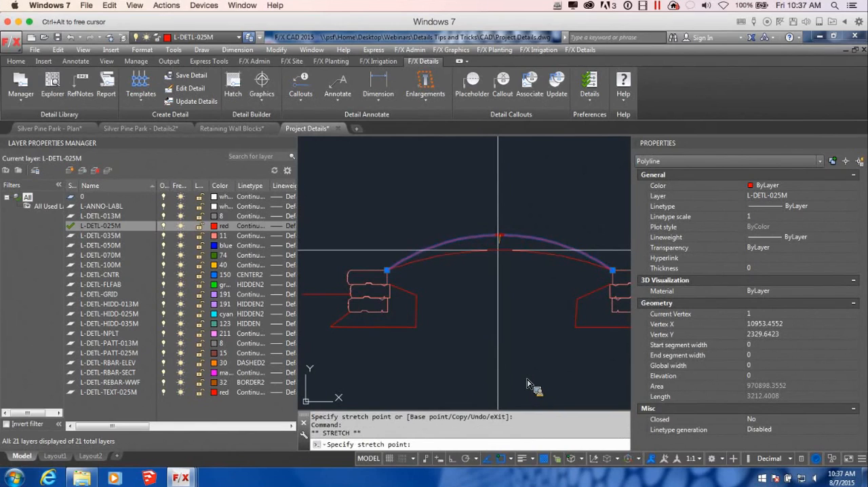
left_click(498, 250)
right_click(513, 321)
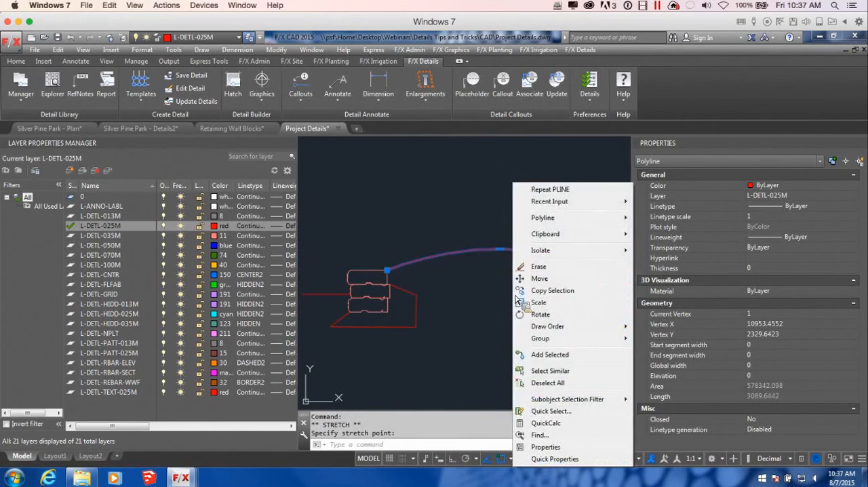
left_click(467, 296)
key("Escape")
scroll(465, 298, "down", 2)
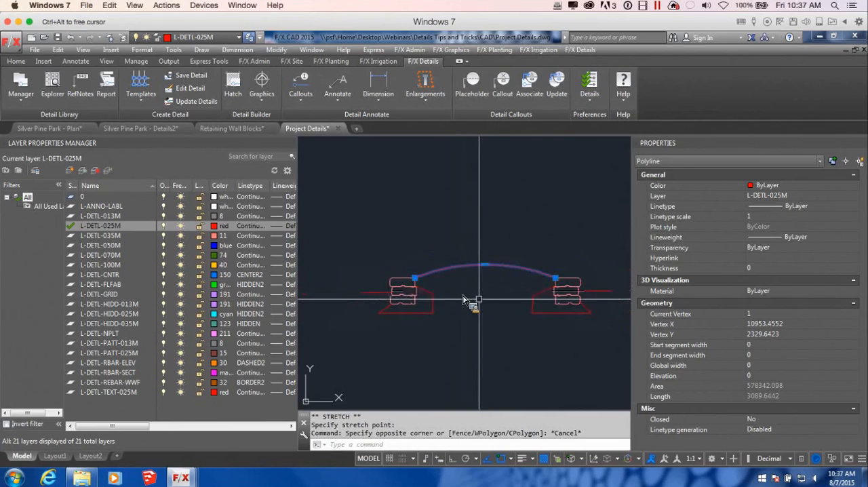
scroll(464, 298, "down", 3)
key("Escape")
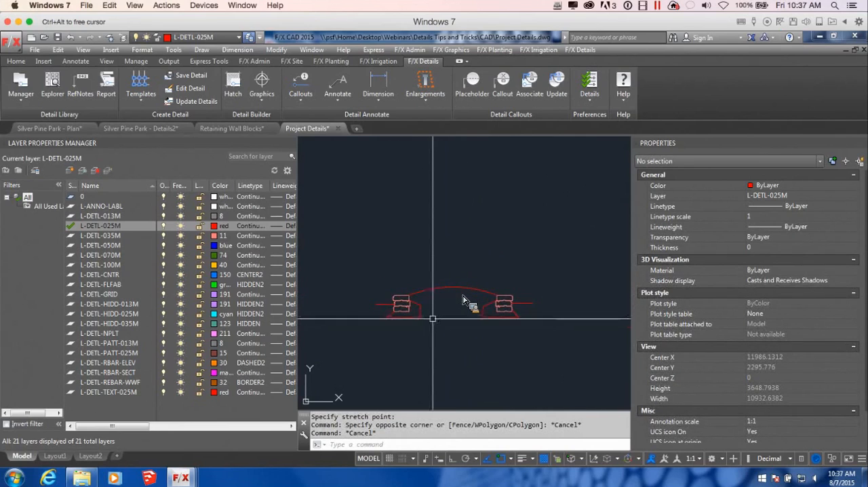
key("Return")
scroll(433, 318, "up", 4)
left_click(401, 317)
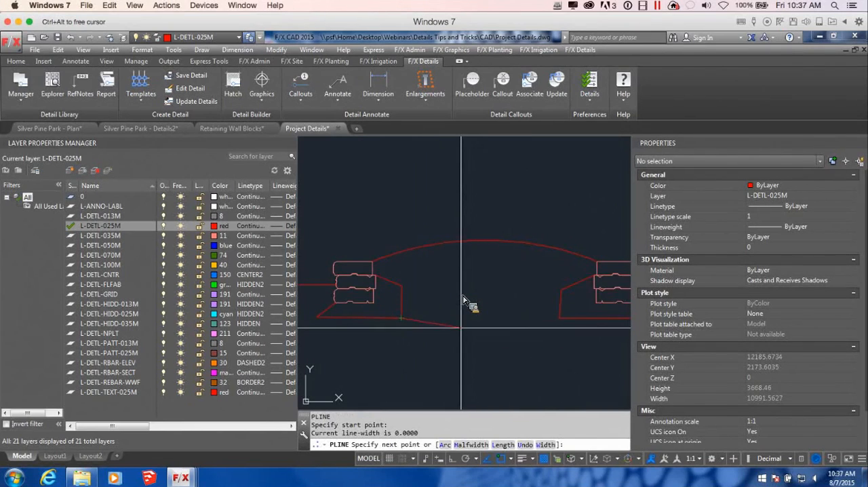
key("Escape")
Step: Draw a polyline between the inner edges of the two base outlines, running level, stepping up to a flat raised middle, and down to level again
key("Return")
left_click(401, 302)
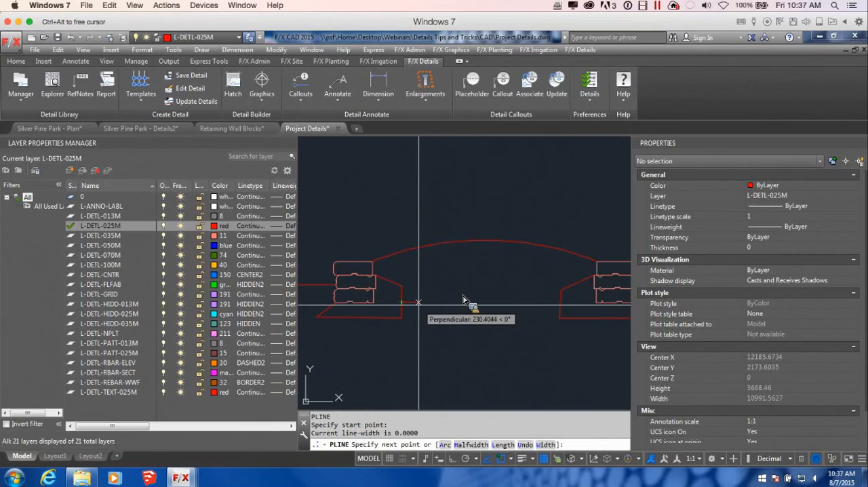
left_click(459, 302)
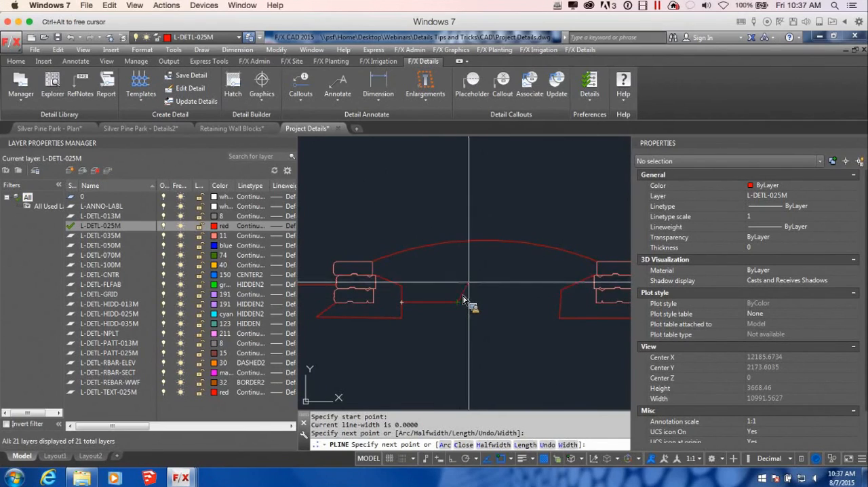
left_click(465, 281)
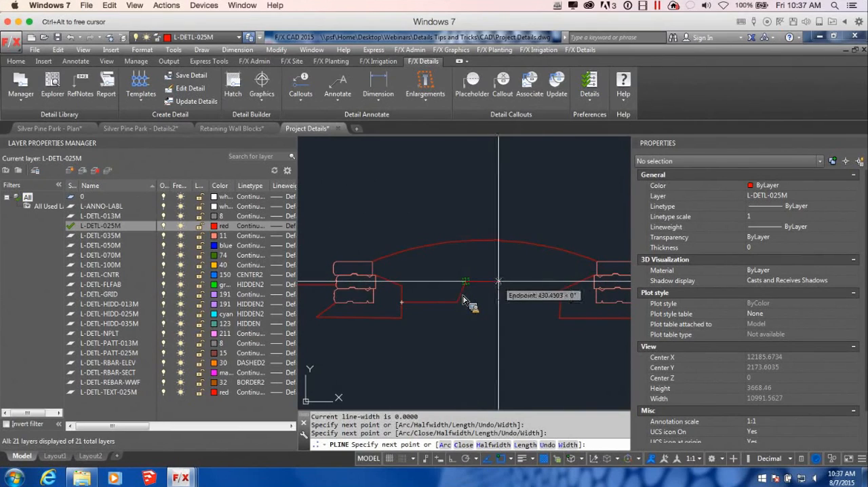
left_click(509, 281)
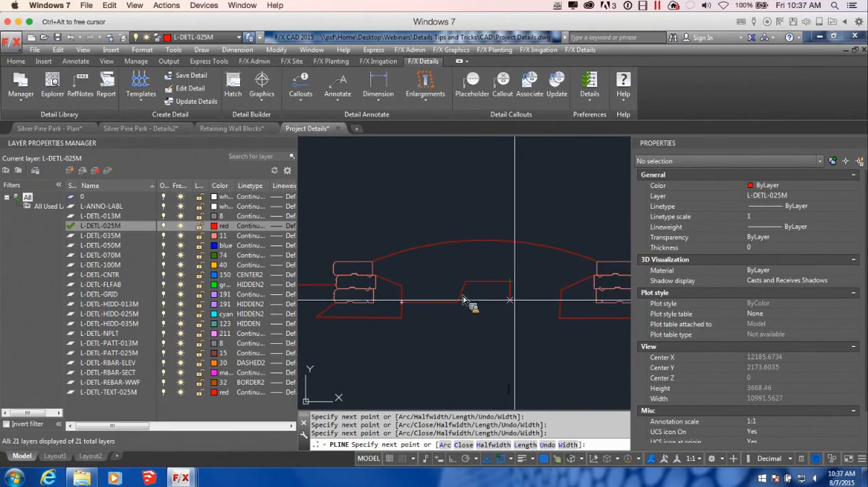
left_click(518, 301)
left_click(561, 302)
key("Return")
scroll(553, 329, "down", 4)
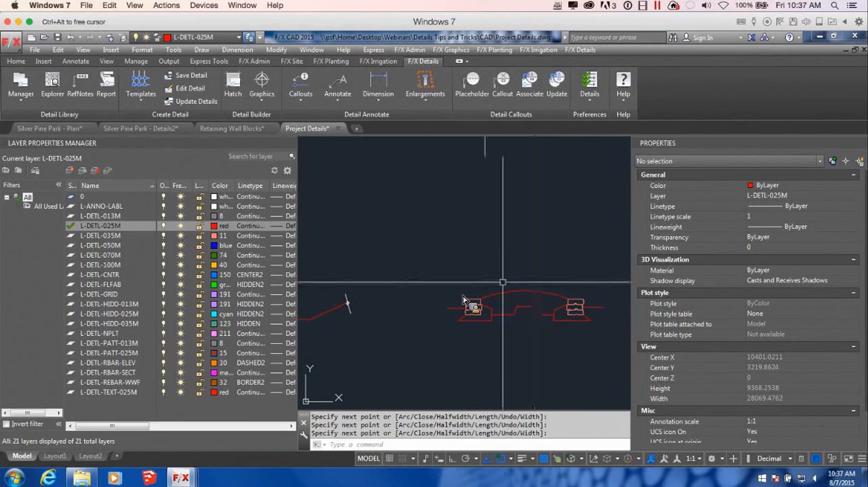
Step: Draw a polyline from the underside of the first base, sloping down and continuing with wavy arcs to the underside of the mirrored base
key("Return")
key("Return")
scroll(463, 299, "up", 2)
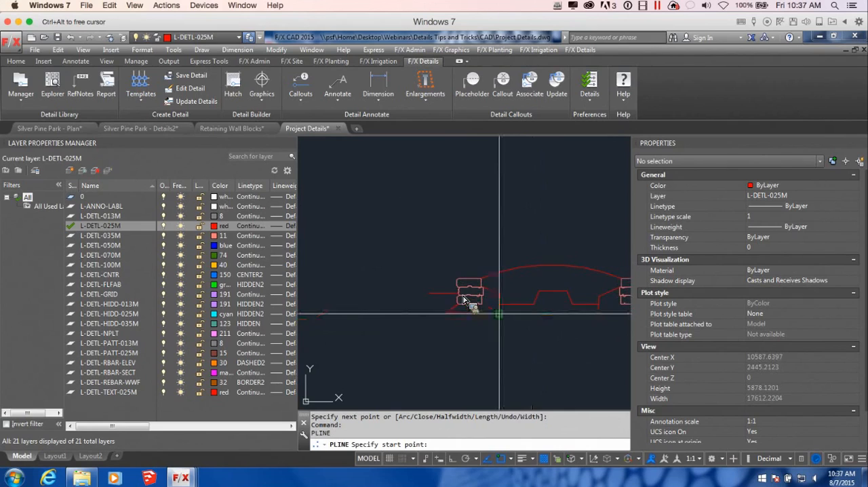
left_click(473, 309)
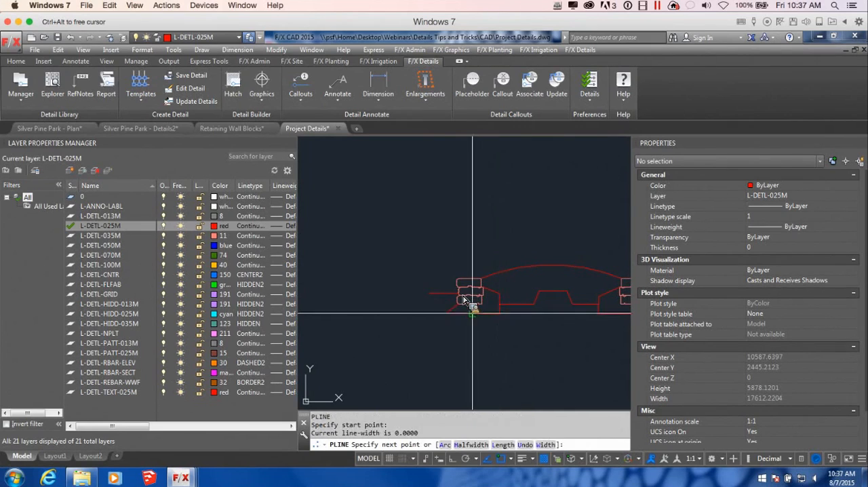
left_click(483, 335)
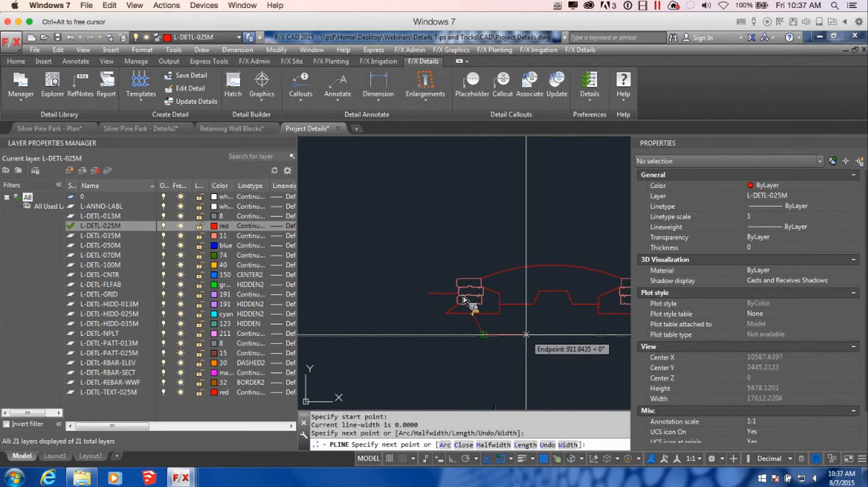
type("a")
key("Return")
middle_click_drag(556, 343, 467, 350)
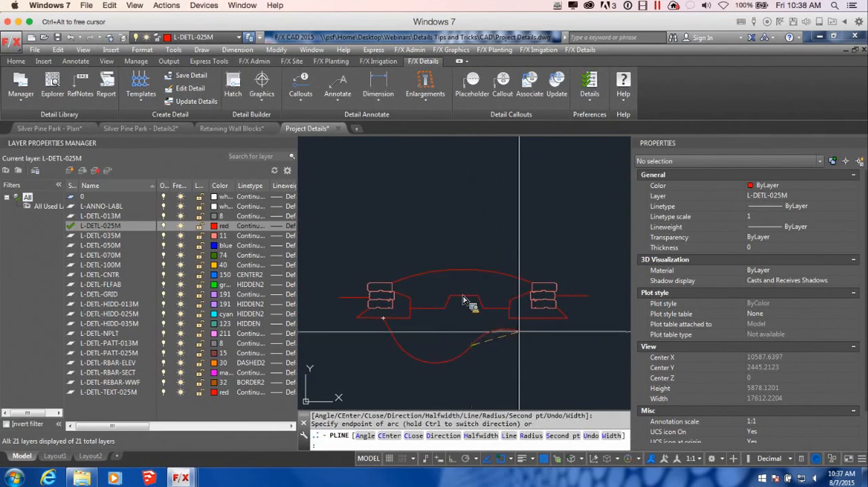
left_click(536, 321)
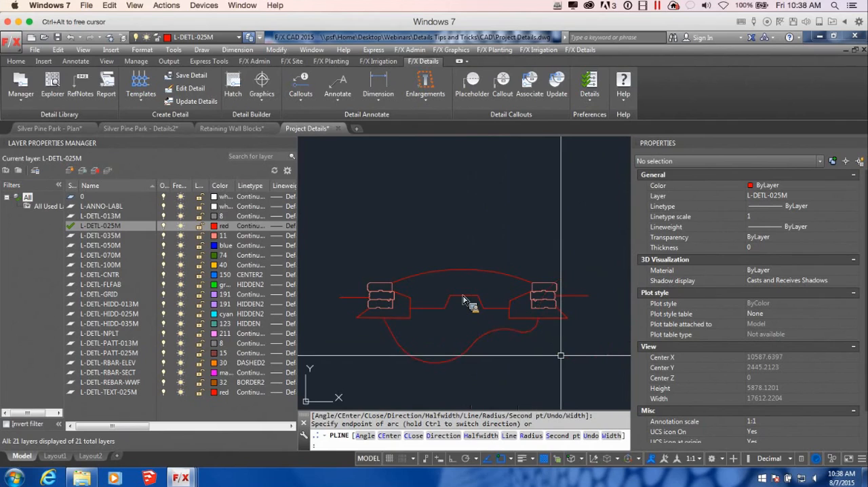
key("Return")
Step: Choose the TREE-10-DEC05 tree from the plant elevation graphics for insertion
scroll(563, 351, "down", 3)
scroll(583, 335, "up", 3)
scroll(450, 318, "up", 5)
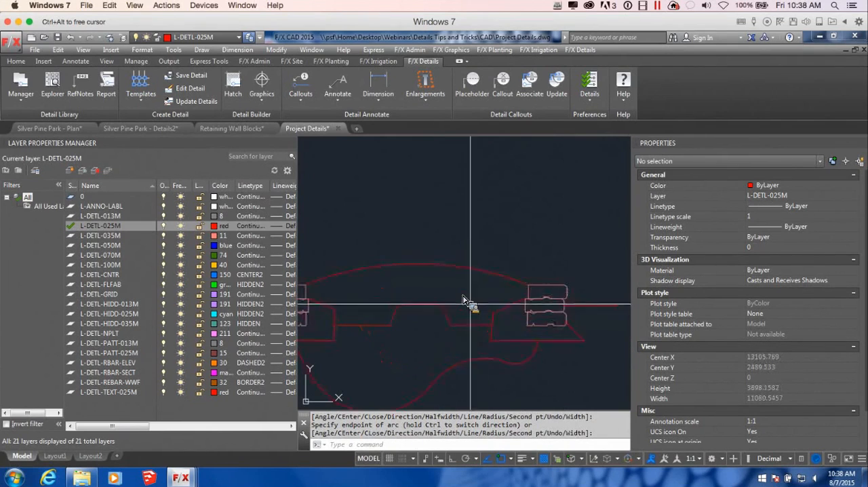
scroll(515, 324, "down", 2)
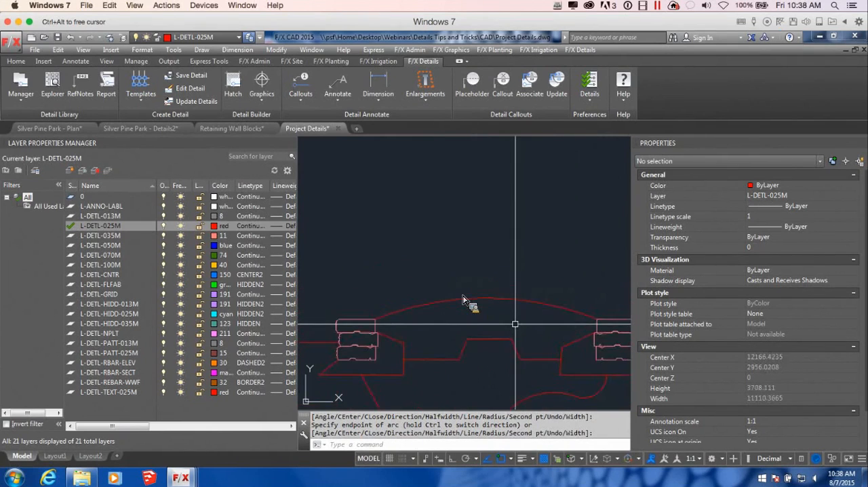
mouse_move(556, 339)
middle_mouse_down()
mouse_move(519, 254)
mouse_move(535, 265)
middle_mouse_up()
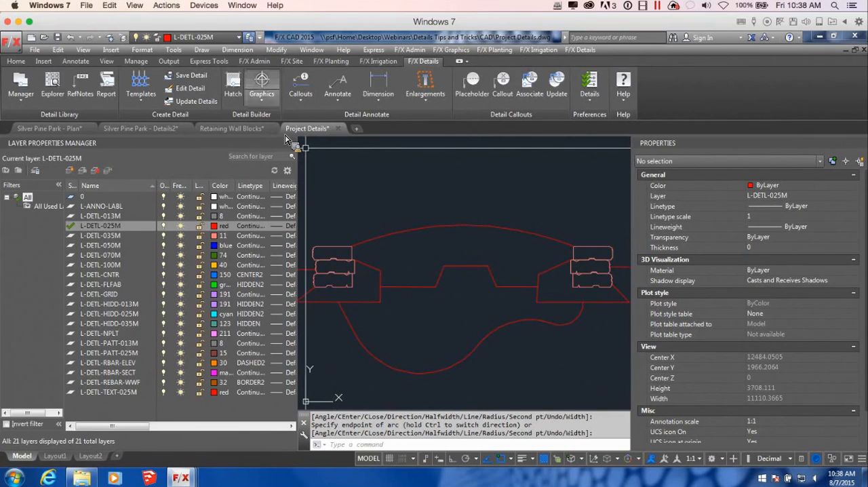
left_click(259, 94)
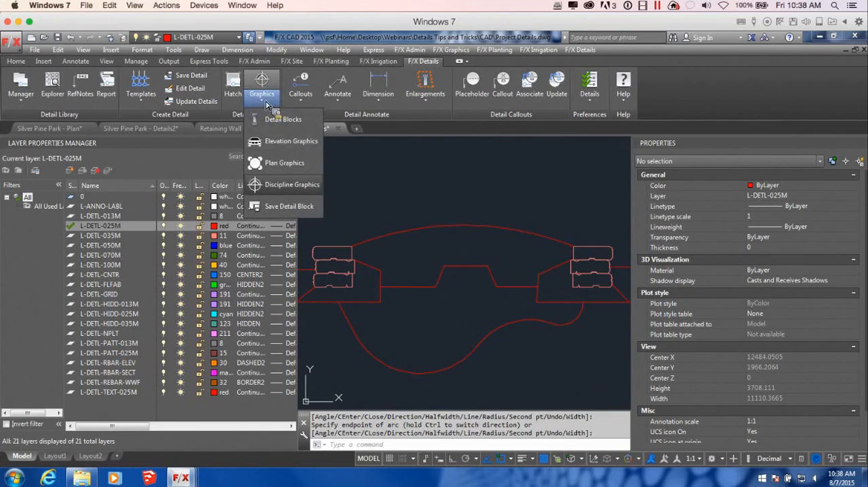
left_click(288, 142)
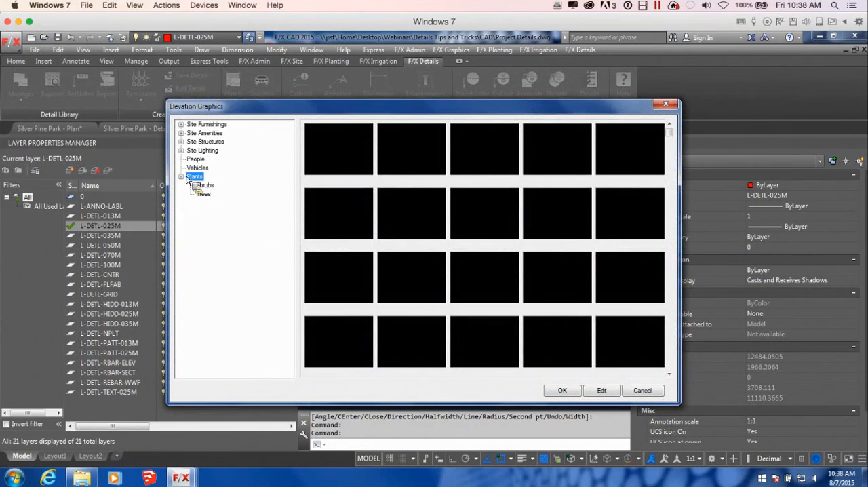
left_click(204, 194)
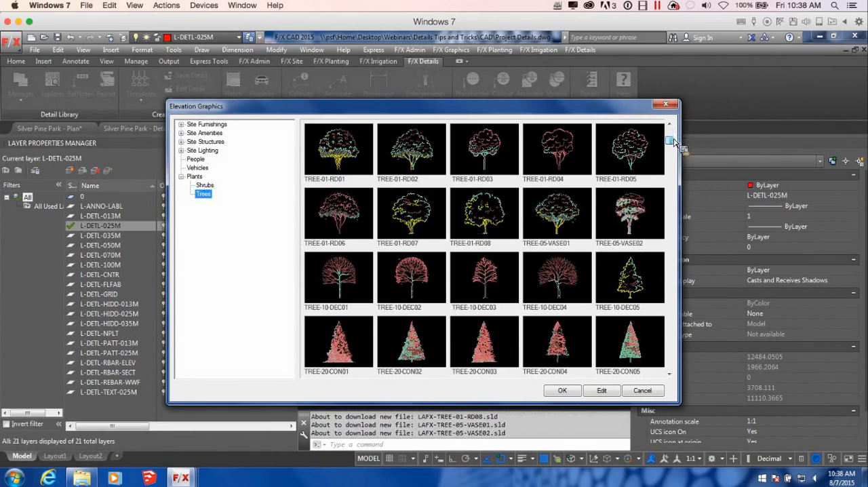
left_click_drag(636, 279, 596, 361)
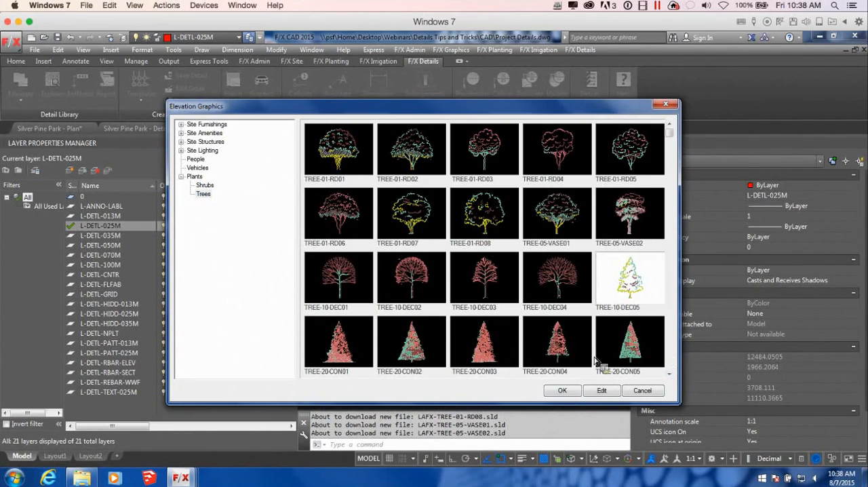
left_click(572, 395)
Step: Place one elevation tree with its trunk base on the crest of the mound between the block stacks
middle_click_drag(545, 297, 534, 333)
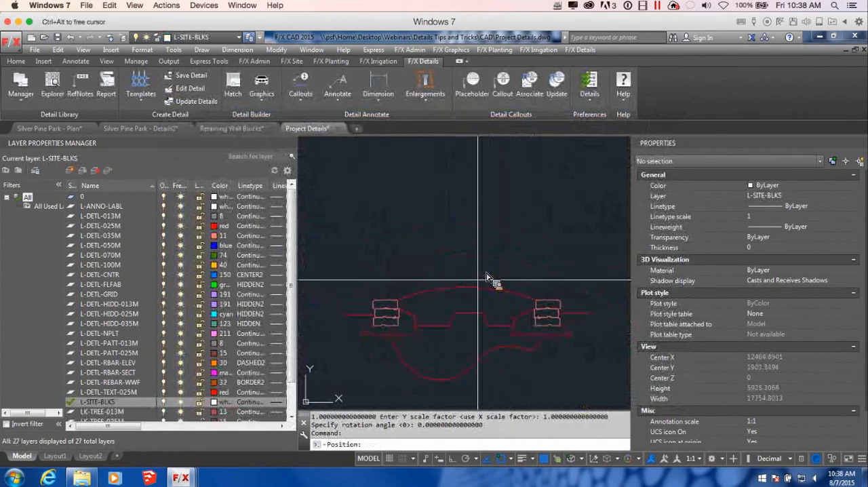
left_click(466, 287)
scroll(487, 276, "down", 3)
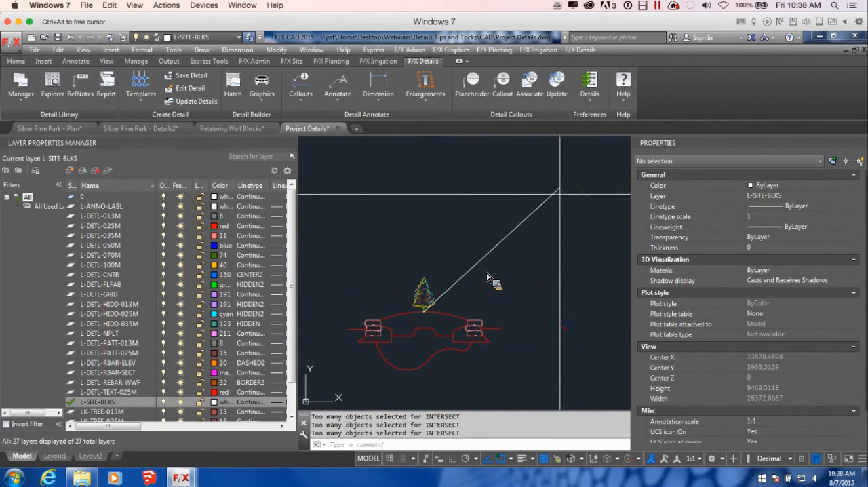
scroll(576, 192, "down", 2)
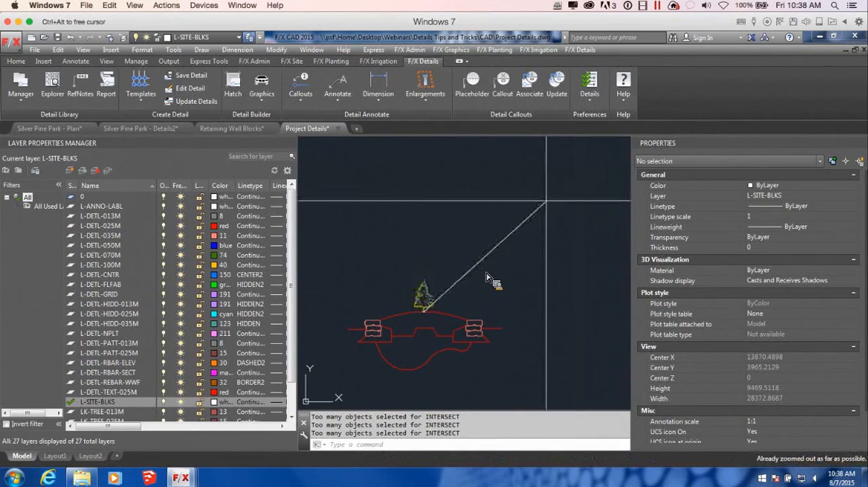
left_click(580, 162)
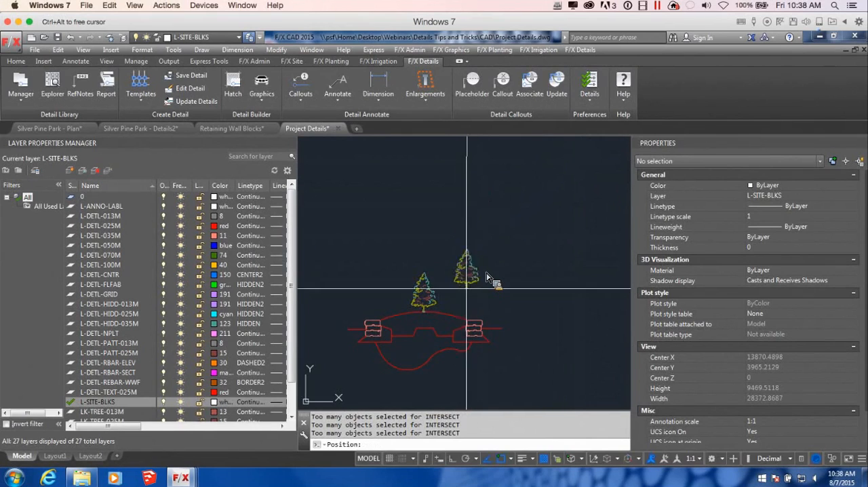
key("Escape")
Step: Try to scale the tree by a factor of 200 from its trunk base
left_click(420, 298)
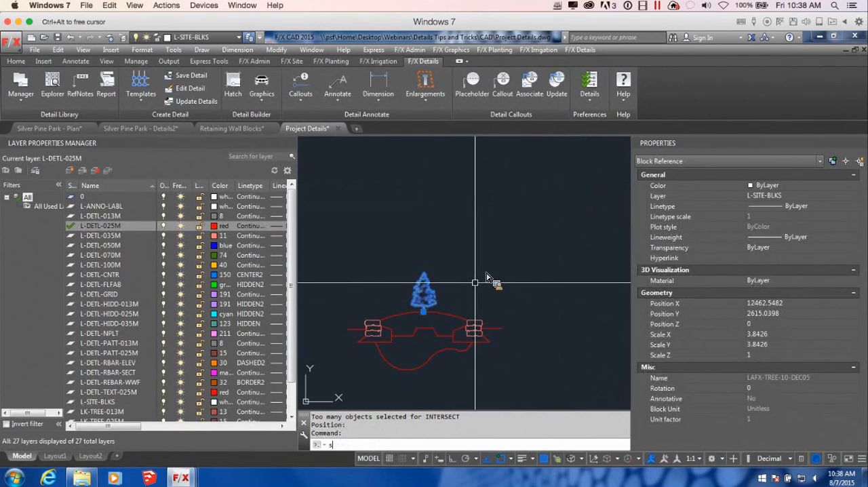
key("Return")
scroll(441, 298, "up", 3)
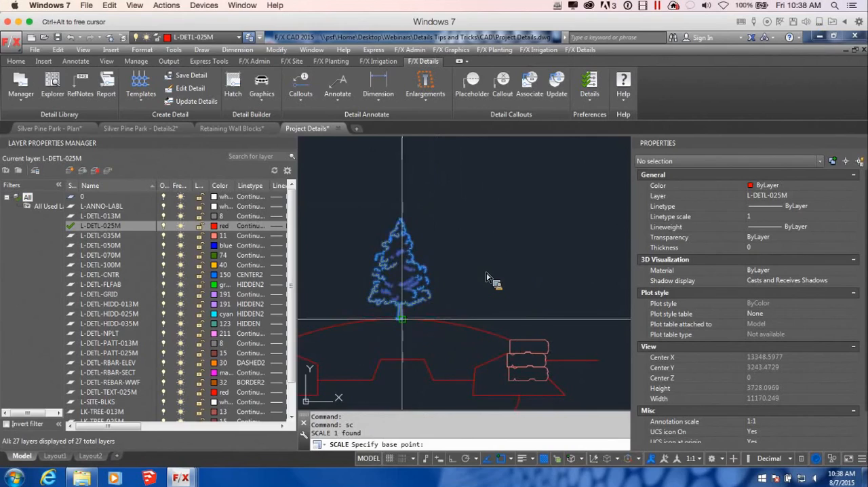
left_click(404, 320)
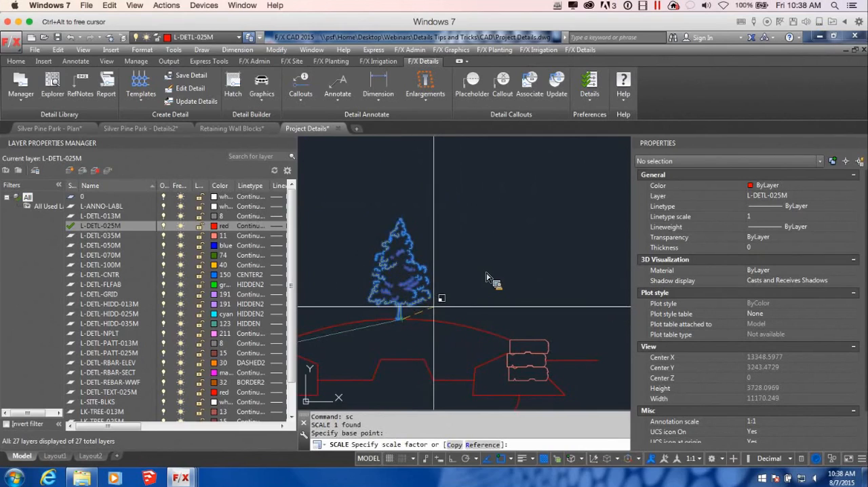
scroll(434, 306, "down", 2)
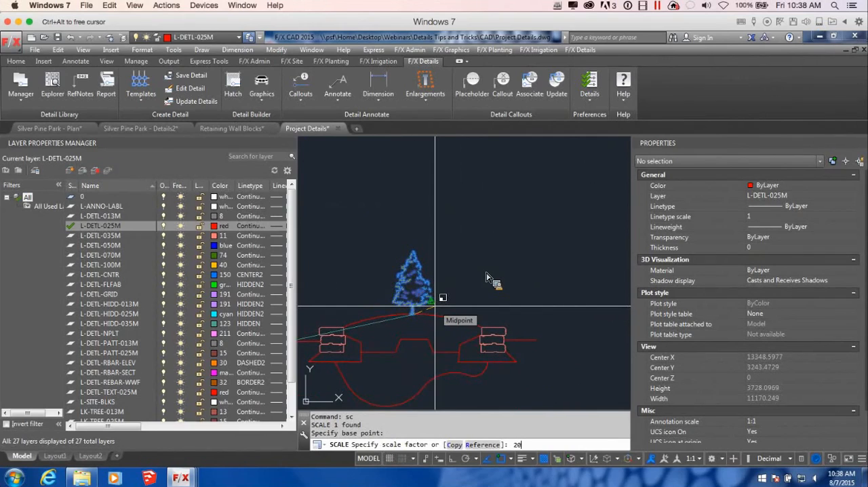
type("200")
key("Return")
scroll(353, 206, "down", 4)
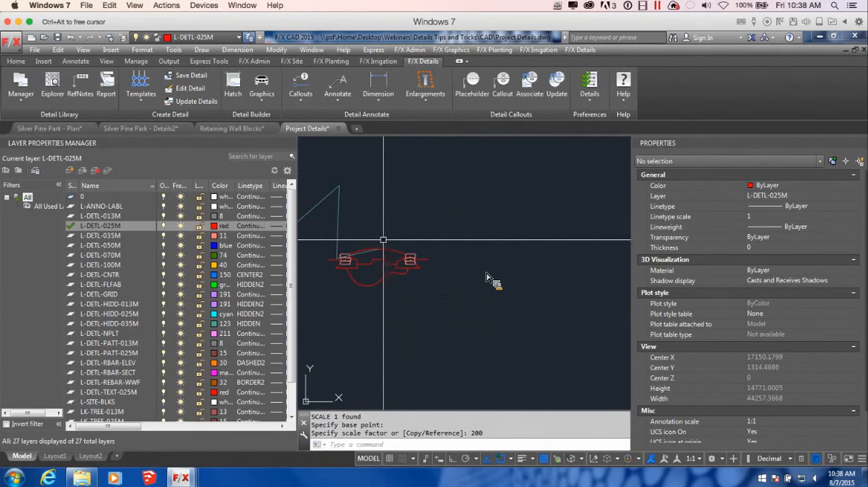
Step: Undo the tree's scaling and regenerate the drawing
key("ctrl+z")
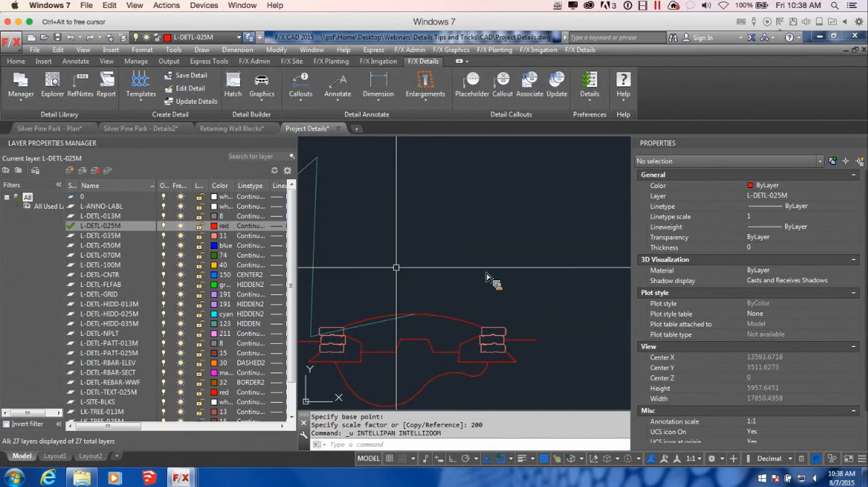
key("ctrl+z")
scroll(431, 311, "up", 2)
mouse_move(431, 310)
middle_mouse_down()
mouse_move(558, 271)
mouse_move(466, 302)
middle_mouse_up()
scroll(547, 250, "down", 4)
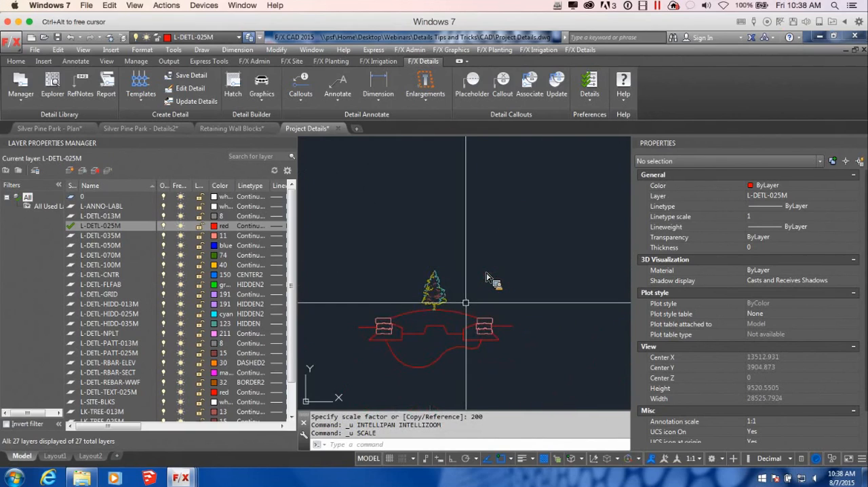
type("RE")
key("Return")
Step: Enlarge the tree with Align, using its trunk base and tip as source points, a second destination high above, and scaling to the alignment points
left_click(438, 296)
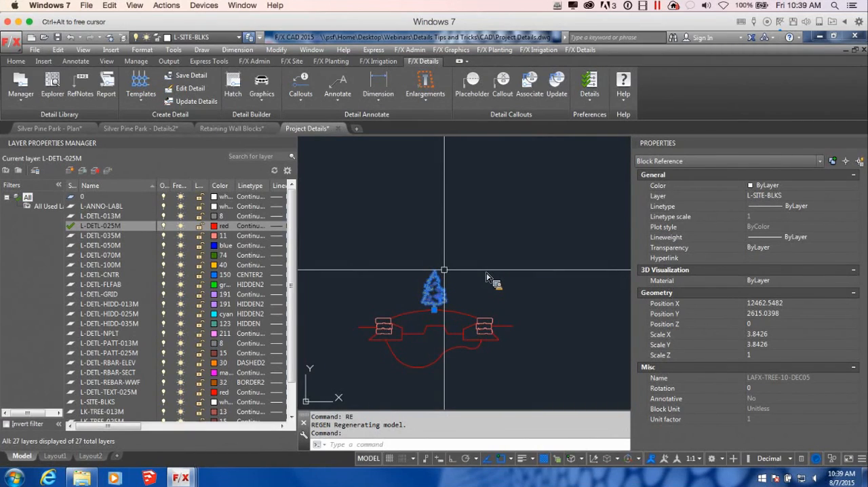
type("align")
key("Return")
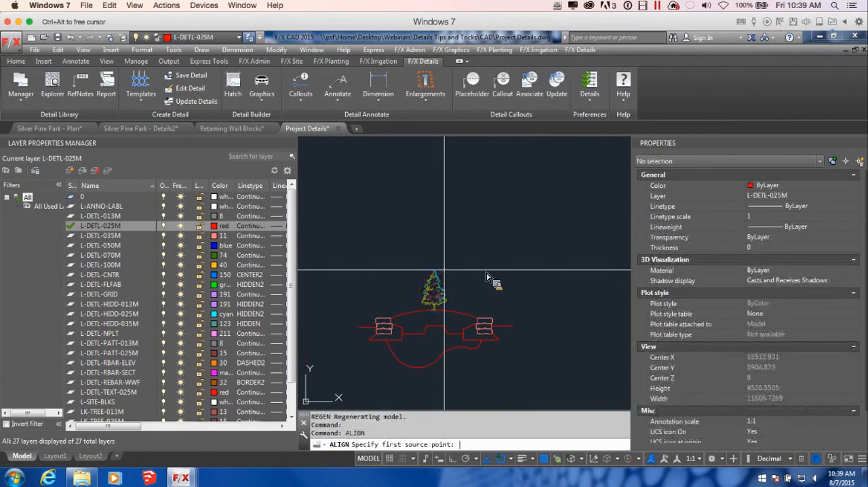
scroll(421, 345, "up", 2)
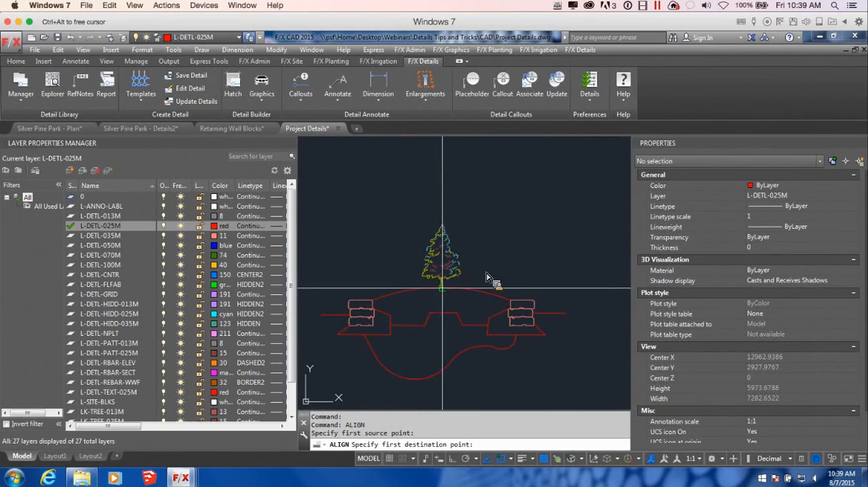
left_click(465, 295)
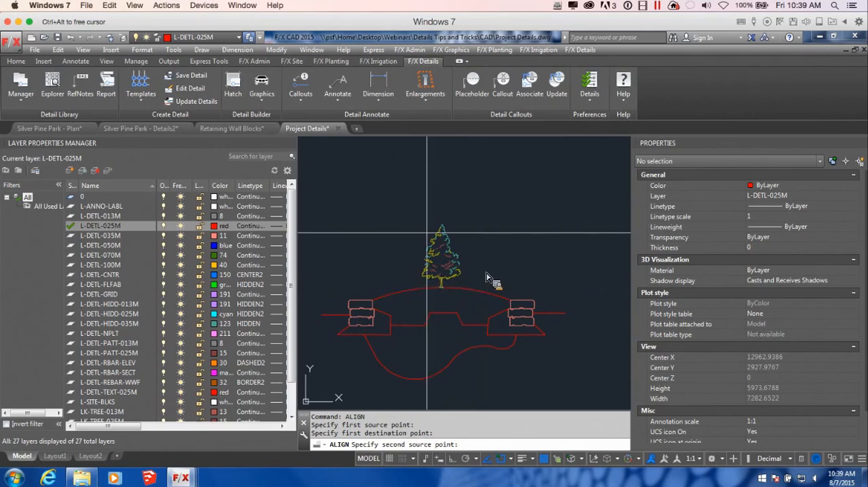
left_click(442, 224)
scroll(443, 227, "down", 5)
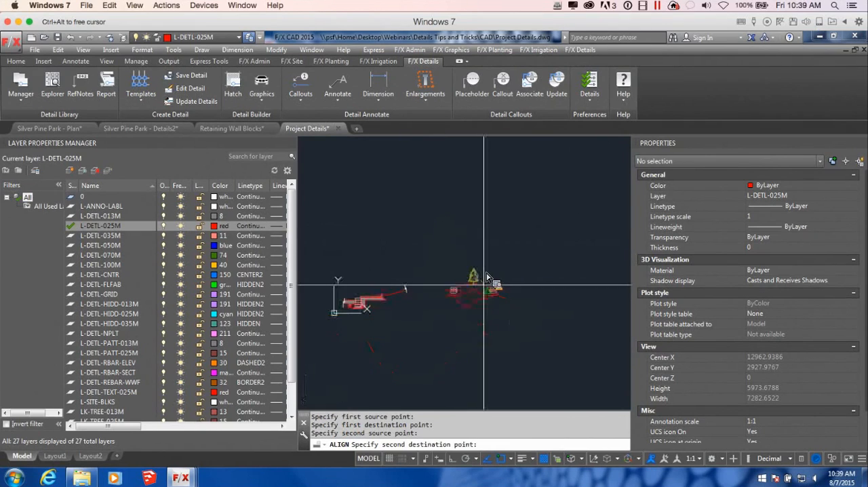
scroll(486, 277, "up", 4)
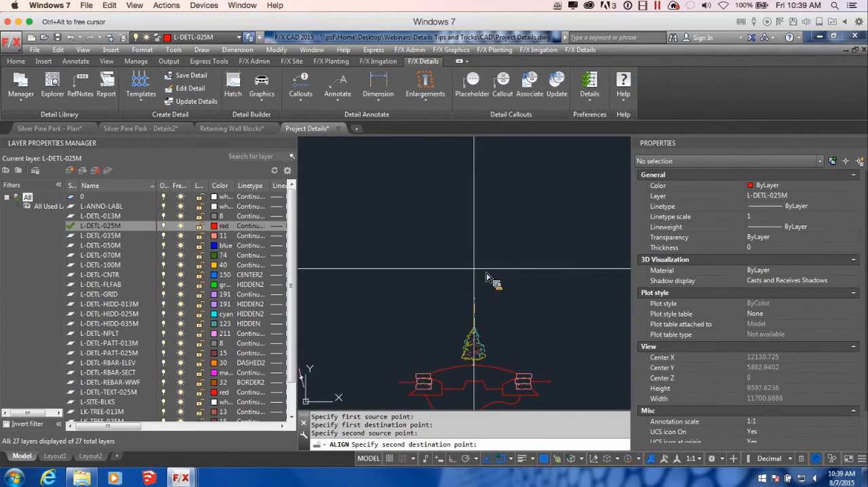
left_click(475, 259)
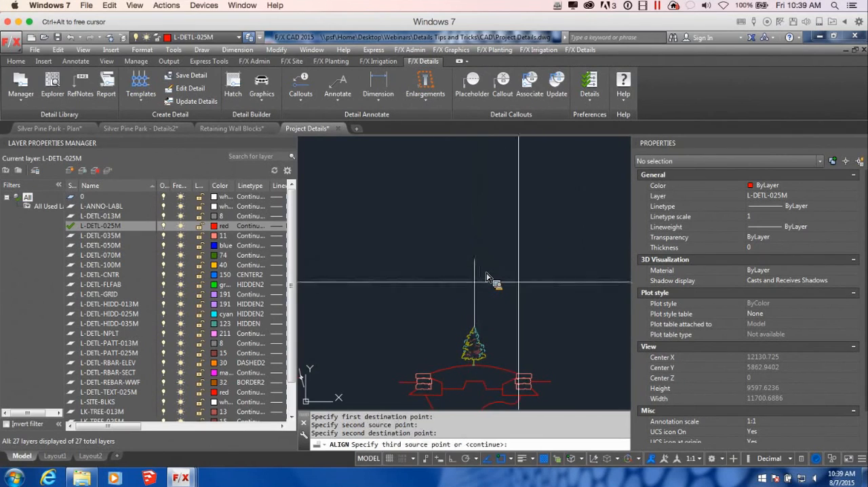
key("Return")
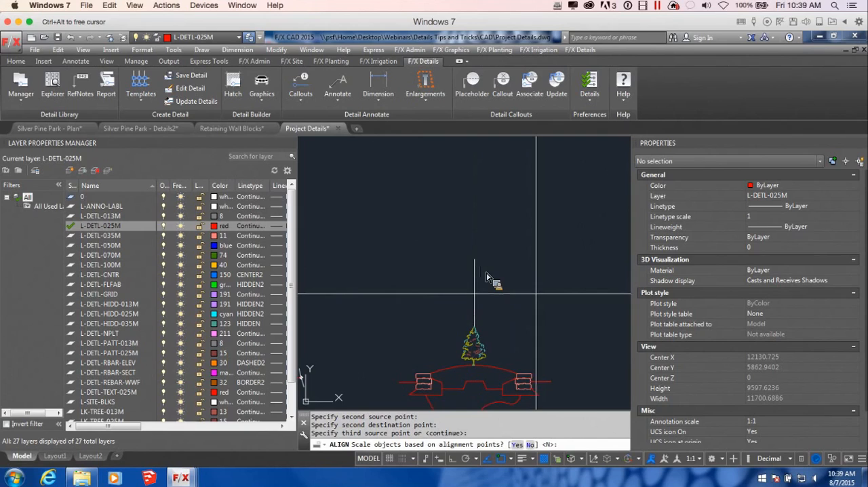
type("y")
key("Return")
scroll(536, 292, "down", 3)
scroll(447, 315, "up", 6)
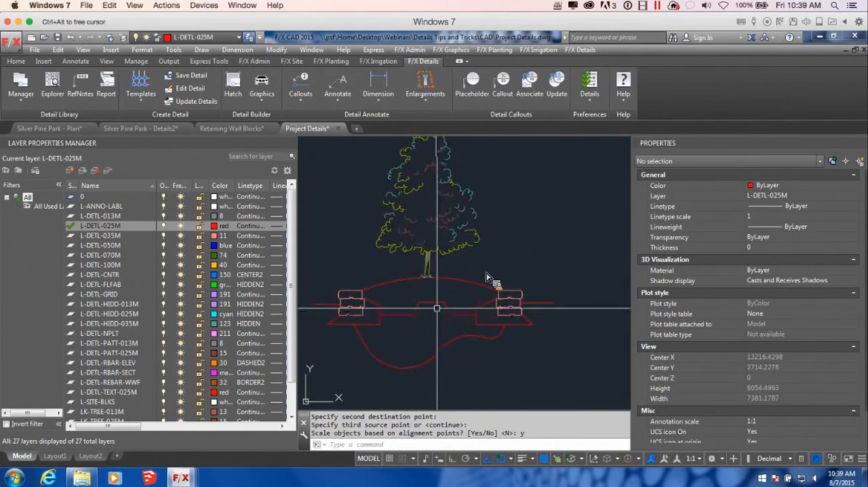
Step: Move the enlarged tree by its trunk base grip to center it on the crest of the mound
left_click(438, 253)
scroll(448, 295, "up", 4)
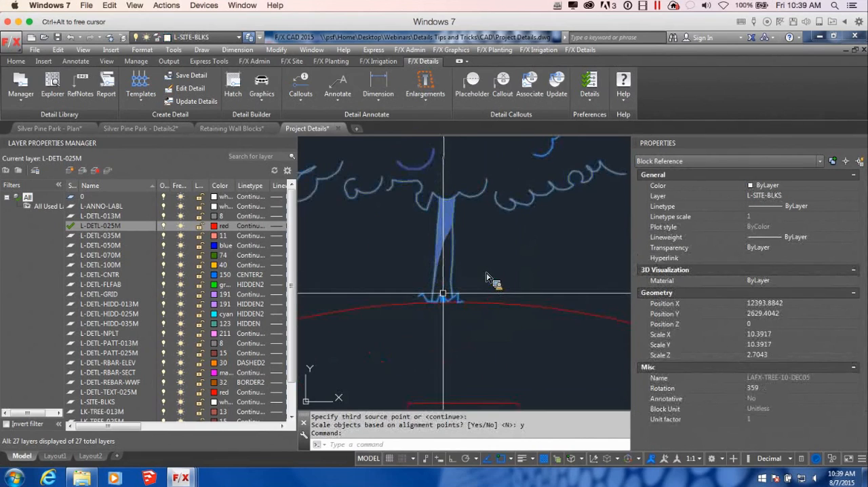
left_click(443, 299)
scroll(488, 278, "down", 5)
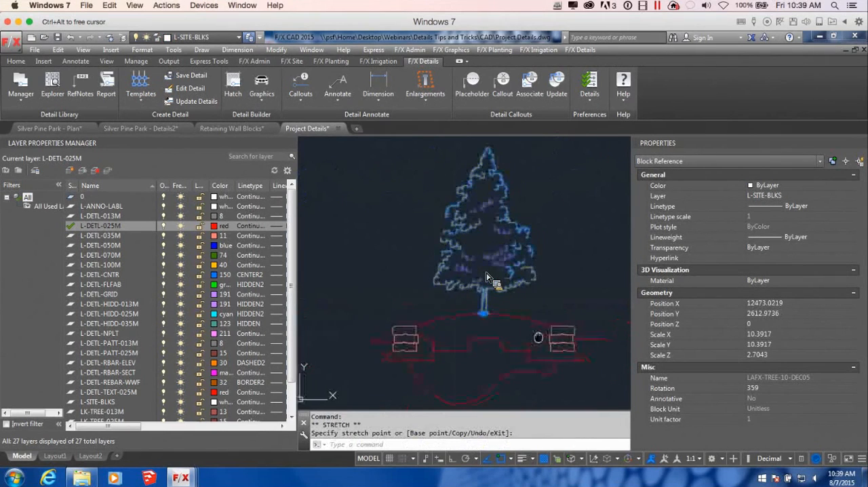
key("Escape")
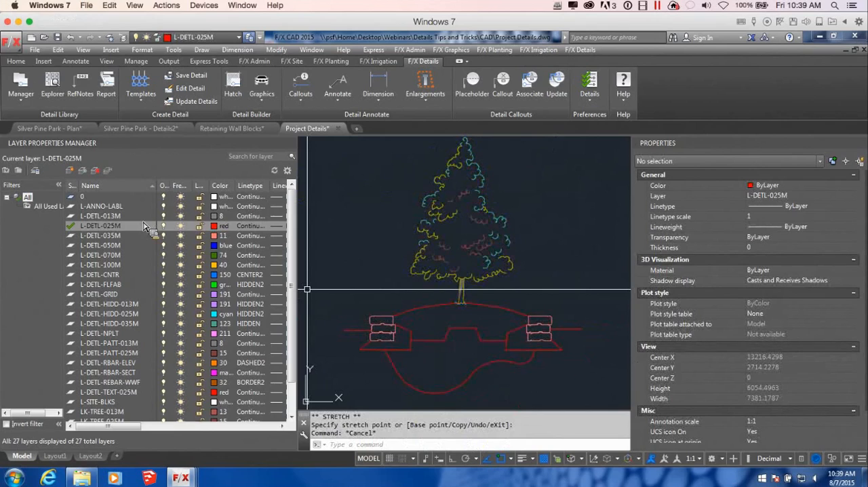
Step: On layer L-DETL-035M, draw an octagonal root ball polyline beneath the trunk, from the mound crest down to the raised soil platform
left_click(213, 235)
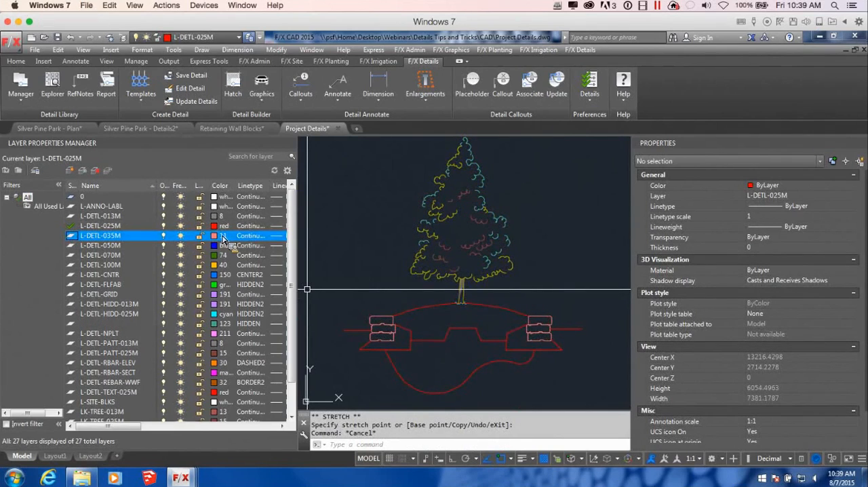
scroll(508, 318, "down", 2)
scroll(512, 316, "up", 5)
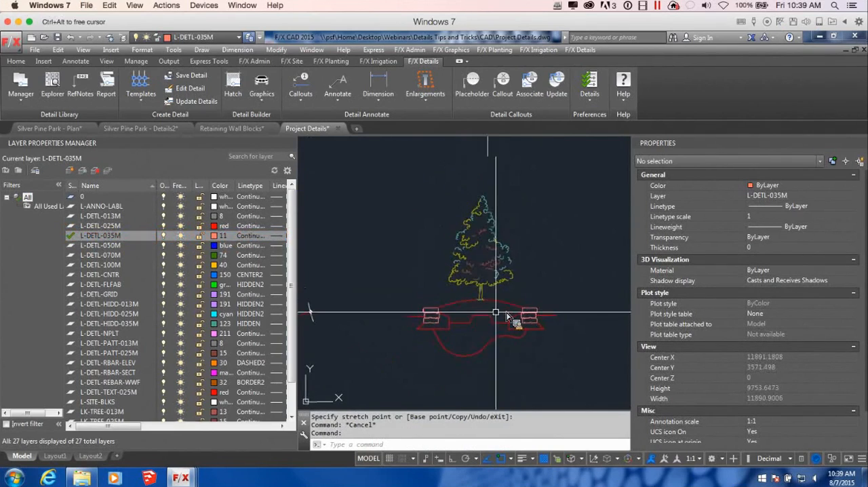
type("pl")
key("Return")
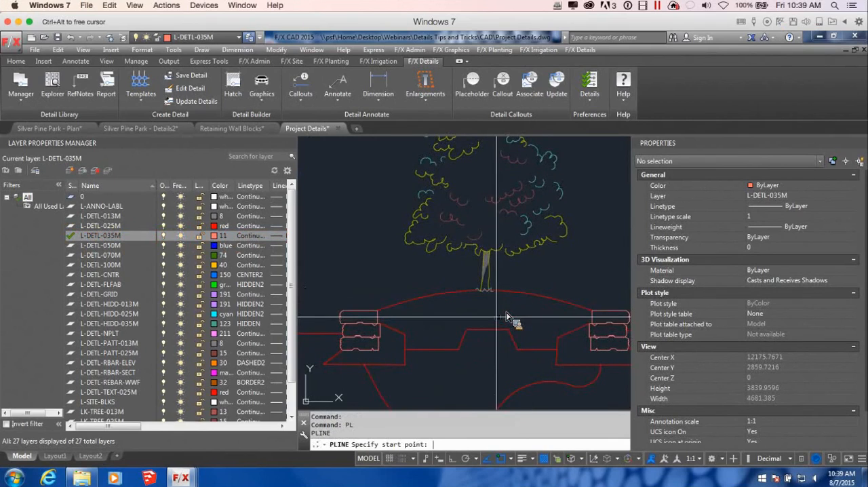
scroll(499, 319, "up", 2)
left_click(481, 283)
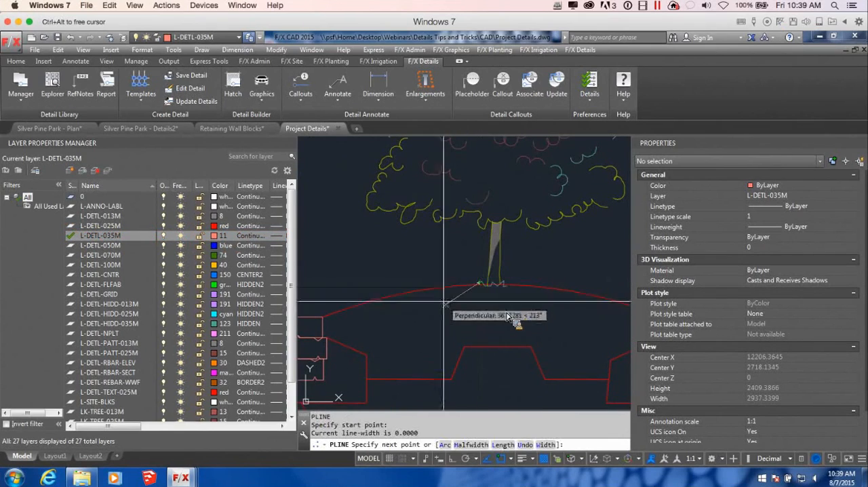
left_click(451, 300)
left_click(451, 328)
scroll(481, 345, "up", 2)
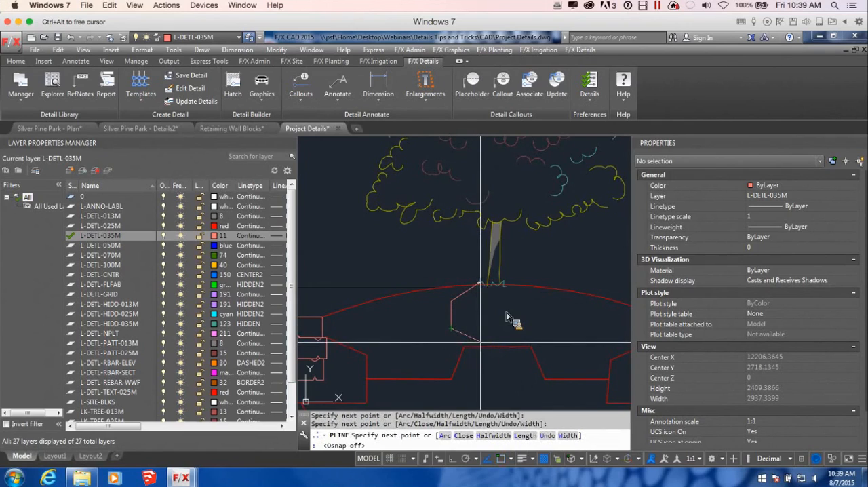
key("F3")
left_click(475, 348)
left_click(540, 350)
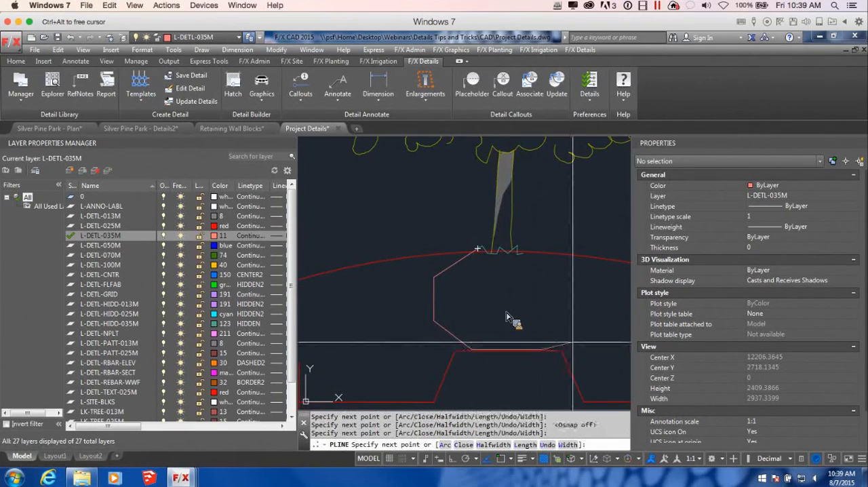
left_click(578, 318)
left_click(578, 274)
left_click(526, 251)
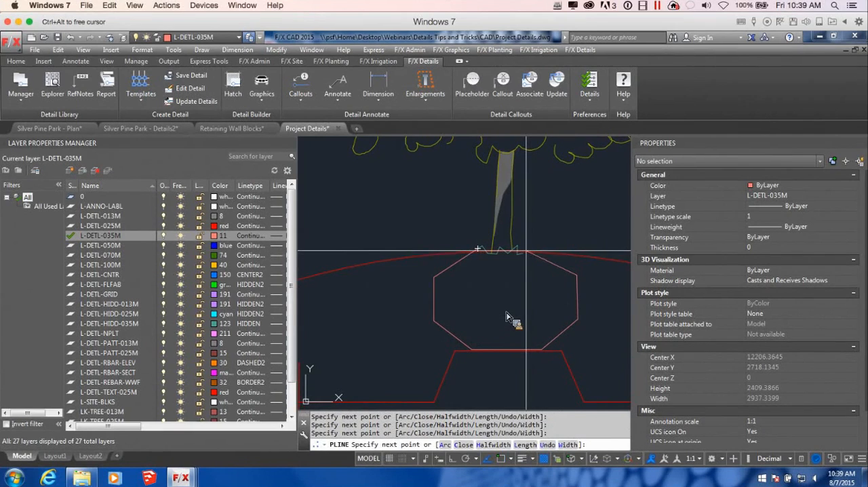
key("Return")
scroll(568, 331, "down", 3)
scroll(505, 316, "up", 6)
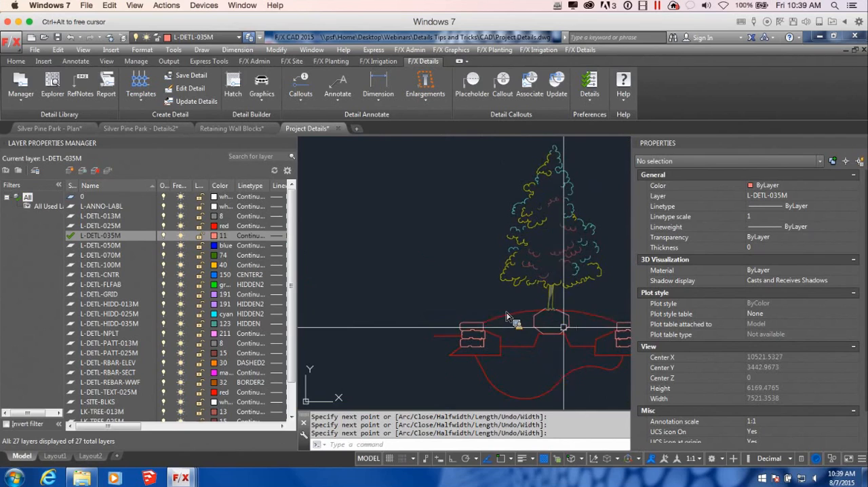
Step: Hatch the planter soil on the right side of the root ball with the BACKFILL45 pattern and check the gap beneath the ball
scroll(506, 316, "down", 4)
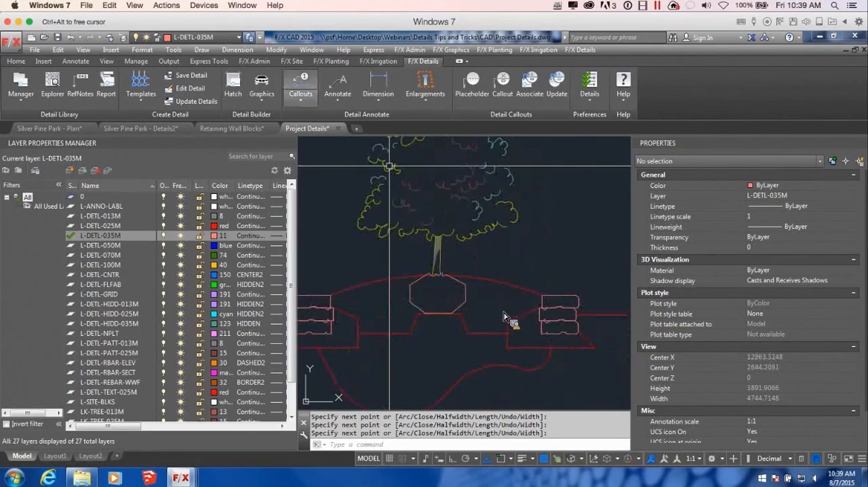
left_click(233, 85)
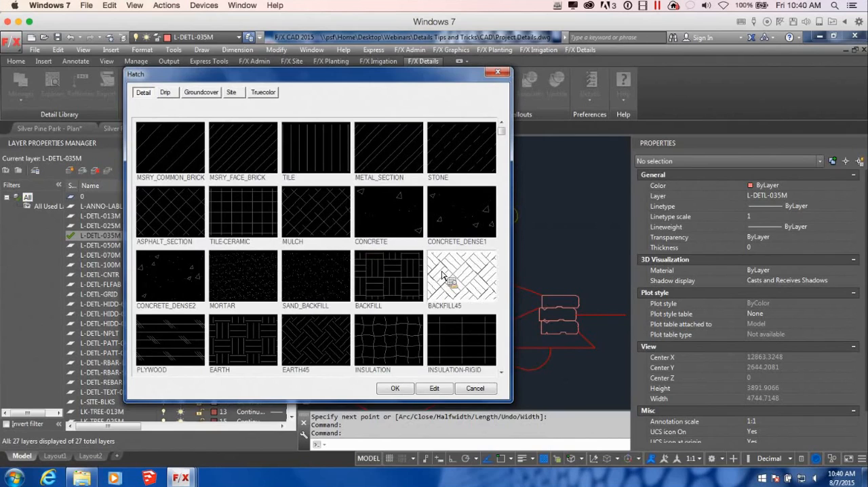
left_click(397, 390)
left_click(490, 306)
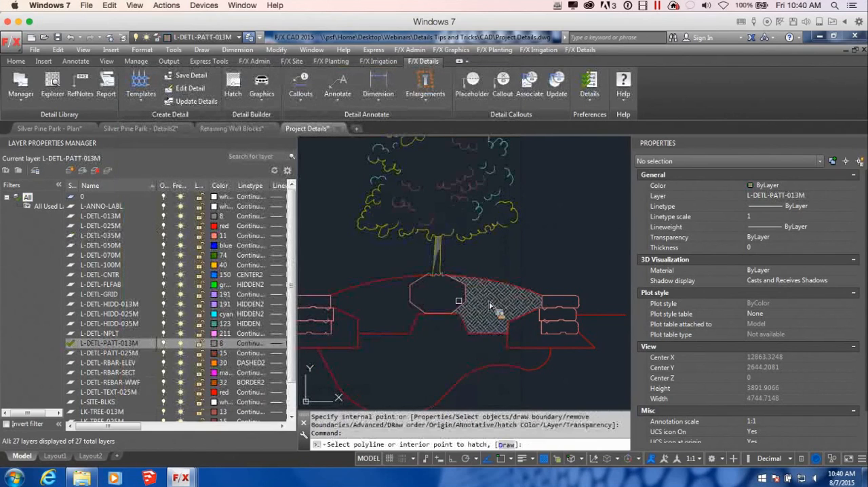
left_click(453, 325)
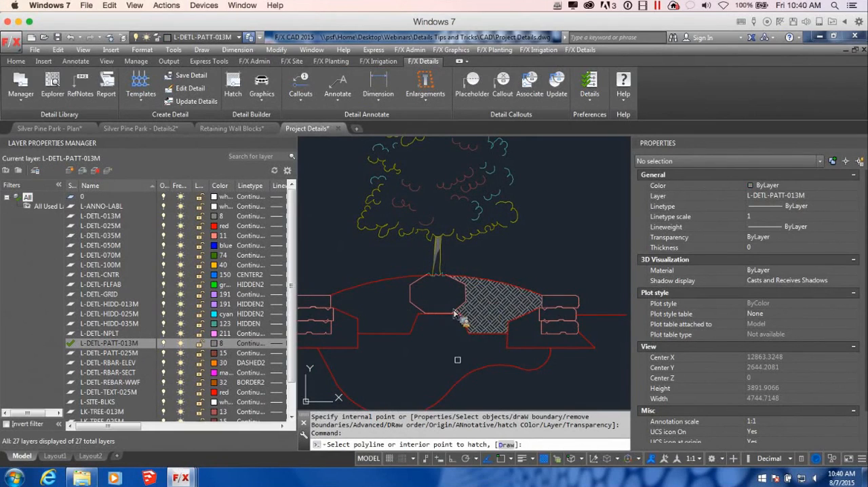
scroll(458, 354, "up", 10)
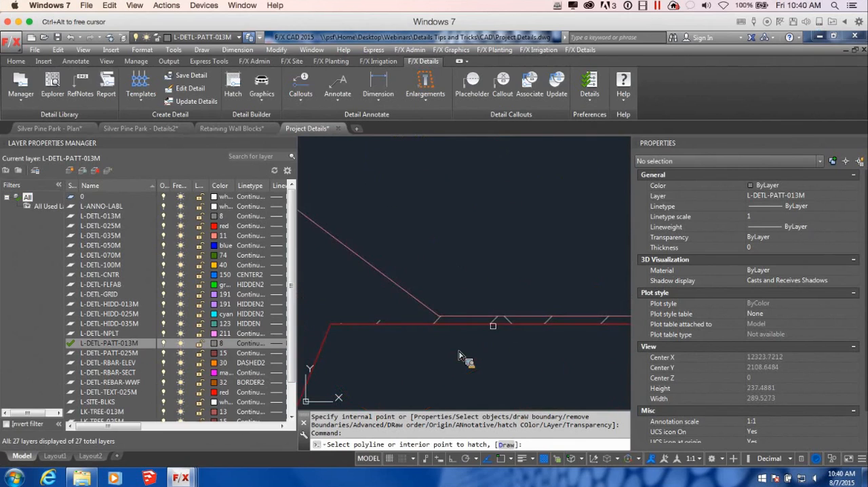
scroll(459, 355, "down", 6)
key("Escape")
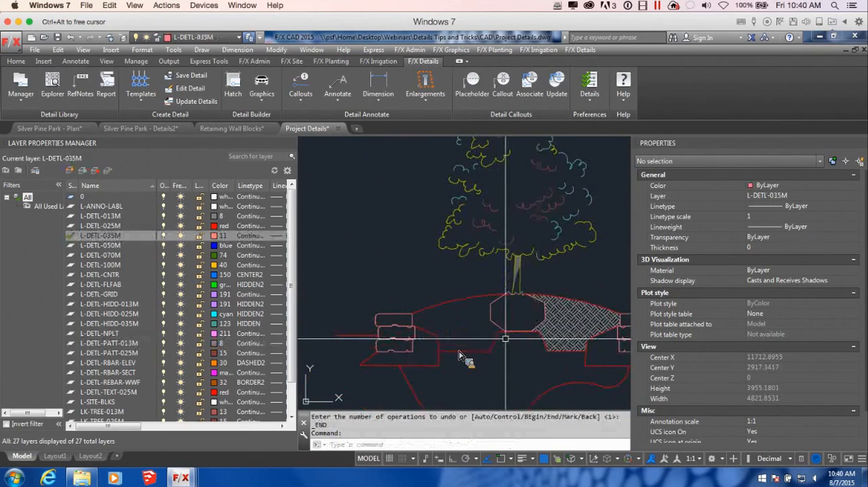
Step: Stretch the root ball's lower-left vertex down onto the top edge of the raised soil platform
scroll(458, 355, "up", 2)
left_click(508, 337)
scroll(520, 348, "up", 2)
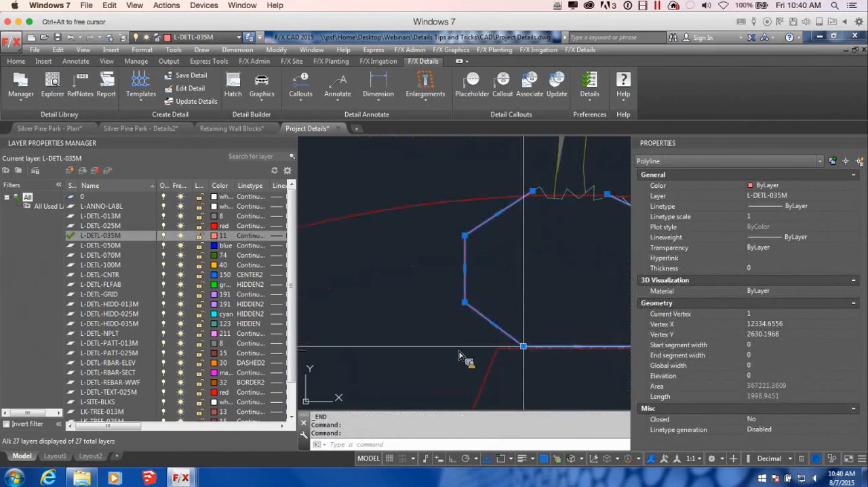
left_click(524, 346)
scroll(520, 359, "down", 3)
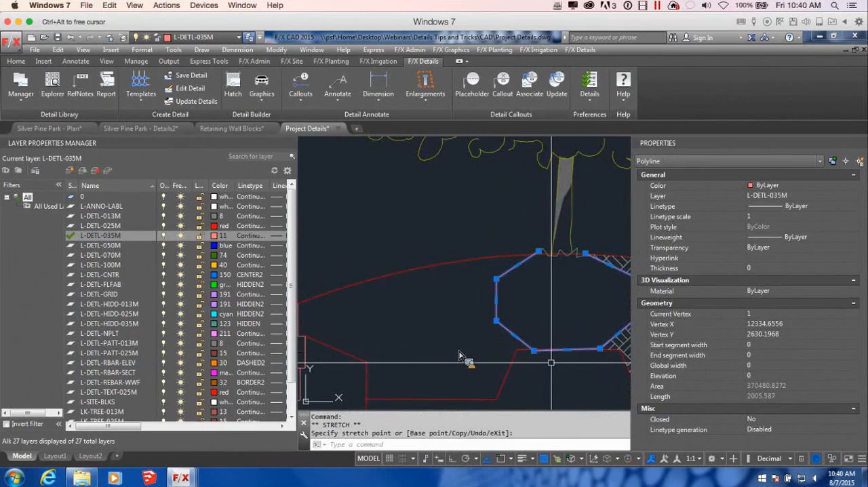
key("Escape")
scroll(533, 355, "up", 1)
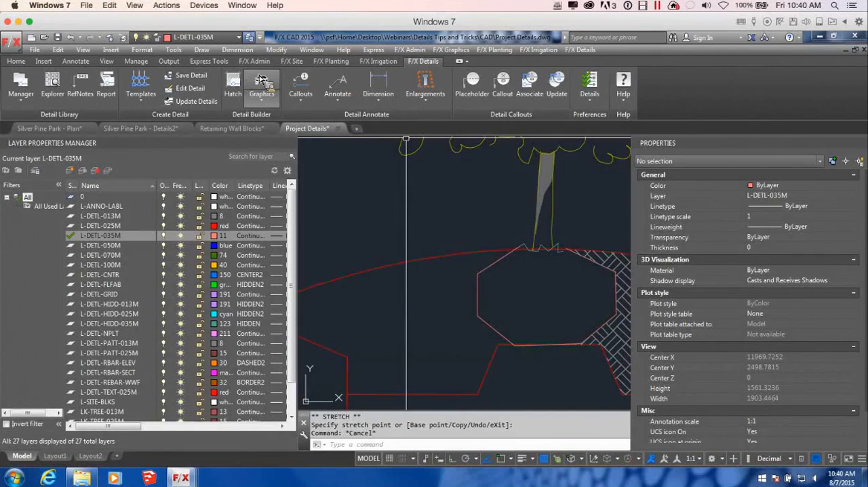
Step: Try to hatch the planter soil on the left side of the root ball with the BACKFILL45 pattern
left_click(232, 85)
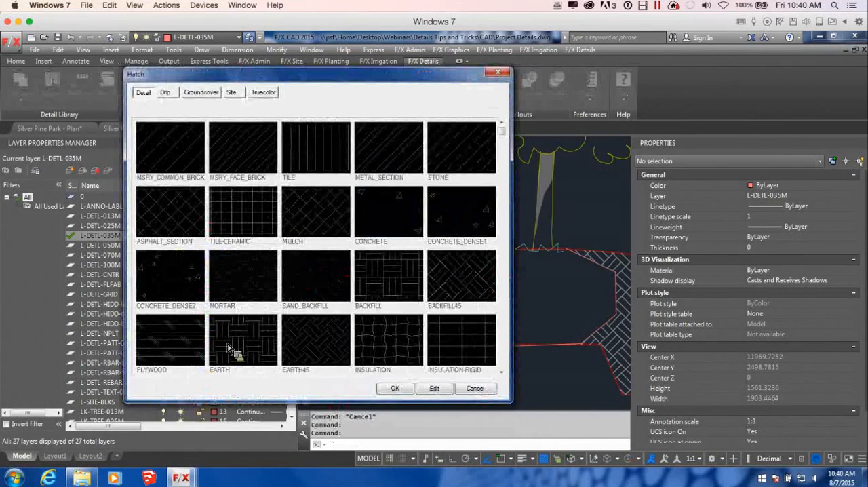
left_click(447, 280)
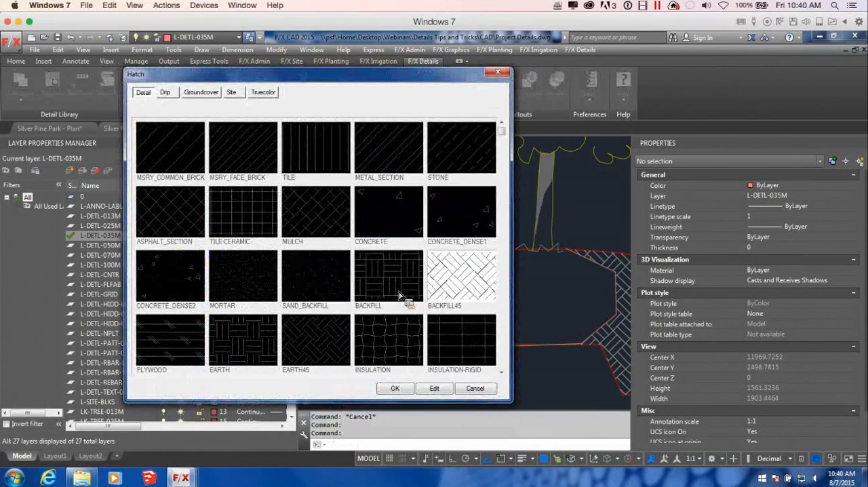
left_click(396, 389)
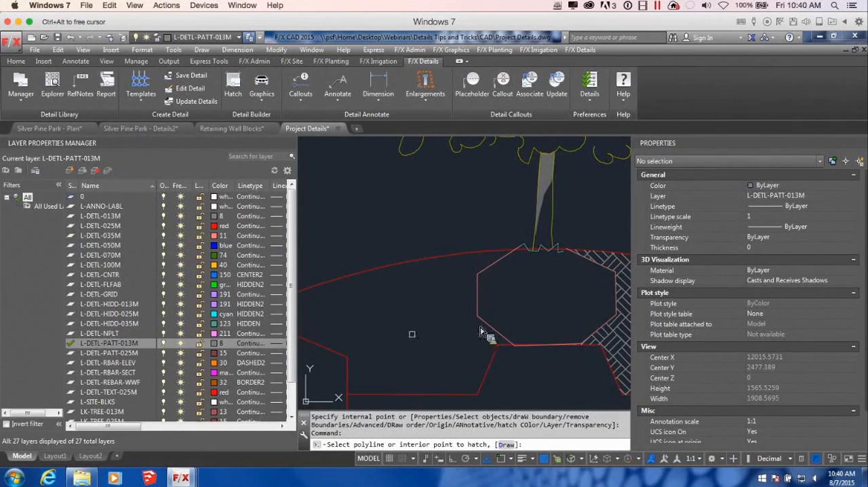
scroll(464, 347, "down", 5)
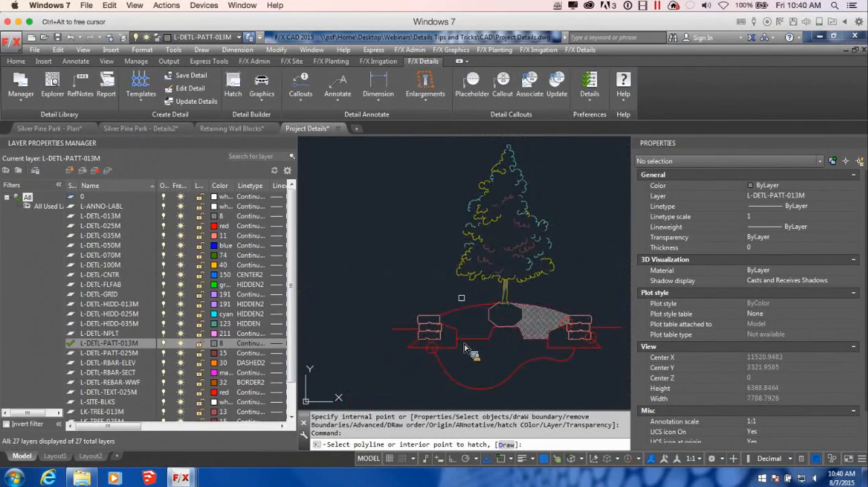
scroll(464, 347, "up", 10)
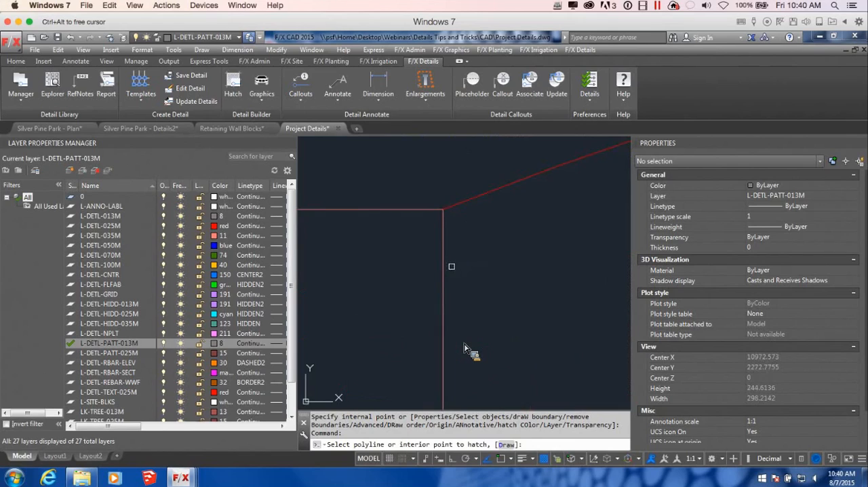
key("ctrl+z")
key("ctrl+z")
key("ctrl+z")
key("ctrl+z")
scroll(463, 347, "down", 7)
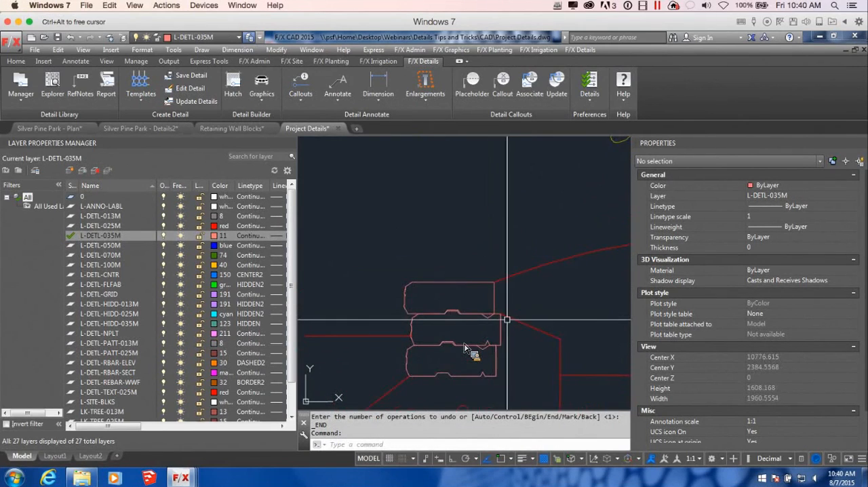
Step: Stretch the upper end of the left wall's base outline to meet the mound line at the top block's corner
left_click(502, 315)
left_click(500, 313)
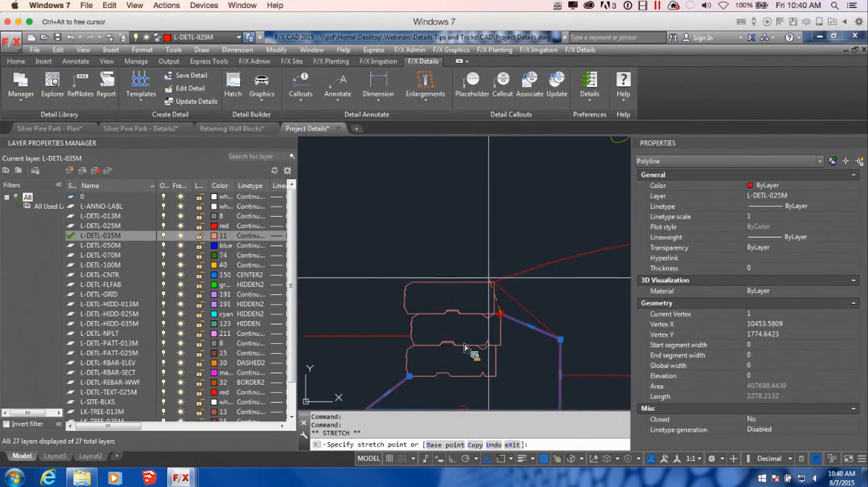
scroll(464, 348, "down", 4)
key("Escape")
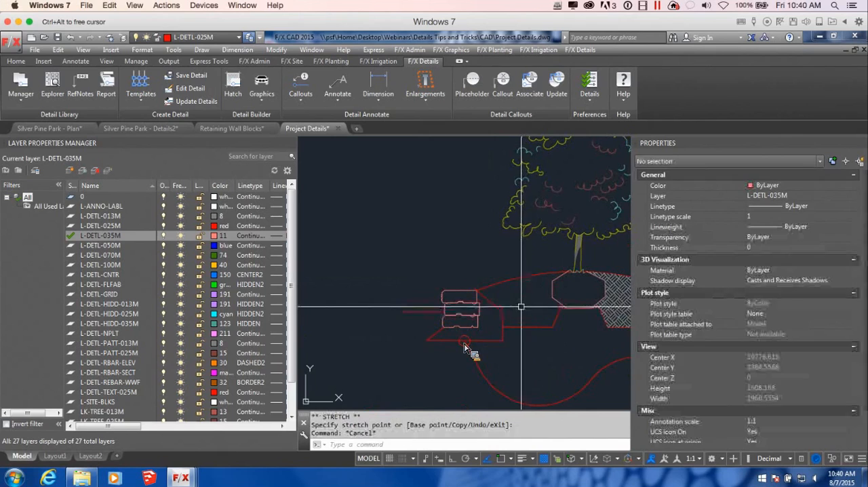
Step: Hatch the planter soil between the left wall and the root ball with the BACKFILL45 pattern
left_click(232, 87)
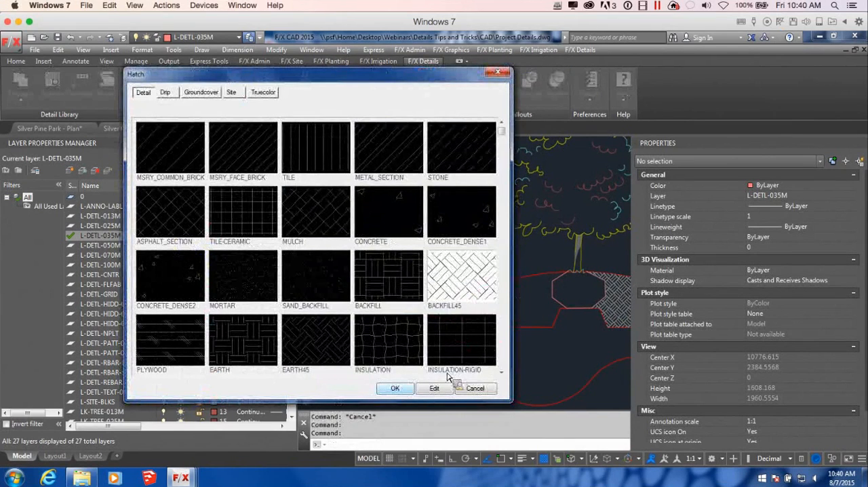
left_click(396, 391)
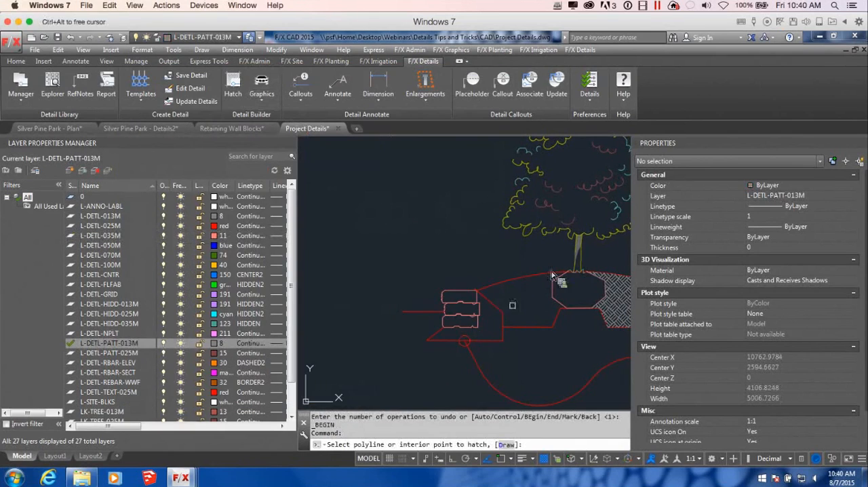
left_click(538, 307)
scroll(565, 311, "down", 2)
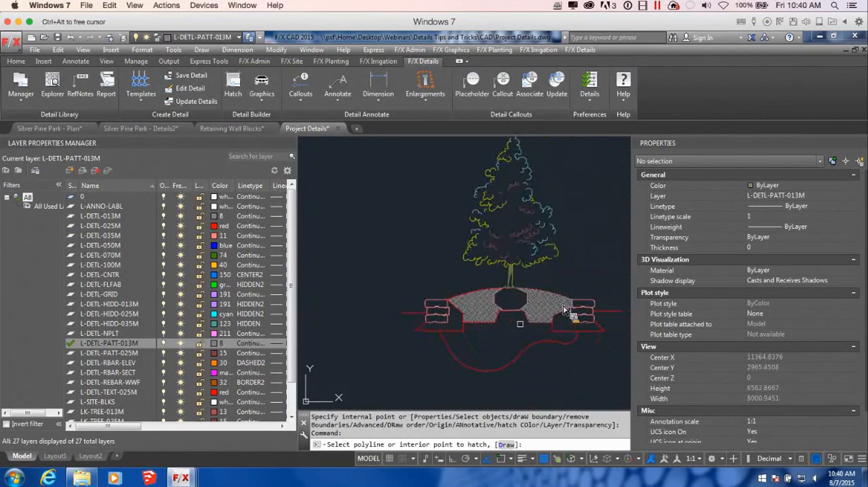
key("Return")
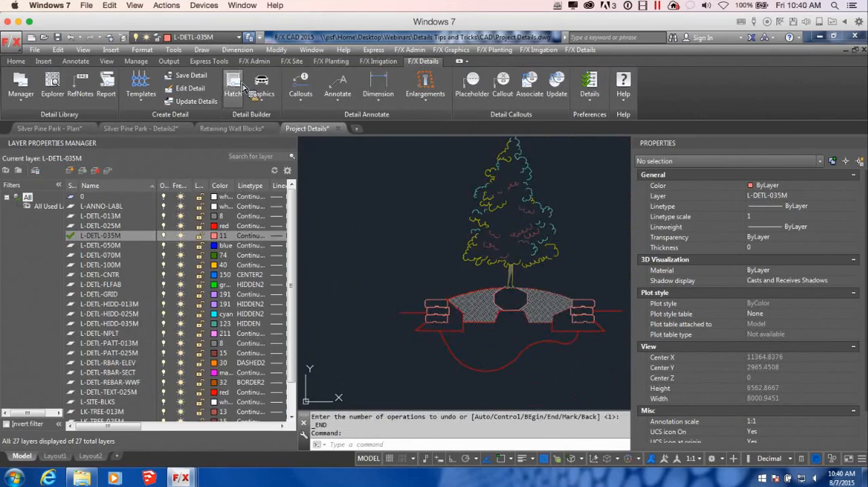
Step: Hatch the lower soil mass beneath the planter and between the wall bases with the BACKFILL pattern
left_click(233, 84)
double_click(405, 290)
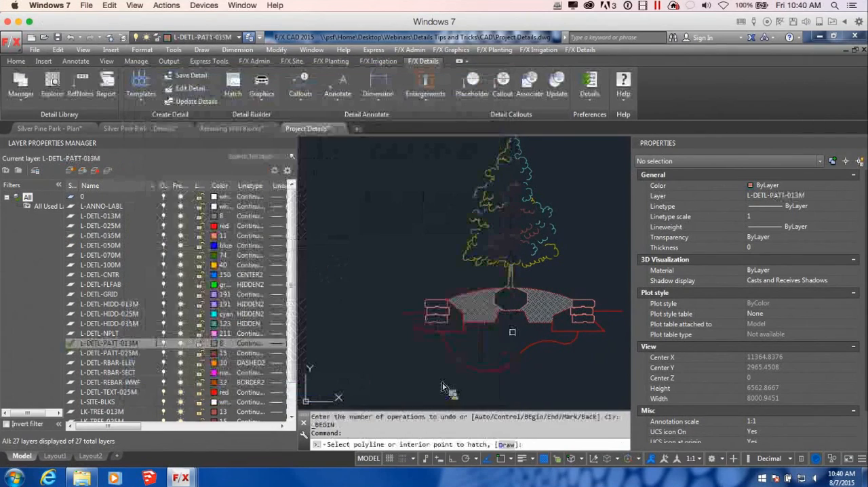
left_click(532, 346)
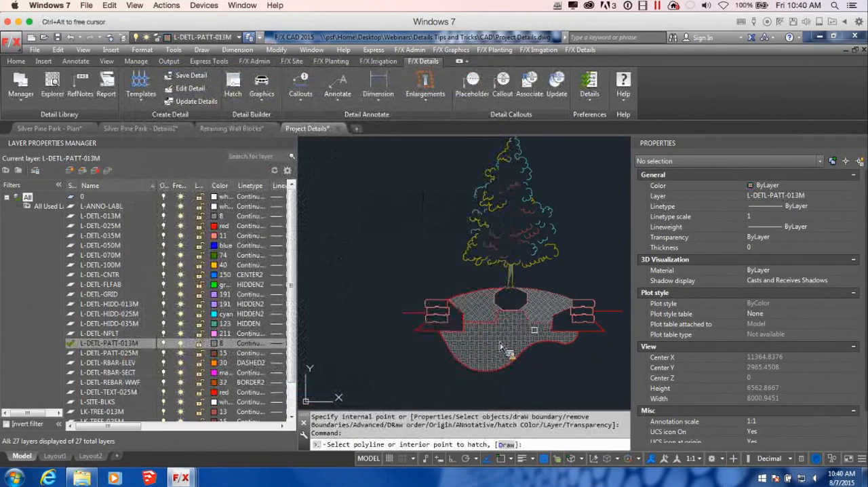
scroll(502, 347, "up", 8)
key("Return")
scroll(517, 330, "down", 4)
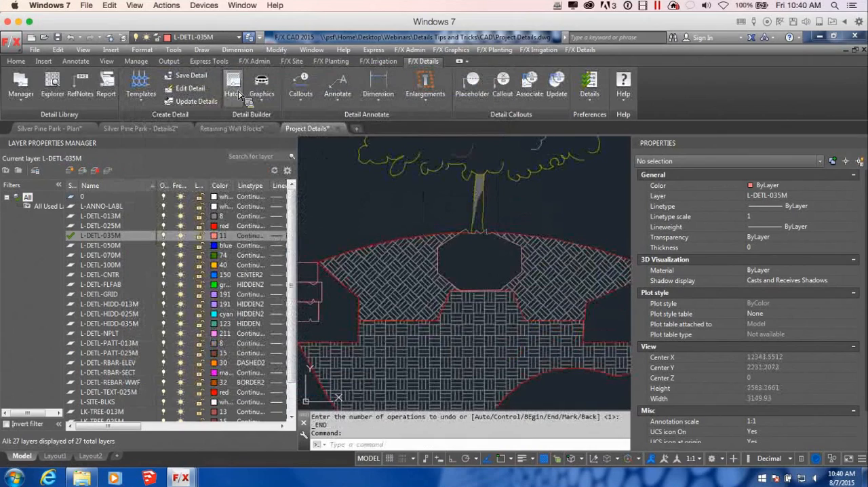
Step: Hatch the outlined base areas behind and beneath both retaining wall block stacks
left_click(234, 88)
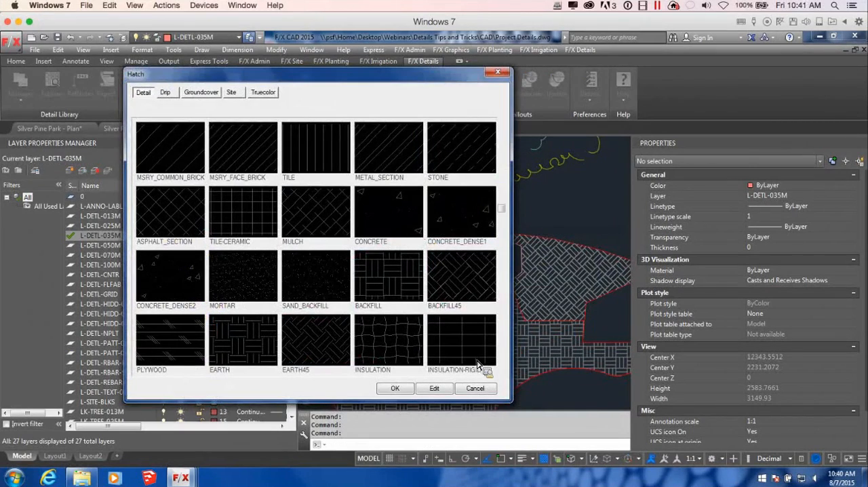
scroll(495, 372, "down", 1)
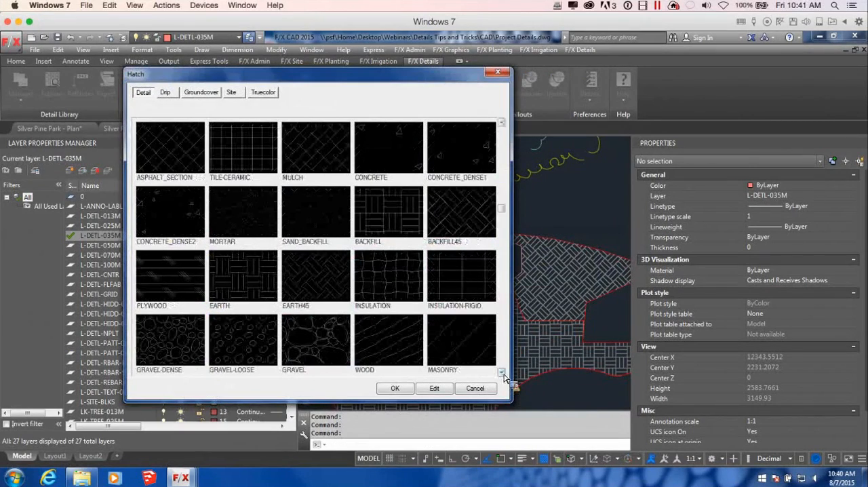
left_click(393, 388)
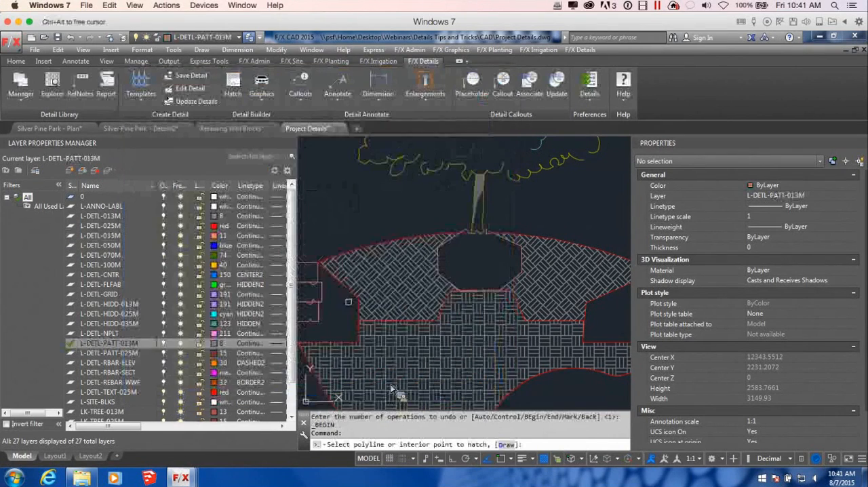
left_click(331, 312)
scroll(400, 339, "down", 5)
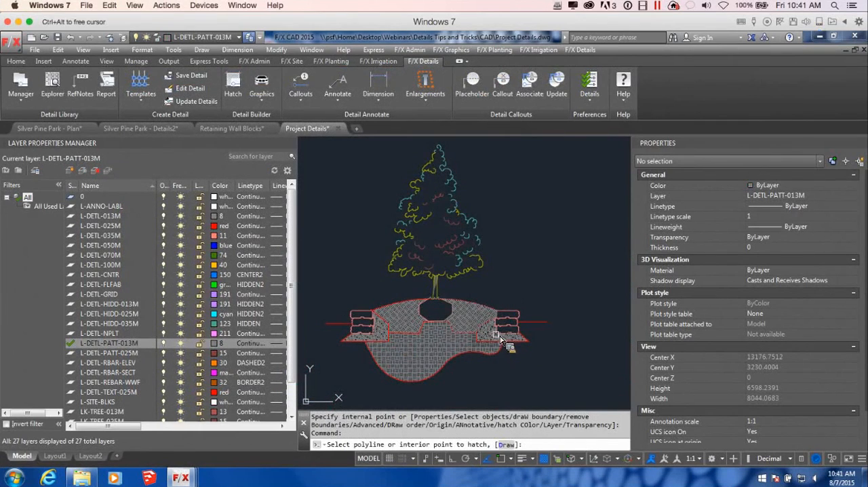
key("Escape")
scroll(513, 348, "down", 6)
mouse_move(481, 376)
middle_mouse_down()
mouse_move(532, 356)
mouse_move(521, 347)
middle_mouse_up()
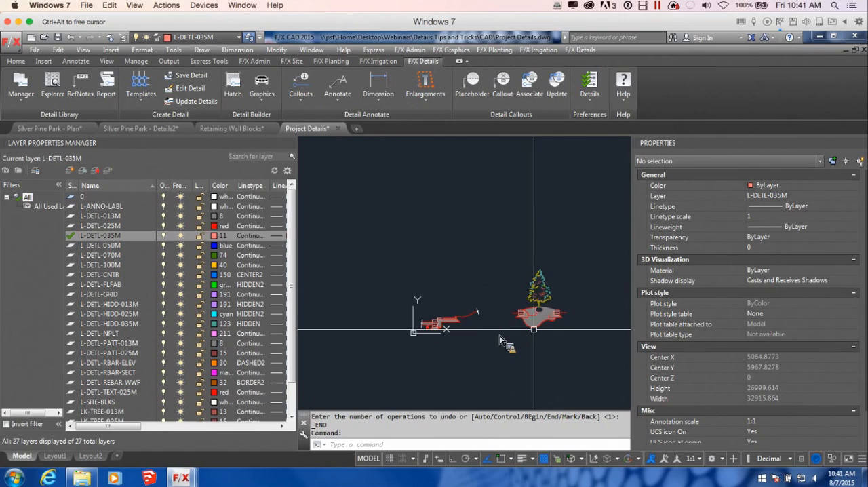
scroll(502, 341, "up", 5)
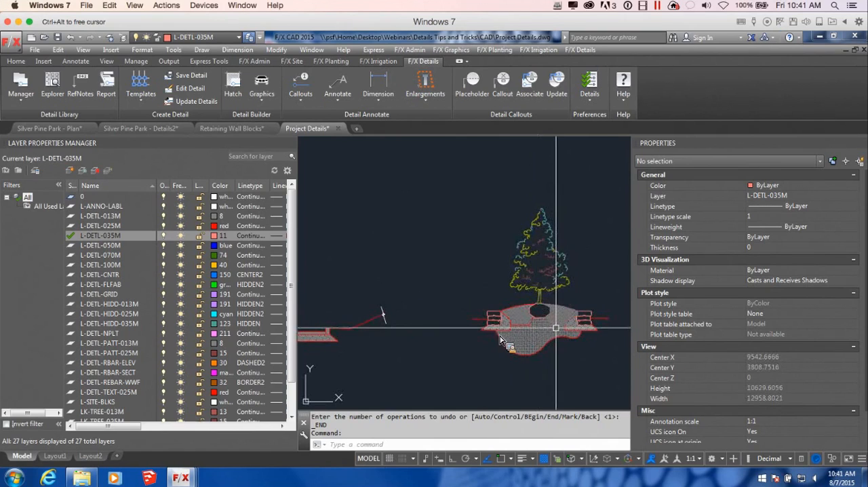
scroll(502, 341, "down", 4)
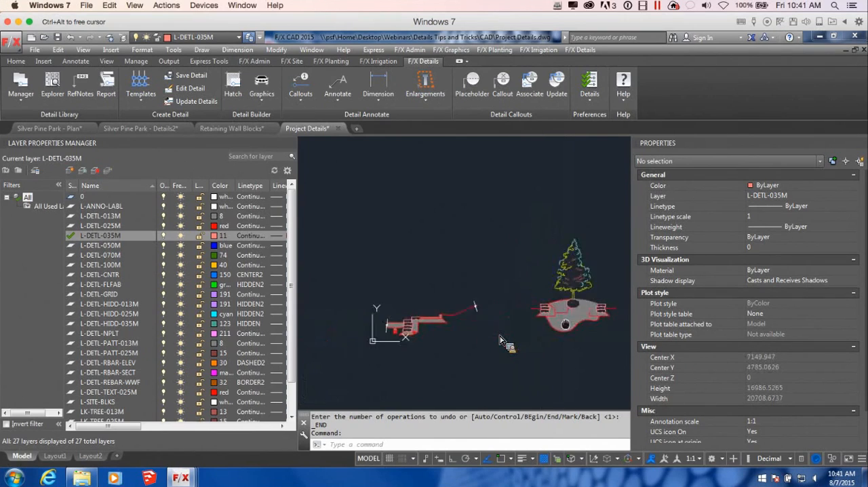
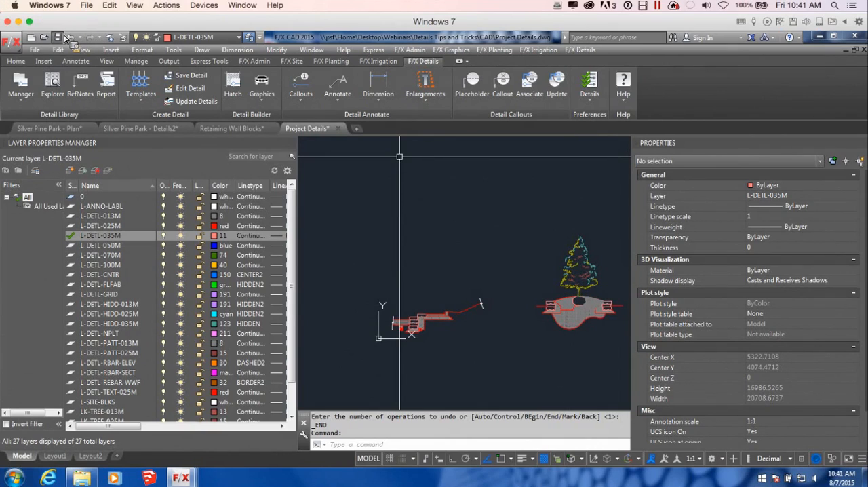
Step: Save the drawing and start a metric detail template of size 2A at 1:10 scale
left_click(57, 37)
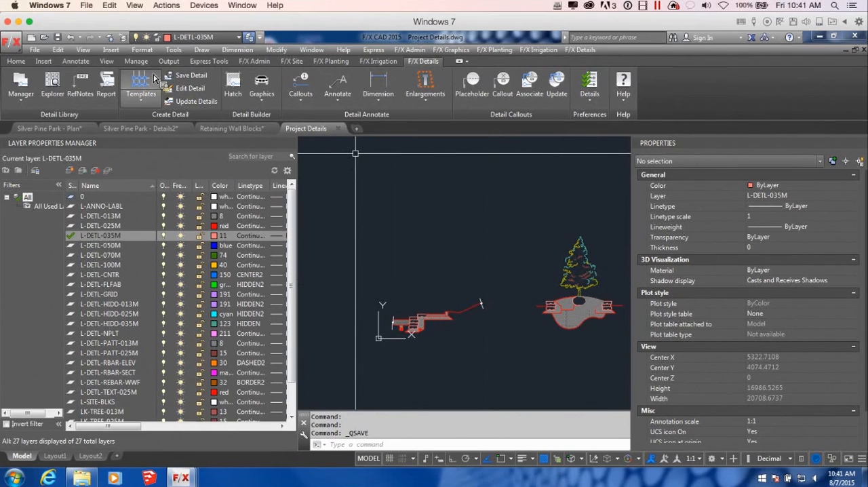
left_click(148, 99)
left_click(171, 124)
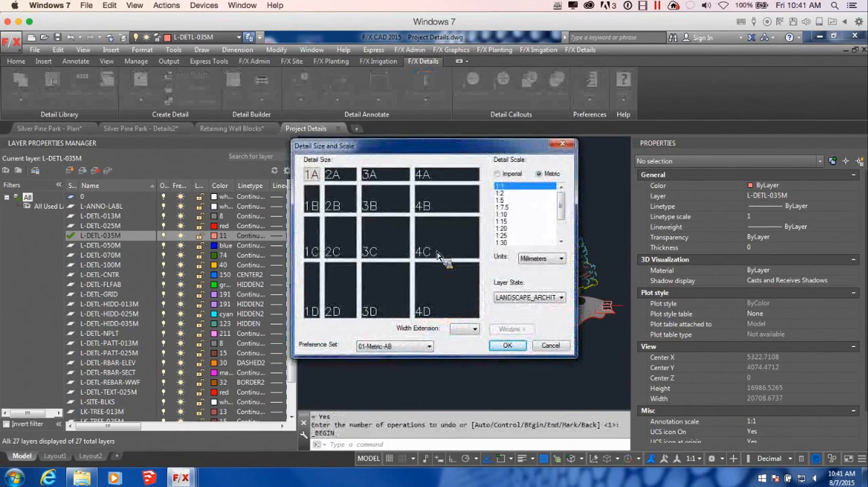
left_click(512, 214)
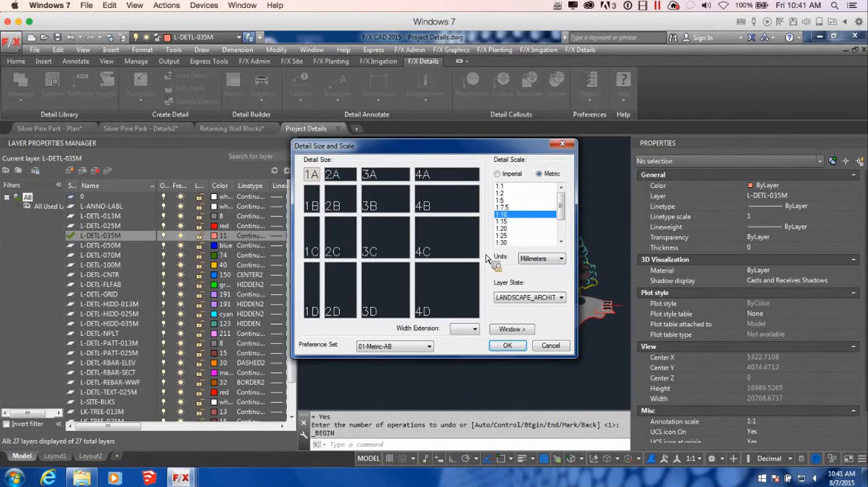
left_click(354, 179)
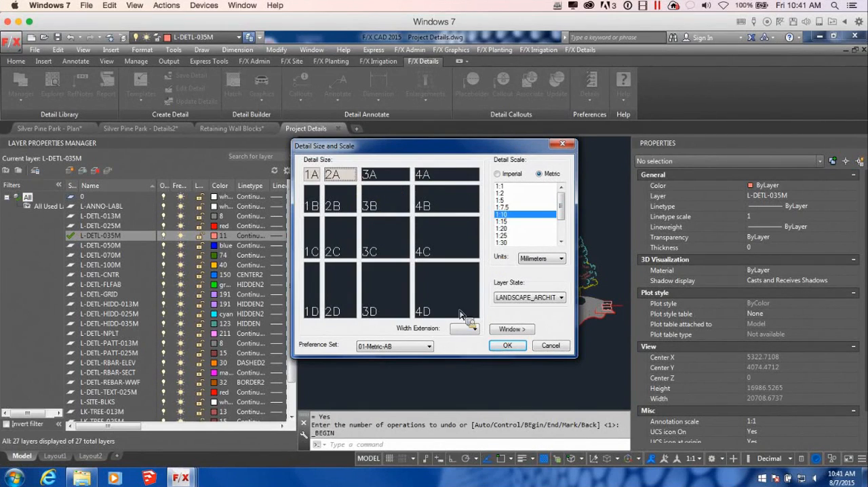
left_click(507, 346)
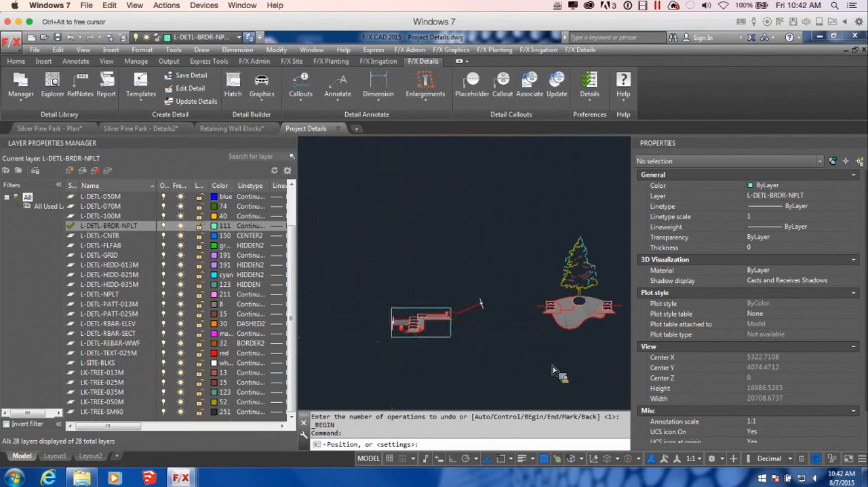
Step: Reopen the template settings and change to size 3A at 1:15 scale
scroll(393, 331, "up", 2)
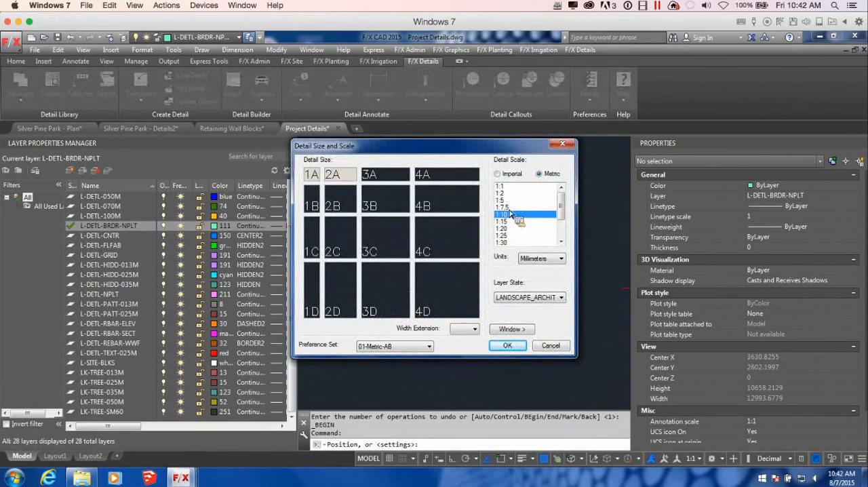
left_click(510, 222)
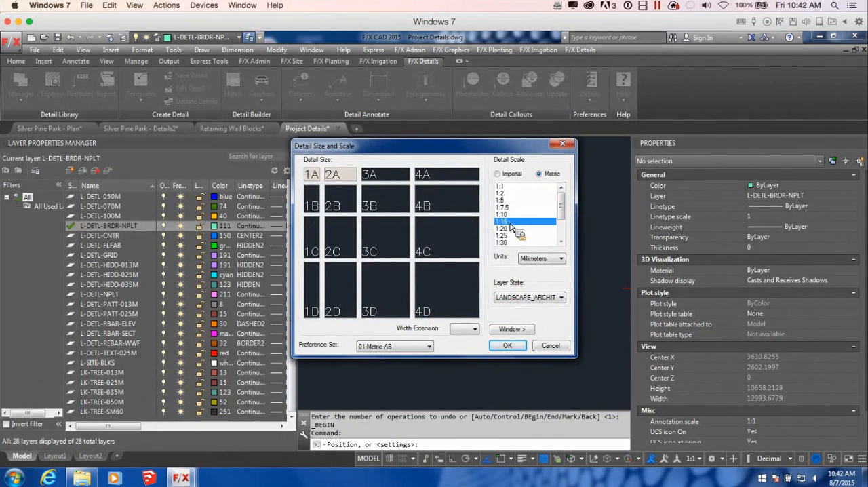
left_click(507, 345)
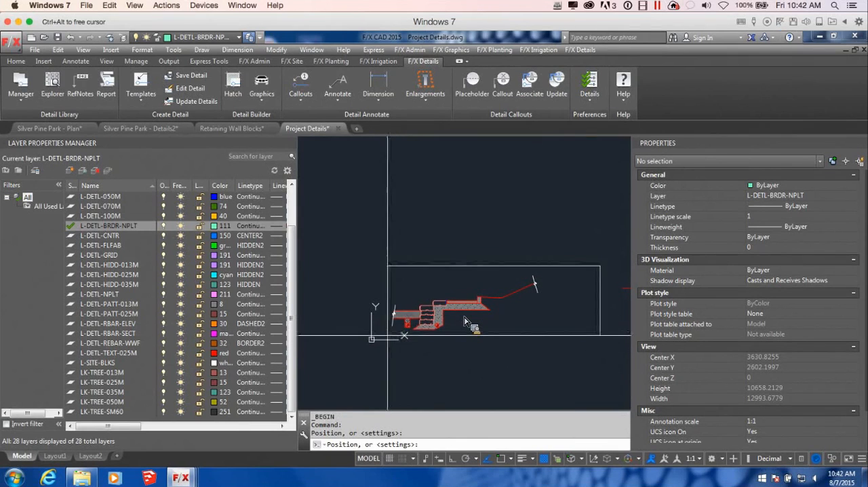
Step: Change the template to size 2A with a +.50 width extension and place it around the first retaining wall detail
key("Return")
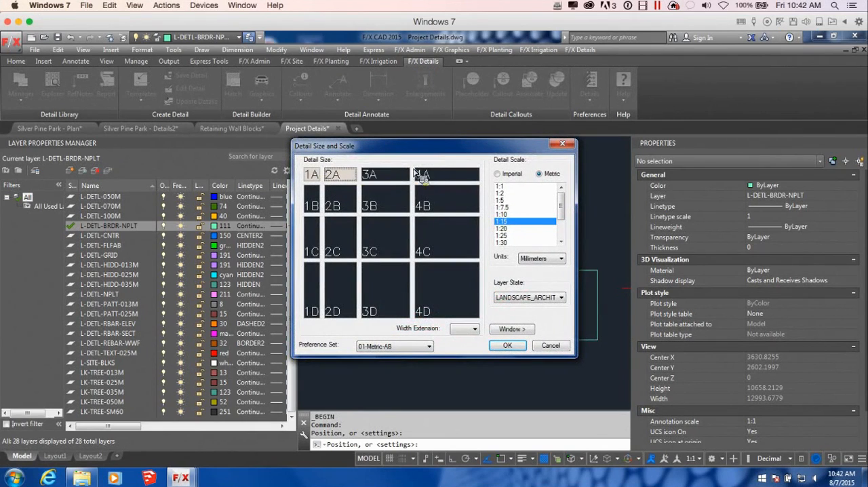
left_click(467, 329)
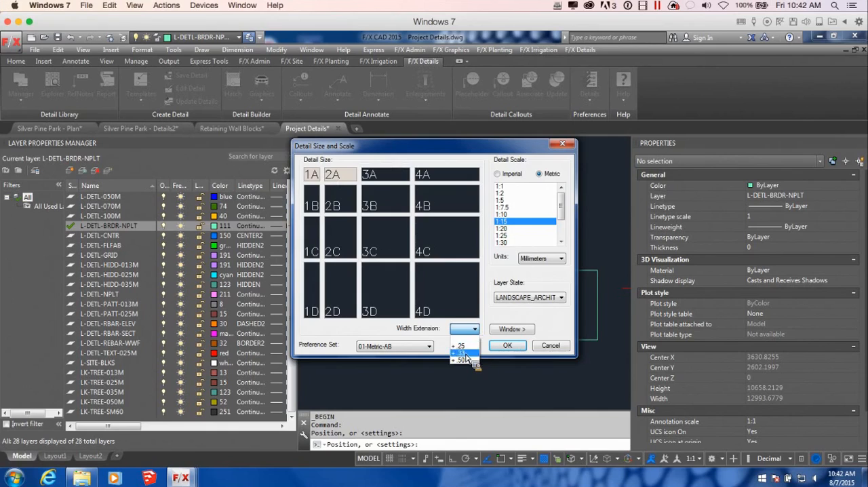
left_click(461, 360)
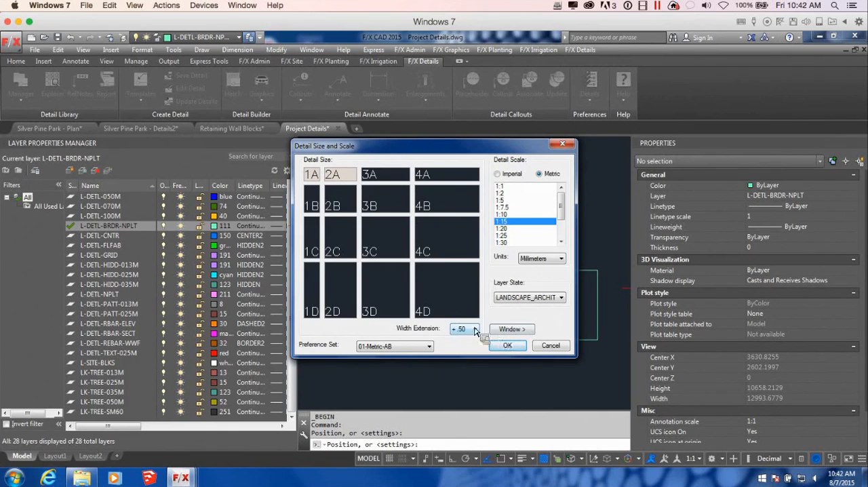
left_click(507, 345)
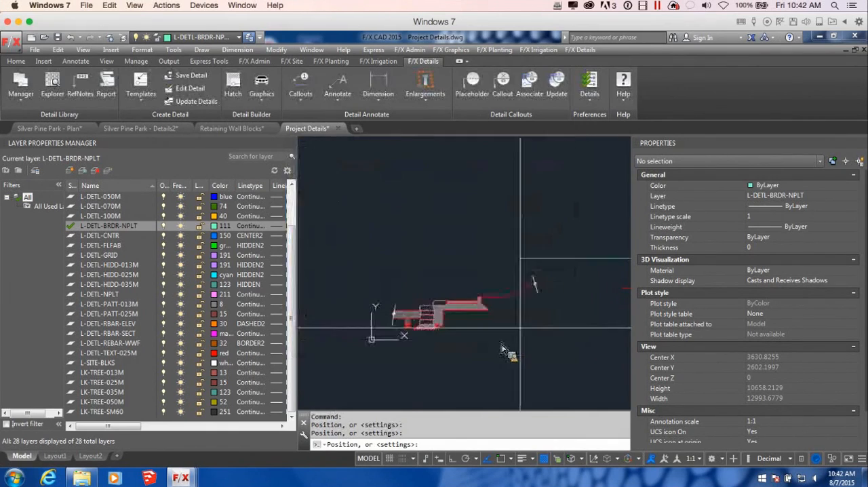
left_click(383, 338)
Step: Place a size 2B metric detail template at 1:15 scale around the tree planter detail
scroll(421, 336, "up", 5)
scroll(429, 341, "down", 5)
middle_click_drag(543, 357, 415, 326)
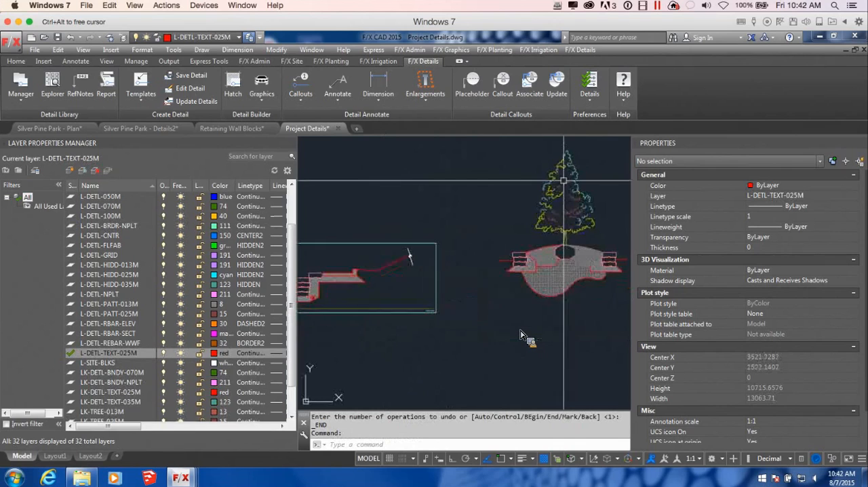
scroll(481, 298, "down", 2)
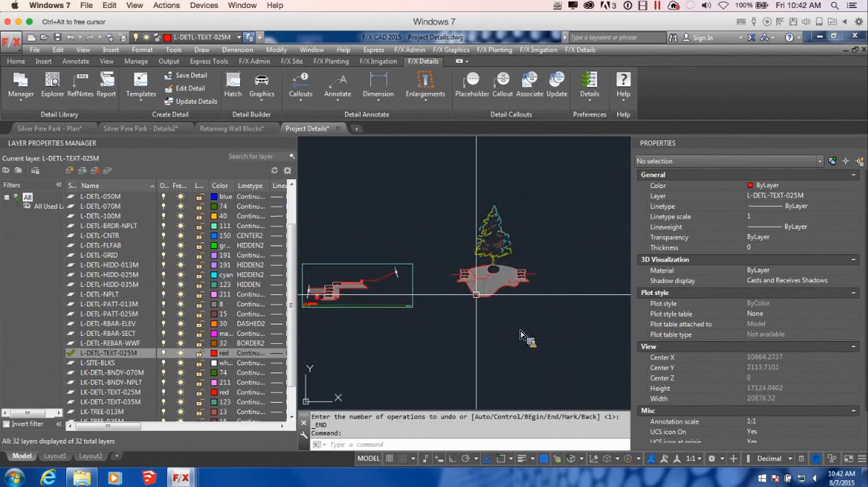
key("Return")
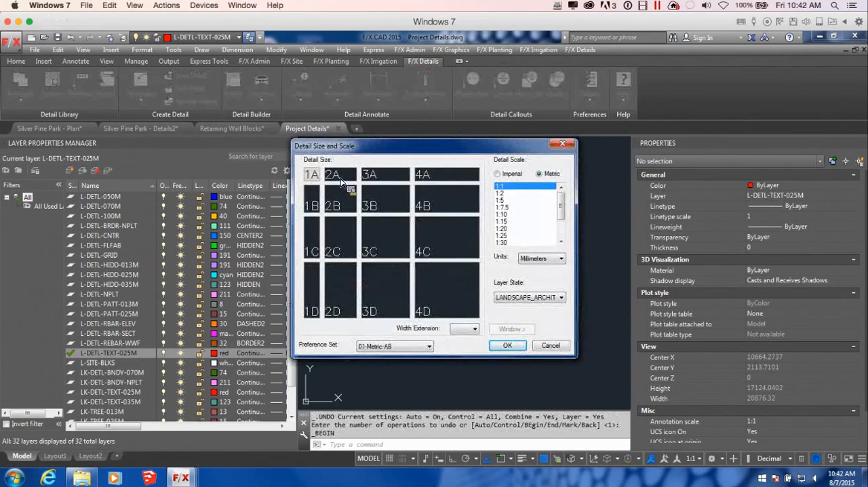
left_click_drag(441, 145, 424, 139)
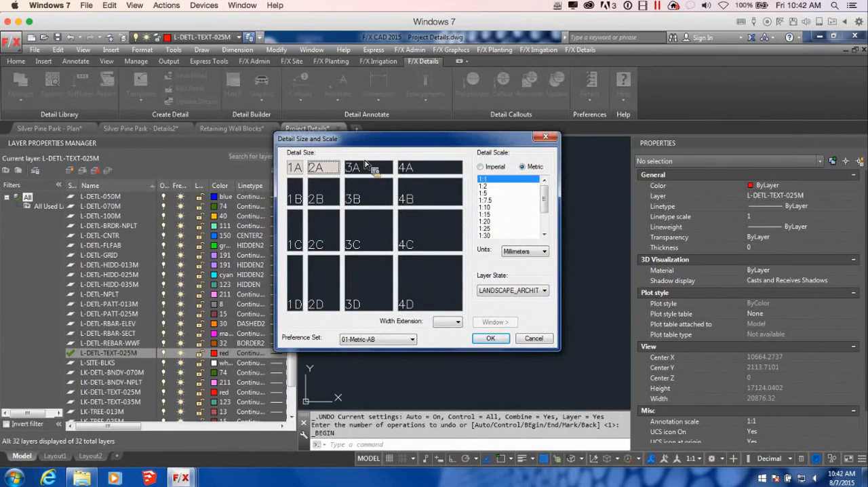
left_click(332, 190)
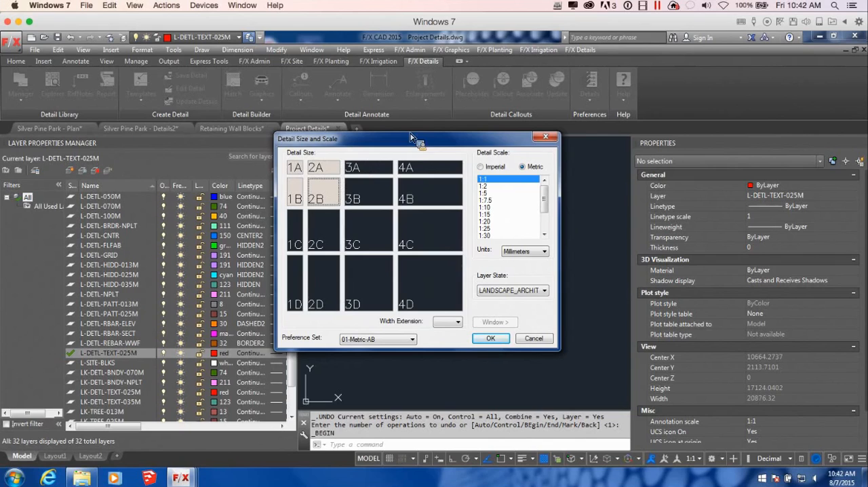
left_click(495, 216)
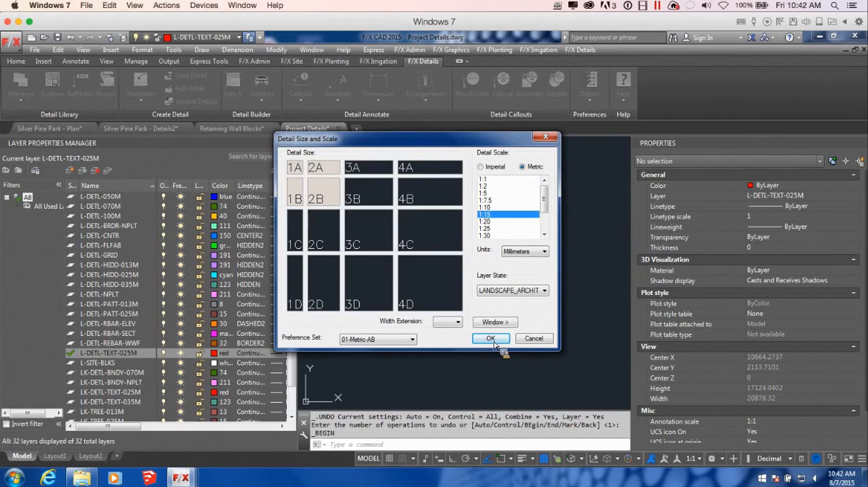
left_click(490, 338)
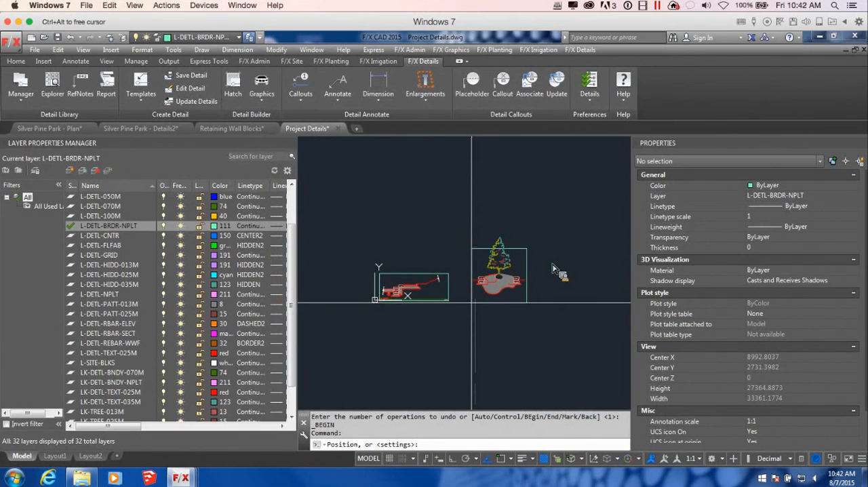
left_click(471, 301)
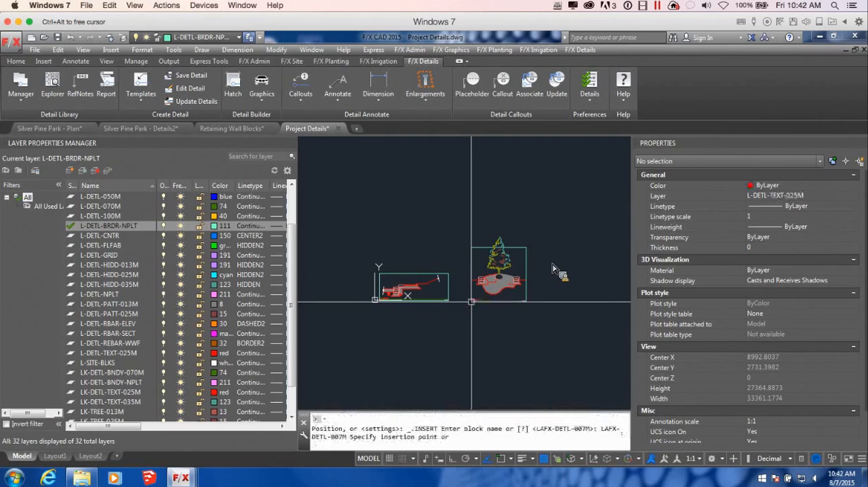
Step: Explode the tree block in the planter detail
scroll(510, 237, "up", 3)
scroll(519, 202, "down", 3)
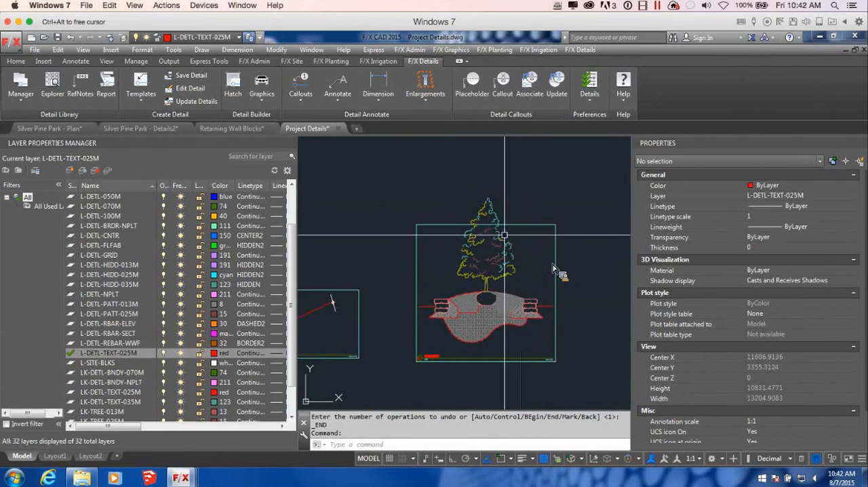
middle_click_drag(521, 255, 520, 267)
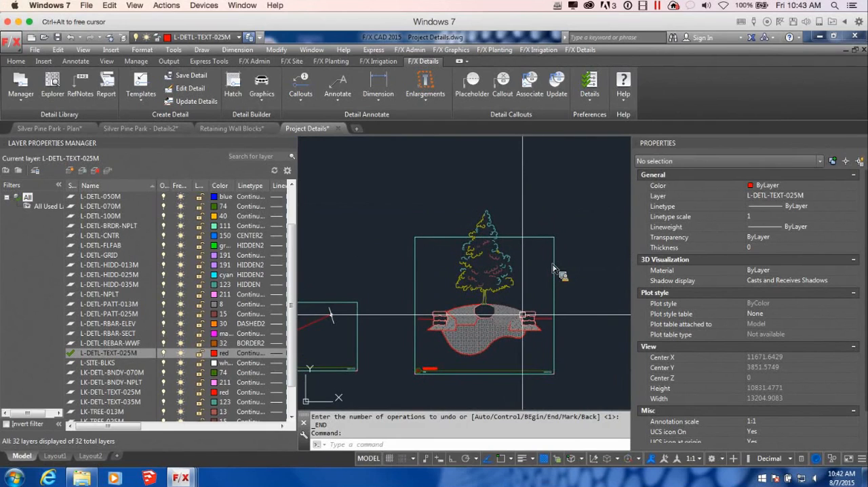
left_click(499, 246)
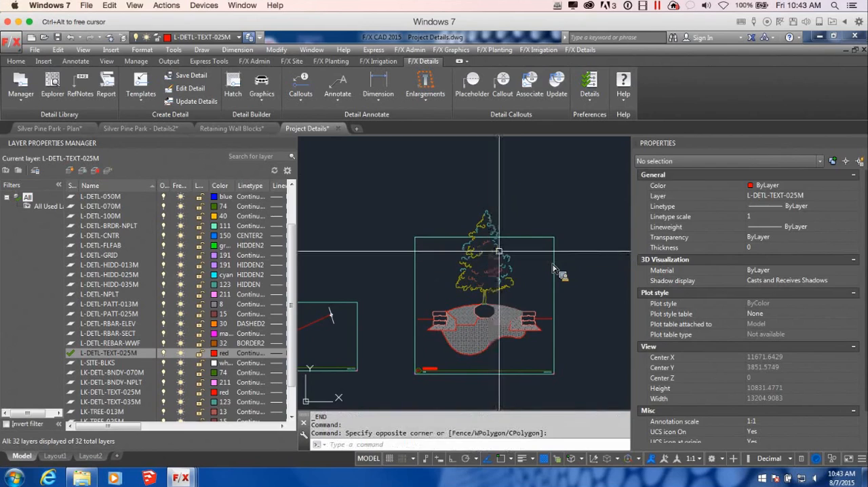
left_click(499, 251)
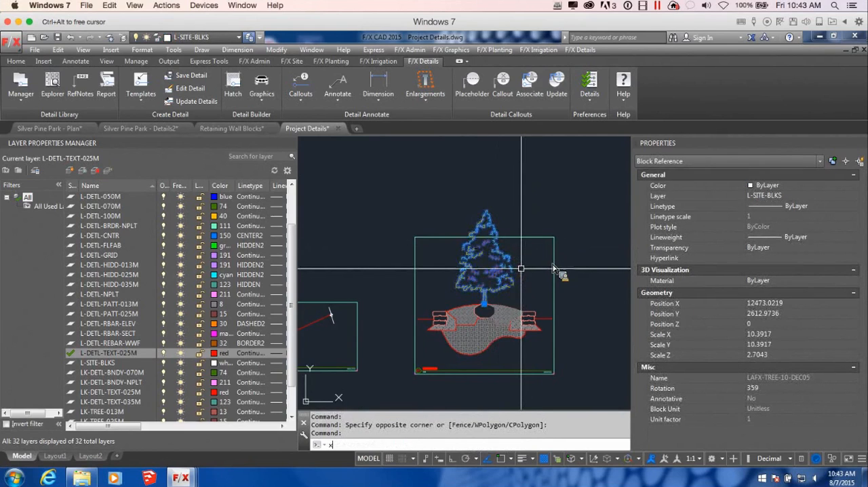
key("Return")
Step: Erase the tree linework that extends above the upper edge of the planter detail's frame
scroll(500, 231, "up", 2)
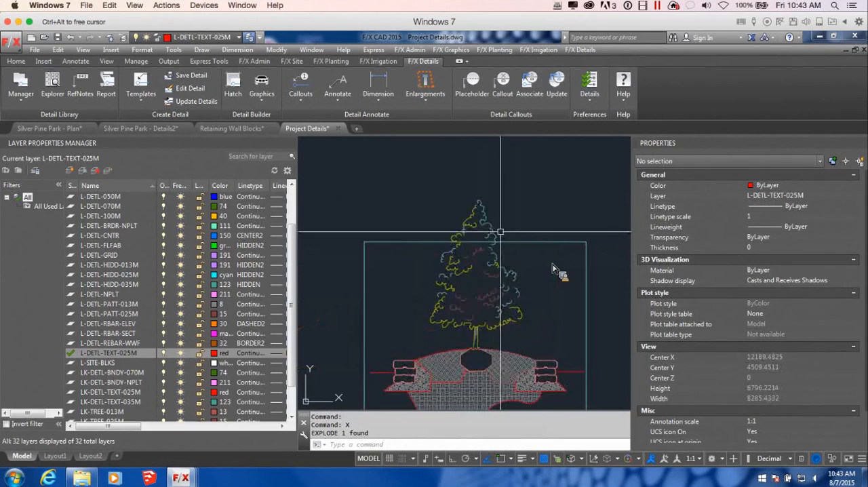
left_click(499, 236)
left_click(405, 188)
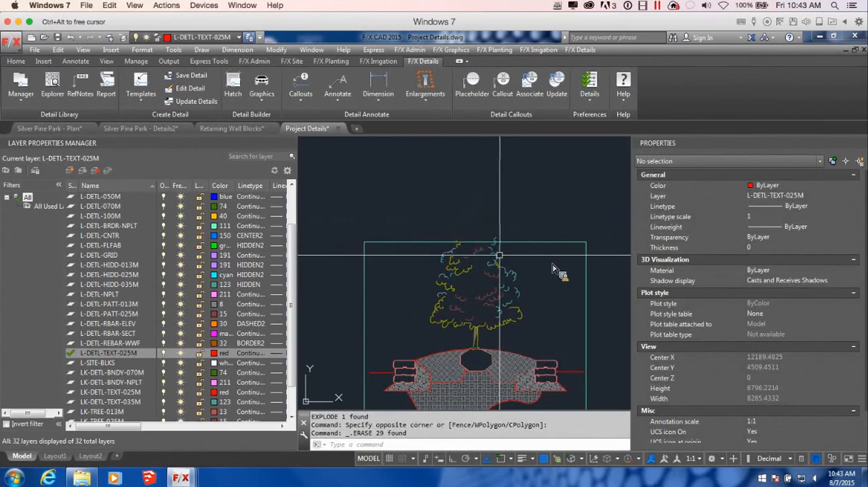
key("Delete")
Step: Erase the leftover foliage arcs that cross the upper line of the planter detail's frame
scroll(495, 234, "up", 5)
left_click(537, 228)
key("Delete")
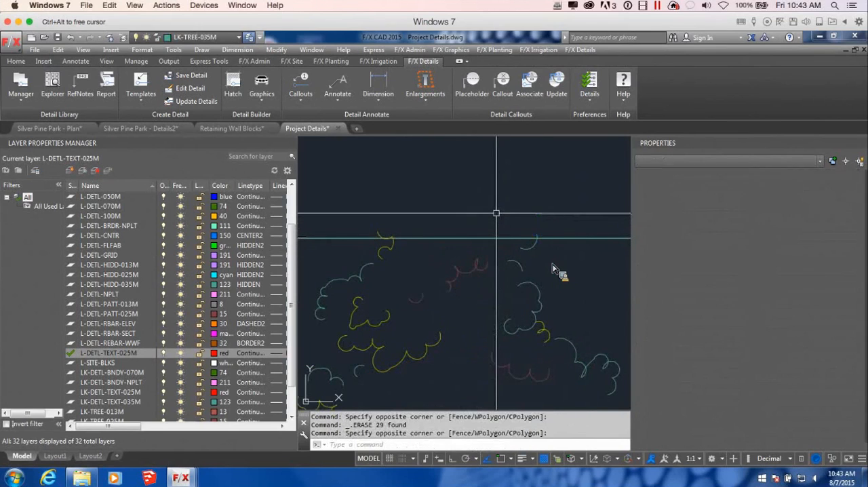
left_click(525, 237)
left_click(381, 235)
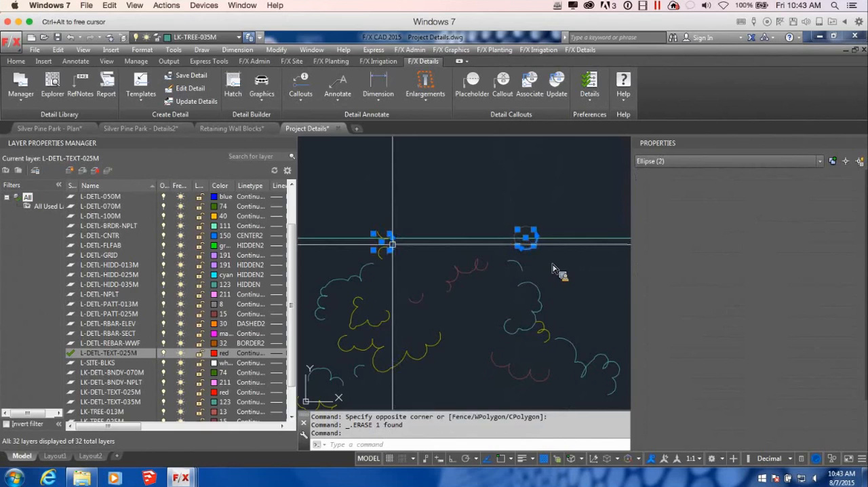
key("Delete")
key("Delete")
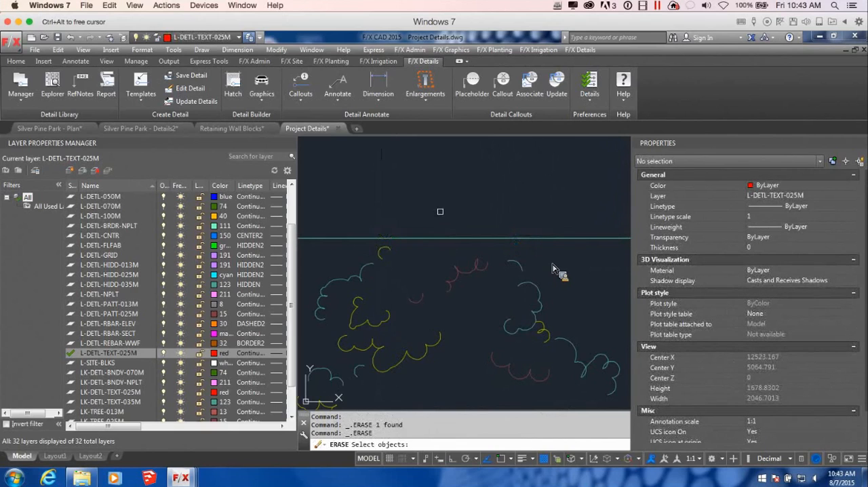
scroll(474, 213, "down", 4)
scroll(552, 268, "down", 5)
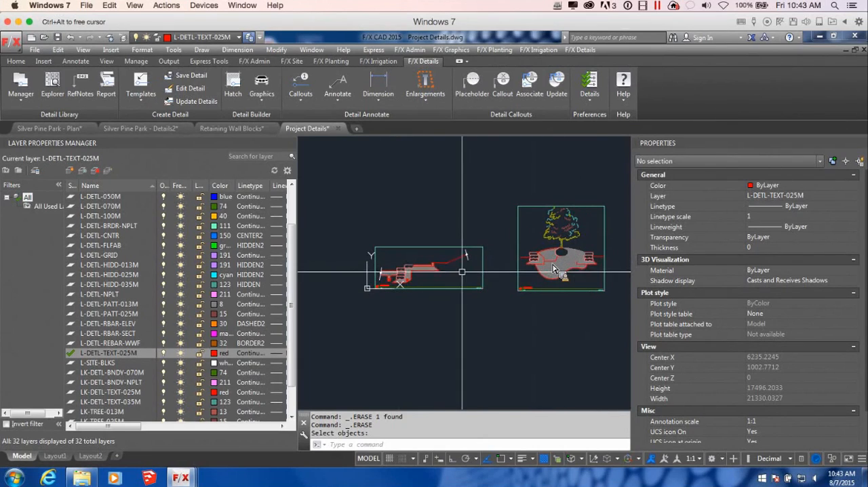
middle_click_drag(432, 272, 449, 289)
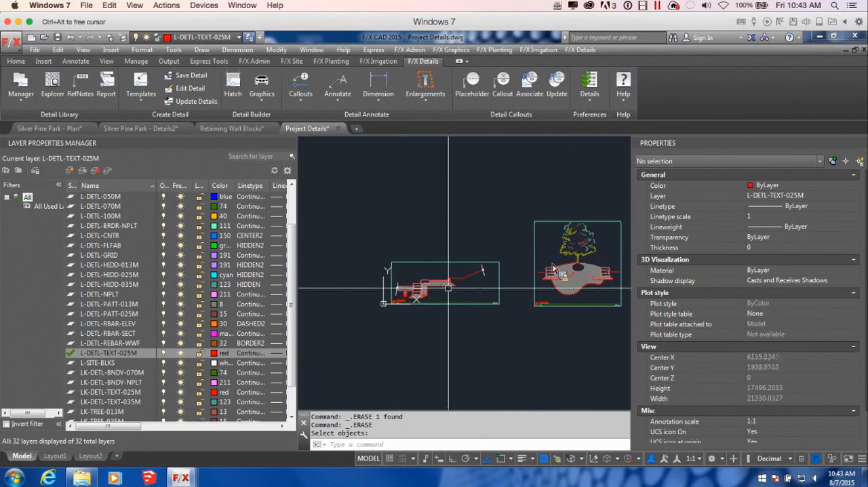
scroll(449, 289, "up", 5)
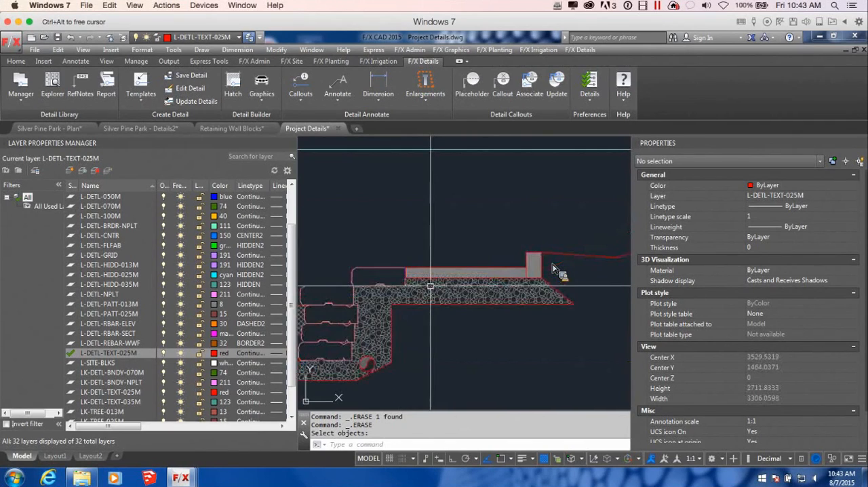
middle_click_drag(450, 303, 503, 311)
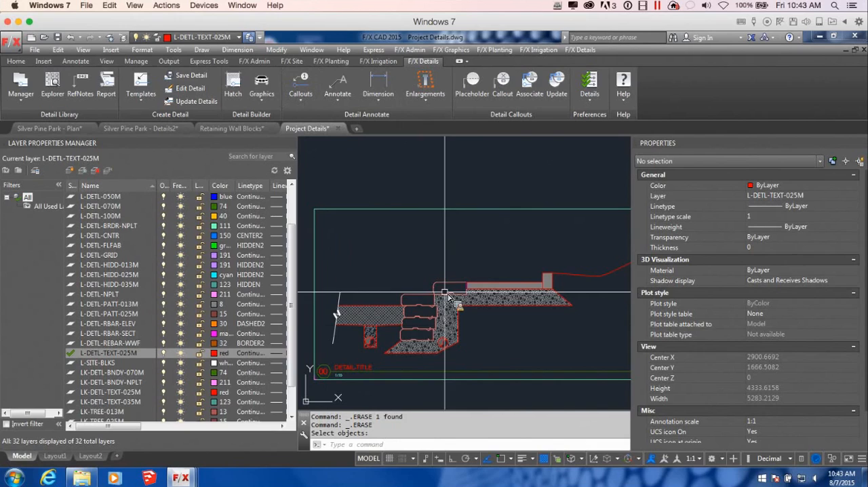
middle_click_drag(515, 335, 486, 333)
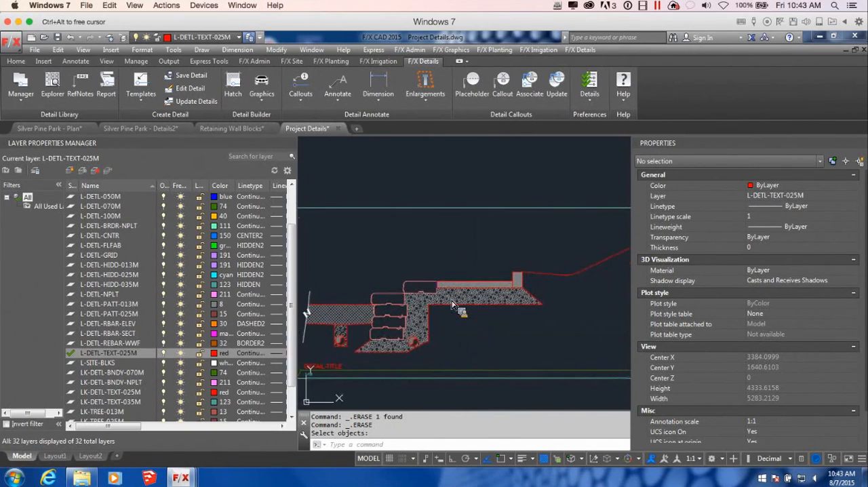
middle_click_drag(453, 305, 461, 316)
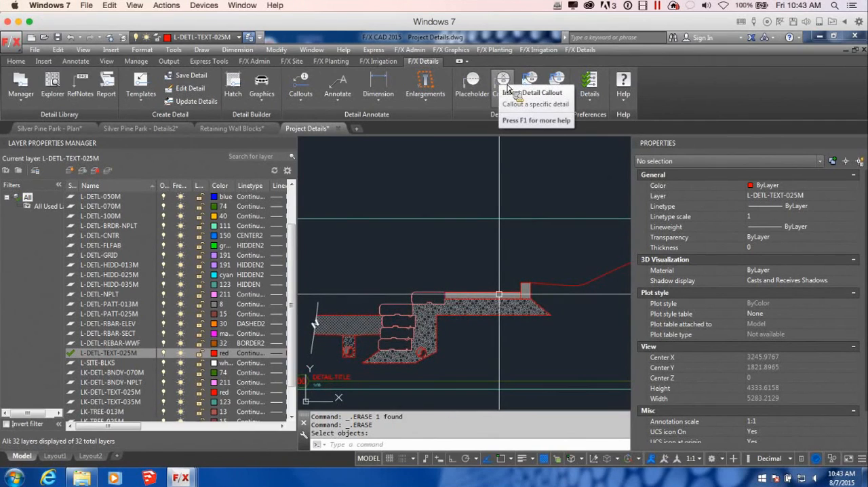
left_click(509, 85)
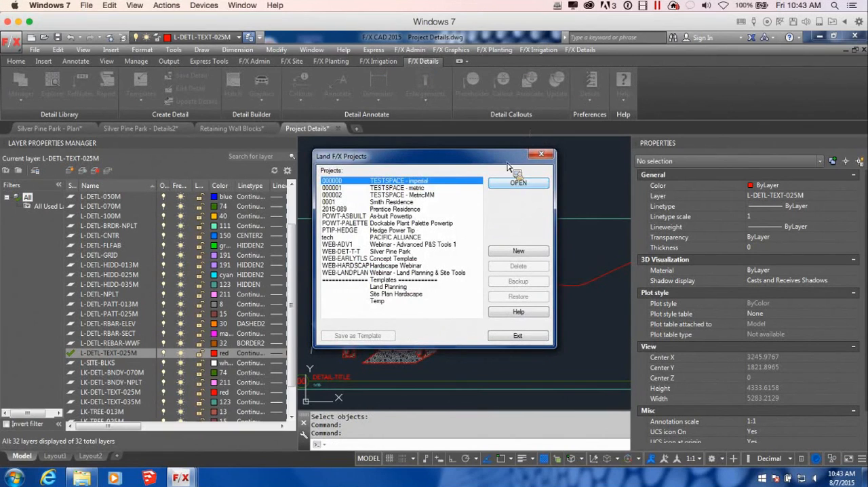
left_click_drag(517, 161, 523, 162)
left_click(547, 156)
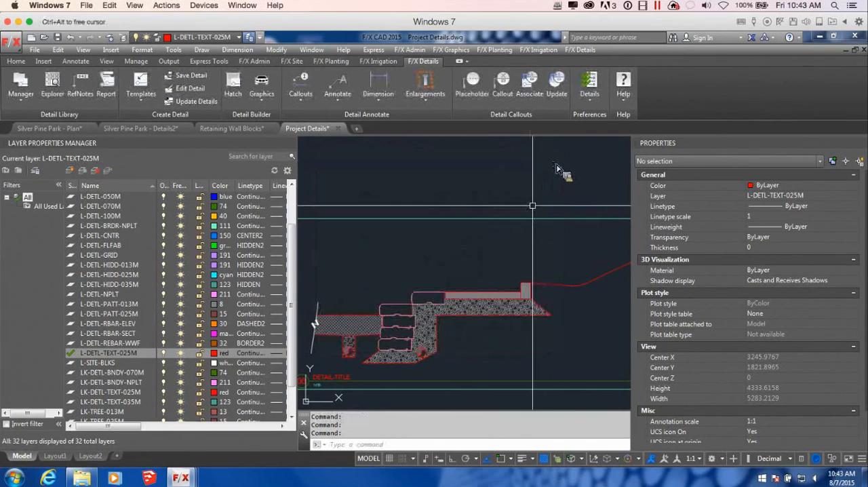
scroll(529, 234, "down", 3)
scroll(537, 228, "up", 3)
left_click(491, 241)
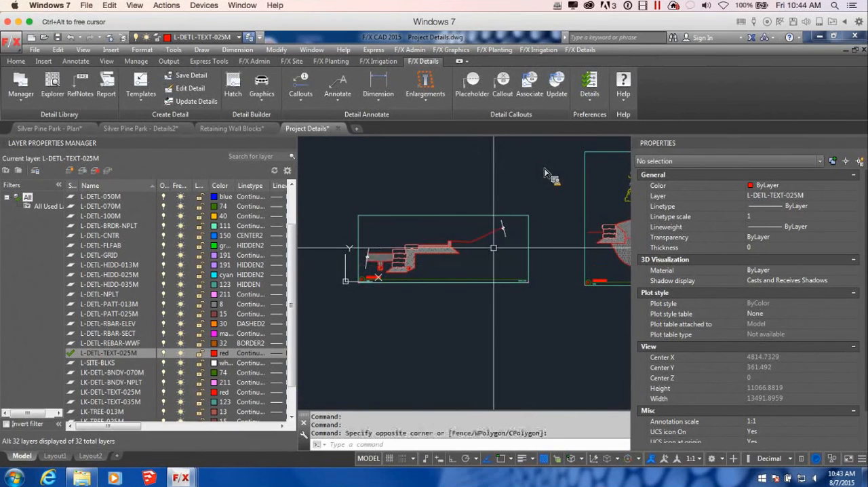
Step: Start a detail callout and browse the Plain Concrete Pavement details within the standard Exterior Improvements division
left_click(510, 90)
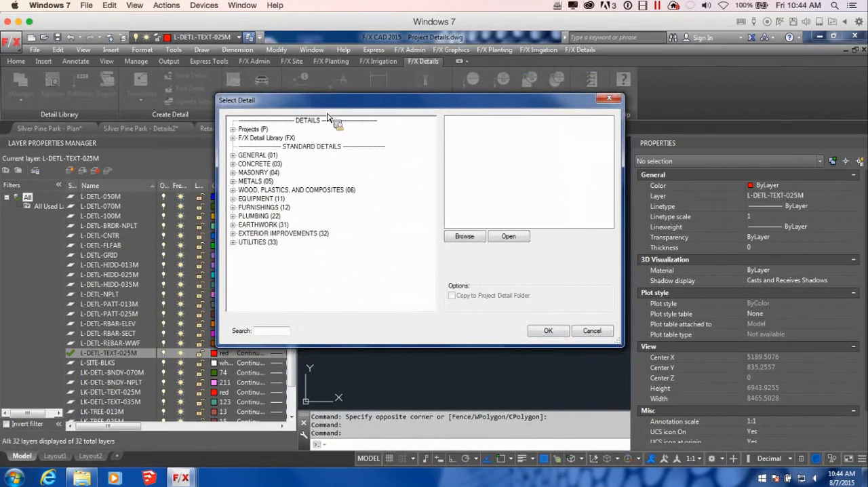
left_click(233, 129)
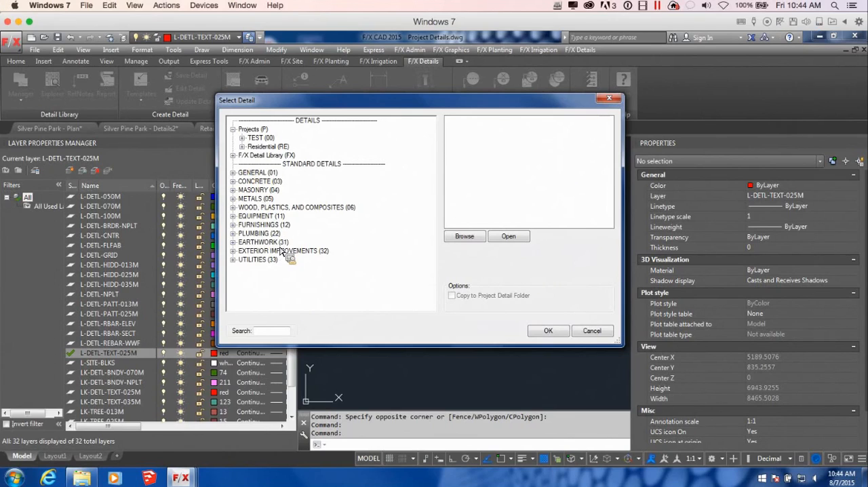
left_click(232, 242)
left_click(233, 259)
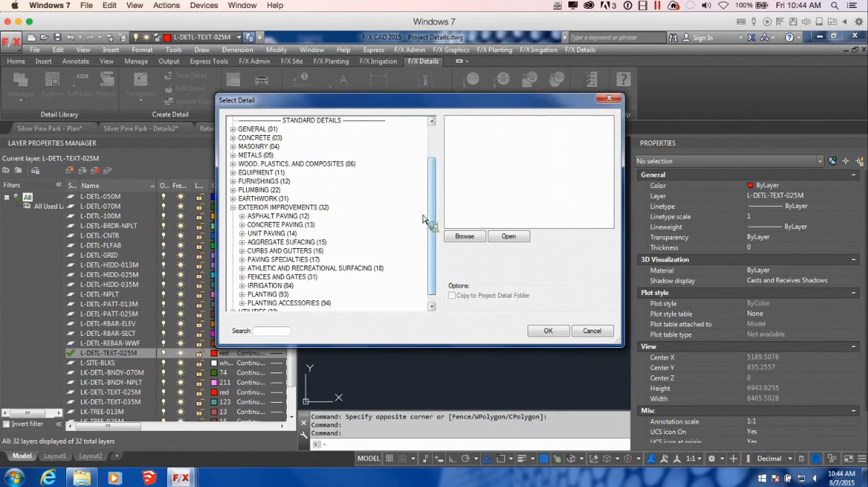
scroll(433, 229, "down", 1)
left_click(242, 216)
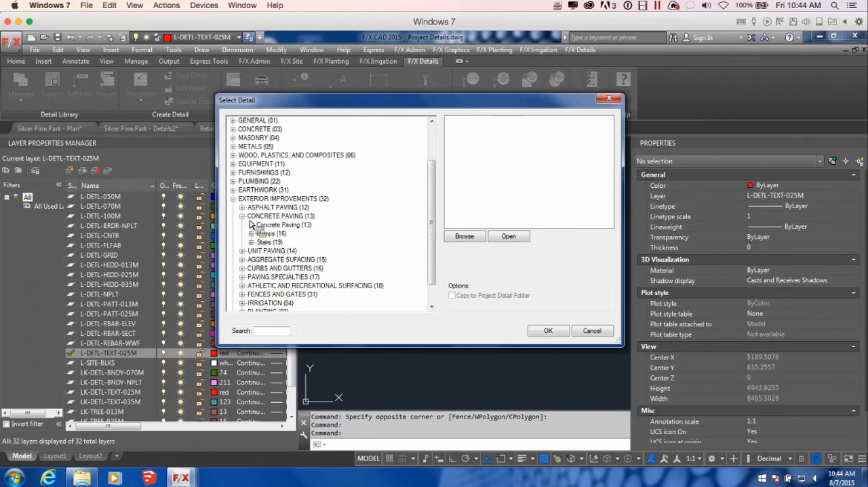
left_click(251, 224)
left_click(300, 234)
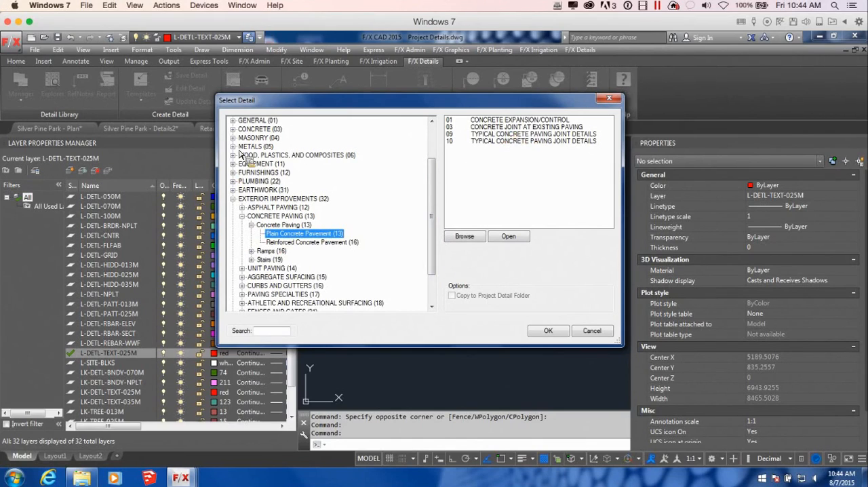
Step: Choose detail 11, Medium Duty Natural Concrete, from the Metric Test project's Blank Details for the callout
scroll(439, 182, "up", 2)
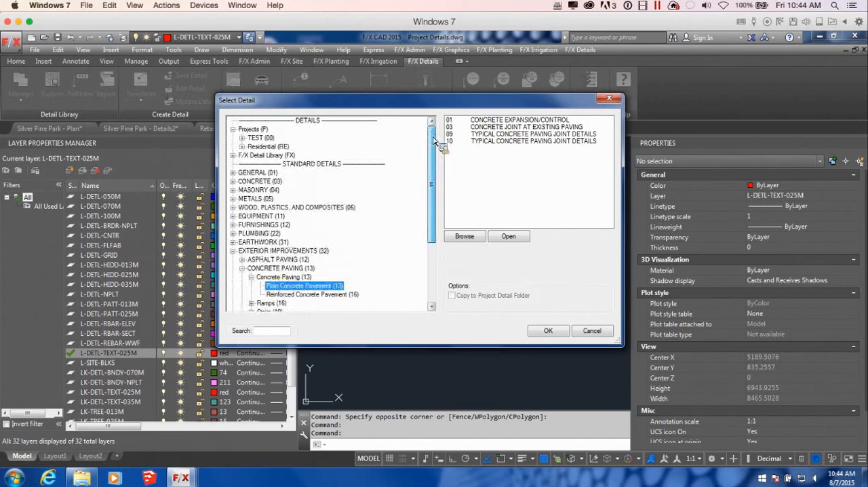
left_click(242, 138)
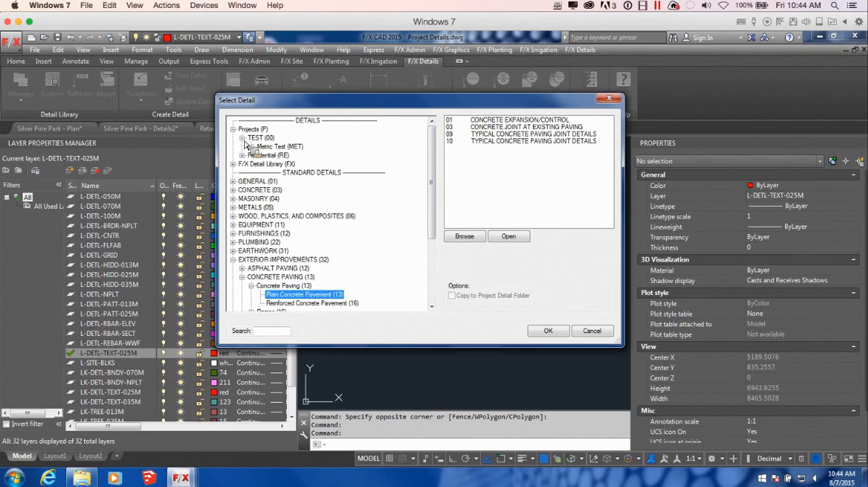
left_click(260, 147)
left_click(252, 147)
left_click(291, 158)
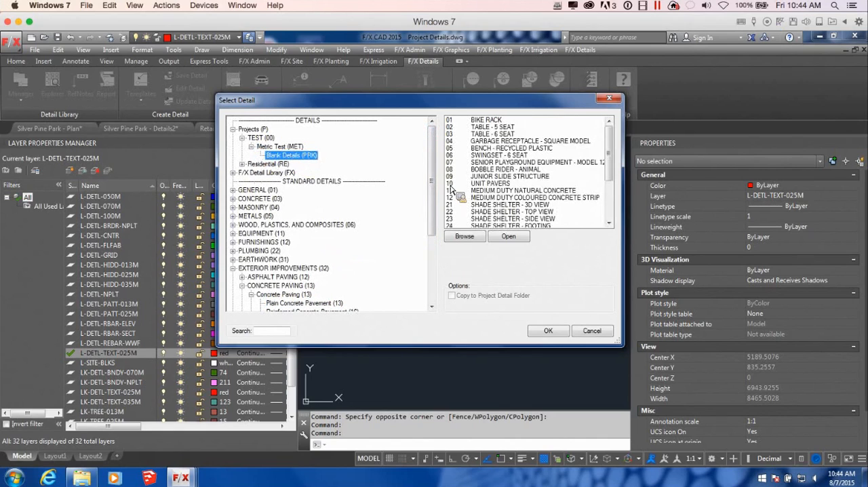
left_click_drag(609, 142, 612, 178)
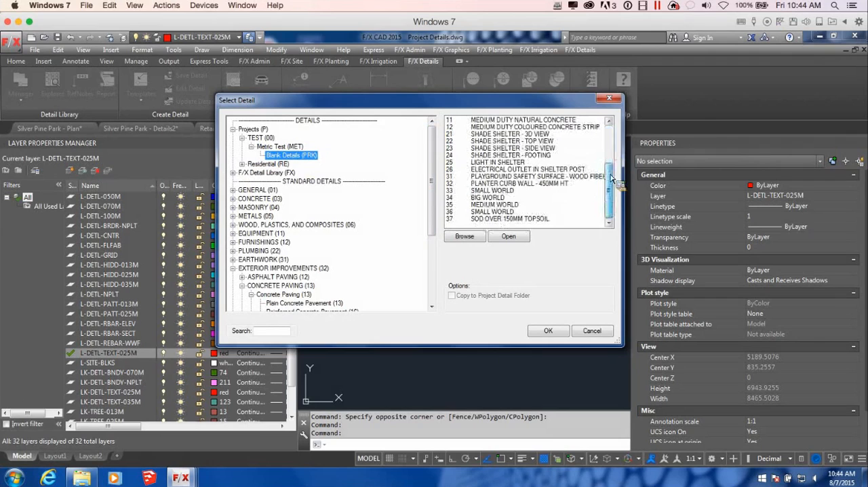
left_click(537, 122)
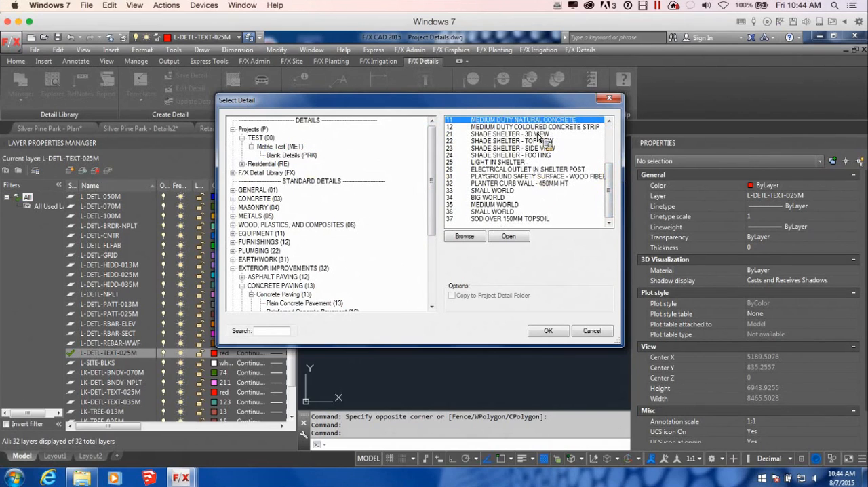
left_click(550, 332)
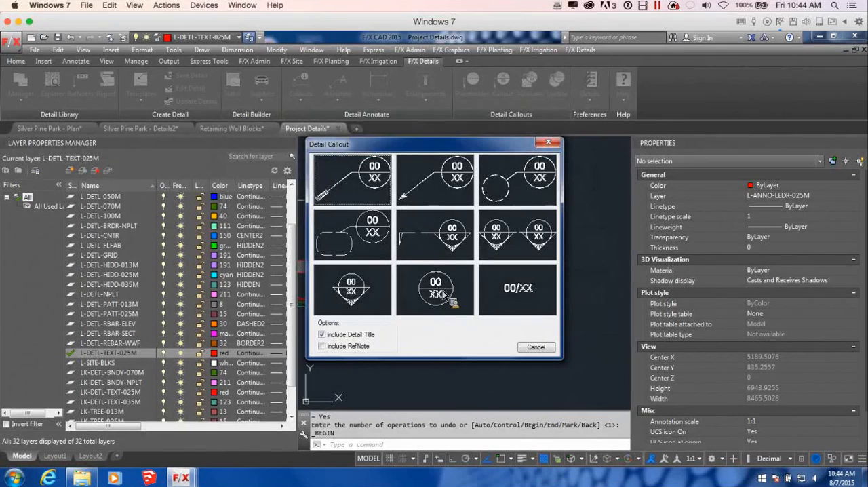
Step: Place the titled callout with an arrow leader pointing to the concrete slab behind the retaining wall blocks
left_click_drag(436, 148, 471, 157)
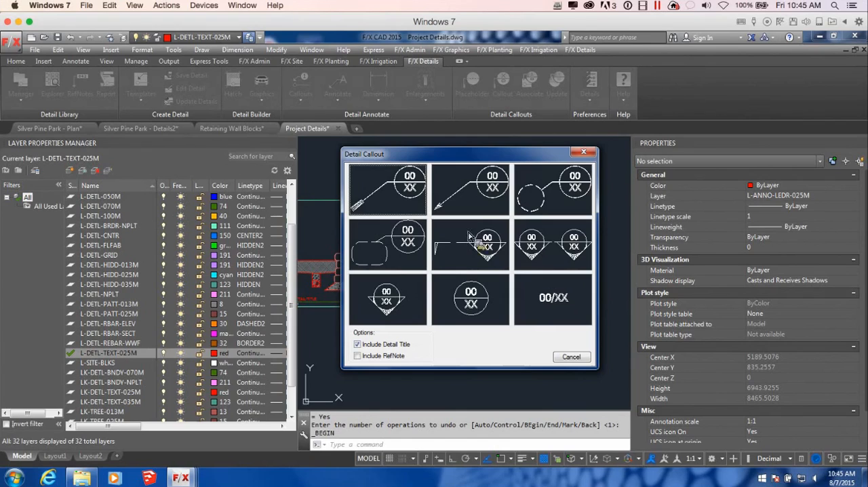
left_click(482, 188)
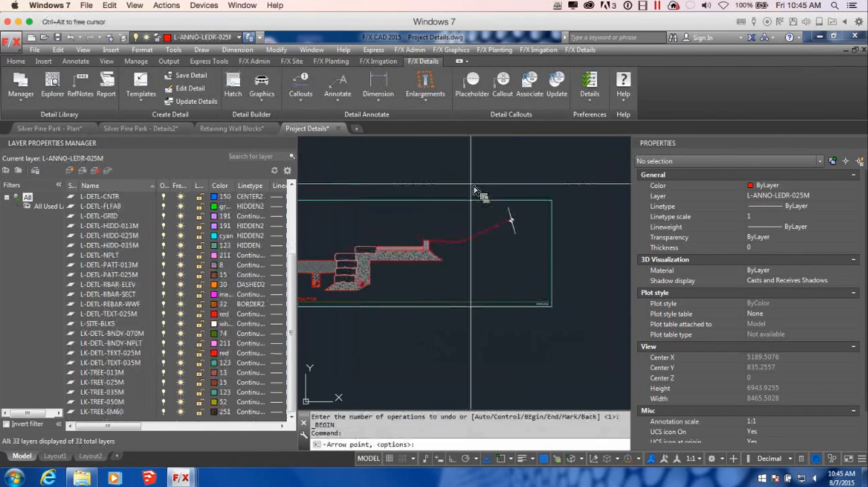
scroll(473, 190, "up", 4)
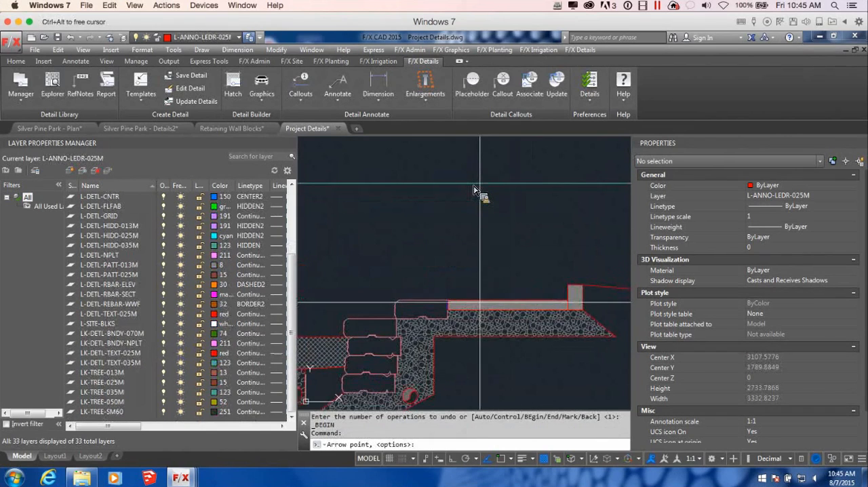
left_click(476, 299)
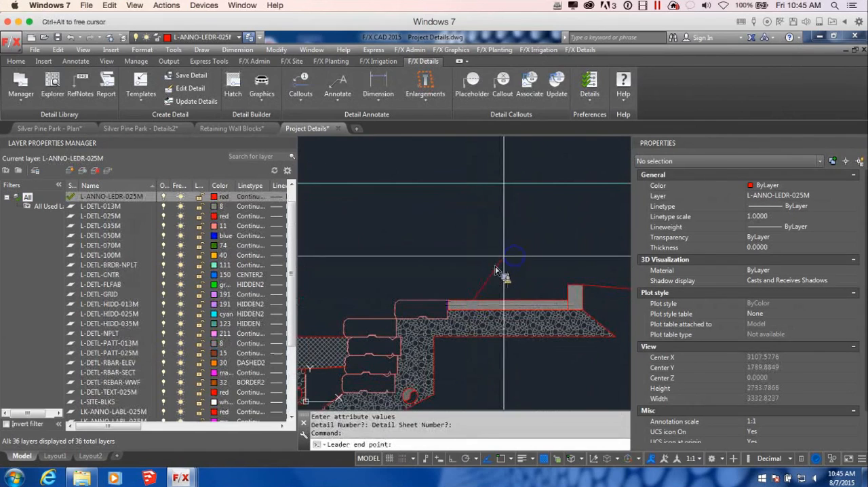
left_click(503, 232)
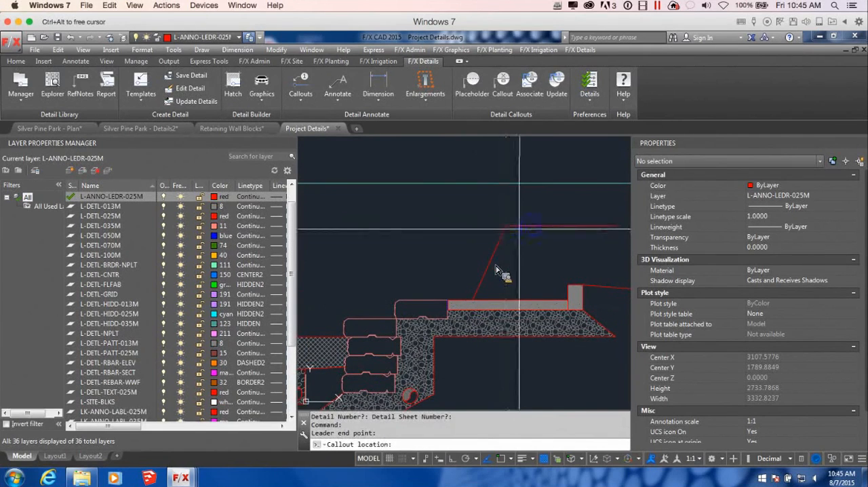
left_click(496, 270)
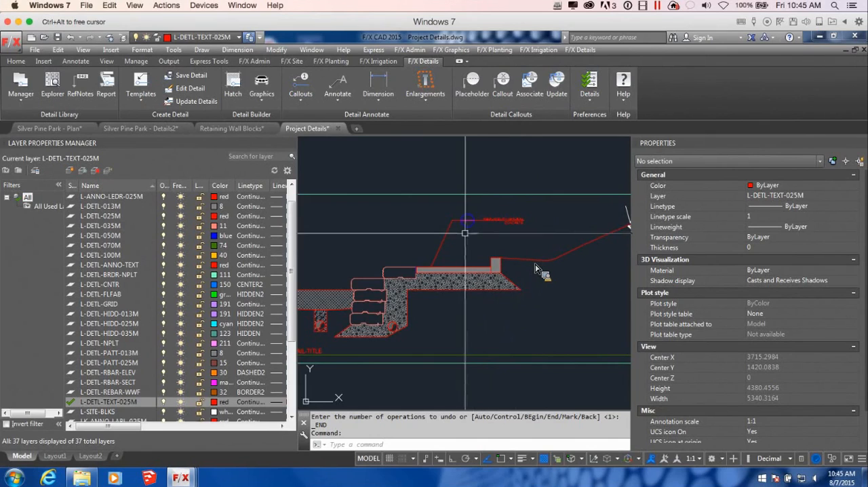
Step: Start another detail callout using detail 37, Sod Over 150mm Topsoil, from the Metric Test project's Blank Details
scroll(472, 219, "down", 3)
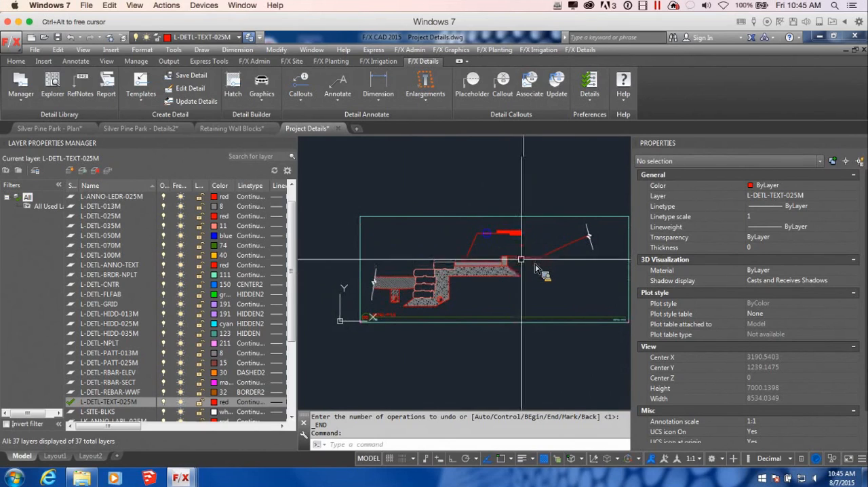
left_click(502, 84)
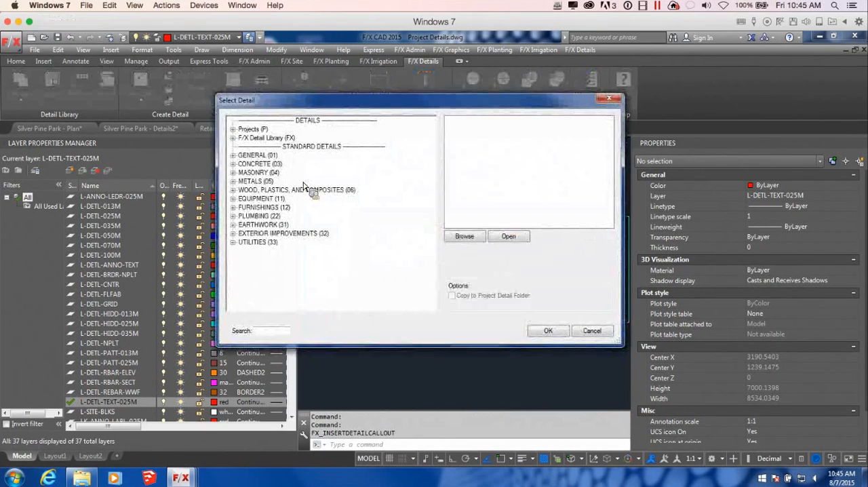
left_click(233, 137)
left_click(233, 129)
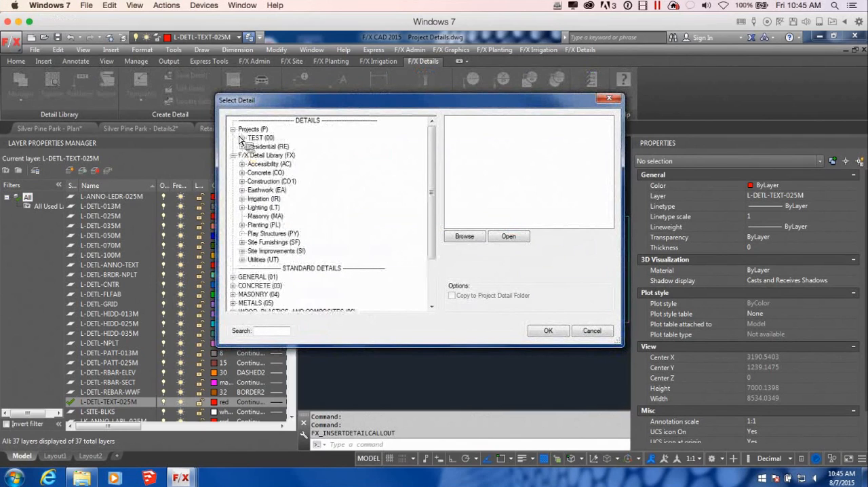
left_click(249, 138)
left_click(242, 139)
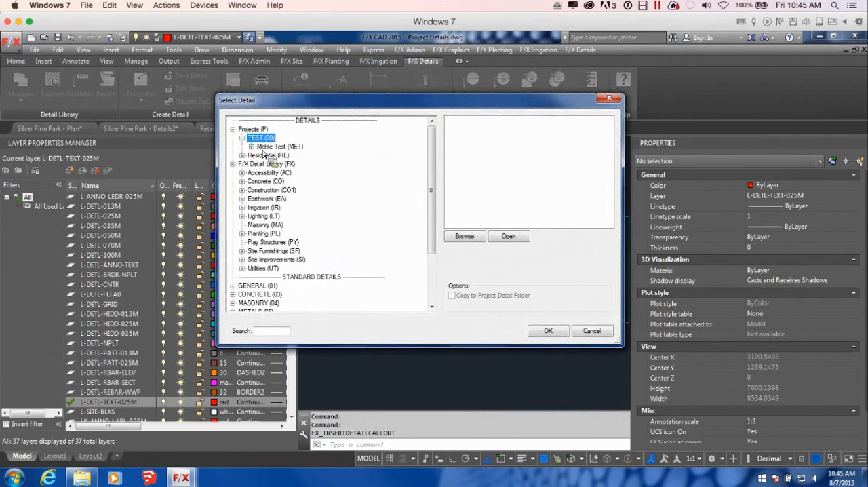
left_click(267, 148)
left_click(252, 148)
left_click(267, 156)
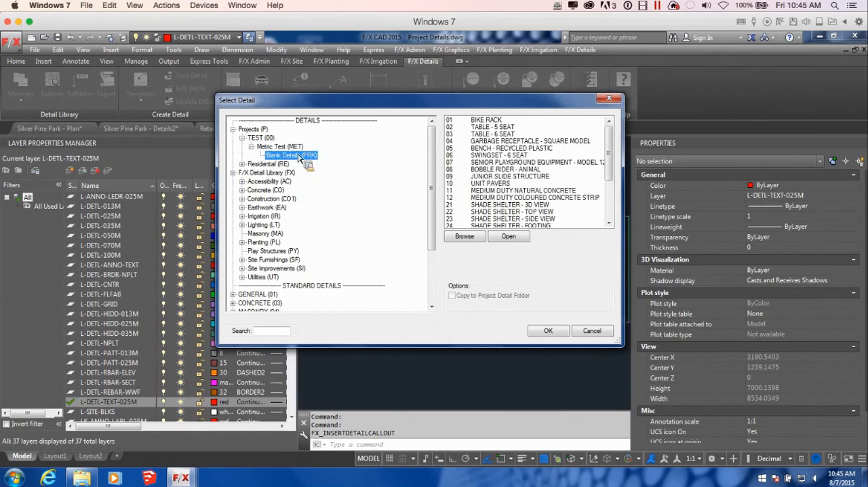
scroll(614, 148, "down", 1)
left_click_drag(613, 145, 608, 205)
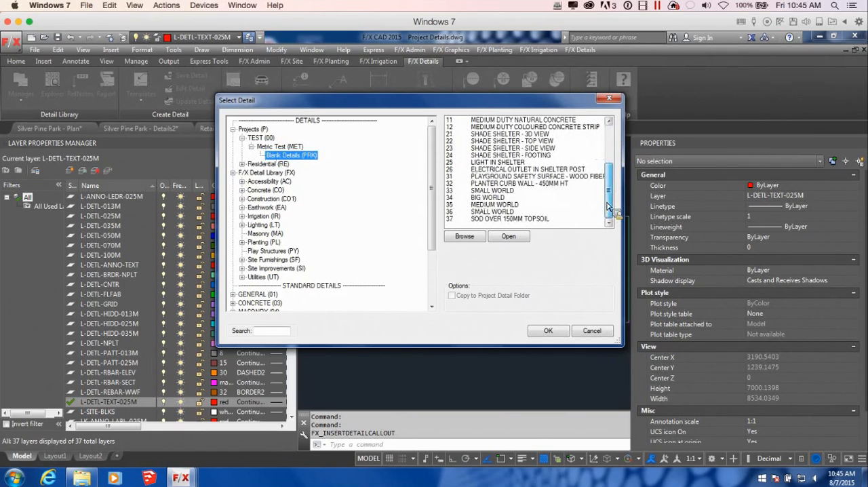
left_click(551, 218)
left_click(549, 330)
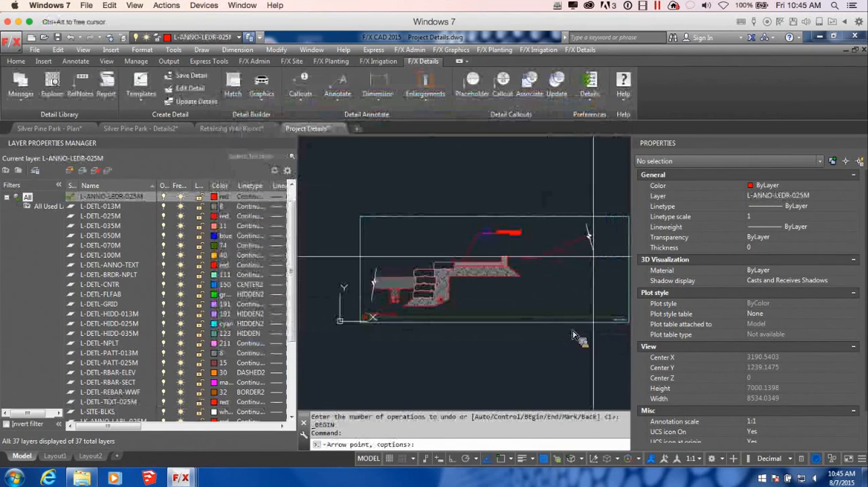
Step: Place the sod callout below the sloping grade line, with its leader arrow touching that line beyond the curb
scroll(584, 257, "up", 4)
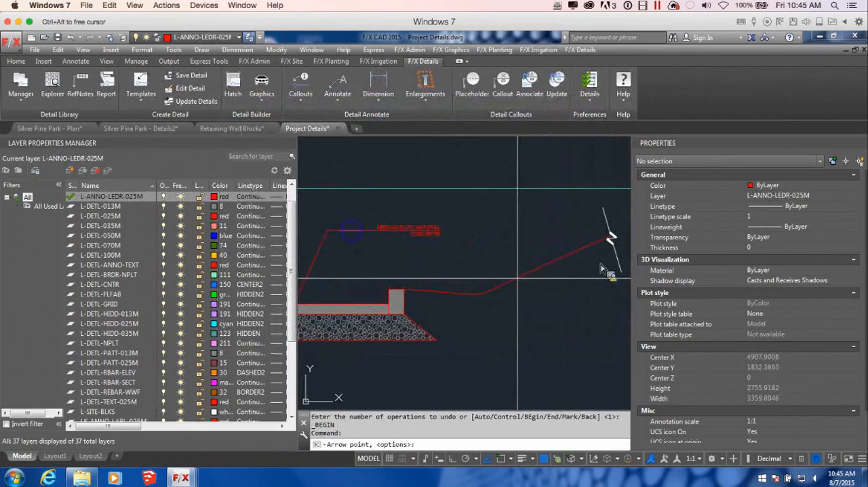
left_click(517, 277)
left_click(539, 335)
left_click(554, 335)
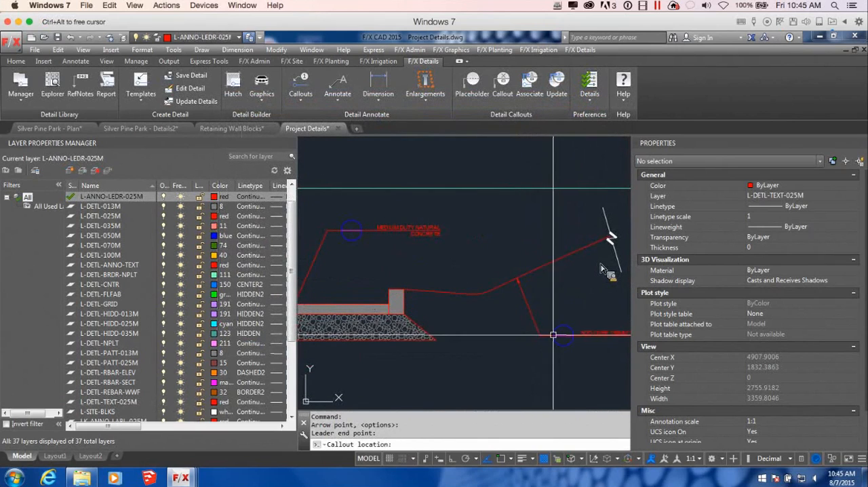
Step: Examine the callouts on the retaining wall detail, and compare it with the framed tree planter detail
scroll(553, 336, "down", 4)
mouse_move(580, 348)
middle_mouse_down()
mouse_move(573, 308)
mouse_move(536, 309)
mouse_move(522, 319)
middle_mouse_up()
scroll(522, 319, "up", 2)
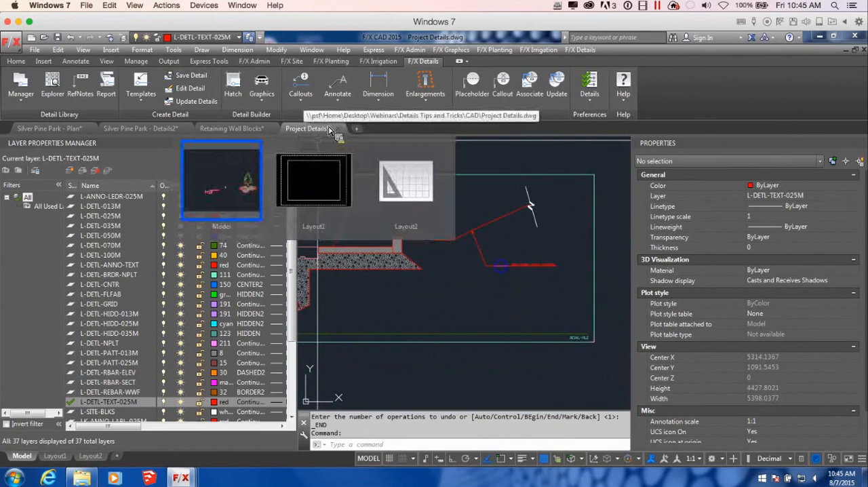
scroll(457, 260, "down", 2)
middle_click_drag(458, 260, 525, 283)
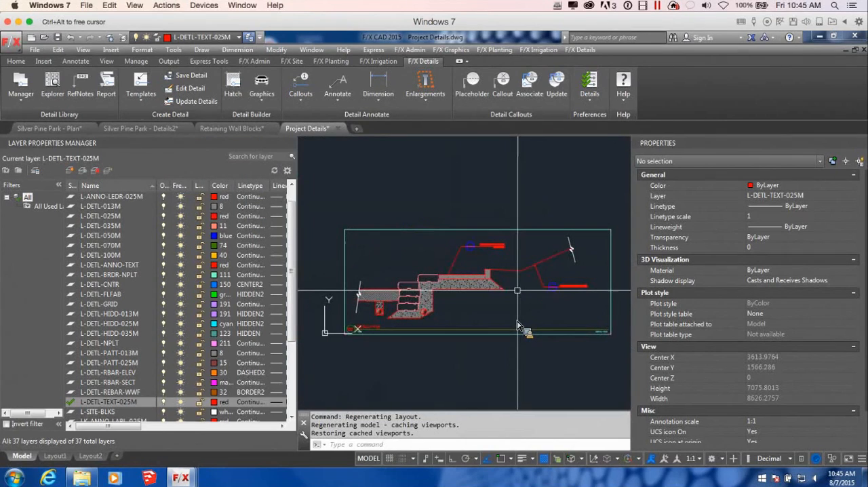
left_click(332, 101)
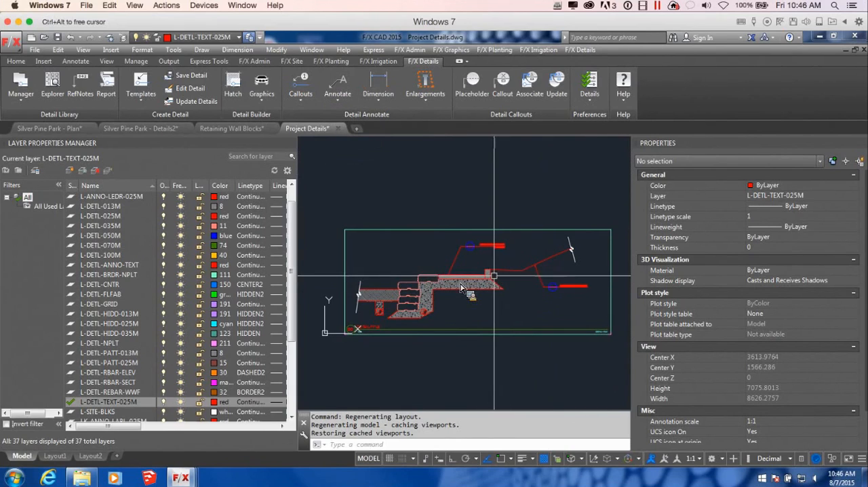
scroll(460, 288, "down", 3)
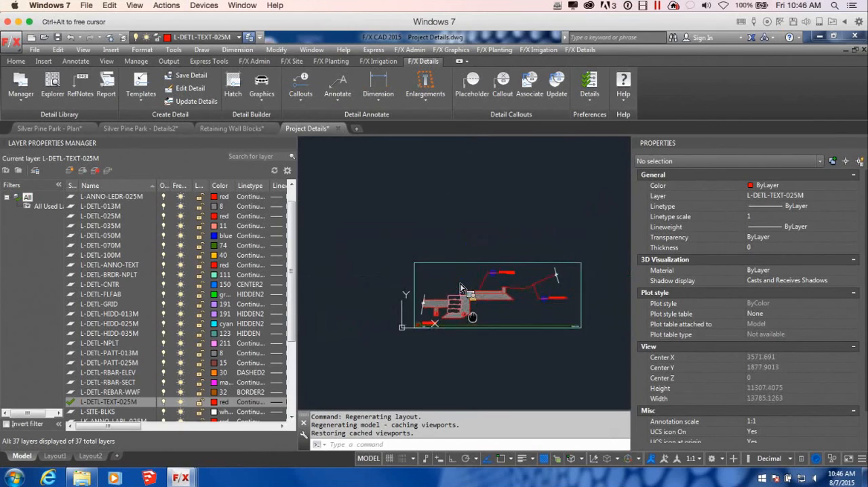
middle_click_drag(622, 318, 544, 309)
scroll(544, 309, "down", 2)
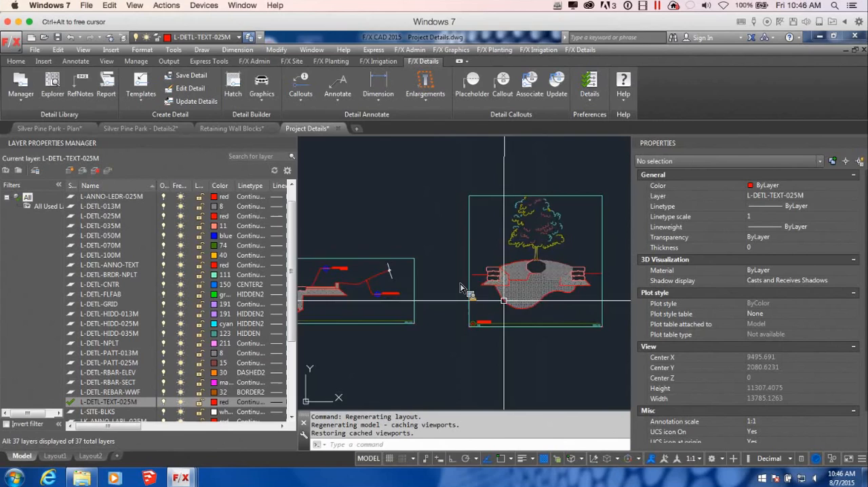
scroll(506, 296, "down", 1)
mouse_move(480, 313)
middle_mouse_down()
mouse_move(510, 316)
mouse_move(482, 305)
middle_mouse_up()
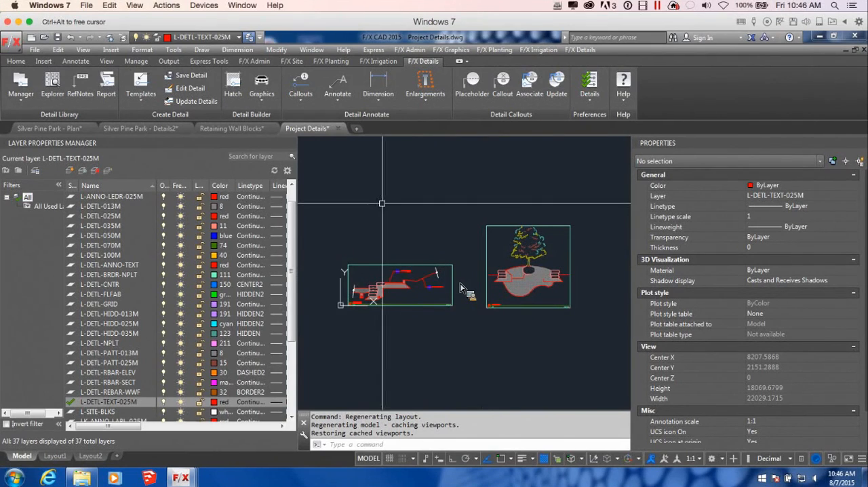
Step: Start saving the framed retaining wall detail, creating a category named Silver Pine Parks with code SIL under Parks (PA)
left_click(190, 76)
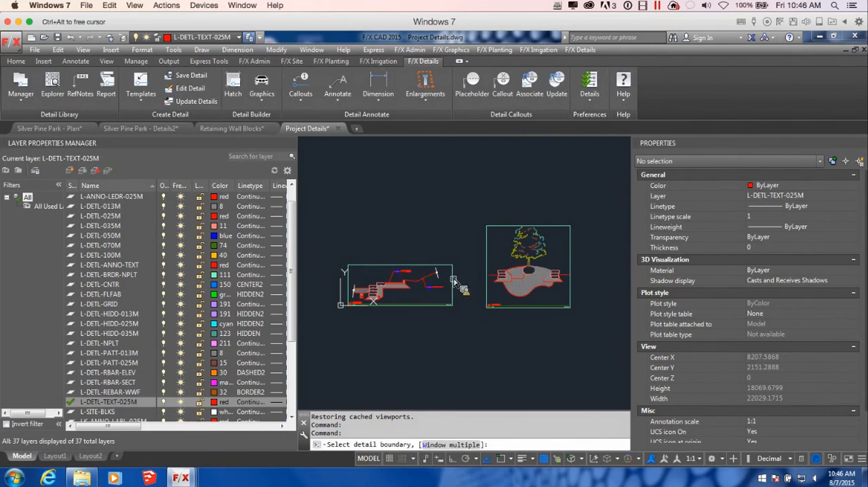
left_click(454, 281)
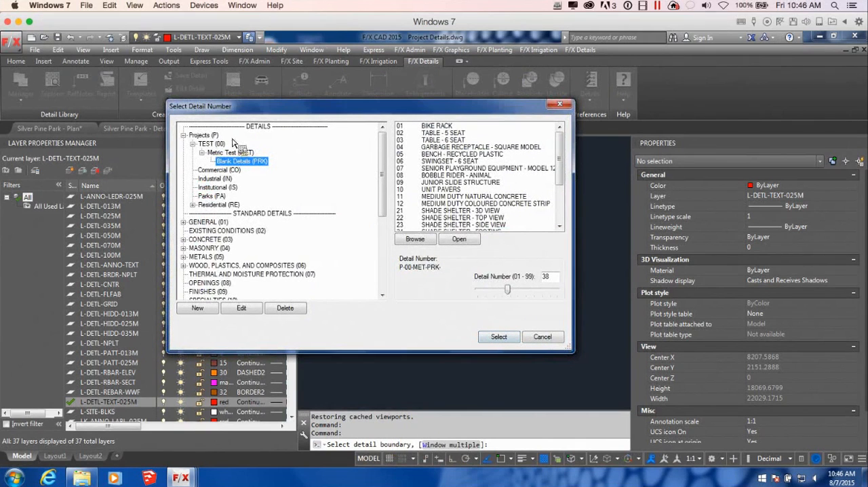
left_click(210, 144)
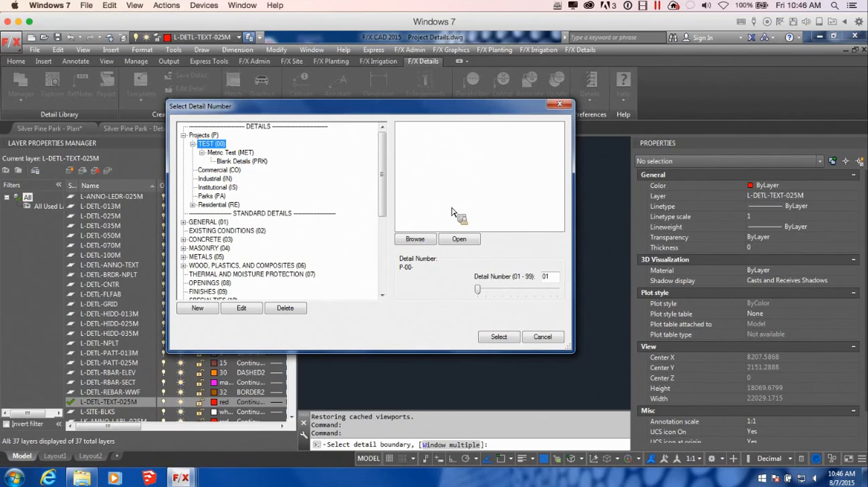
mouse_move(385, 141)
left_mouse_down()
mouse_move(387, 155)
mouse_move(391, 146)
left_mouse_up()
left_click(206, 195)
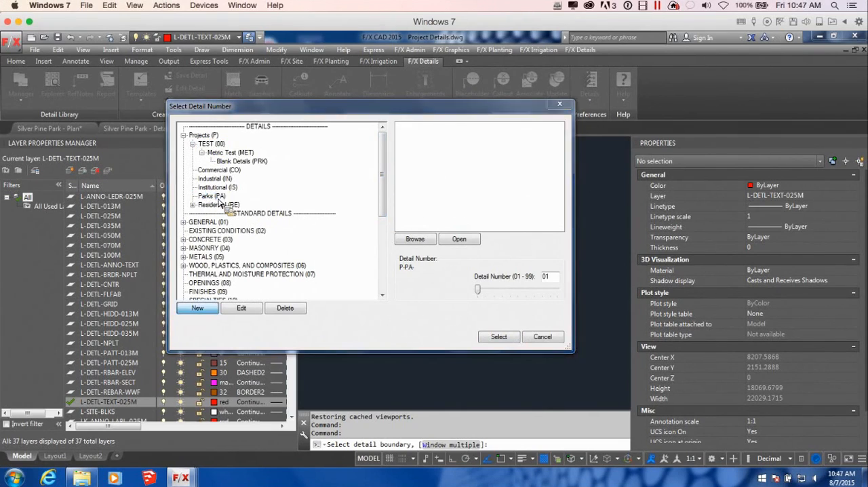
left_click(210, 309)
left_click_drag(476, 173, 494, 170)
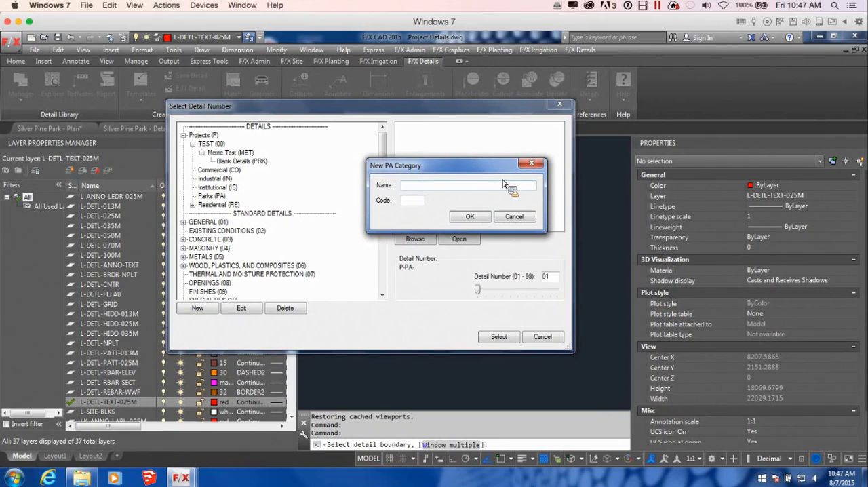
type("ilver Pine Parks")
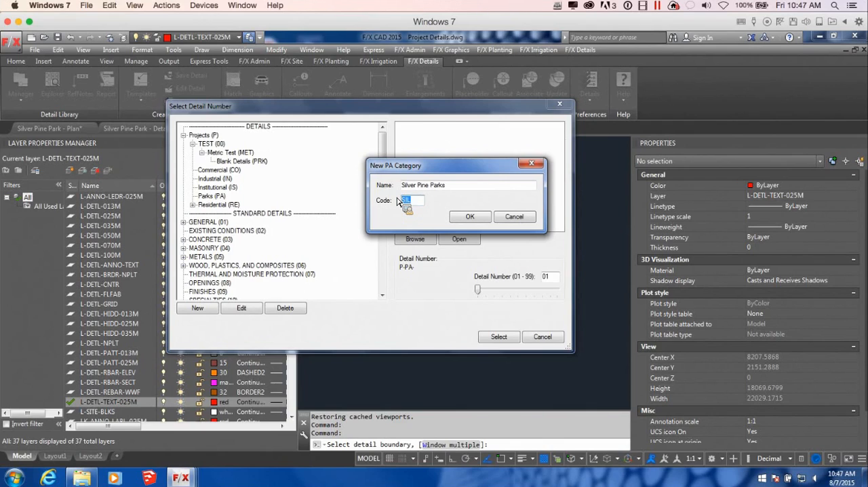
left_click(417, 201)
left_click(468, 216)
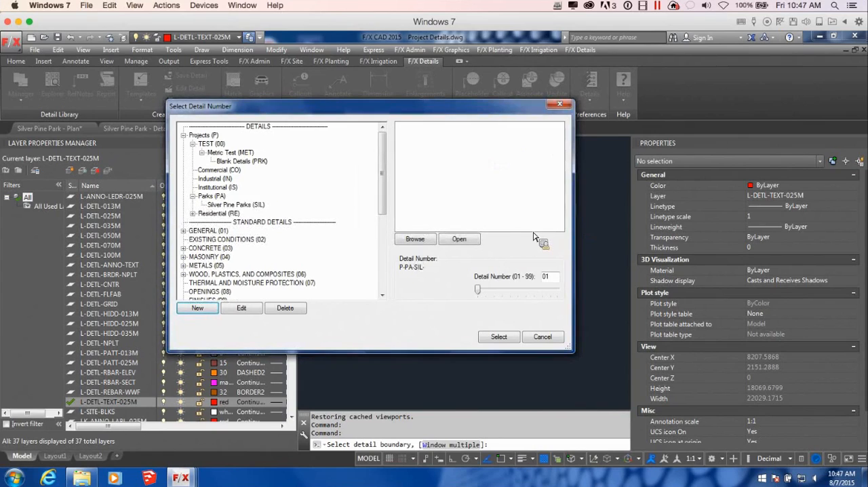
Step: Save the retaining wall detail as Silver Pine Parks number 01, titled Retaining Wall Section A, and add it to project WEB-DET-T-T Silver Pine Park
left_click(247, 204)
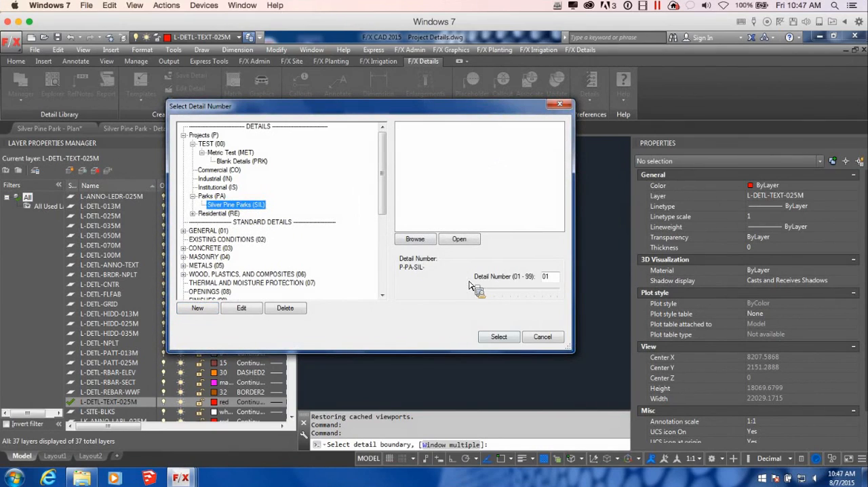
left_click(519, 337)
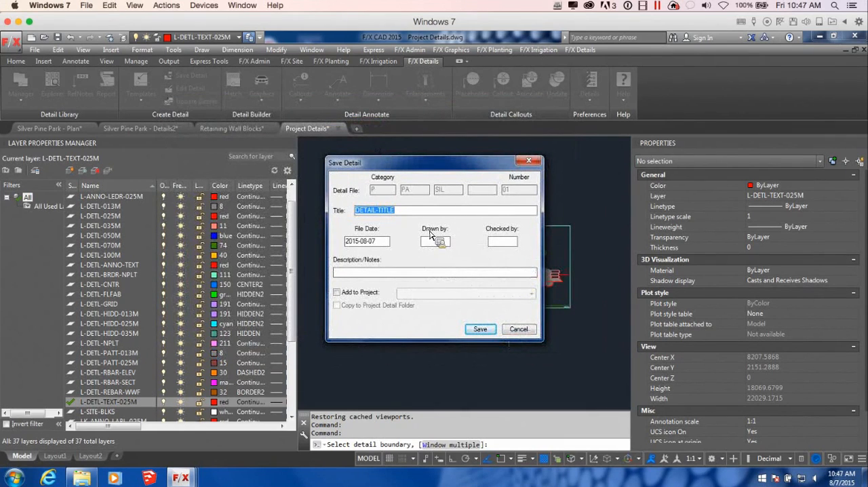
mouse_move(450, 170)
left_mouse_down()
mouse_move(498, 164)
mouse_move(539, 225)
mouse_move(503, 191)
mouse_move(483, 195)
left_mouse_up()
type("R")
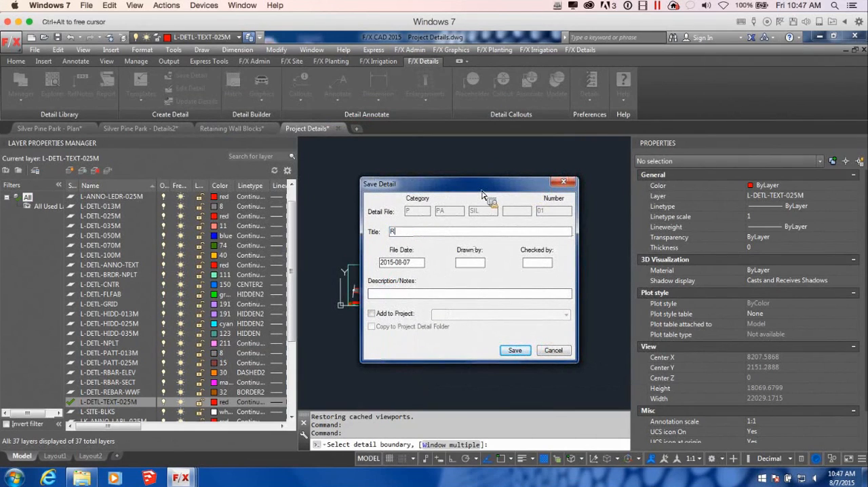
type("etaining Wall Section A")
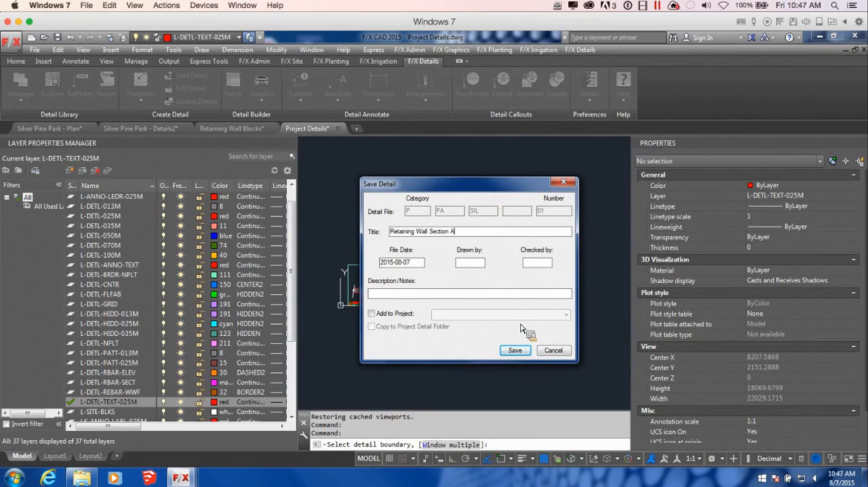
left_click(392, 322)
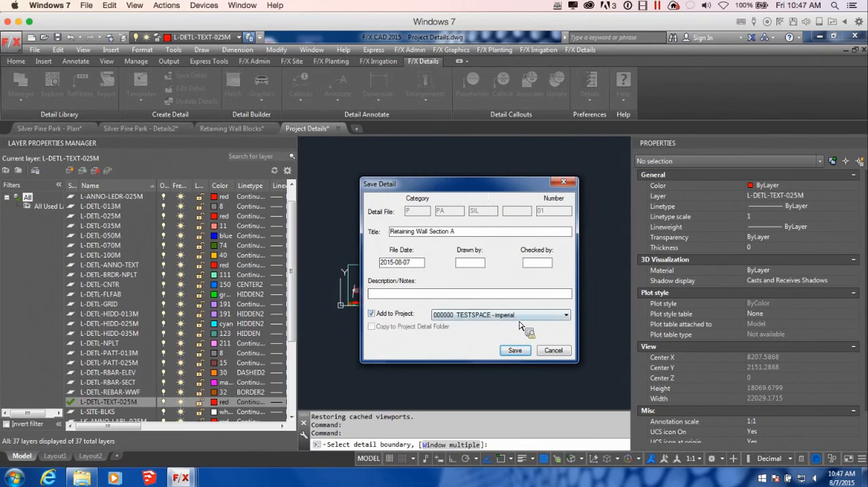
left_click(563, 316)
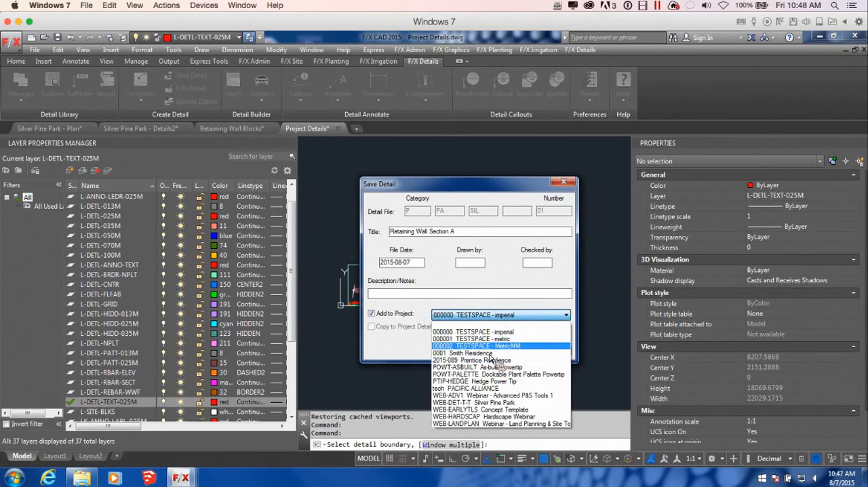
left_click(510, 402)
left_click(515, 350)
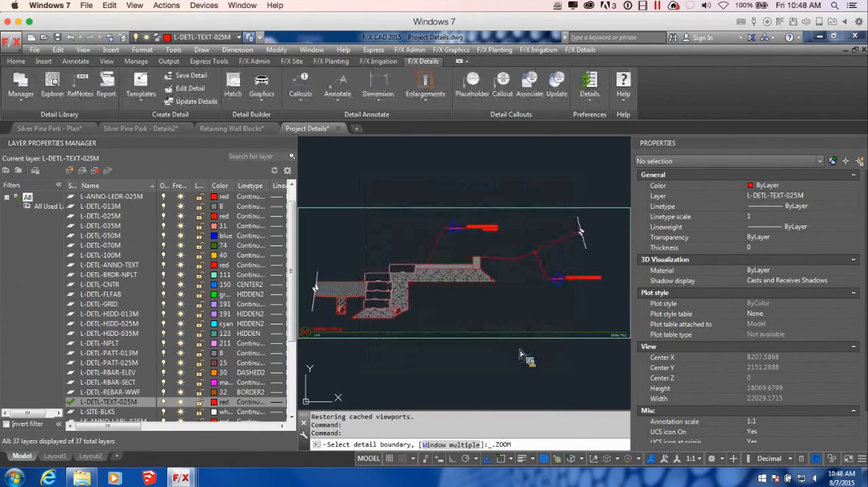
left_click(531, 277)
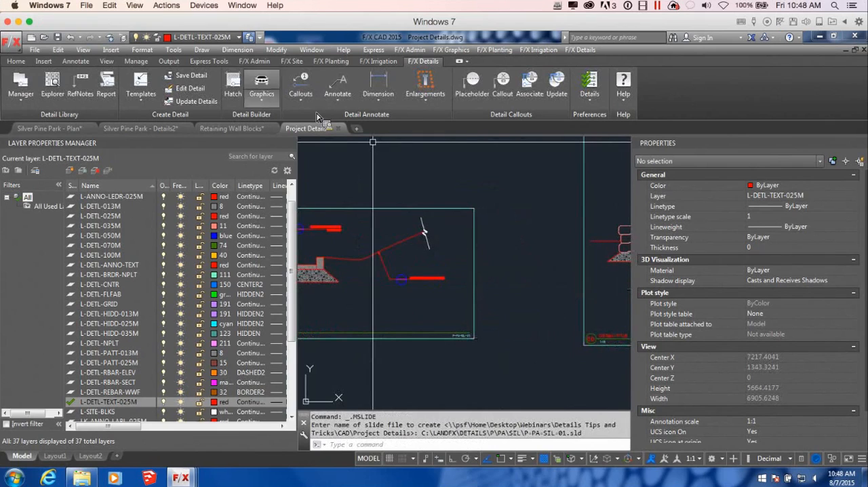
Step: Save the framed tree planter detail as Silver Pine Parks number 02, titled Planter Section B, and save the drawing
left_click(190, 75)
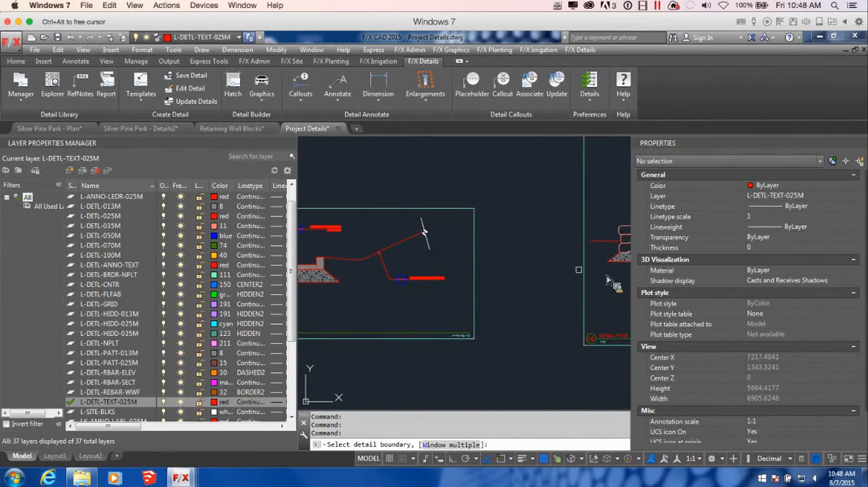
left_click(607, 280)
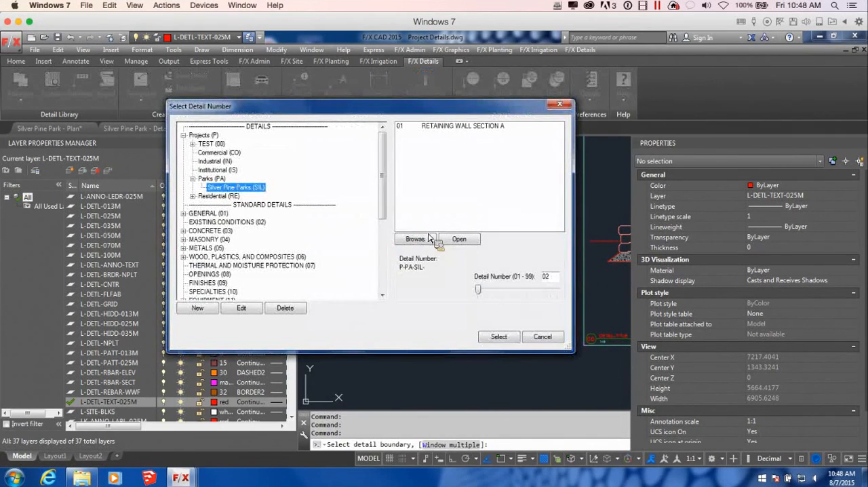
left_click(497, 335)
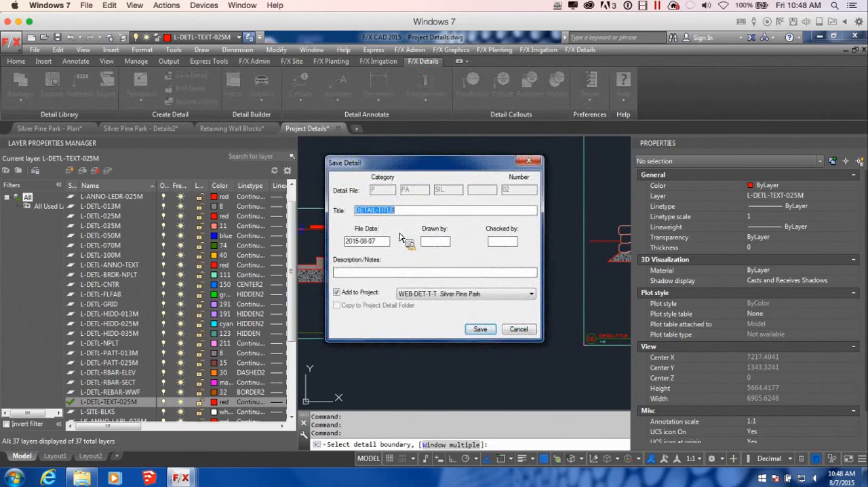
type("Planter Section B")
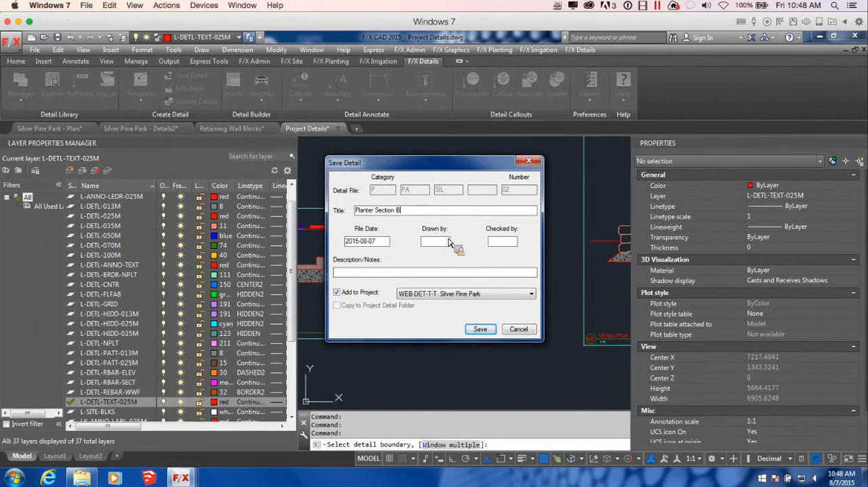
left_click(491, 331)
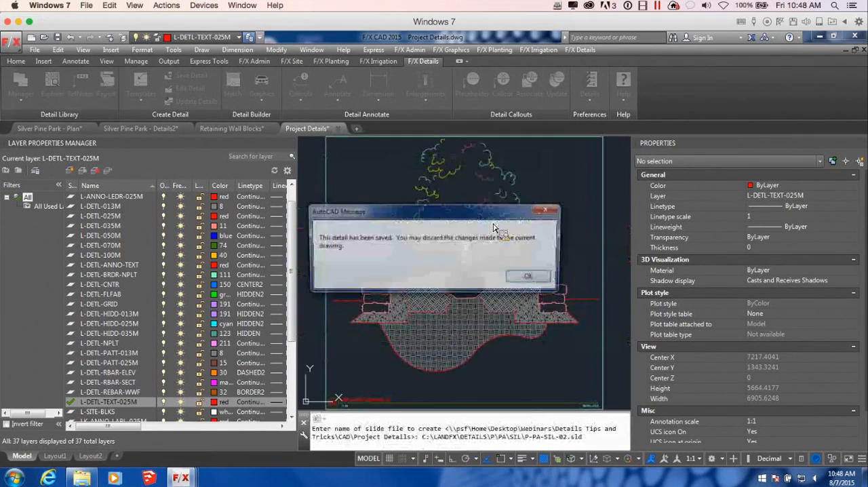
left_click(524, 274)
scroll(525, 268, "down", 6)
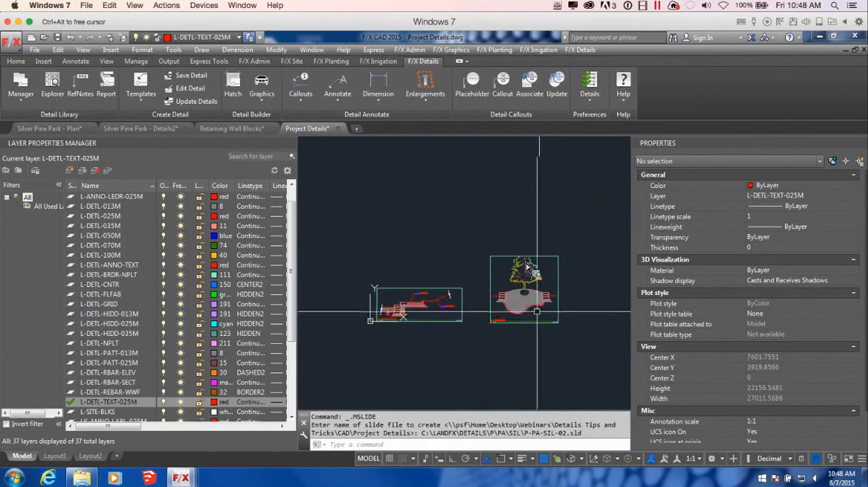
left_click(58, 38)
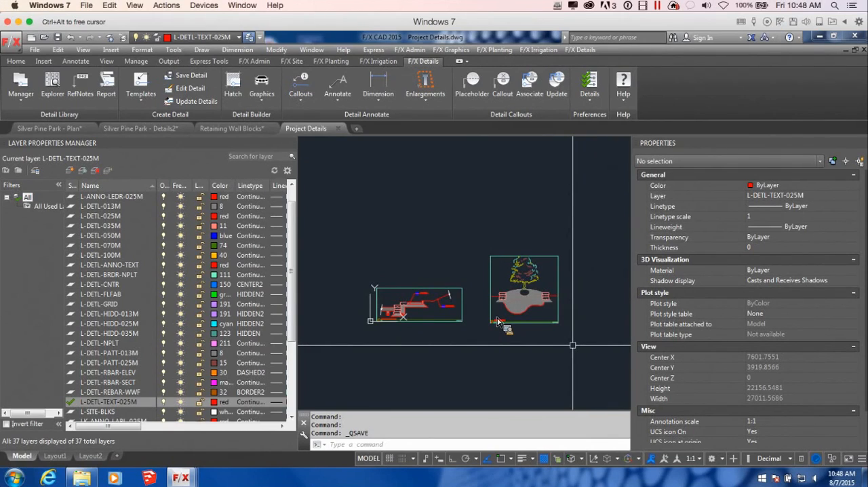
Step: Examine the title and number text on the saved planter and retaining wall details
scroll(573, 343, "up", 2)
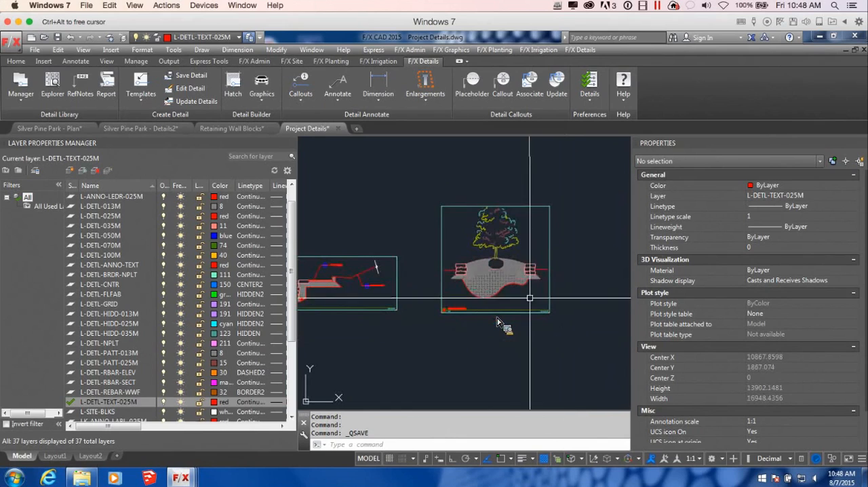
scroll(522, 251, "up", 3)
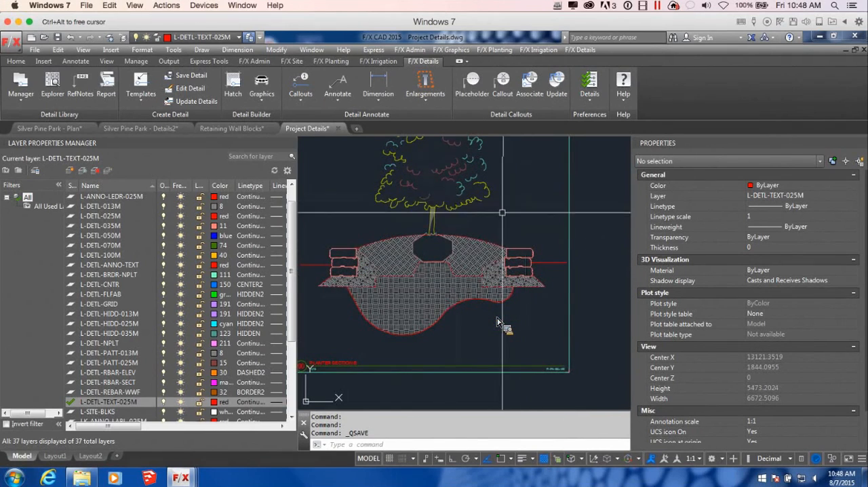
scroll(502, 213, "down", 2)
middle_click_drag(473, 285, 585, 296)
scroll(585, 297, "down", 2)
scroll(519, 281, "down", 3)
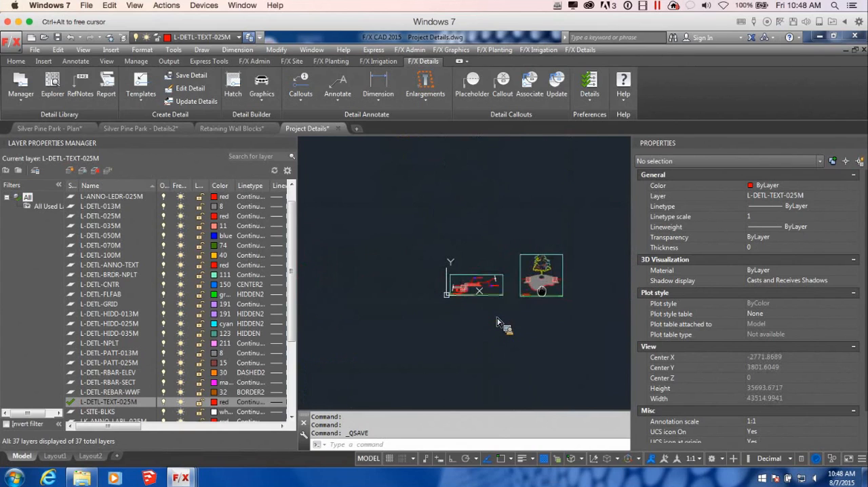
scroll(538, 282, "up", 2)
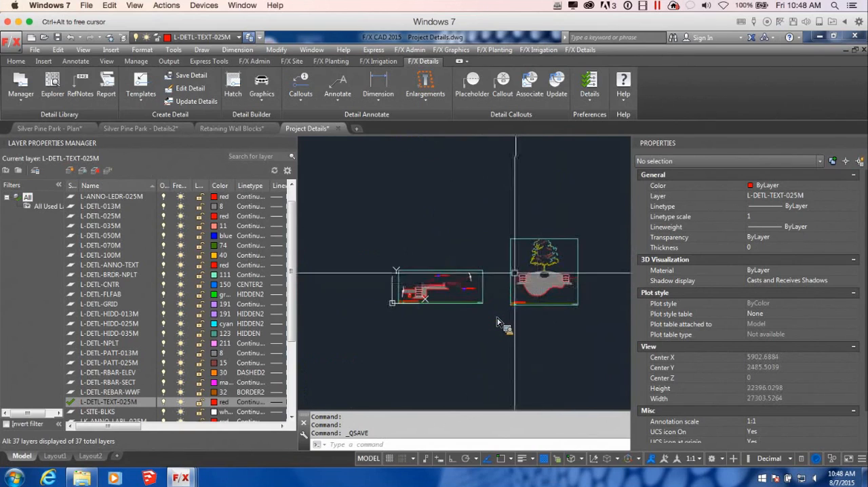
scroll(429, 287, "up", 4)
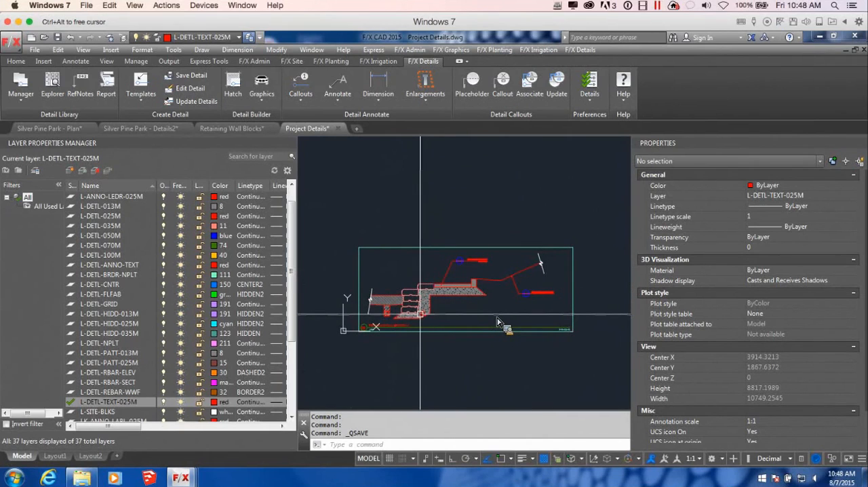
Step: Resave both details at once with Save Detail's Window multiple option, enclosing the retaining wall and tree planter frames
scroll(467, 305, "down", 2)
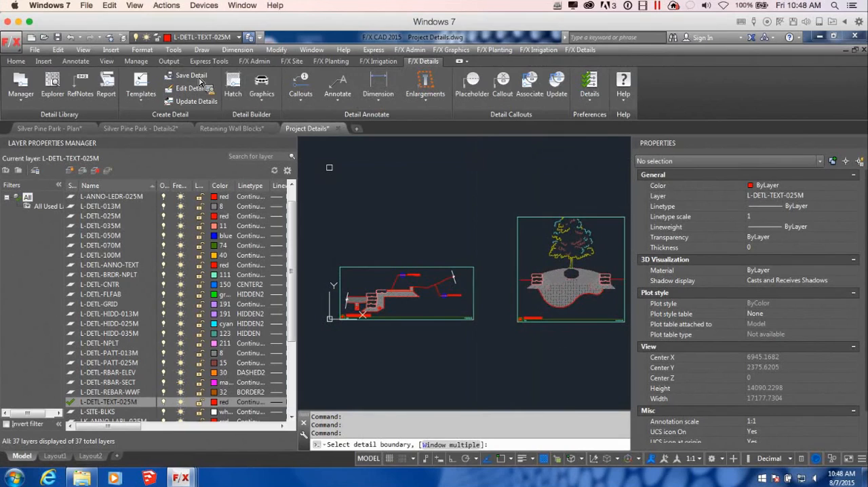
left_click(453, 444)
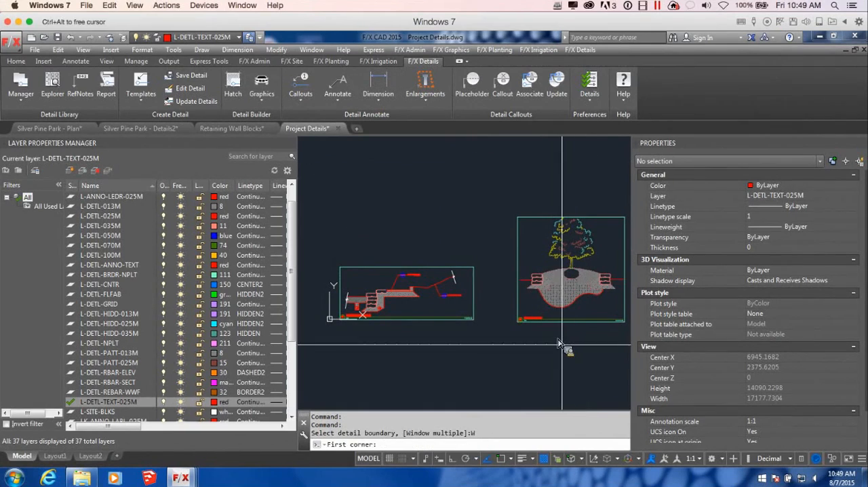
scroll(557, 344, "down", 2)
middle_click_drag(536, 330, 518, 299)
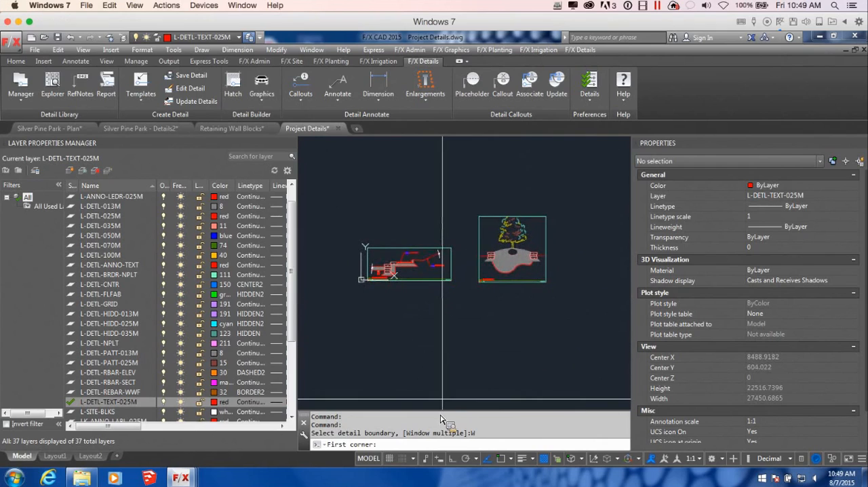
left_click(327, 166)
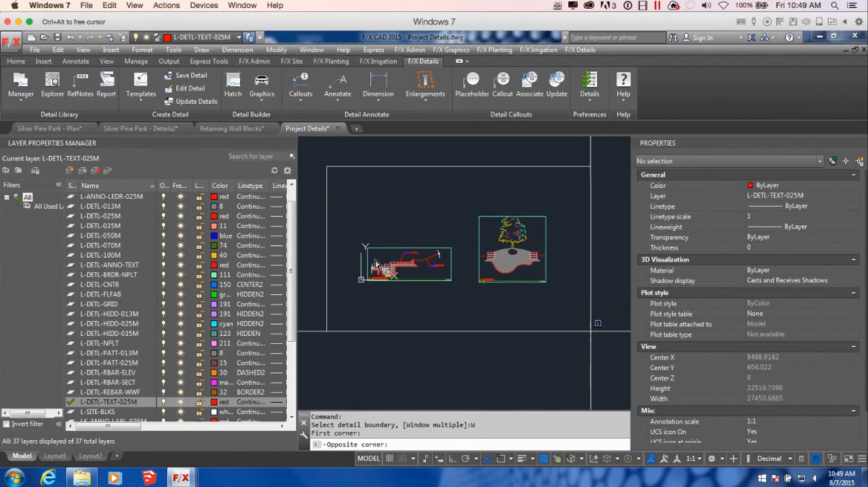
left_click(597, 344)
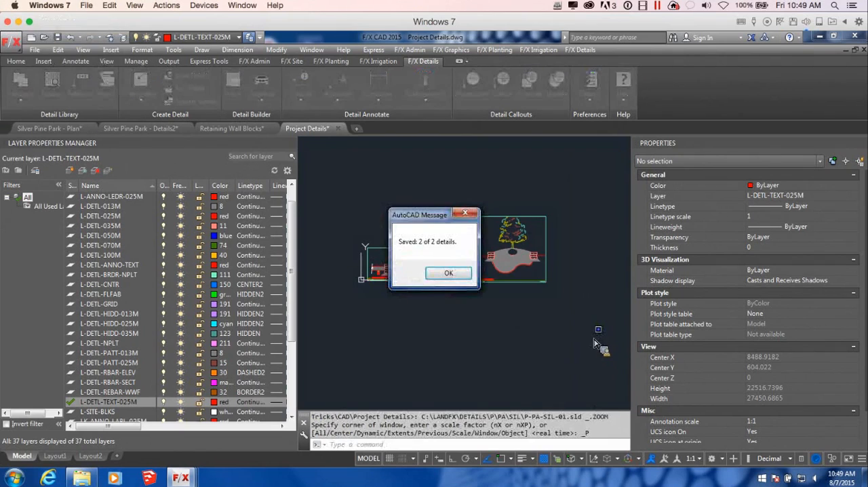
mouse_move(430, 215)
left_mouse_down()
mouse_move(551, 191)
mouse_move(487, 233)
mouse_move(462, 275)
left_mouse_up()
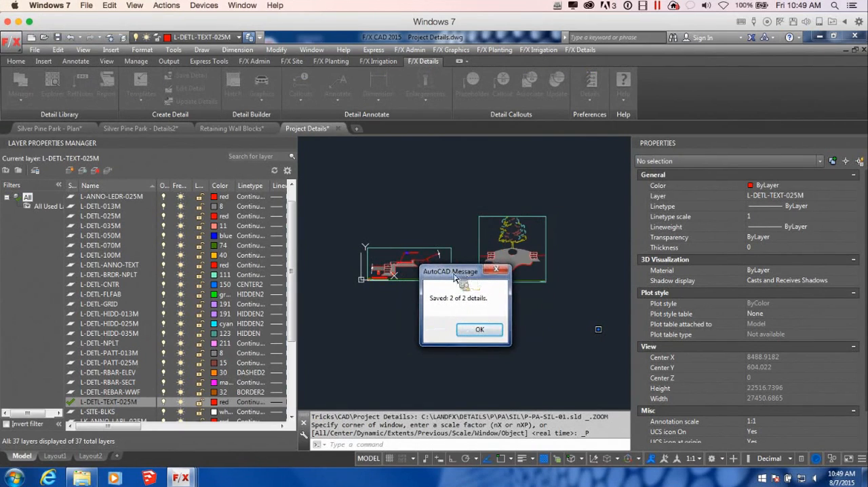
left_click(493, 332)
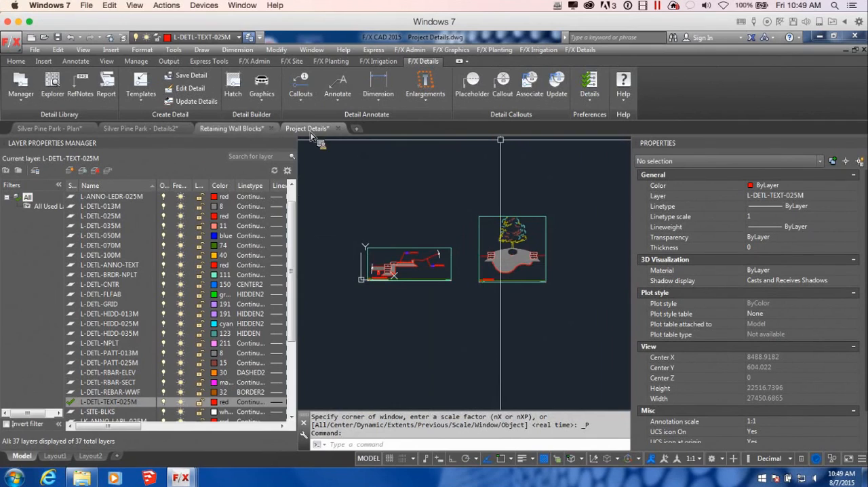
mouse_move(232, 131)
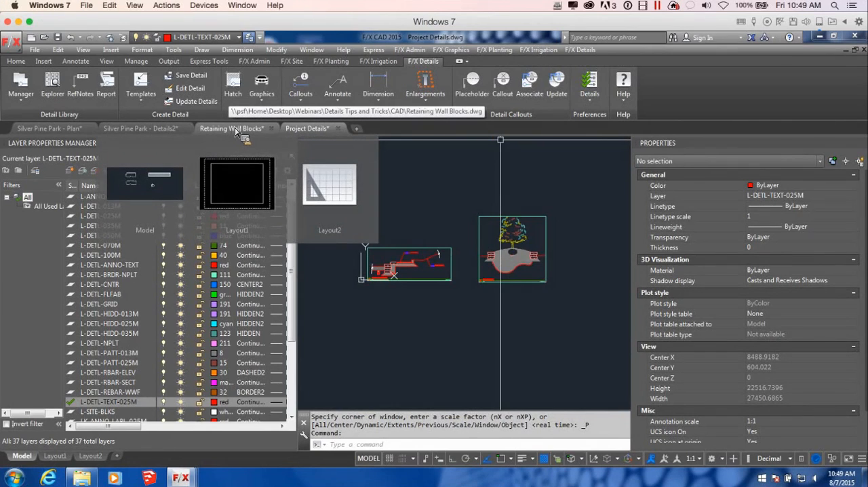
Step: Switch to the Silver Pine Park - Details2 drawing and preview P-PA-SIL-01 Retaining Wall Section A in the detail manager's list
left_click(145, 130)
scroll(376, 217, "down", 5)
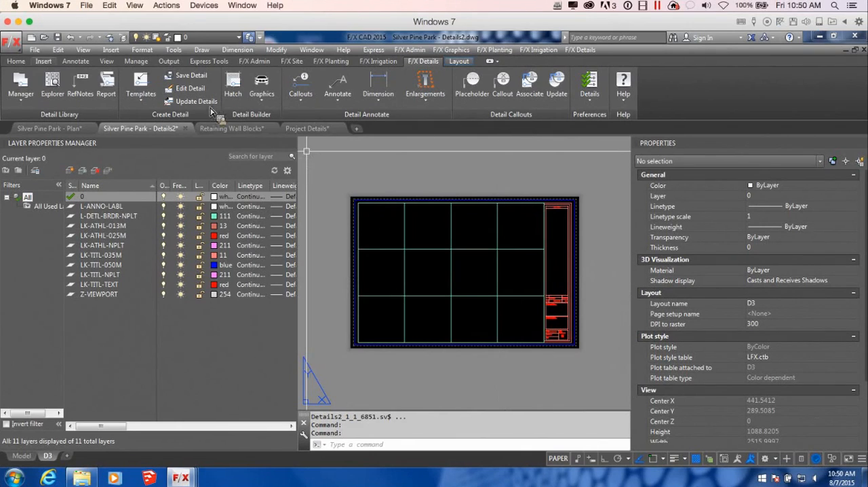
left_click(22, 78)
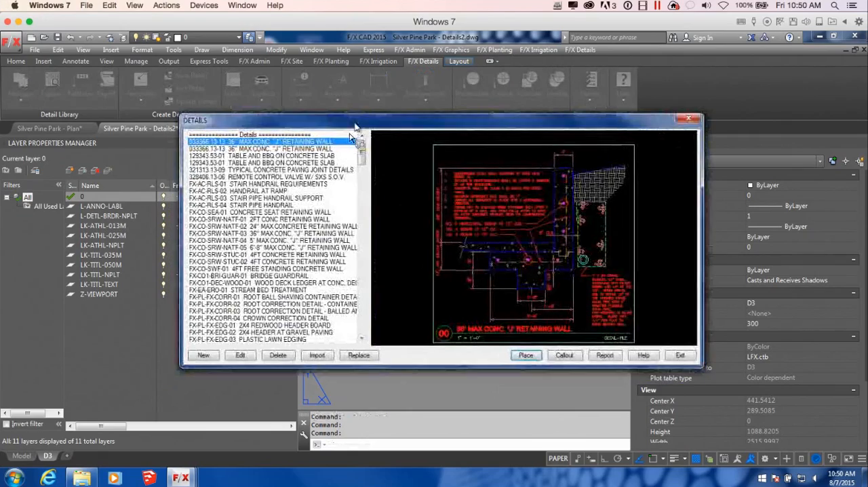
scroll(372, 150, "down", 20)
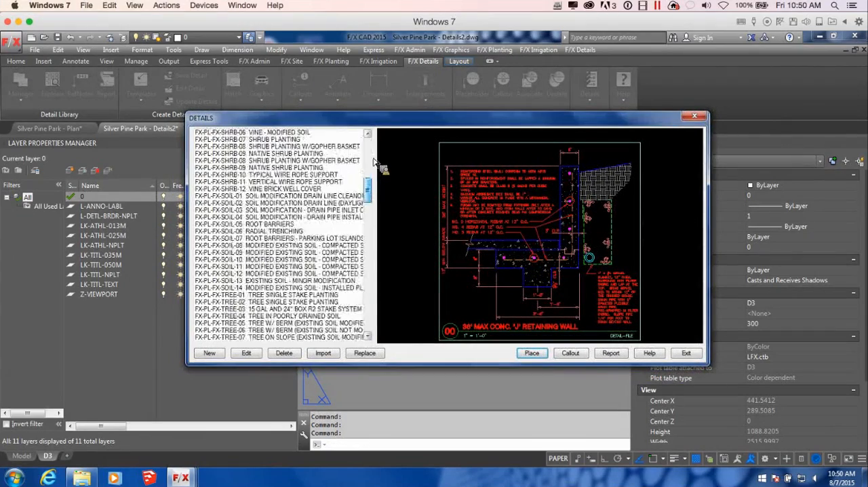
scroll(388, 281, "up", 10)
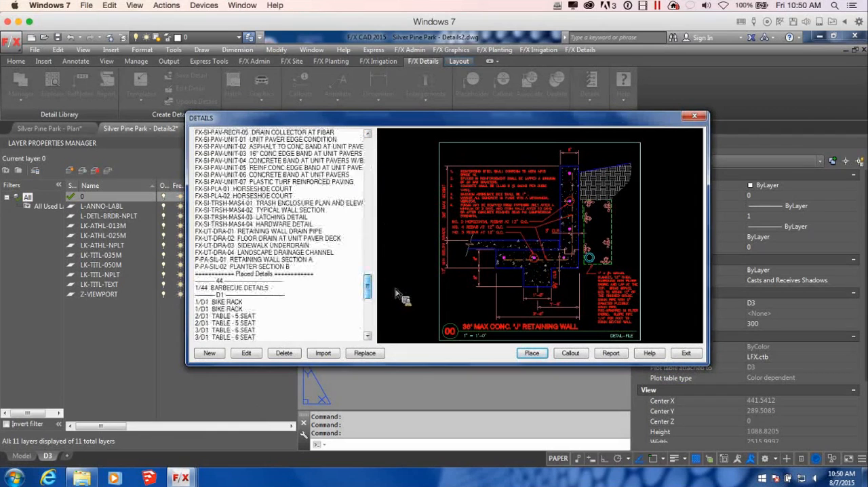
scroll(399, 281, "down", 6)
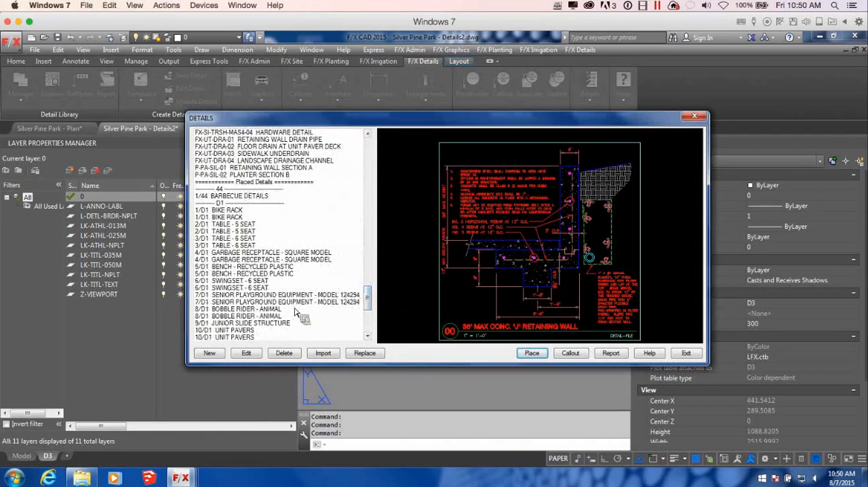
left_click(290, 170)
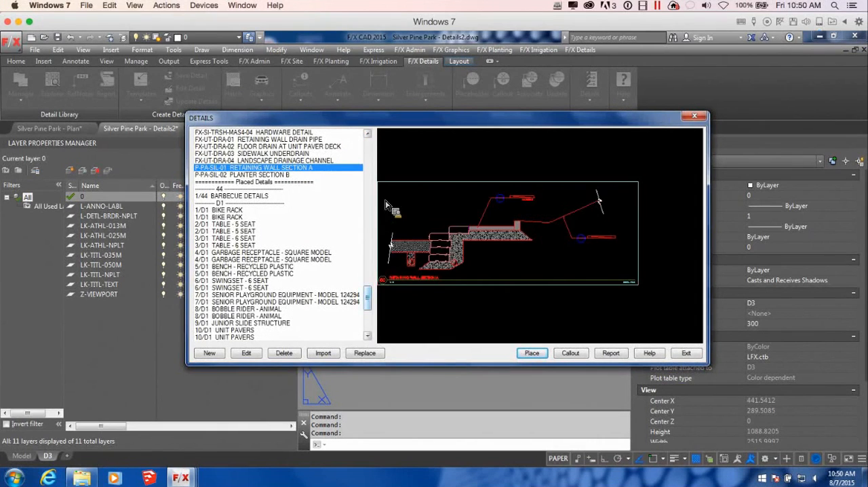
left_click(694, 116)
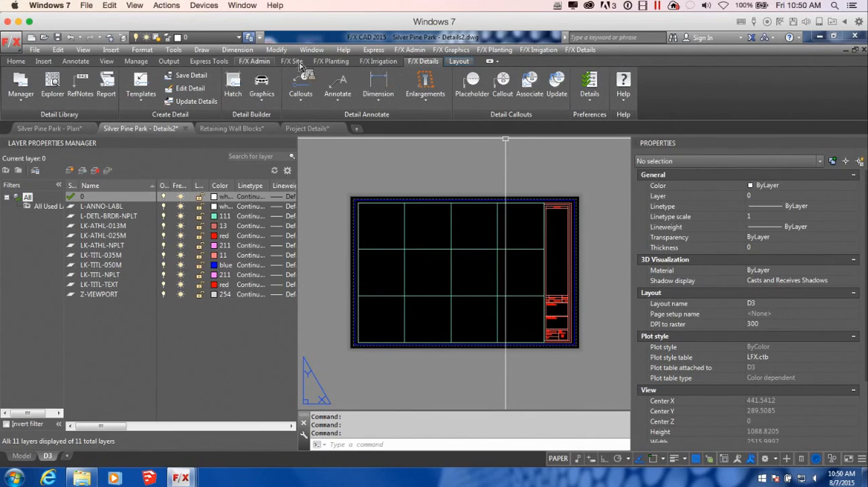
Step: Set the detail folder of project WEB-DET-T-T Silver Pine Park to Silver Pine Parks (SIL) under Projects, Parks
left_click(255, 62)
left_click(5, 90)
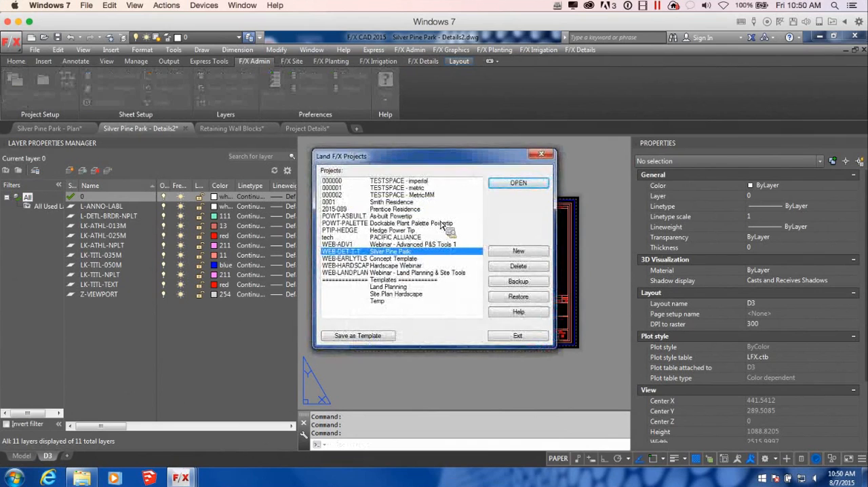
left_click(518, 189)
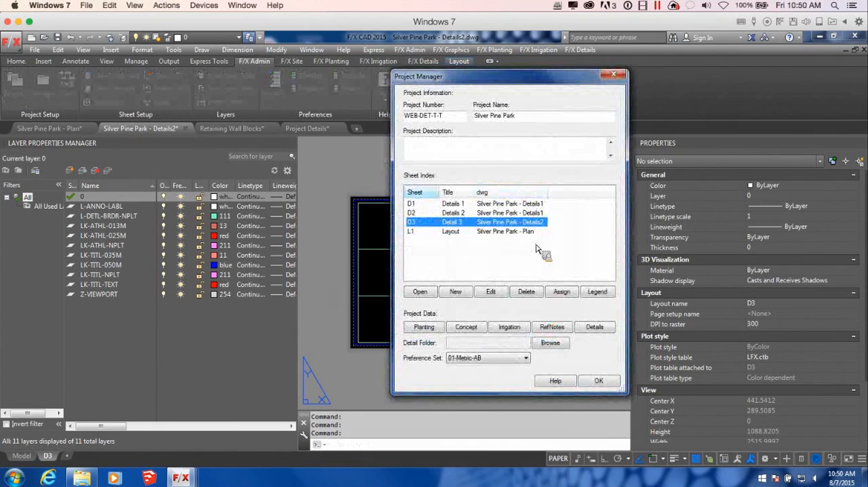
left_click(550, 342)
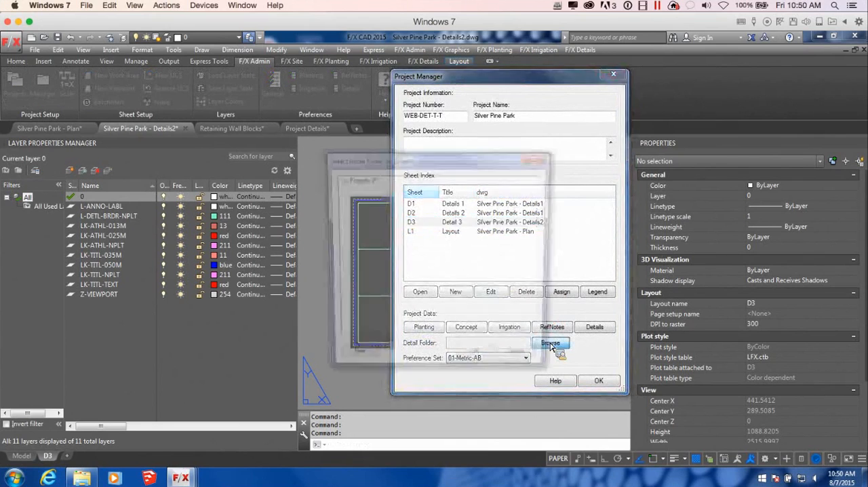
left_click(346, 179)
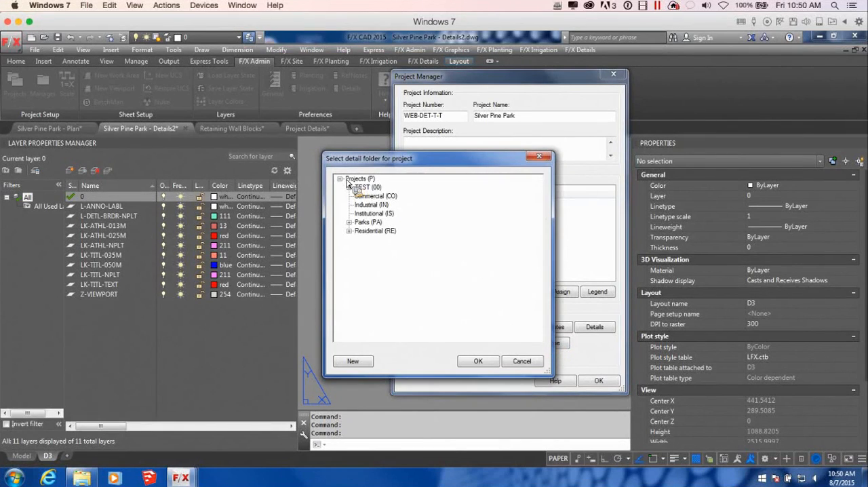
double_click(369, 222)
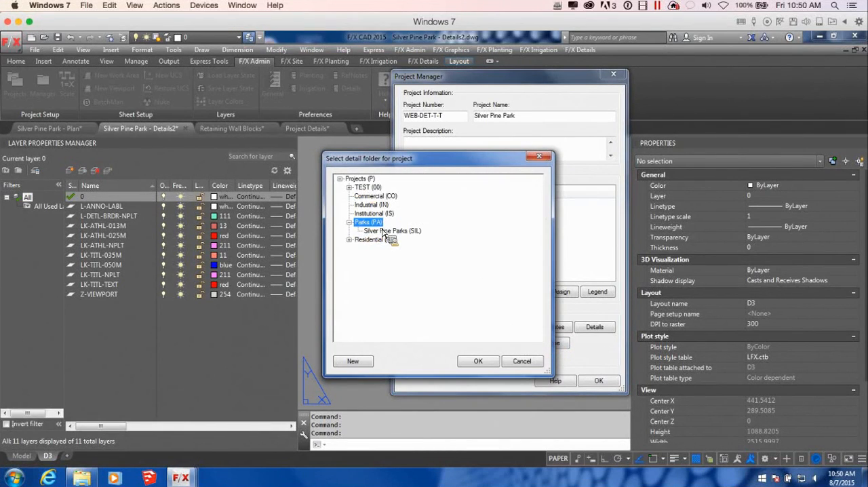
left_click(392, 231)
left_click(480, 362)
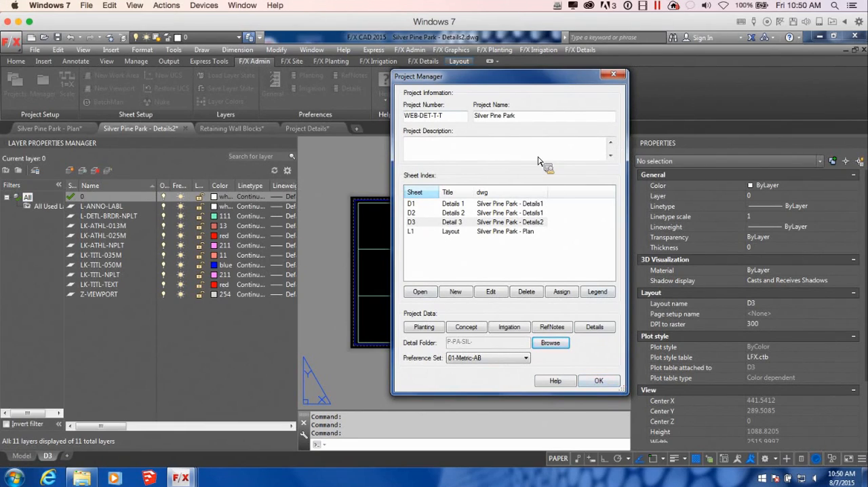
left_click(599, 382)
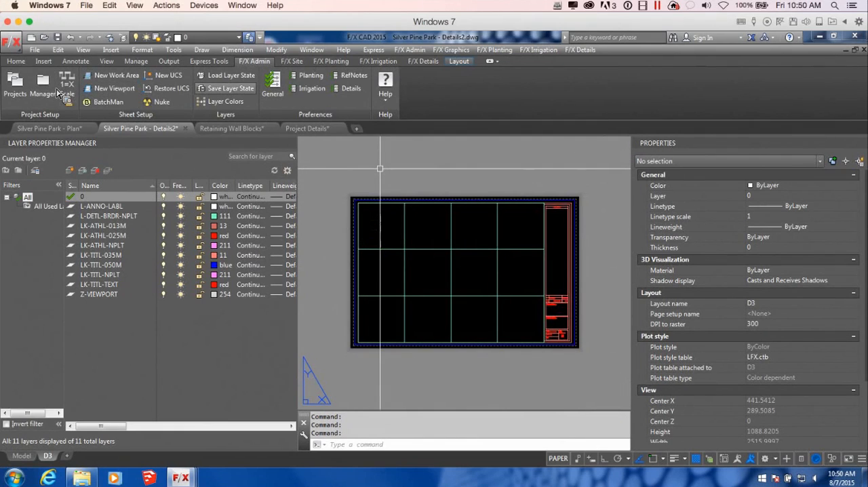
Step: Place P-PA-SIL-01 Retaining Wall Section A as detail number 1 in the upper-left cells of sheet D3's grid
left_click(423, 61)
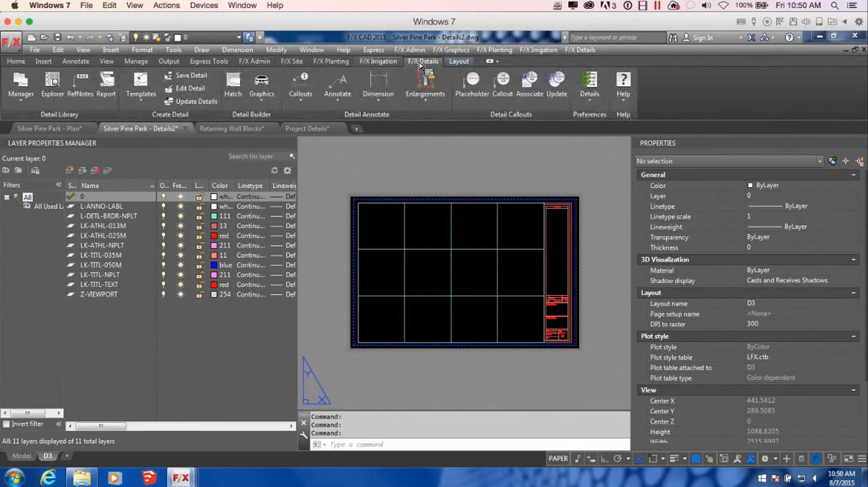
left_click(20, 84)
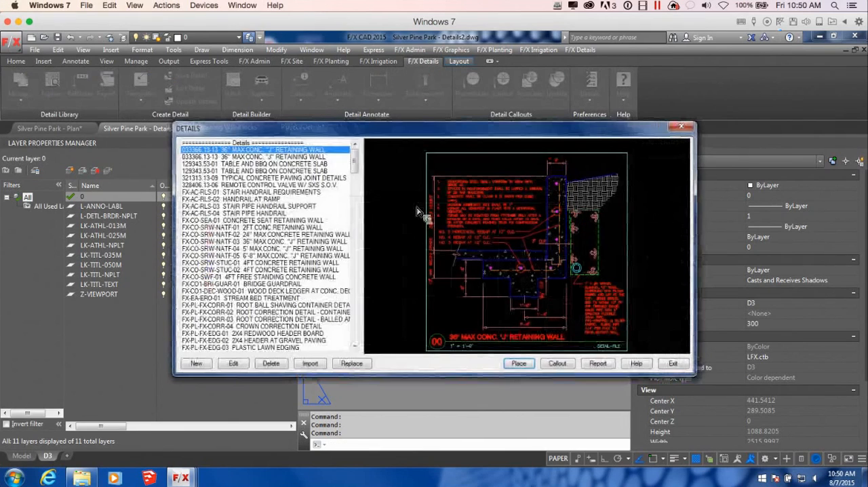
left_click_drag(354, 164, 347, 289)
left_click(271, 242)
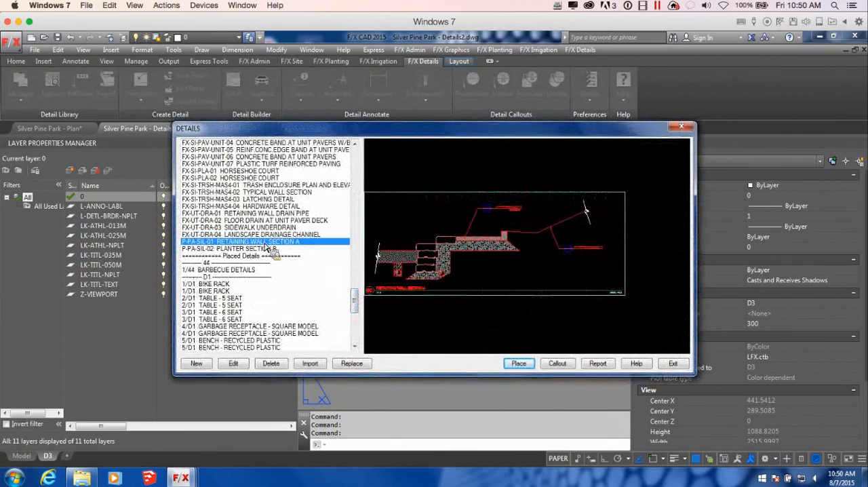
left_click(519, 363)
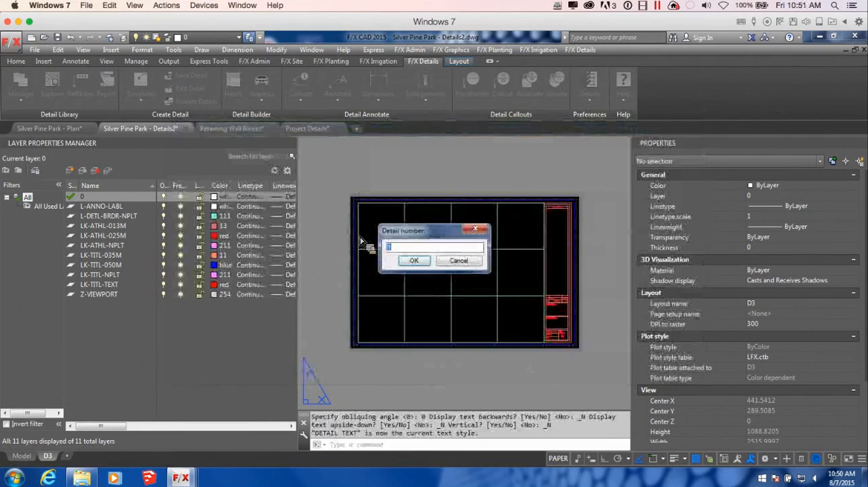
left_click(422, 263)
scroll(367, 243, "up", 4)
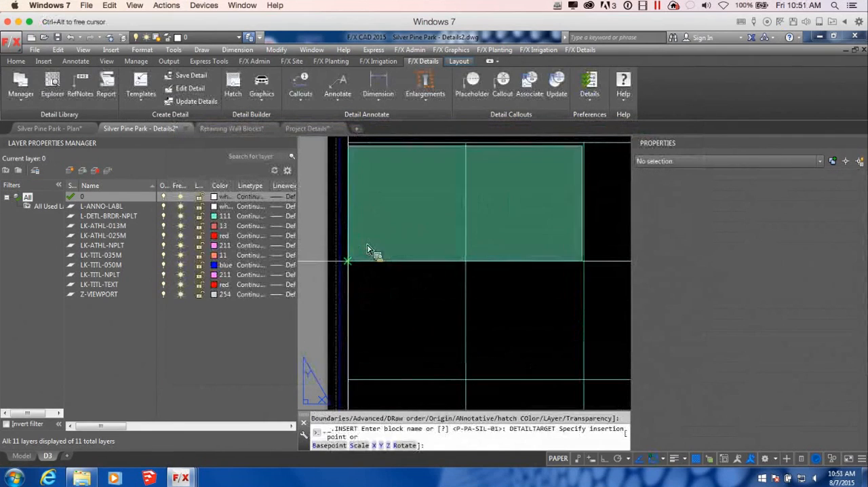
left_click(349, 260)
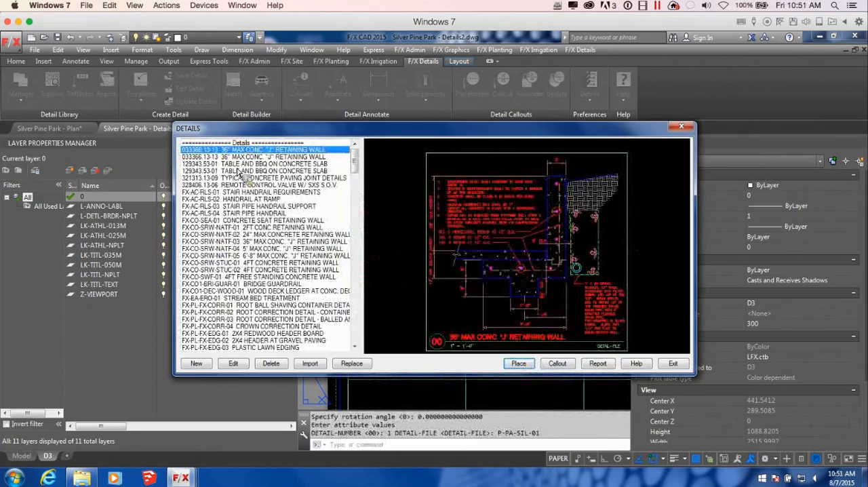
Step: Place P-PA-SIL-02 Planter Section B as detail number 2 in the lower-left corner of sheet D3's grid, below the retaining wall detail
left_click_drag(353, 159, 353, 297)
left_click(256, 249)
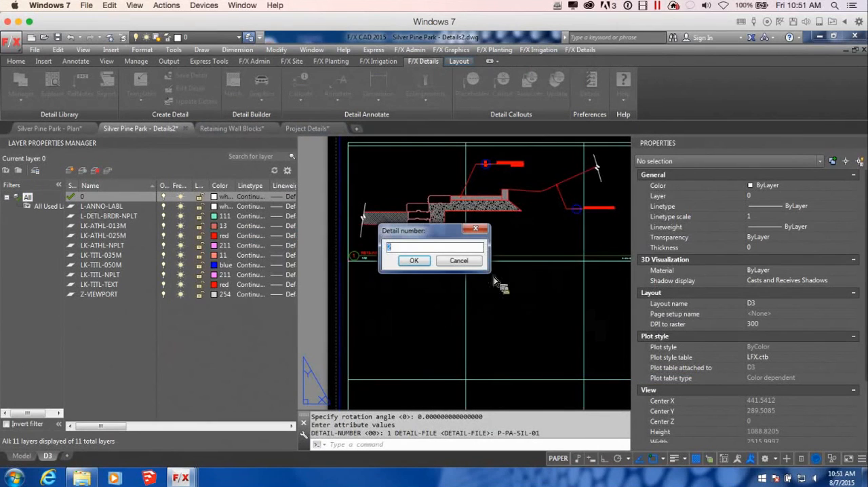
key("Return")
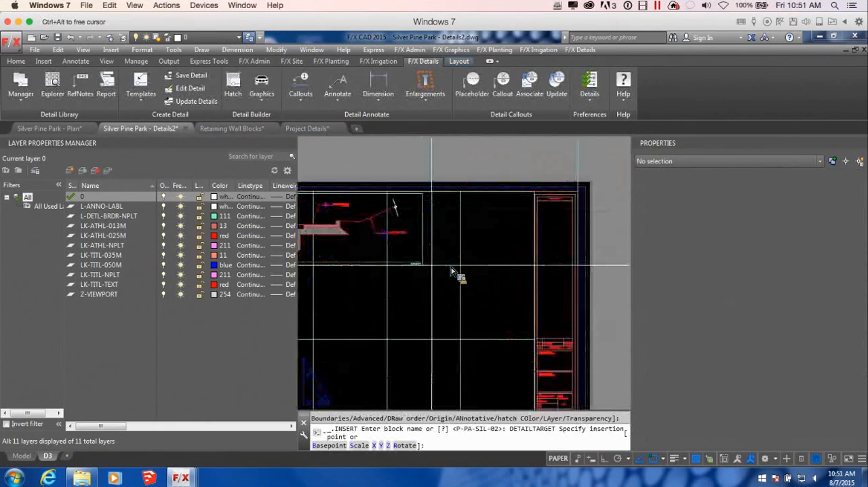
scroll(421, 312, "up", 2)
middle_click_drag(387, 349, 538, 318)
scroll(533, 316, "down", 4)
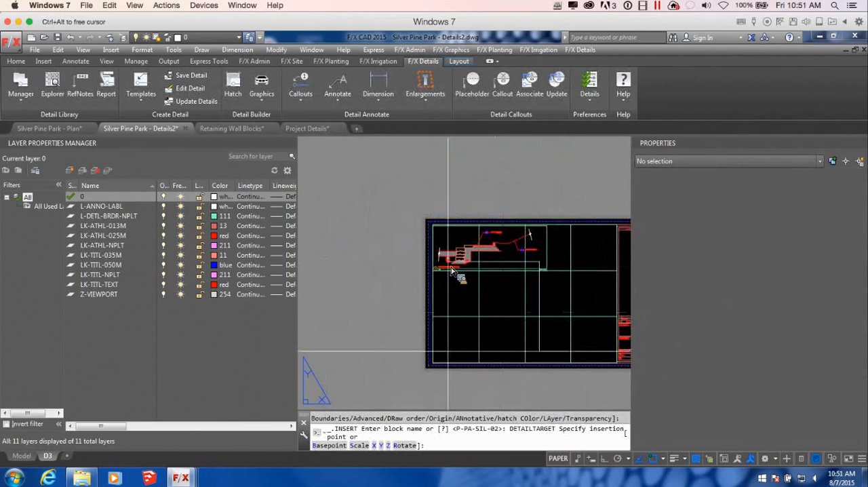
scroll(456, 271, "up", 4)
left_click(457, 275)
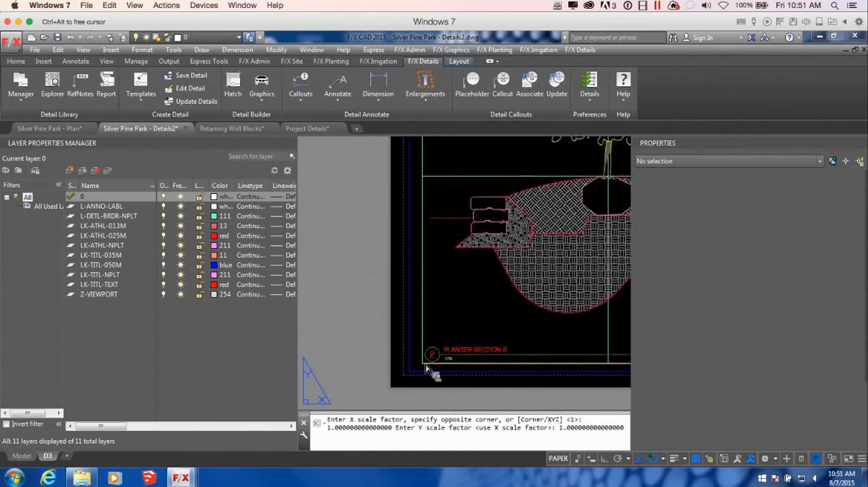
left_click(671, 363)
scroll(464, 341, "up", 5)
scroll(462, 339, "down", 6)
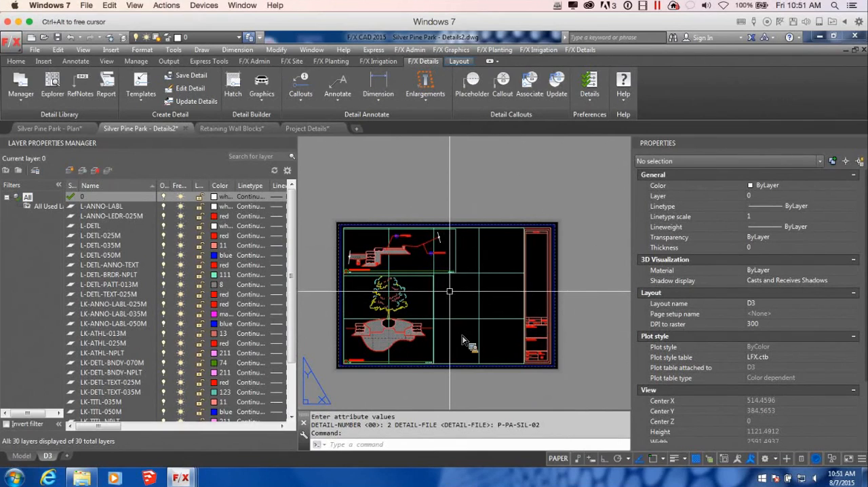
Step: Examine the 11/D1 Medium Duty Natural Concrete callout on the placed retaining wall and preview the matching entry in the placed details list
middle_click_drag(417, 251, 463, 260)
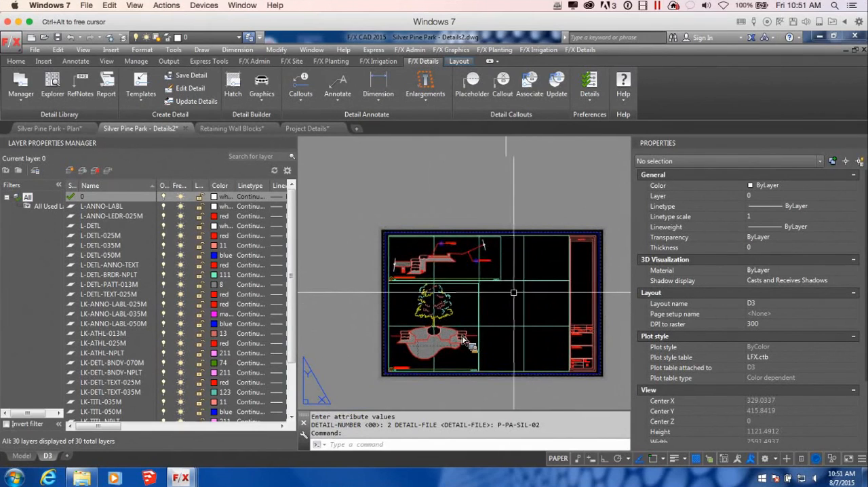
scroll(479, 290, "up", 2)
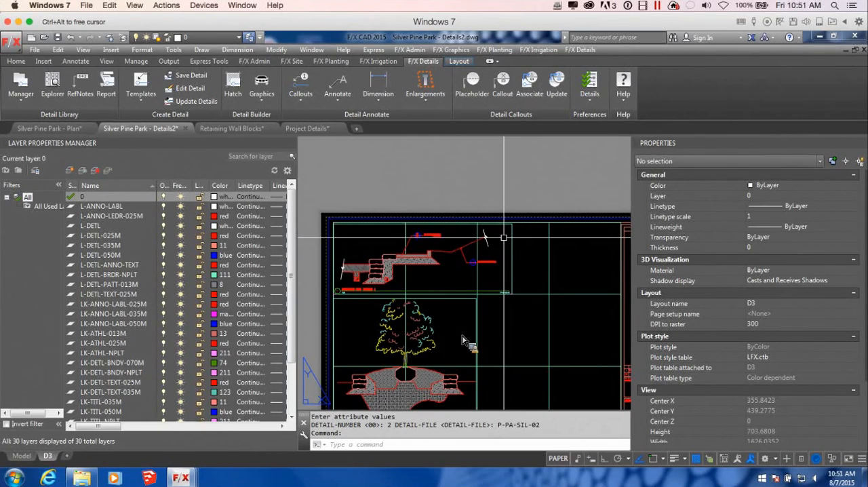
scroll(472, 254, "up", 5)
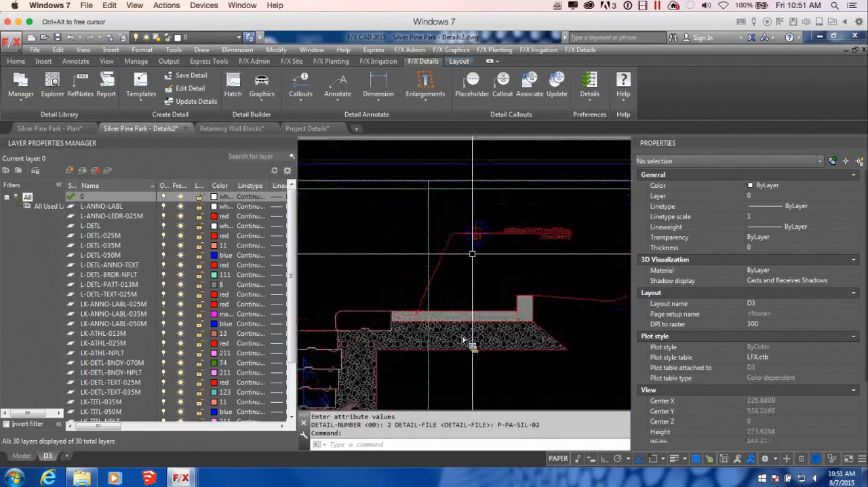
middle_click_drag(488, 245, 495, 263)
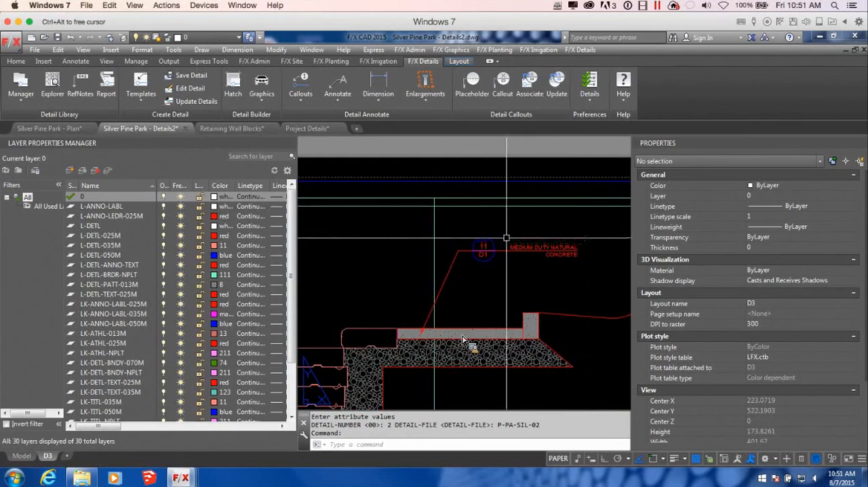
left_click(51, 95)
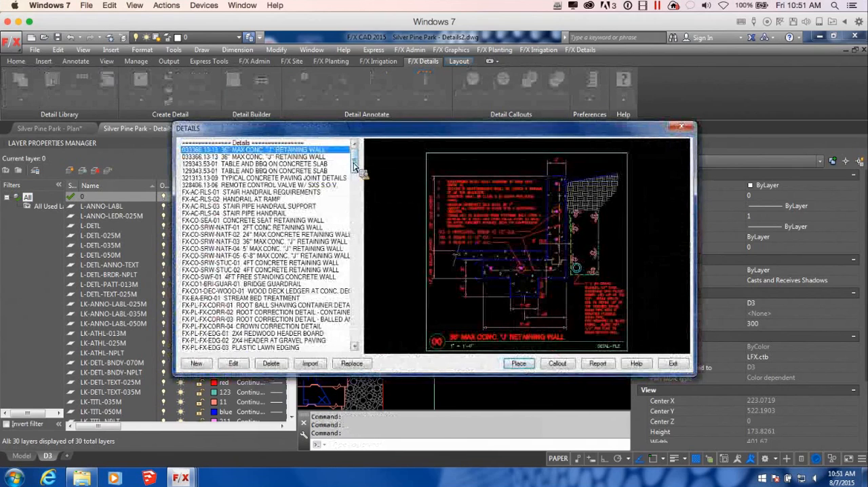
scroll(355, 165, "down", 20)
left_click_drag(360, 332, 363, 315)
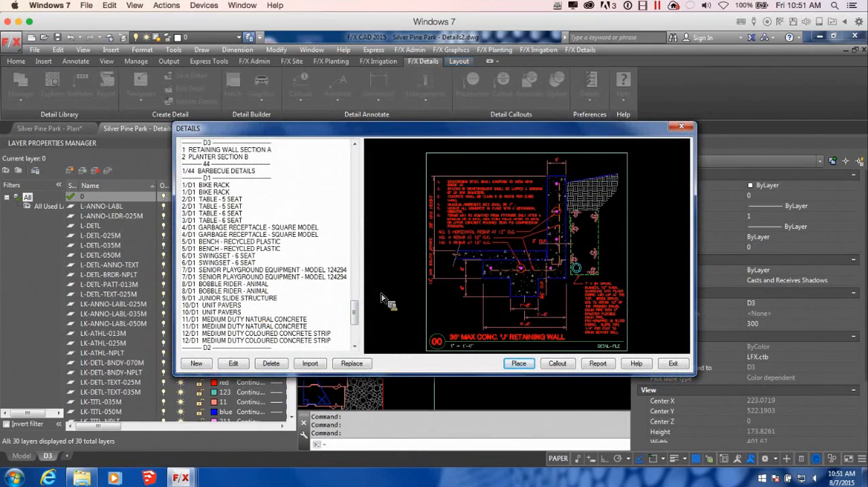
left_click_drag(363, 317, 362, 324)
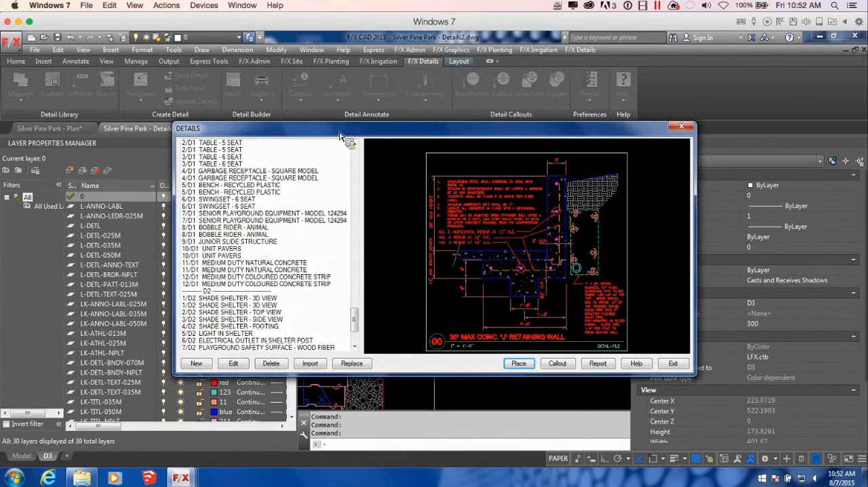
left_click_drag(368, 133, 330, 111)
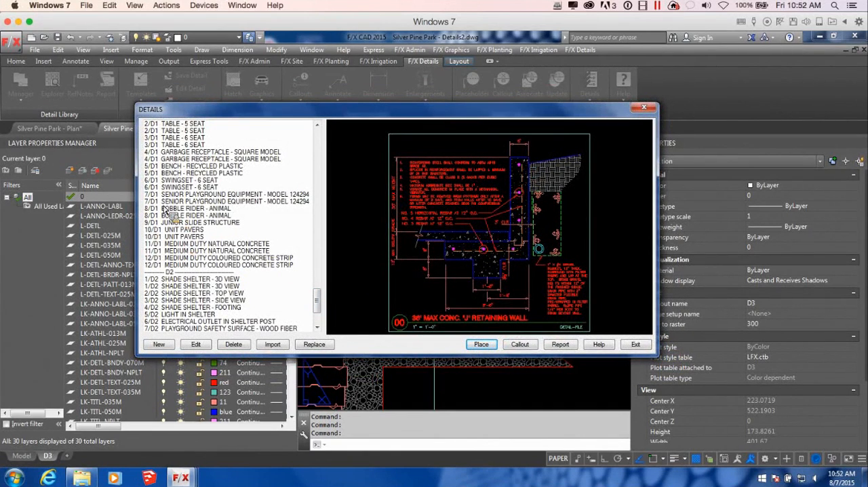
left_click_drag(291, 110, 397, 73)
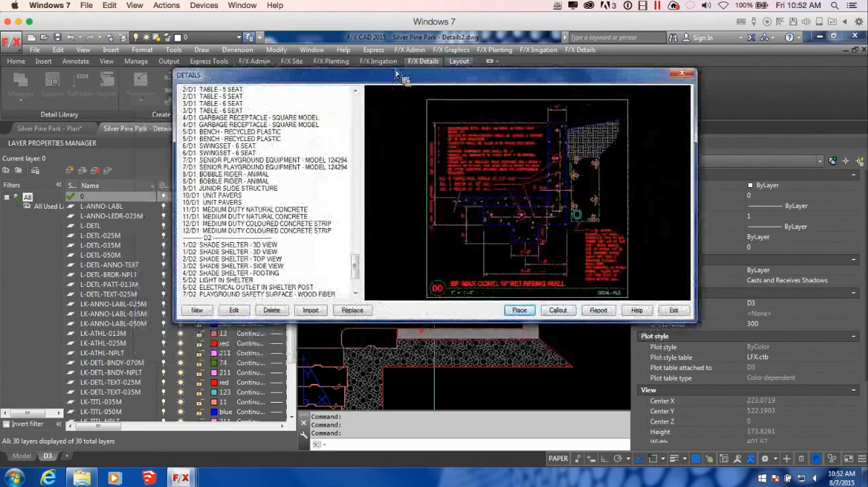
left_click(216, 210)
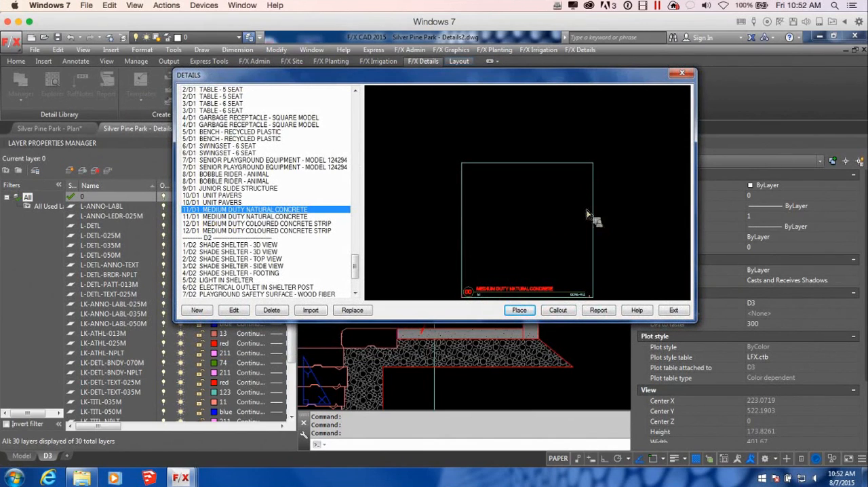
Step: Close the details list and examine the placed retaining wall and planter details and their callouts on sheet D3
left_click(682, 73)
scroll(461, 203, "down", 5)
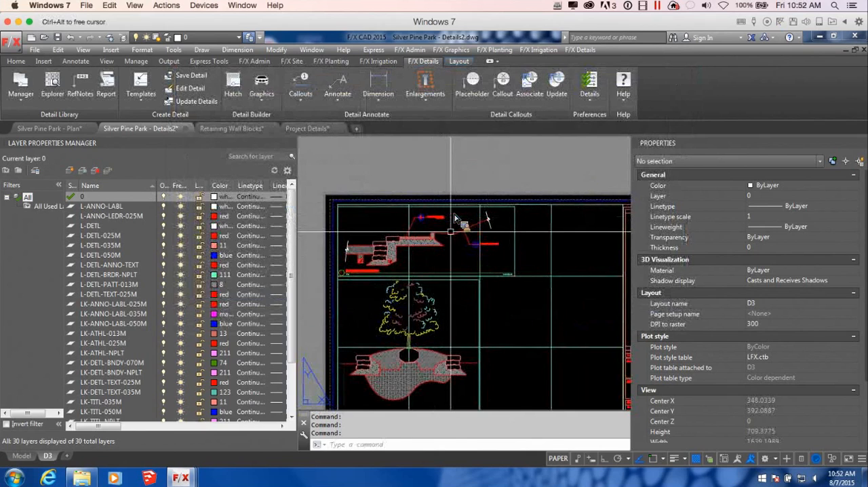
scroll(454, 217, "down", 3)
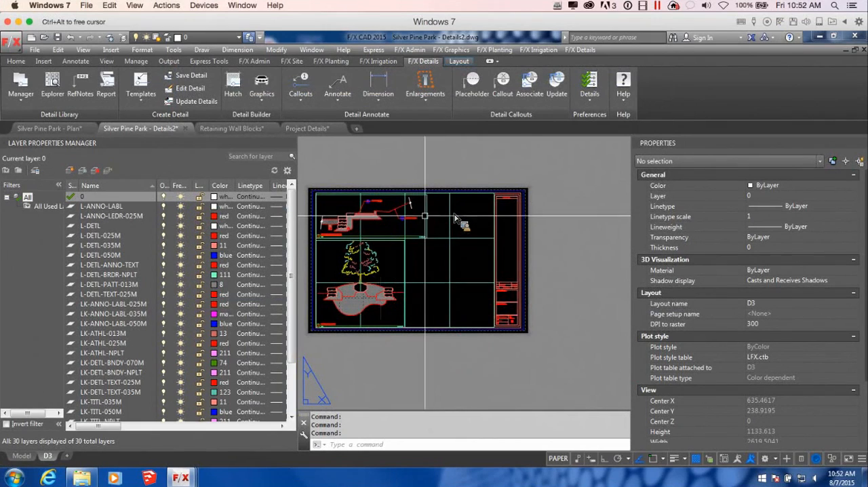
scroll(426, 216, "up", 5)
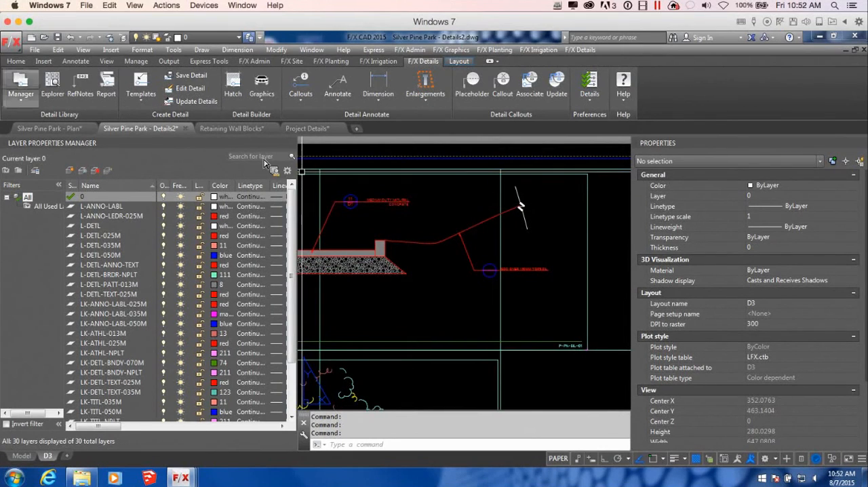
scroll(496, 254, "down", 2)
middle_click_drag(506, 261, 538, 266)
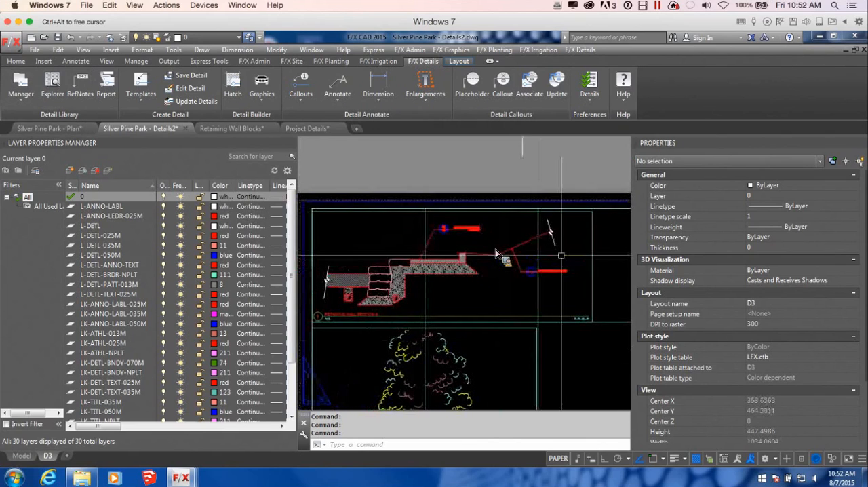
scroll(496, 254, "up", 2)
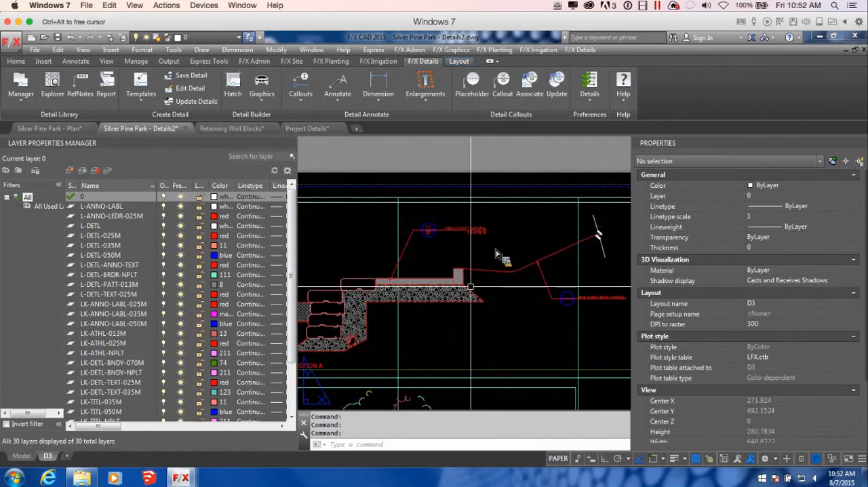
scroll(468, 272, "down", 4)
middle_click_drag(469, 272, 488, 222)
scroll(488, 223, "down", 2)
scroll(488, 222, "up", 2)
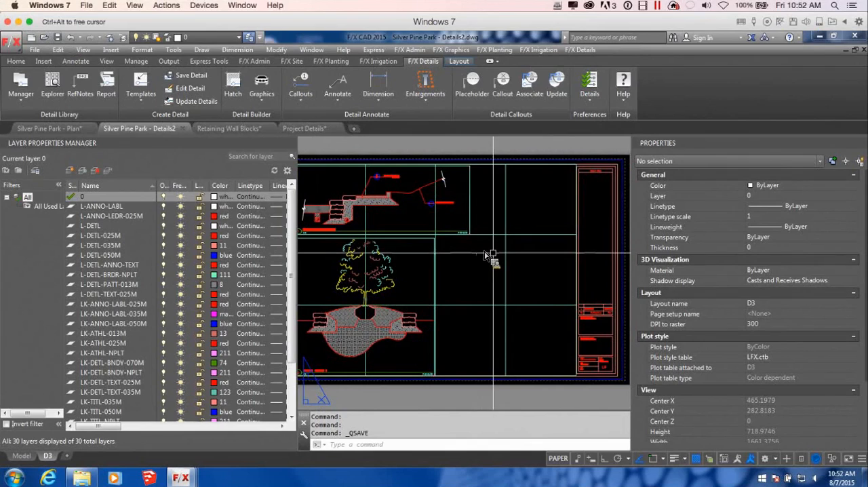
Step: Save the Silver Pine Park - Details2 drawing and switch to the Silver Pine Park - Plan drawing
key("ctrl+s")
scroll(486, 257, "up", 1)
left_click(58, 128)
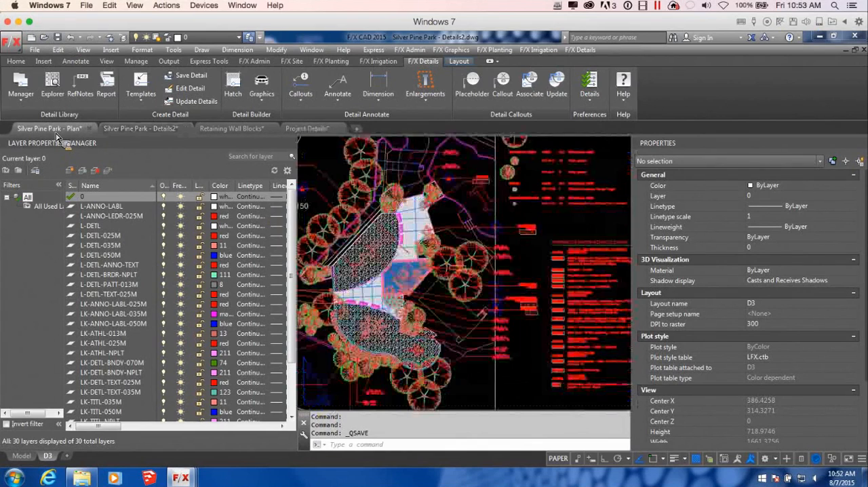
Step: Start a detail callout on the plan for 1/D3 Retaining Wall Section A
scroll(526, 260, "up", 5)
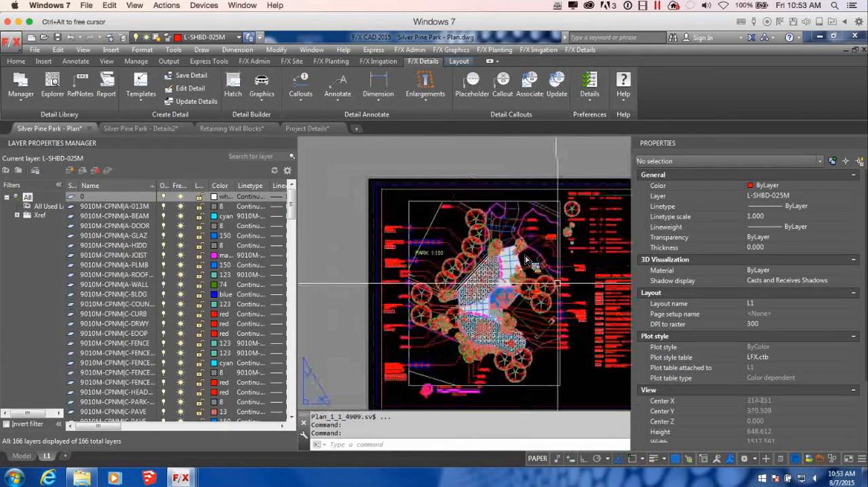
middle_click_drag(482, 275, 488, 304)
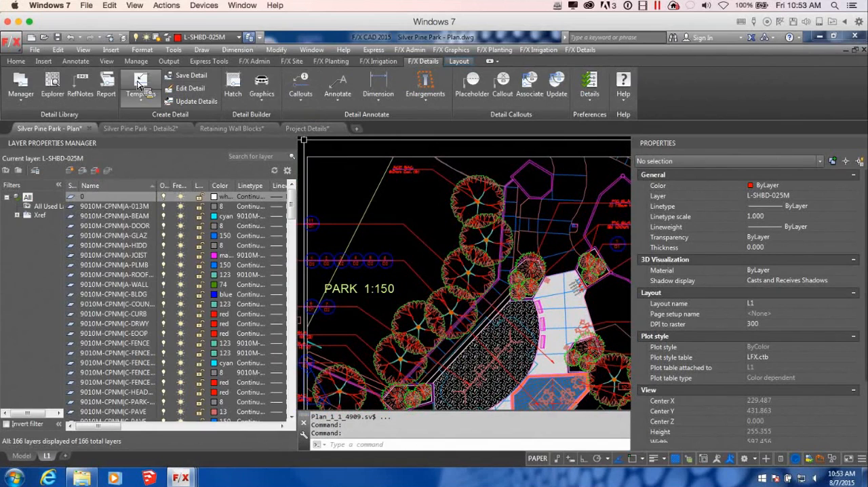
left_click(302, 97)
left_click(314, 100)
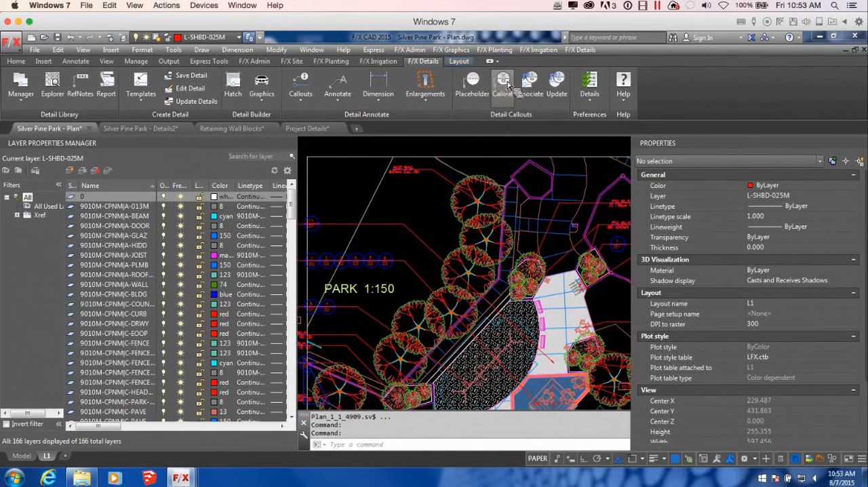
left_click(505, 85)
left_click_drag(355, 161, 362, 315)
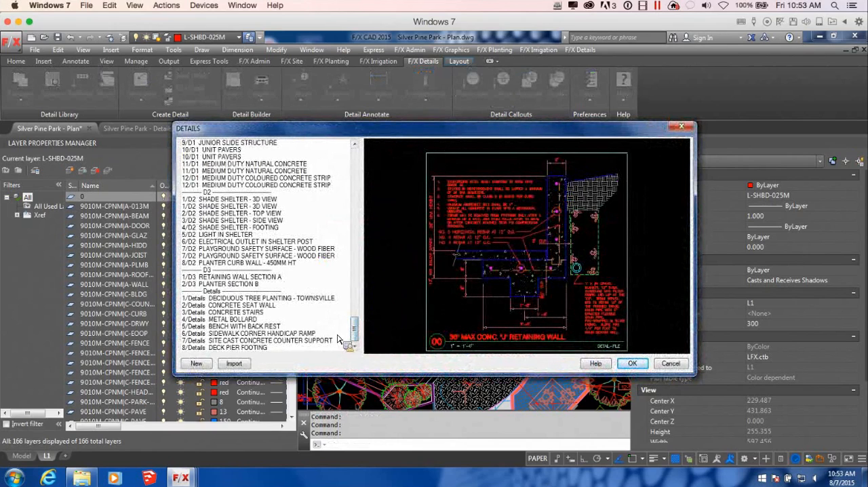
left_click(220, 277)
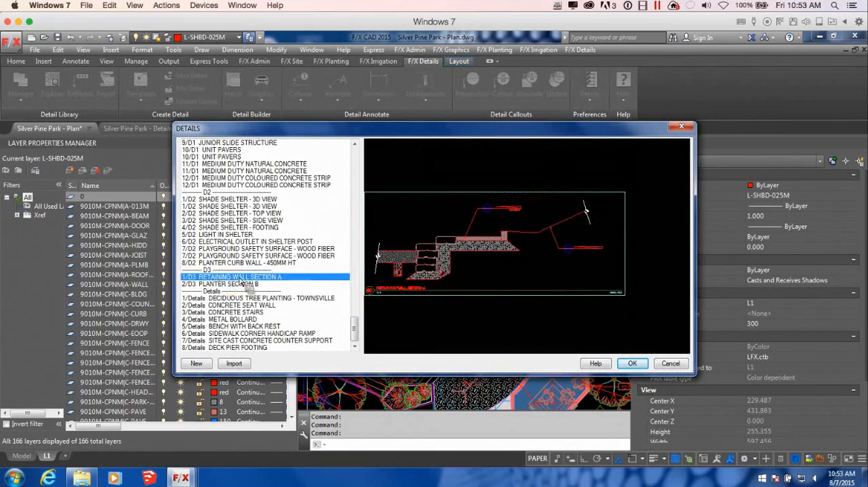
left_click(631, 363)
Step: Place a two-symbol section callout with detail title across the retaining wall, from the planting bed's upper end to beyond the trees, facing the upper right
left_click_drag(479, 151, 490, 125)
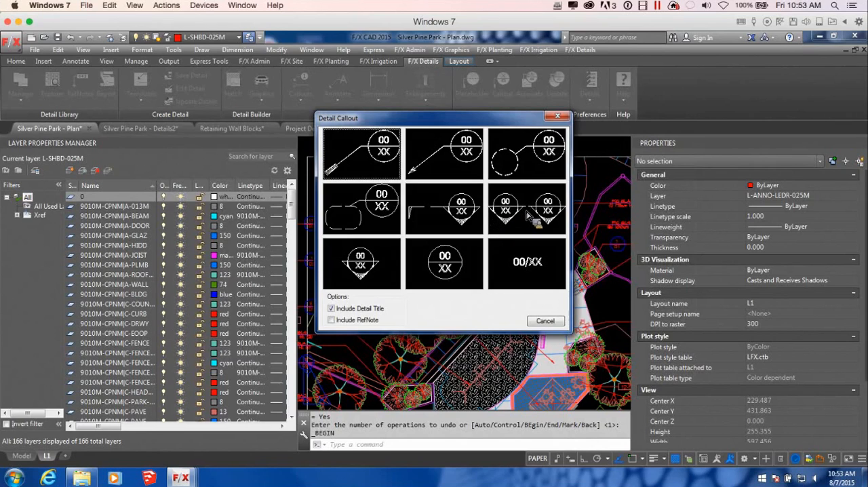
left_click(448, 216)
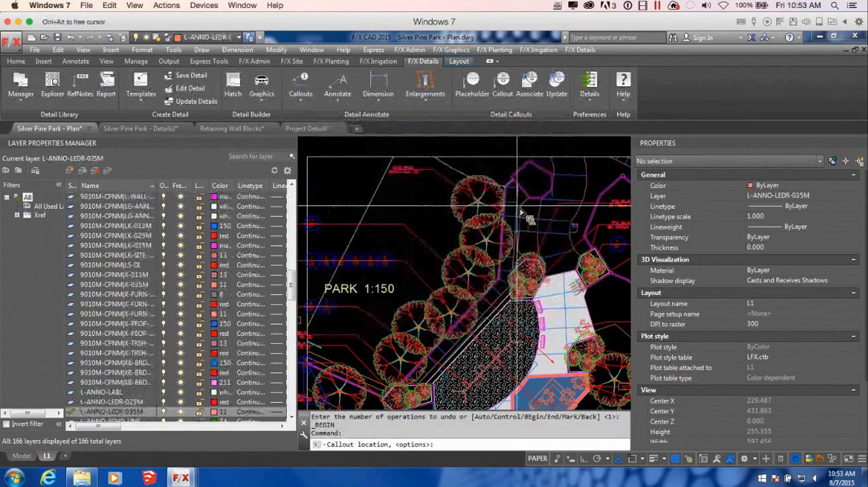
middle_click_drag(503, 284, 525, 292)
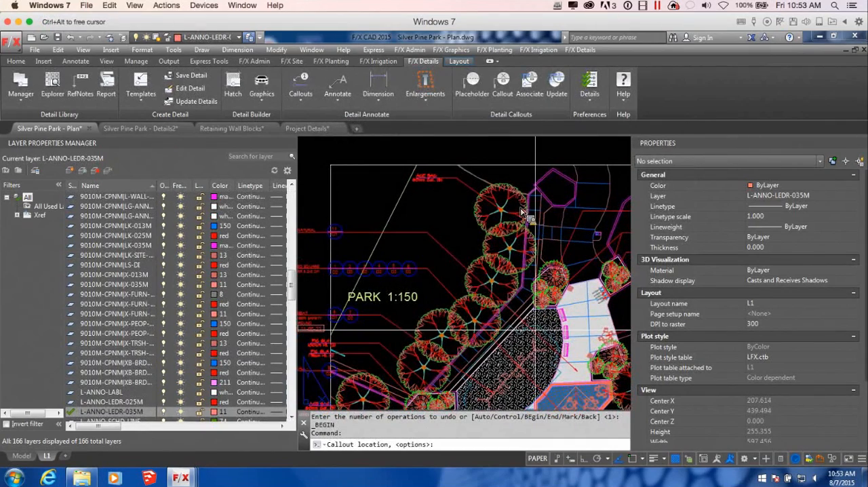
scroll(522, 212, "up", 4)
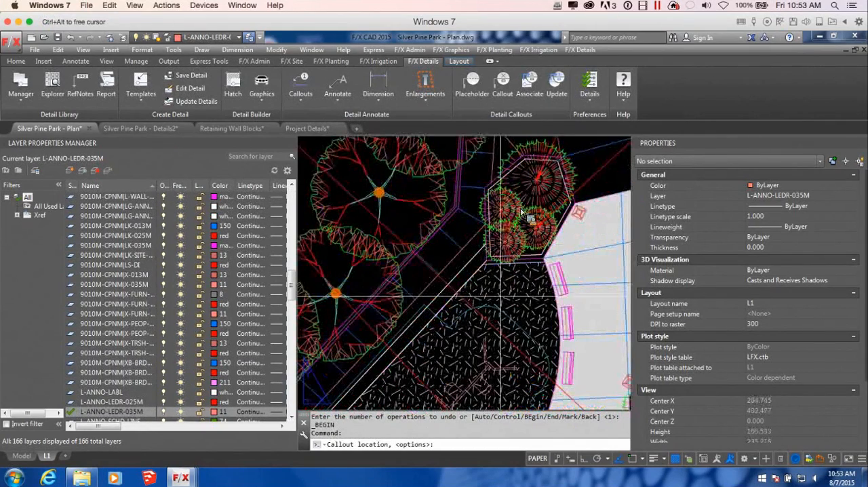
left_click(484, 285)
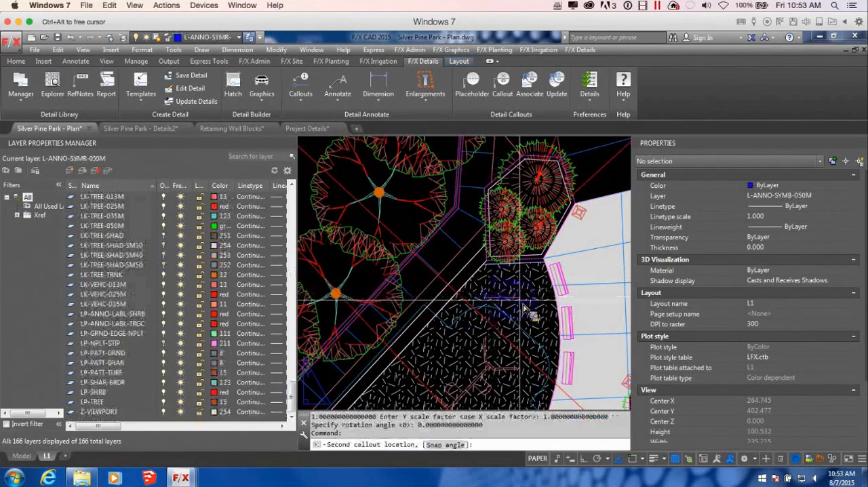
middle_click_drag(391, 205, 491, 274)
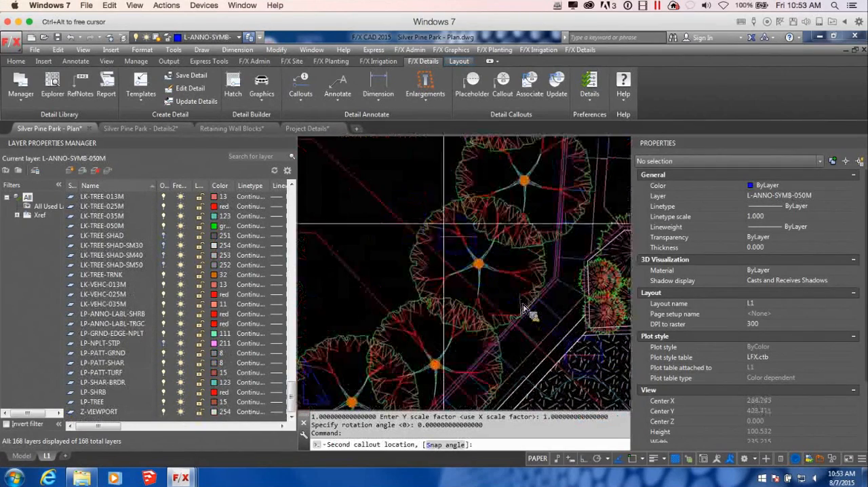
left_click(394, 175)
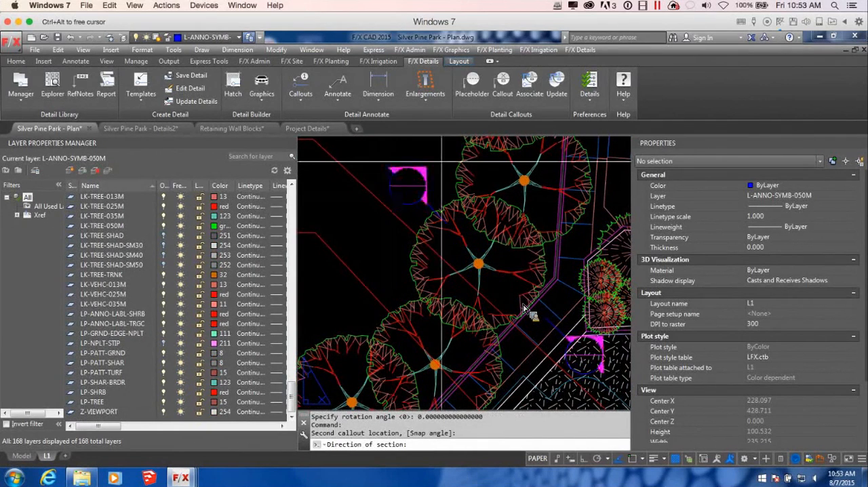
left_click(525, 310)
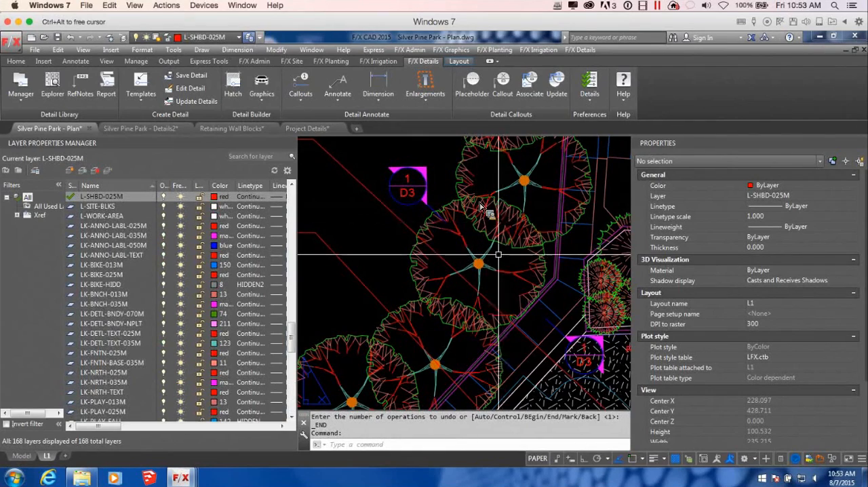
scroll(498, 252, "down", 2)
mouse_move(496, 244)
middle_mouse_down()
mouse_move(543, 291)
mouse_move(521, 298)
middle_mouse_up()
scroll(533, 276, "down", 2)
scroll(520, 298, "up", 4)
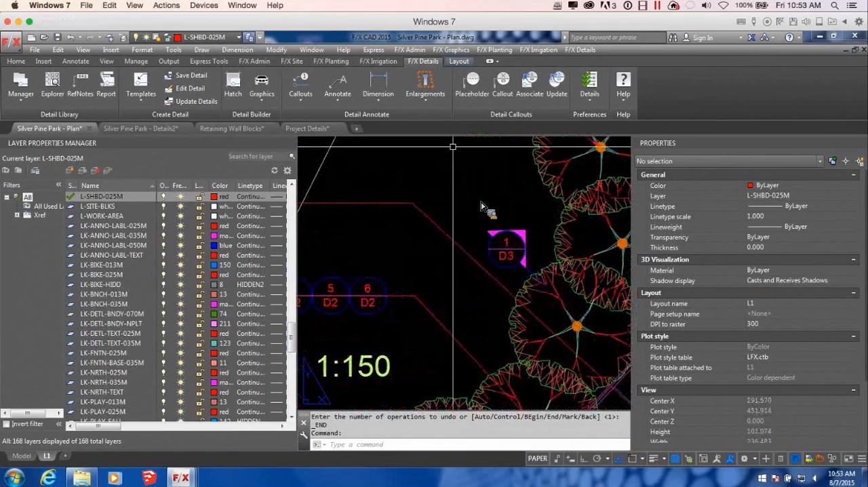
left_click(513, 86)
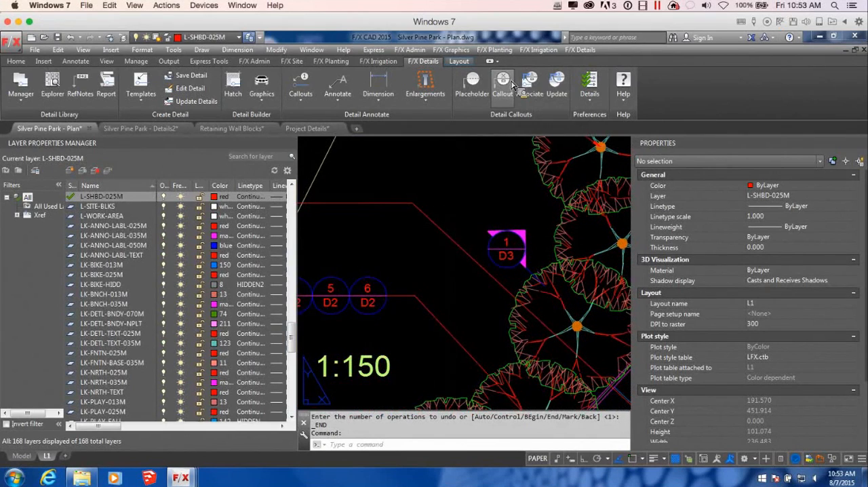
left_click_drag(354, 166, 354, 325)
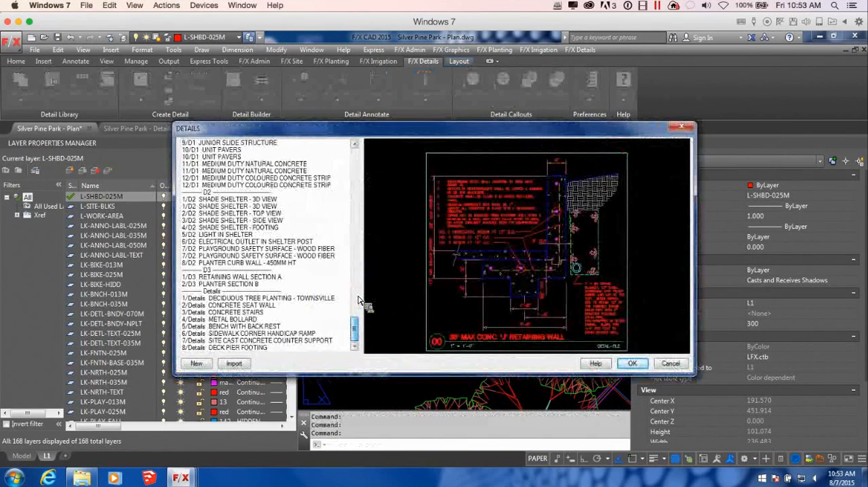
left_click(238, 277)
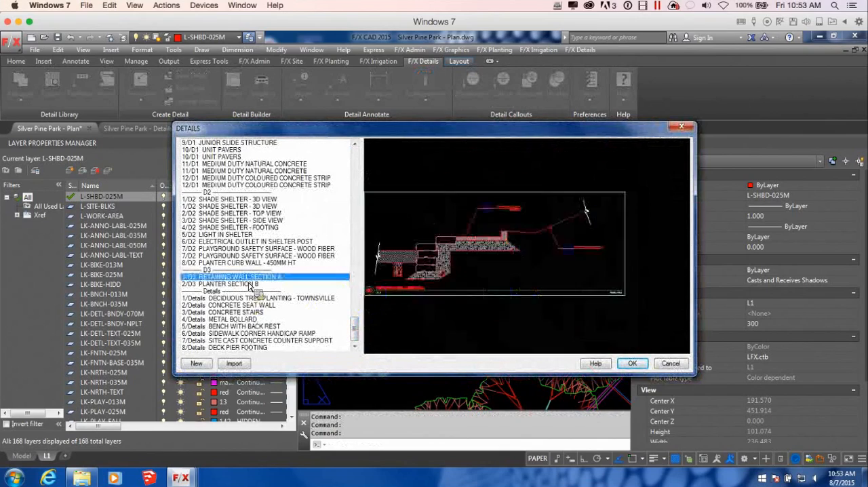
left_click(633, 364)
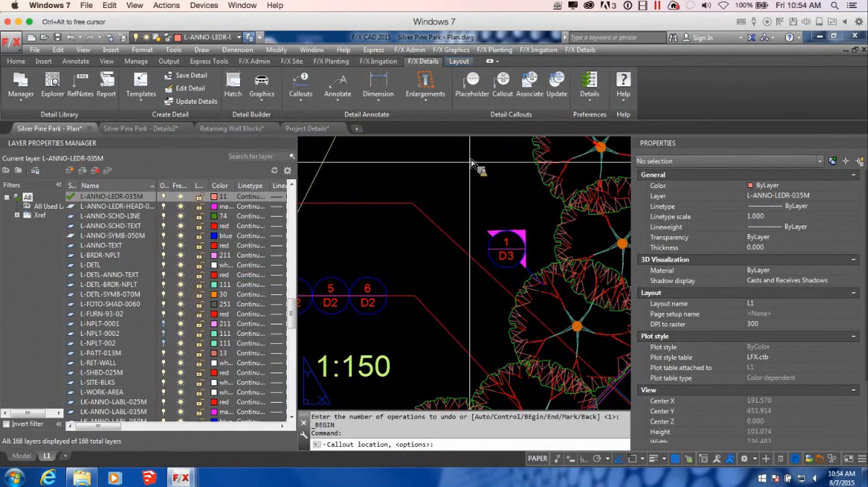
right_click(484, 177)
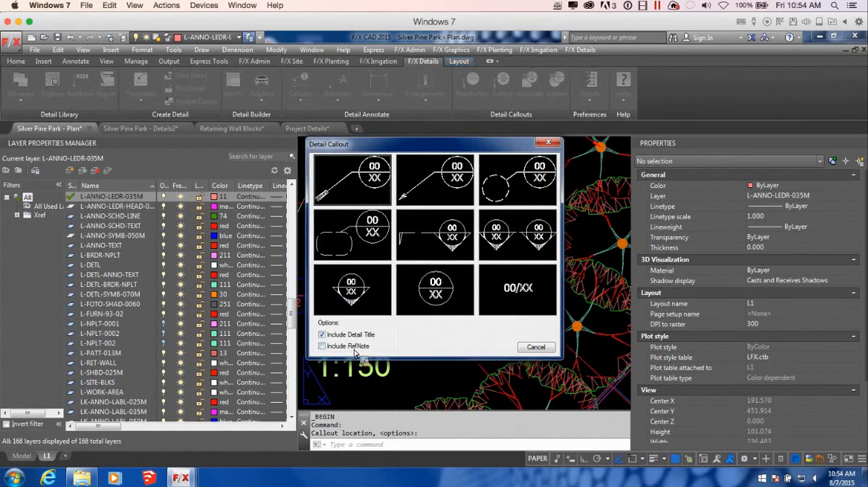
left_click(436, 175)
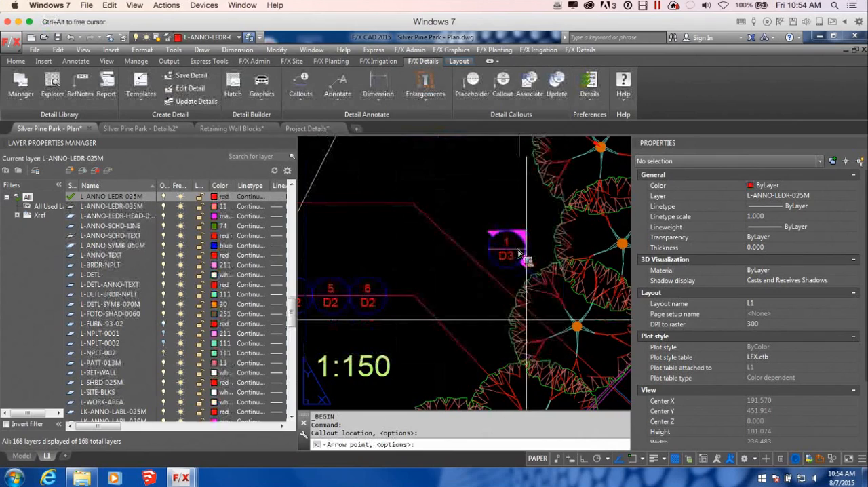
left_click(547, 327)
scroll(547, 327, "down", 3)
scroll(547, 327, "up", 6)
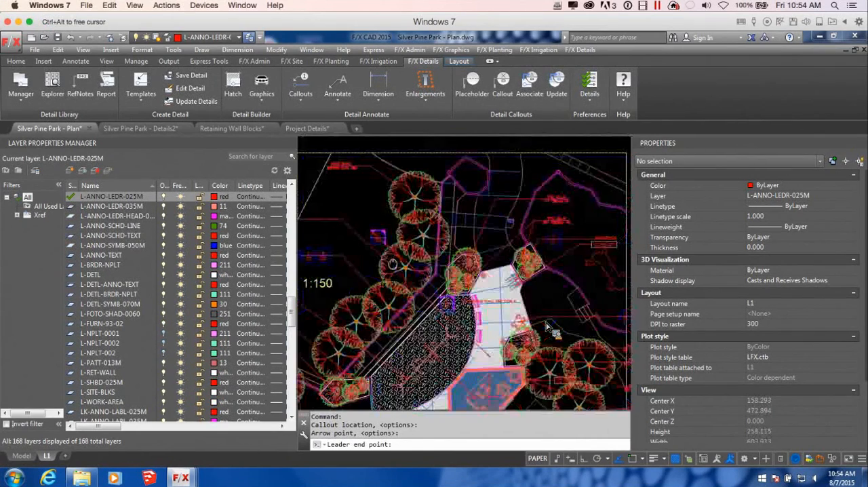
key("Escape")
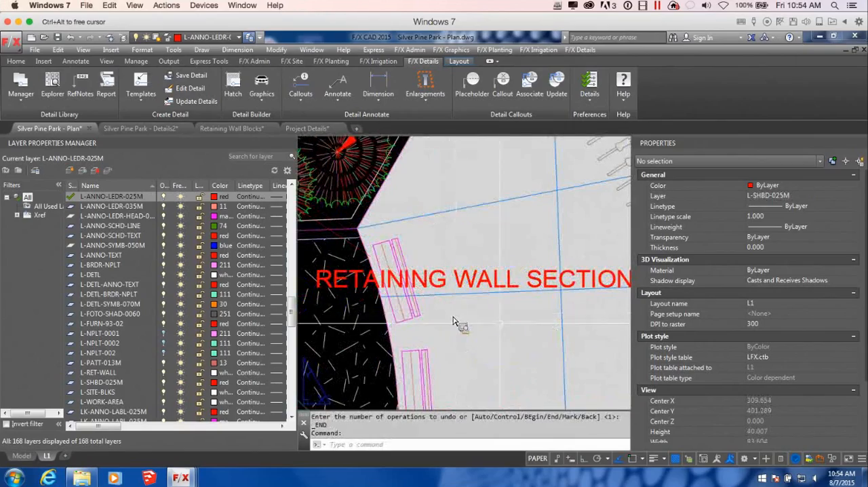
Step: Move the RETAINING WALL SECTION A title from the paving to just above the 1/D3 section symbol beyond the trees
scroll(477, 318, "down", 4)
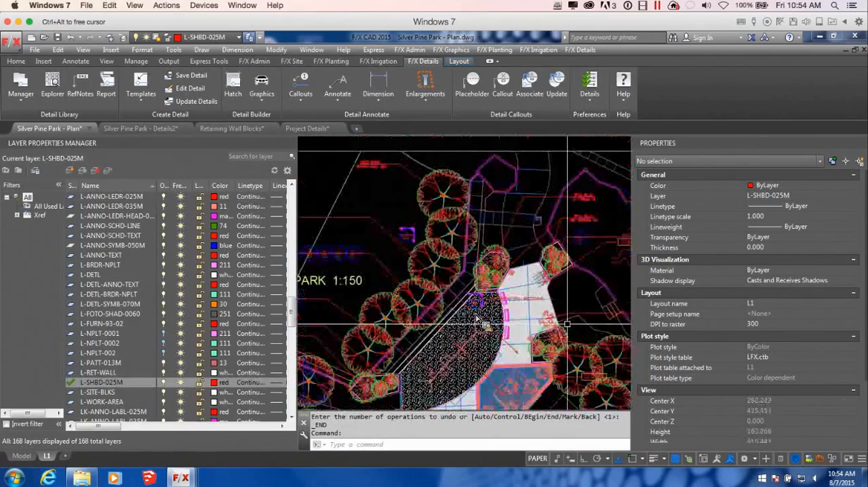
scroll(455, 253, "up", 5)
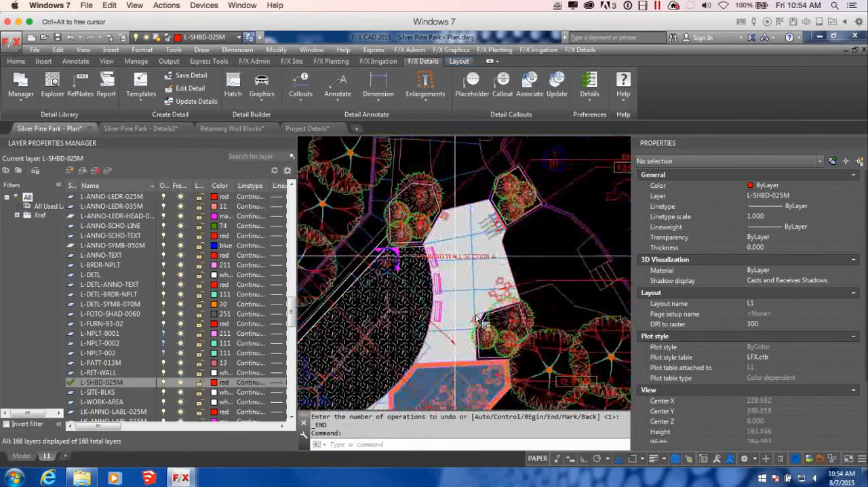
left_click(452, 257)
left_click(413, 255)
scroll(477, 319, "up", 5)
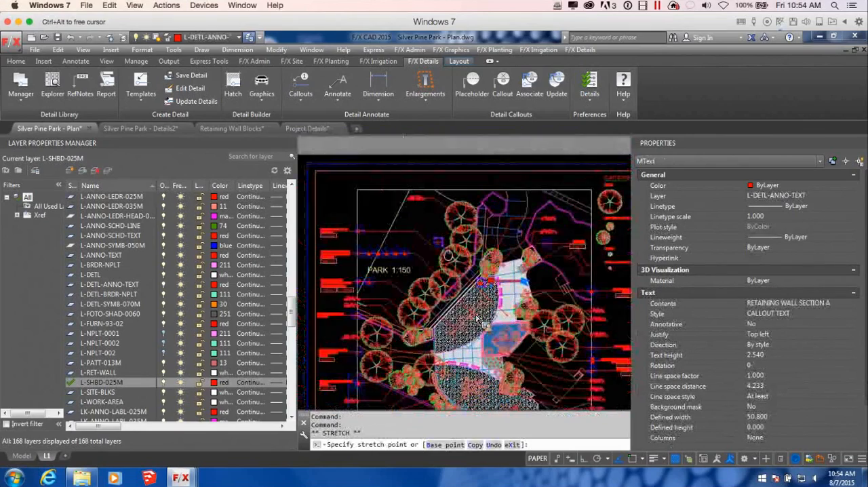
scroll(442, 244, "up", 3)
scroll(462, 253, "down", 3)
middle_click_drag(461, 253, 432, 253)
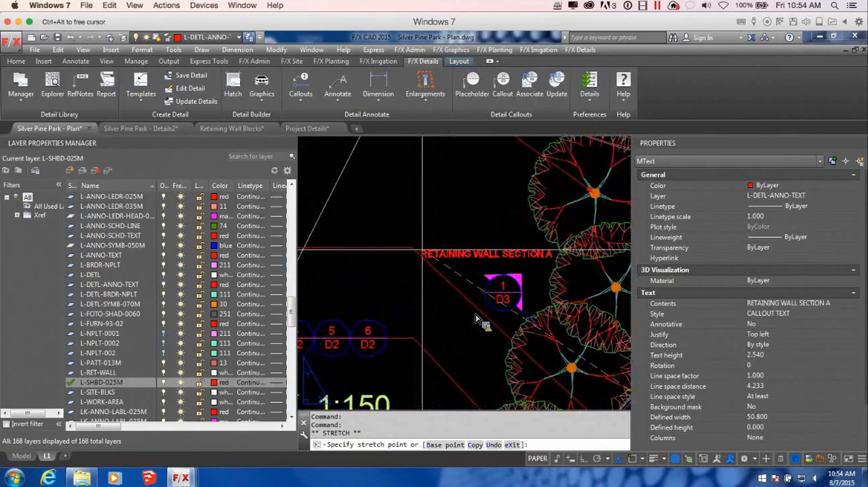
scroll(514, 278, "down", 5)
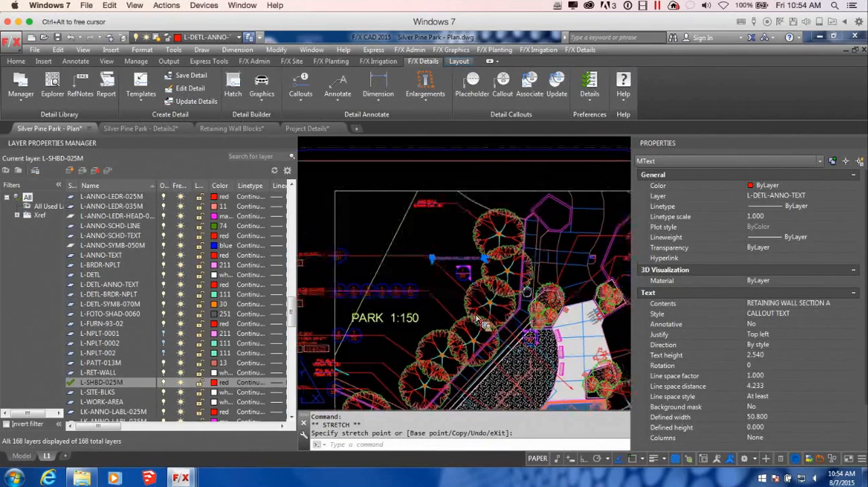
key("Escape")
scroll(477, 318, "down", 3)
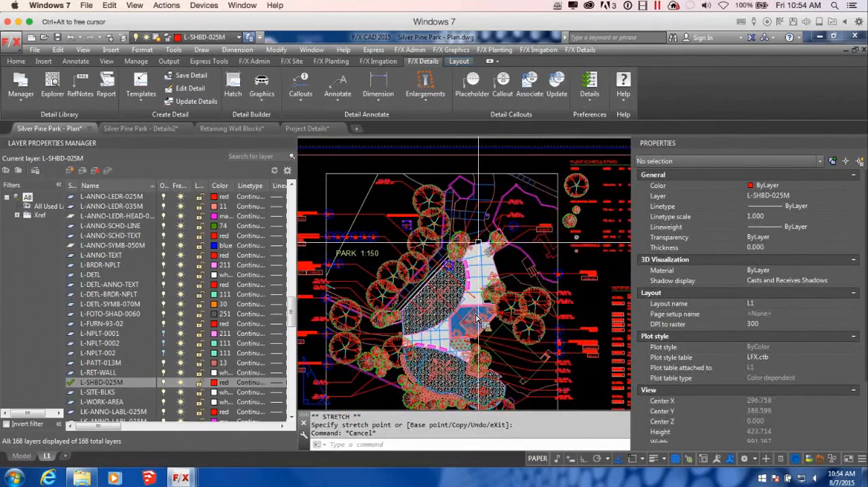
Step: Start a detail callout on the plan for 2/D3 Planter Section B
middle_click_drag(431, 322, 509, 251)
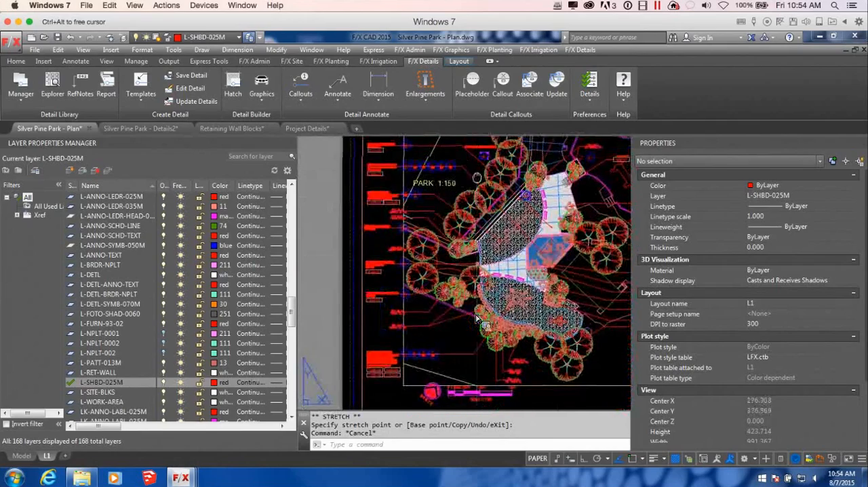
middle_click_drag(476, 174, 469, 279)
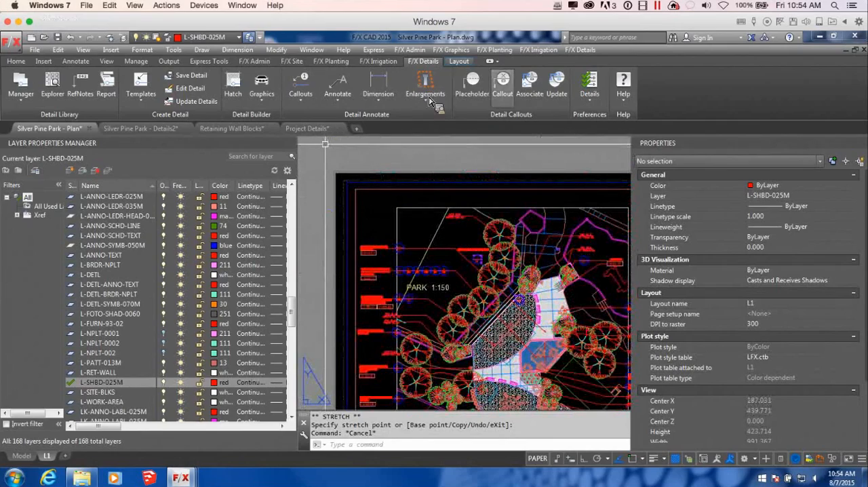
left_click(506, 86)
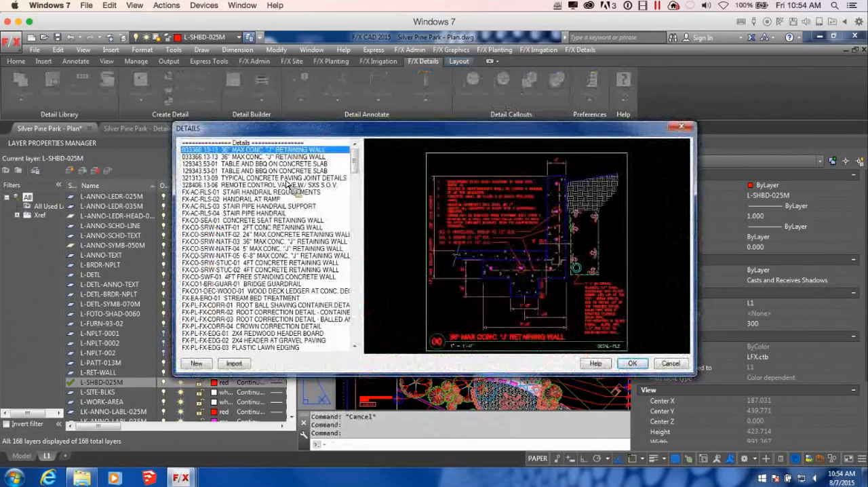
left_click_drag(356, 164, 355, 330)
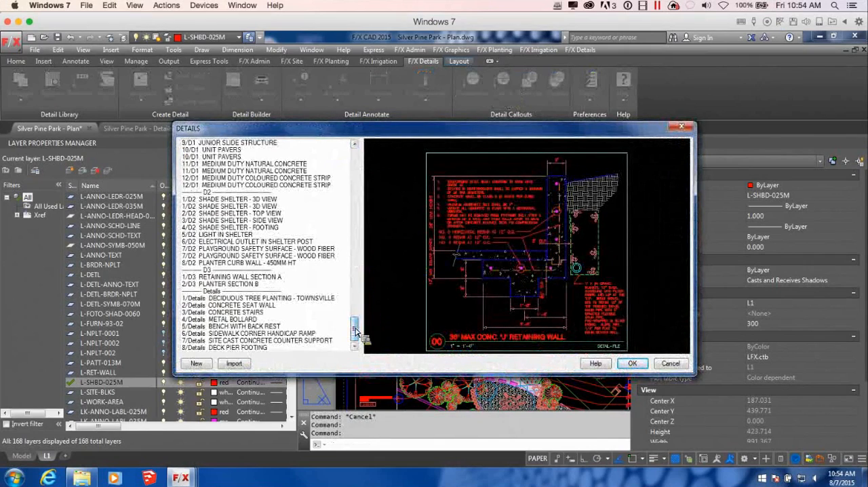
left_click(230, 284)
left_click(632, 363)
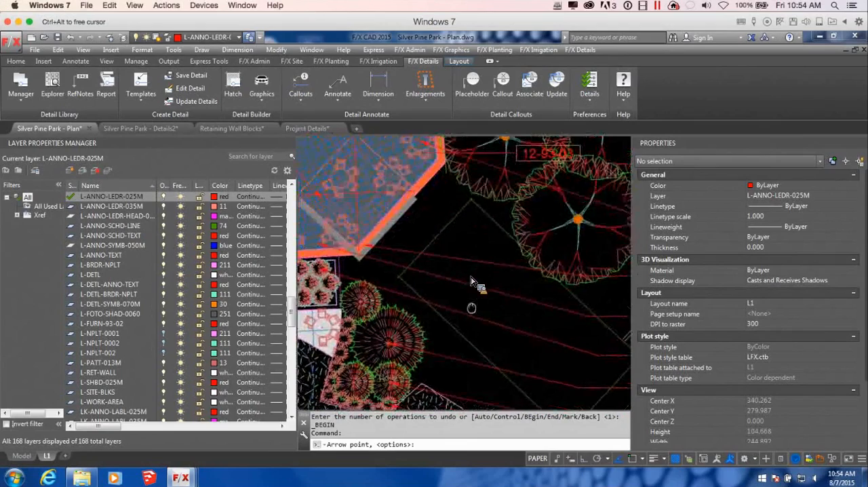
Step: Place the Planter Section B callout with its leader running past the lower trees and its symbol in line with the plant labels
left_click(473, 280)
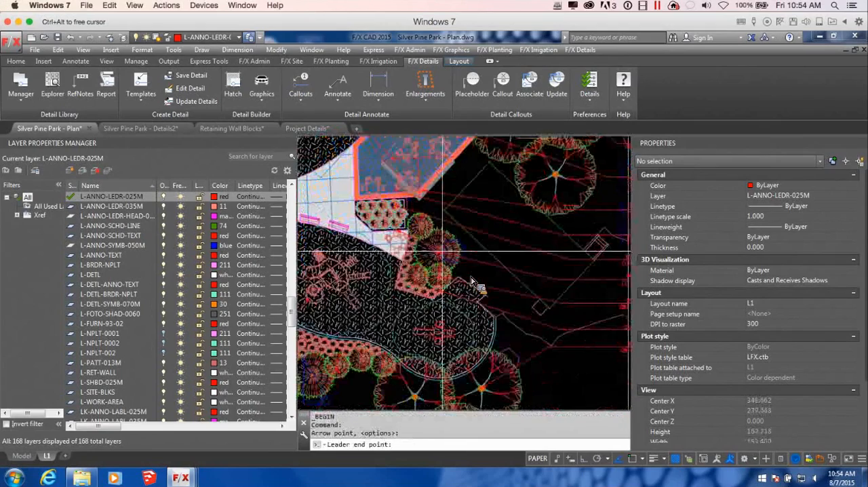
middle_click_drag(409, 289, 390, 272)
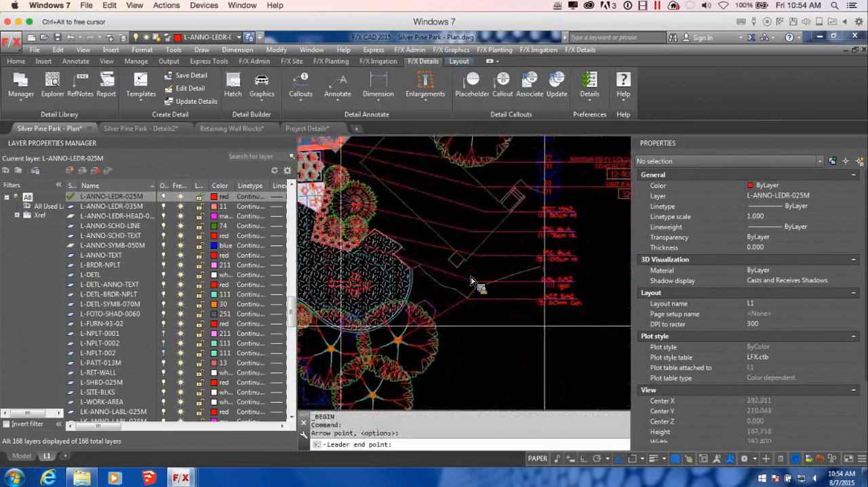
left_click(422, 380)
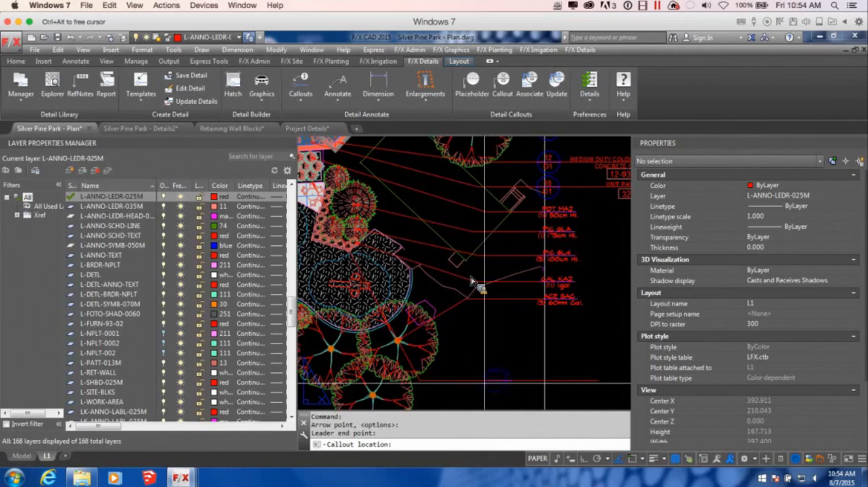
left_click(544, 381)
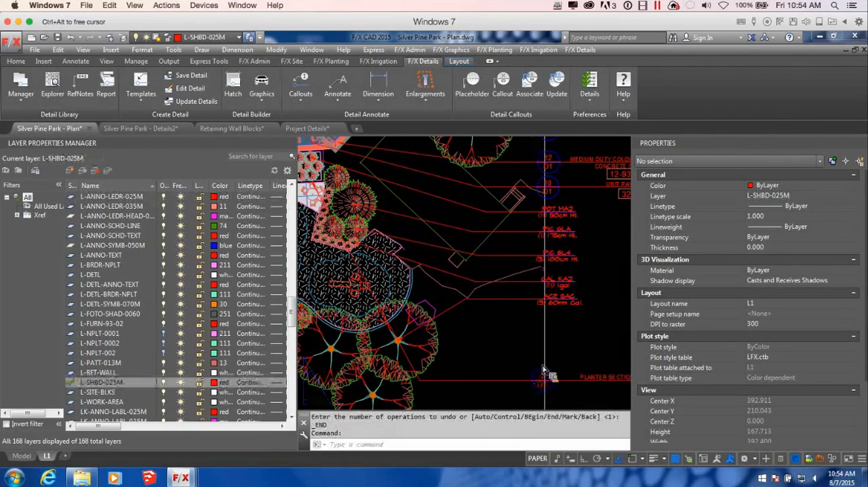
Step: Examine the placed planter callout against the neighbouring detail callouts, their reference note tags and the reference notes schedule
scroll(569, 332, "down", 3)
mouse_move(572, 329)
middle_mouse_down()
mouse_move(585, 348)
mouse_move(486, 287)
middle_mouse_up()
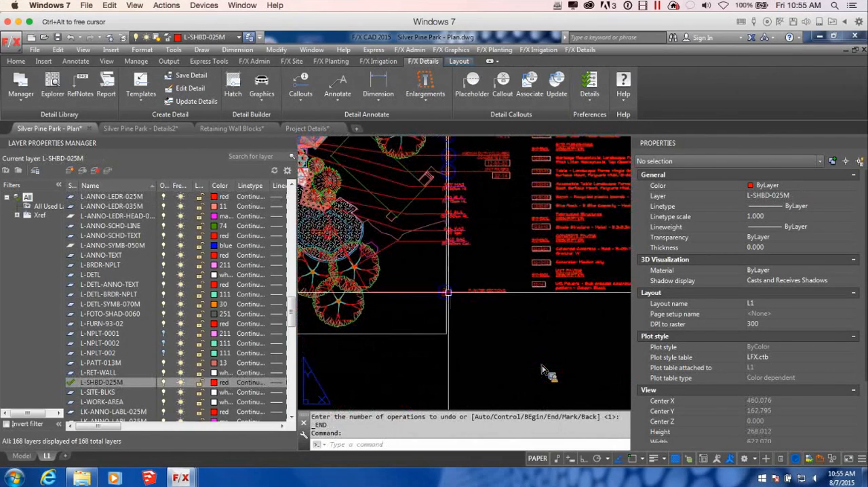
middle_click_drag(414, 275, 459, 314)
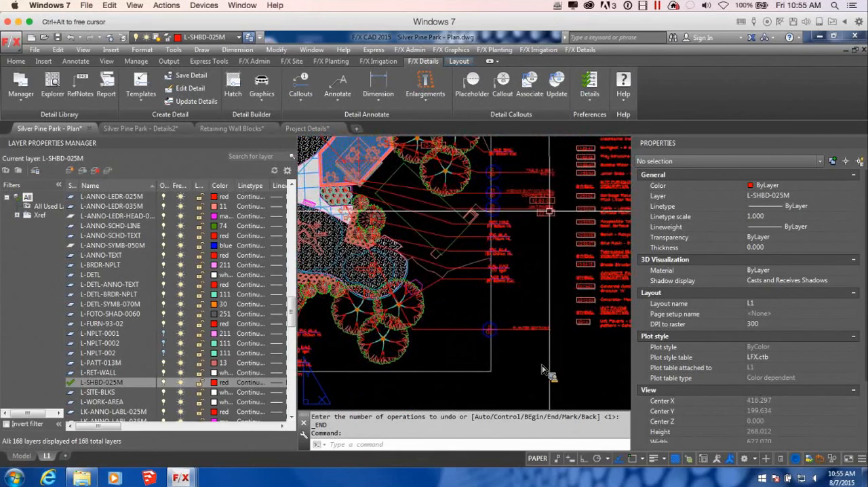
scroll(533, 203, "up", 4)
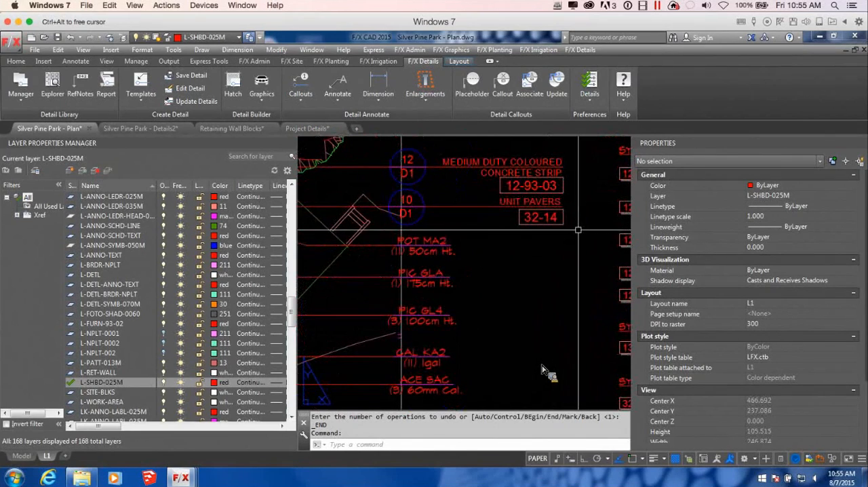
scroll(573, 224, "down", 4)
middle_click_drag(576, 232, 481, 230)
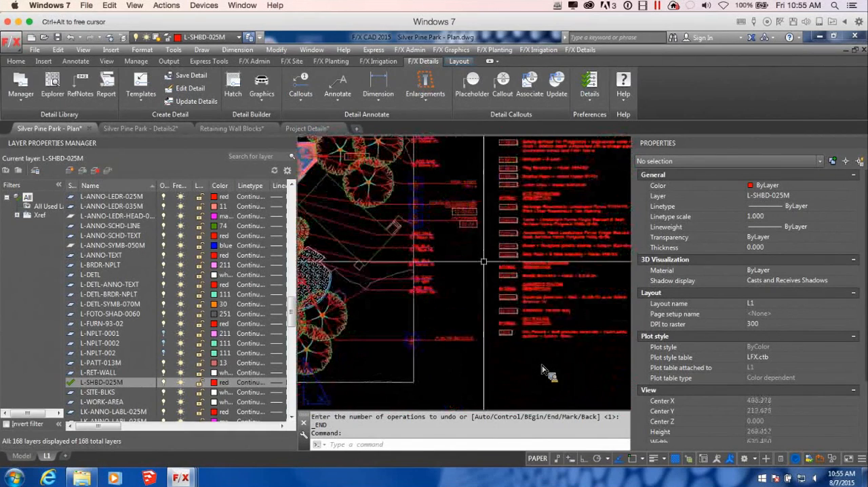
scroll(544, 224, "down", 2)
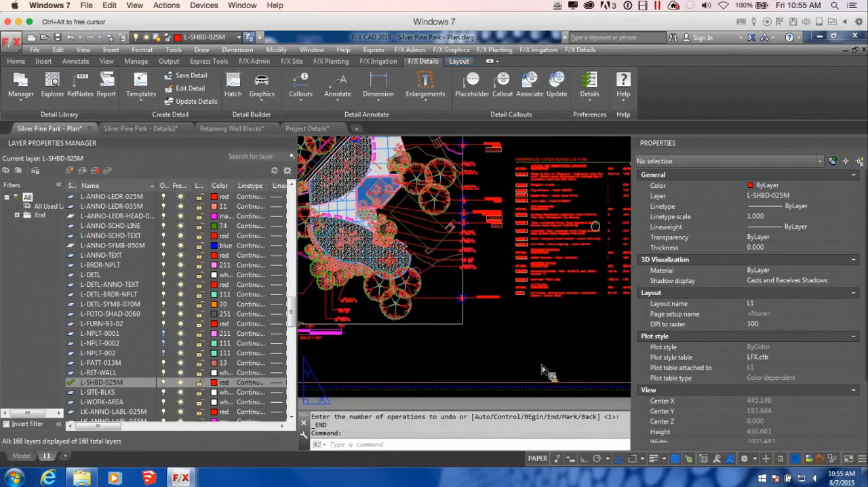
middle_click_drag(594, 226, 487, 239)
middle_click_drag(394, 300, 506, 267)
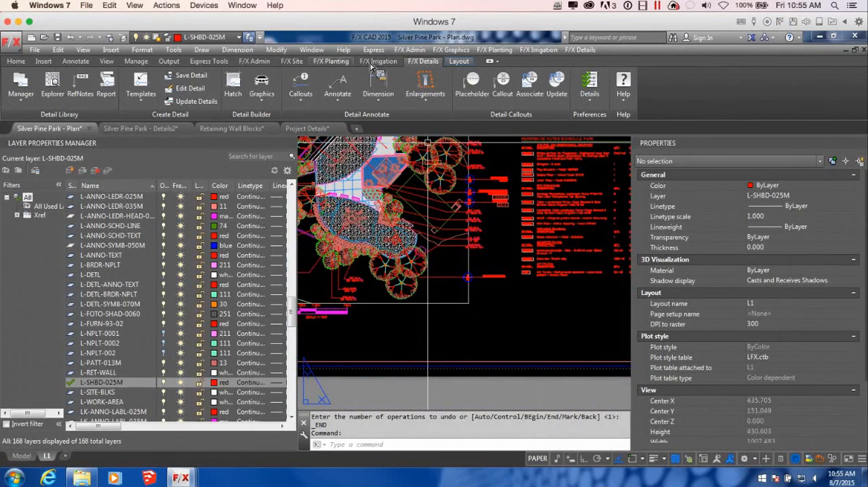
Step: Open the 32-32-01 Landstone Retaining Wall reference note for editing
left_click(293, 61)
left_click(5, 97)
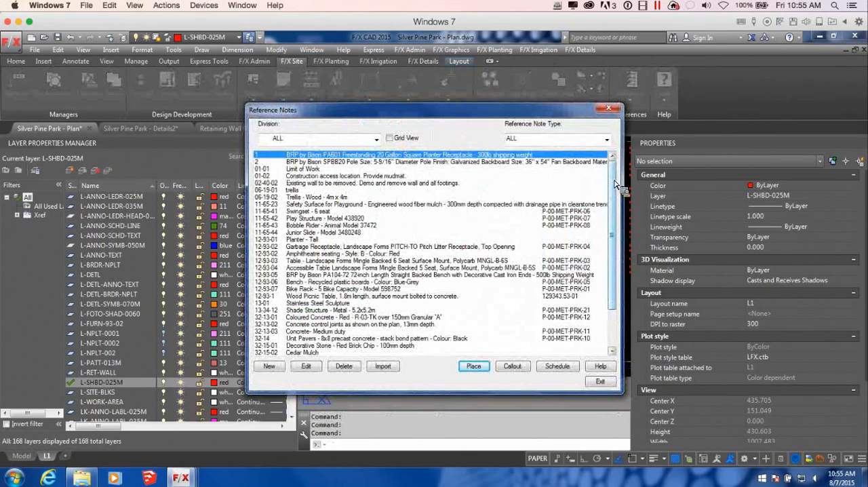
left_click_drag(612, 184, 627, 247)
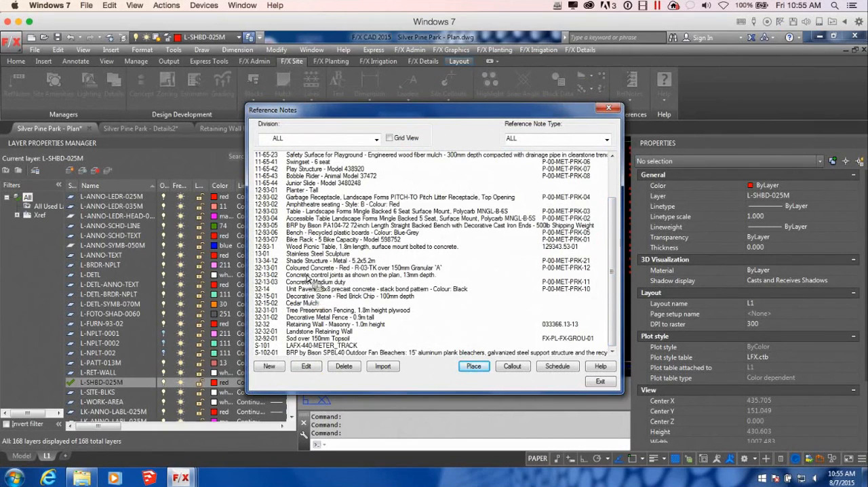
left_click(316, 325)
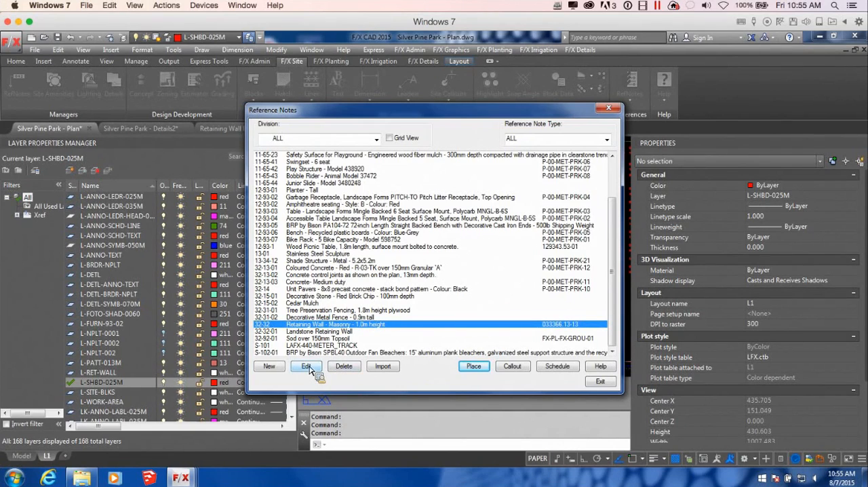
key("Down")
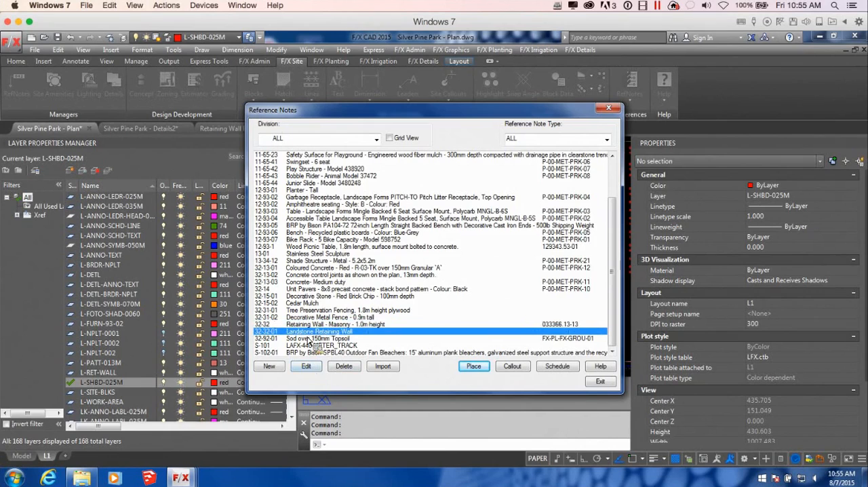
left_click(306, 367)
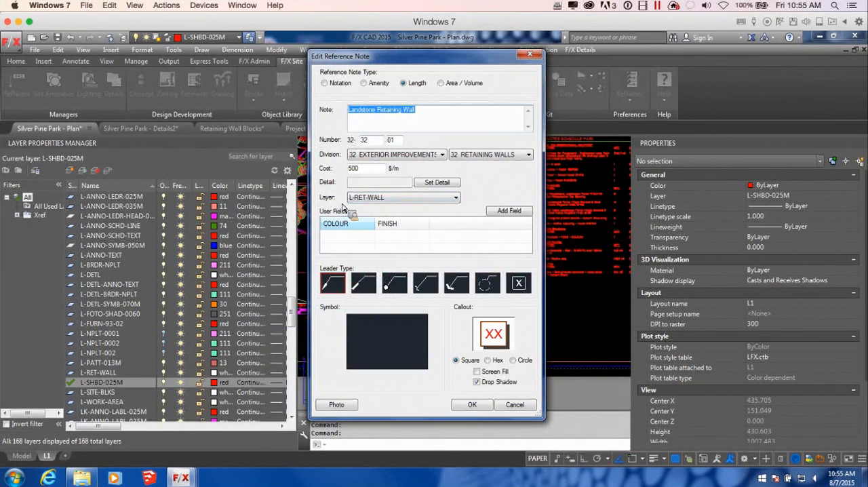
Step: Assign detail 2/D3 Planter Section B to the Landstone Retaining Wall note and close the reference notes
left_click_drag(440, 58, 436, 39)
left_click(433, 165)
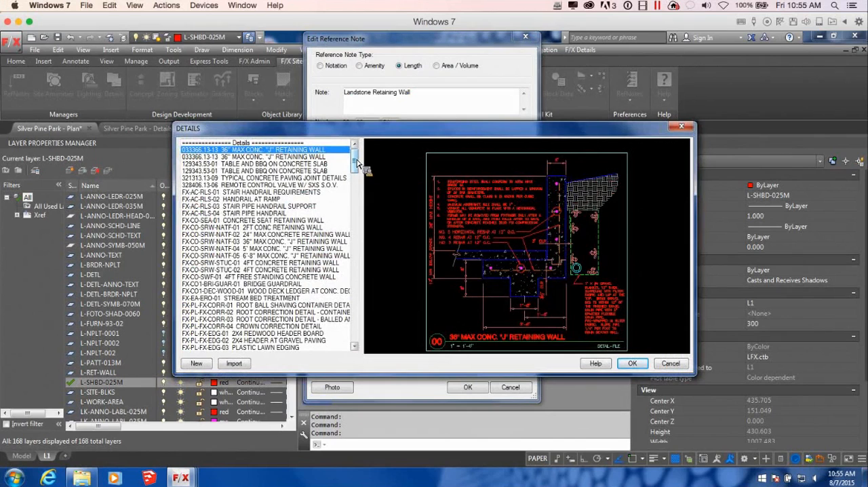
left_click_drag(354, 163, 362, 353)
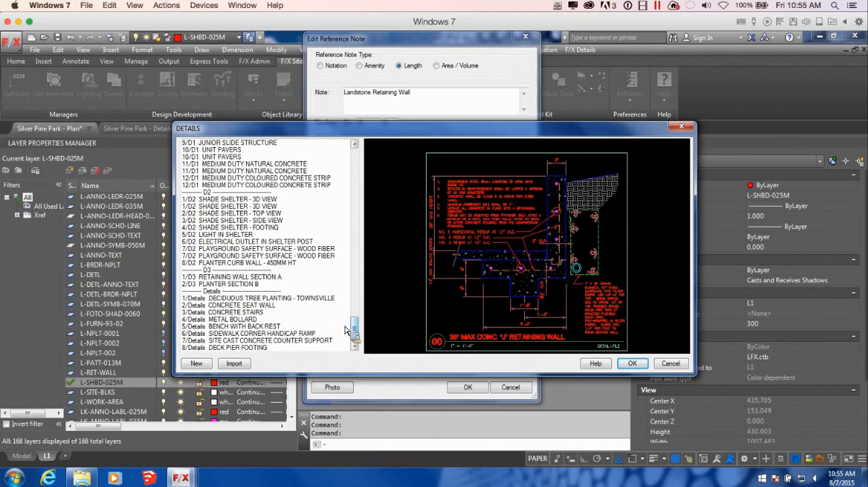
left_click_drag(358, 334, 361, 328)
left_click(264, 283)
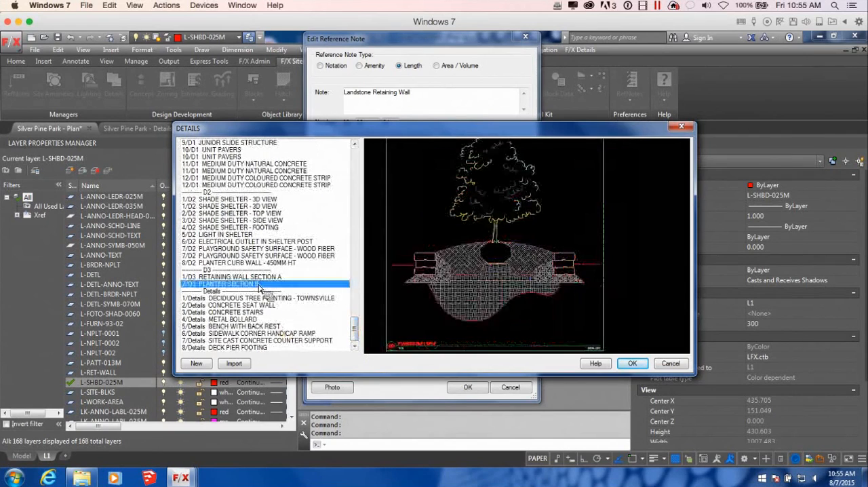
left_click(643, 366)
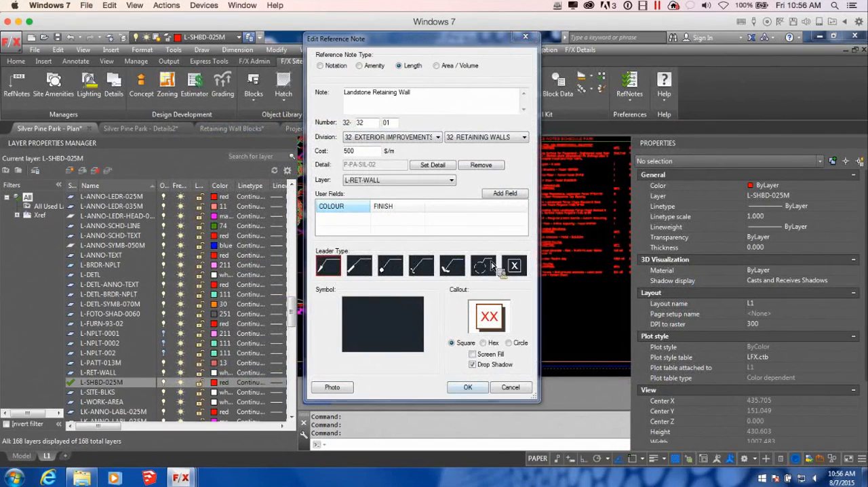
left_click(525, 37)
left_click(609, 108)
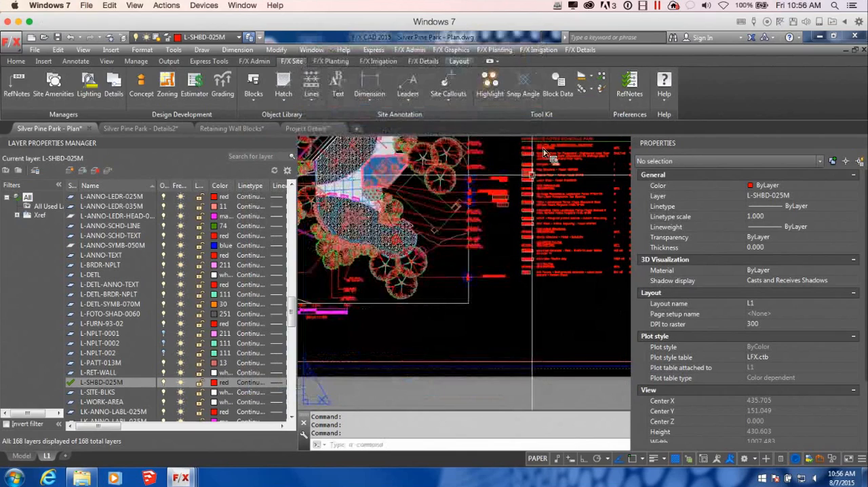
Step: Delete the 2/D3 Planter Section B callout, including its symbol, leader and title
scroll(565, 255, "up", 6)
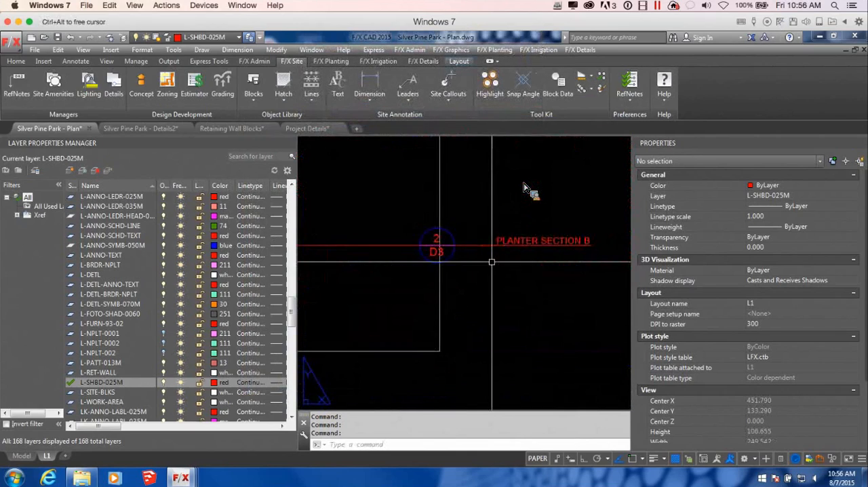
left_click(504, 269)
left_click(450, 234)
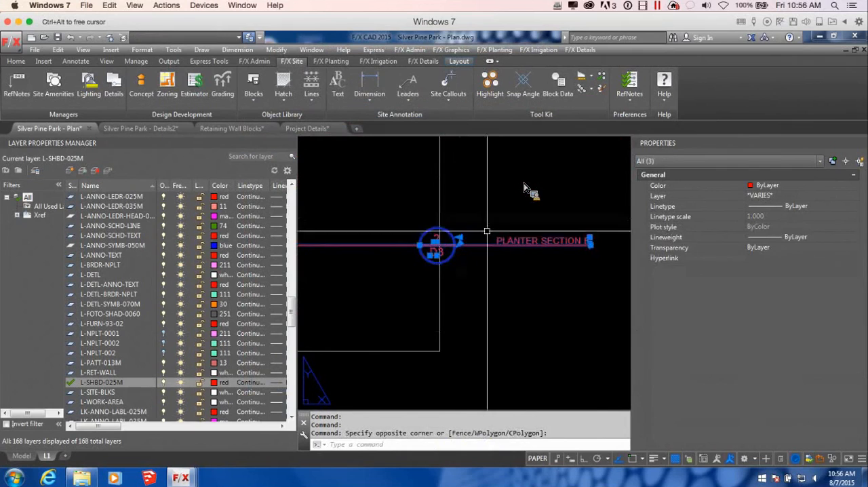
key("Delete")
Step: Start a new detail callout on the plan for 2/D3 Planter Section B
scroll(524, 187, "down", 6)
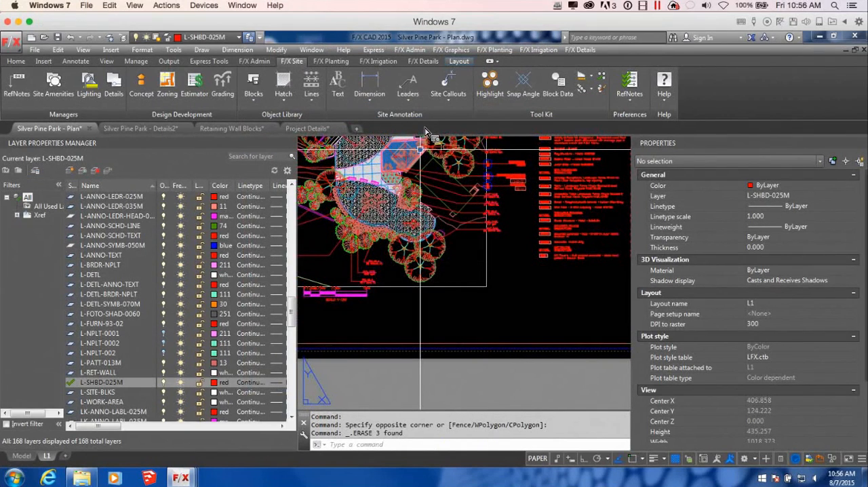
left_click(423, 61)
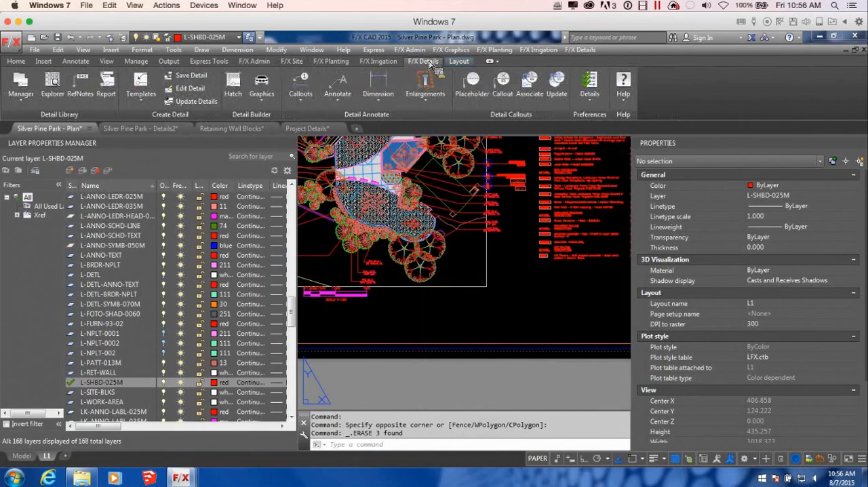
left_click(502, 85)
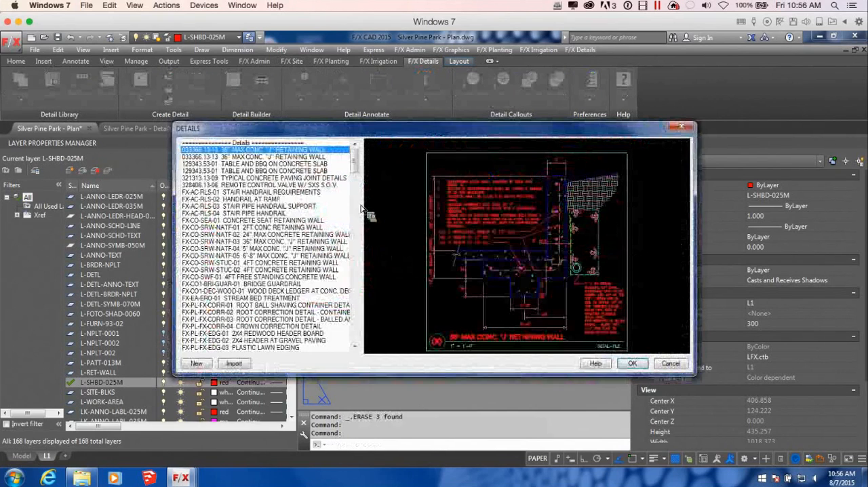
left_click_drag(356, 173, 379, 361)
left_click(245, 284)
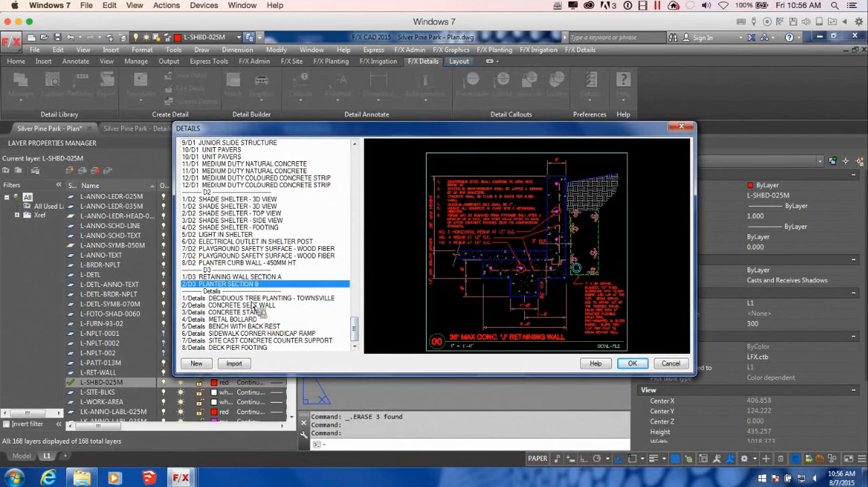
left_click(630, 363)
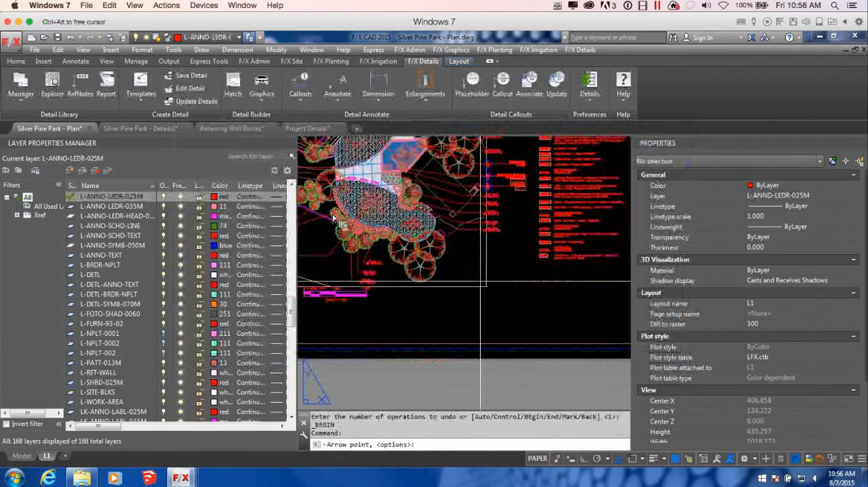
Step: Include the RefNote in the callout and choose the circular symbol style with a straight leader and plain arrowhead
right_click(475, 287)
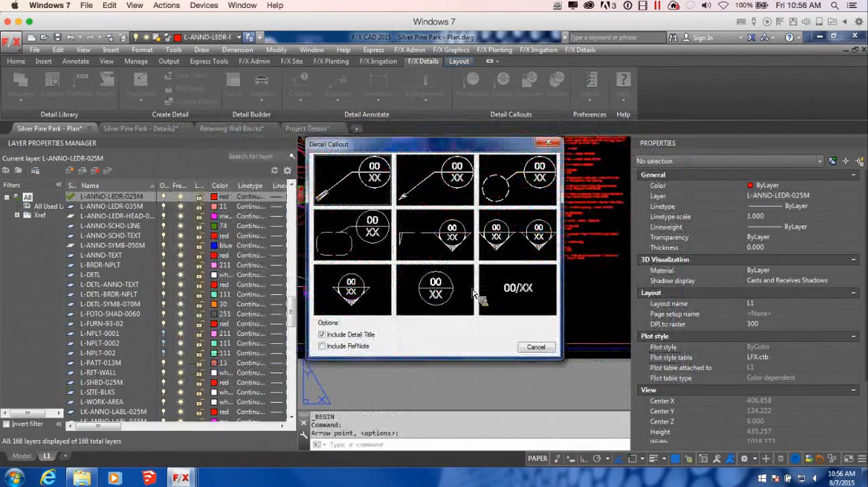
left_click(323, 347)
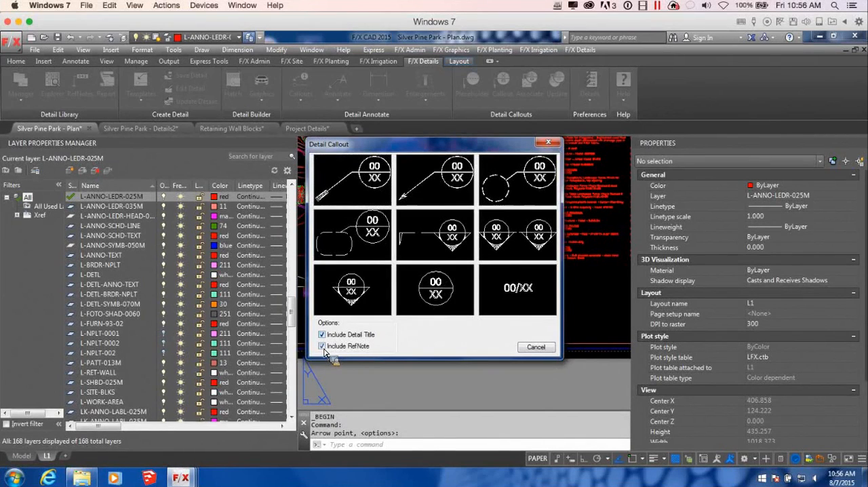
left_click(435, 177)
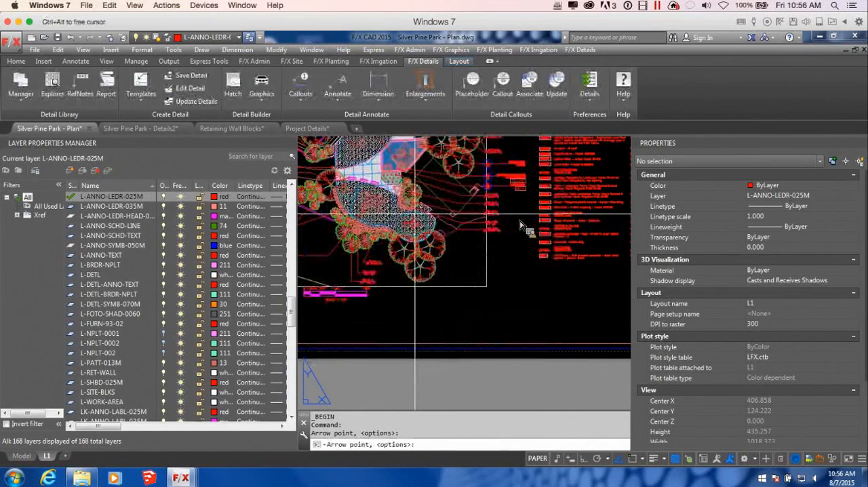
Step: Place the 2/D3 Planter Section B callout with reference note 32-32-01 beside the plan's lower-right border, its leader starting at the planter edge
scroll(519, 226, "up", 3)
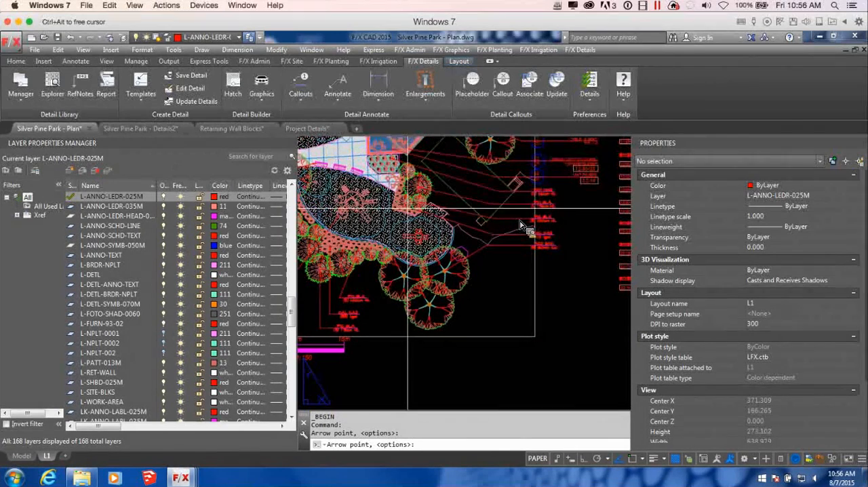
left_click(392, 191)
left_click(453, 317)
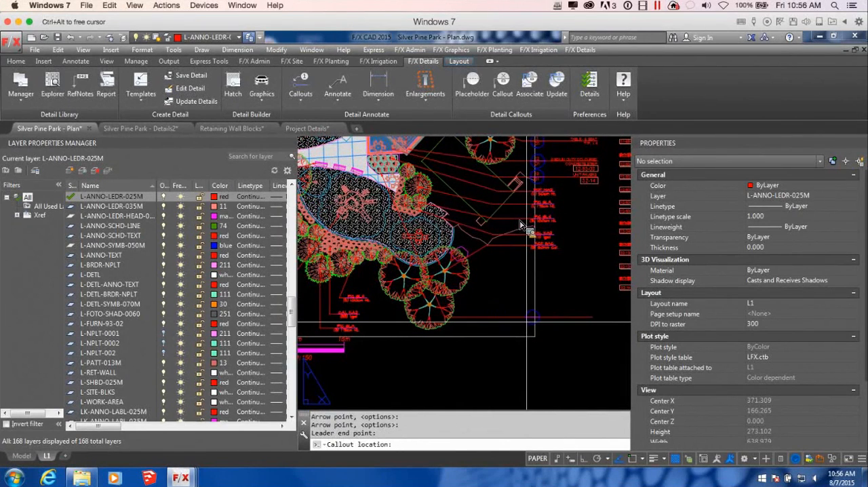
left_click(532, 320)
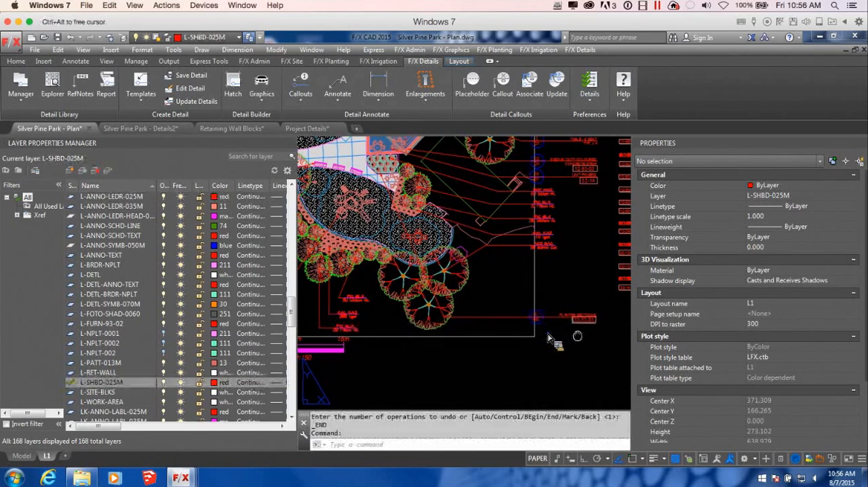
middle_click_drag(580, 335, 482, 308)
scroll(480, 306, "up", 4)
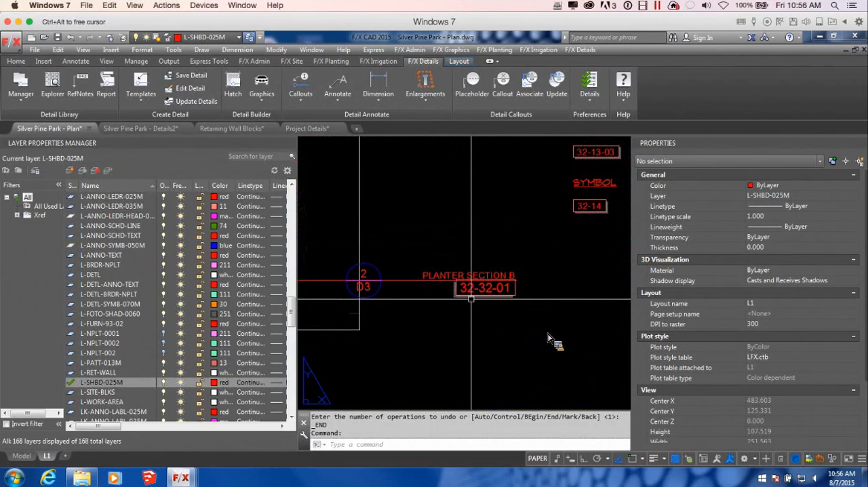
scroll(550, 339, "down", 9)
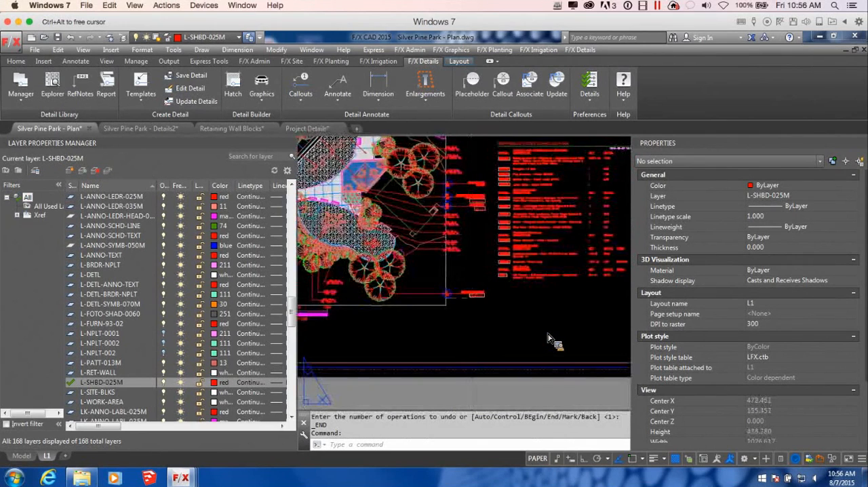
middle_click_drag(510, 325, 508, 318)
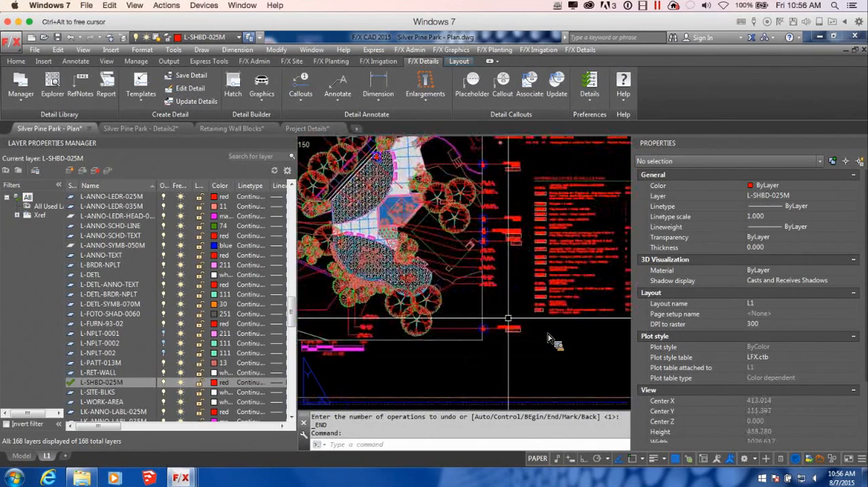